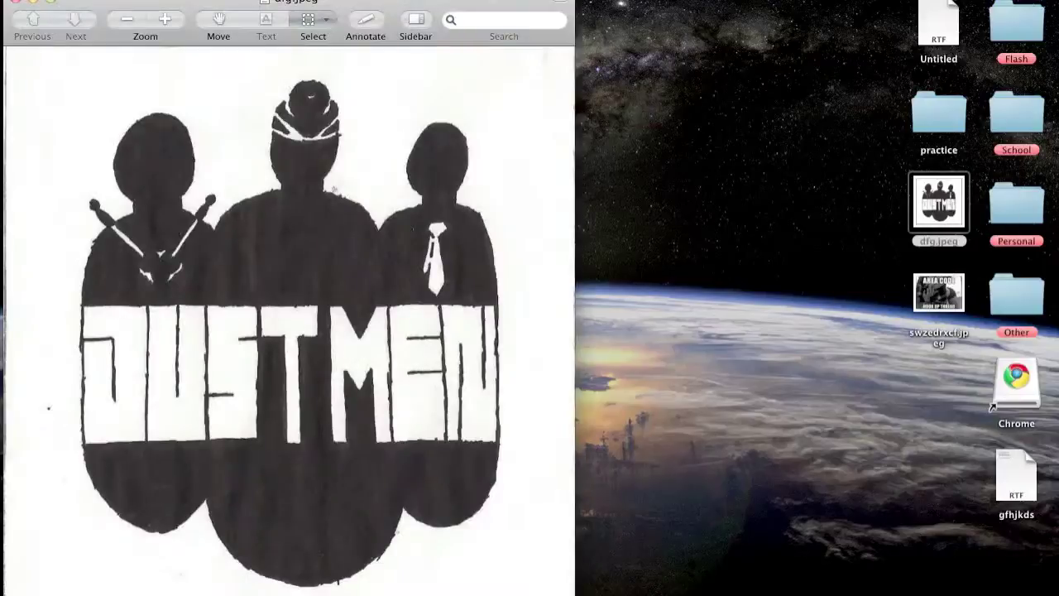
# Step: Zoom out and add a new Layer 2 for tracing above the logo
pyautogui.hotkey('ctrl', '-')
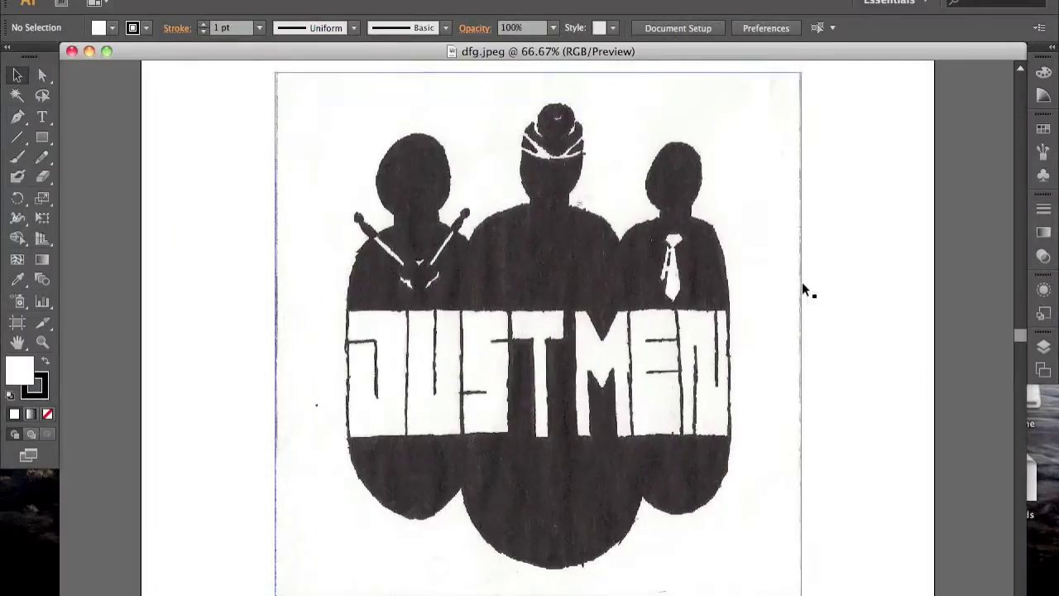
pyautogui.press('F7')
pyautogui.click(974, 488)
# Step: Dim the placed JUST MEN logo image to 50% opacity
pyautogui.hotkey('shift', 'F6')
pyautogui.hotkey('ctrl', 'a')
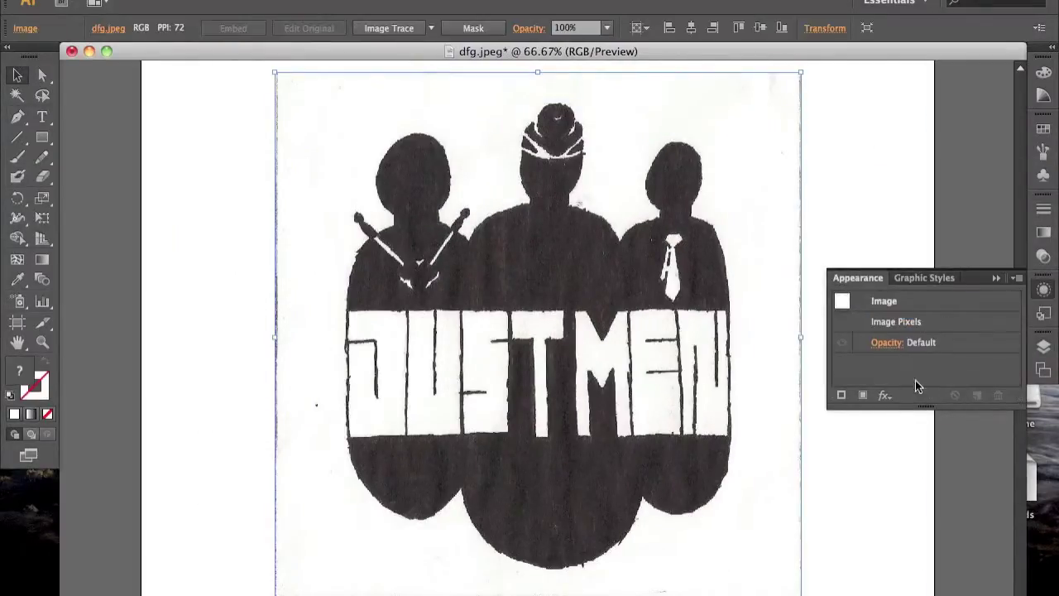
pyautogui.click(889, 342)
pyautogui.press('Return')
pyautogui.press('F7')
pyautogui.hotkey('ctrl', 'shift', 'a')
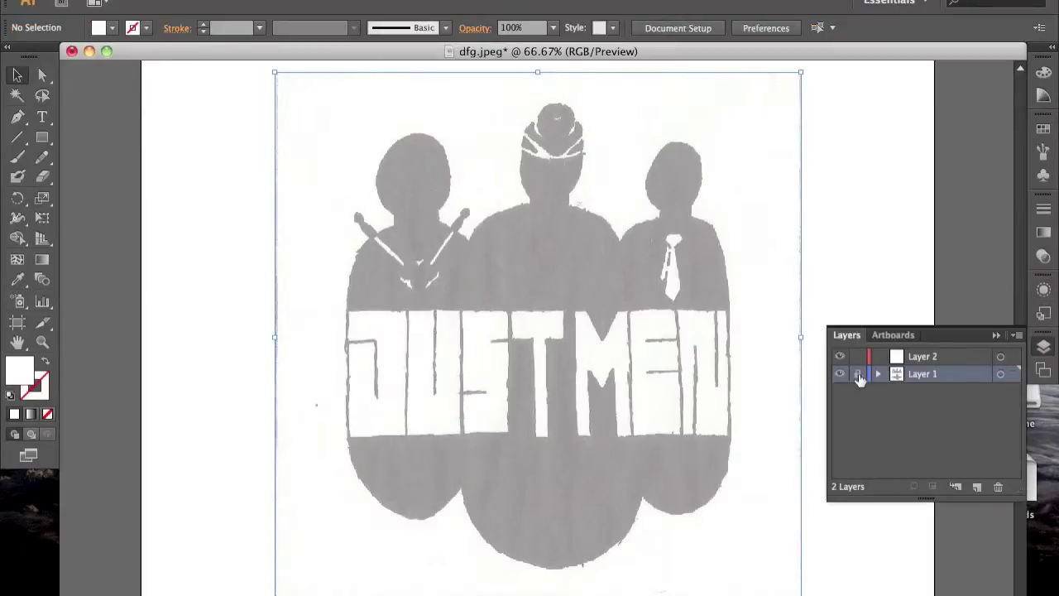
# Step: Deselect, zoom to 100% on the lower logo and bring up the fill colour picker
pyautogui.hotkey('ctrl', '1')
pyautogui.press('F7')
pyautogui.moveTo(699, 409)
pyautogui.mouseDown()
pyautogui.moveTo(744, 414)
pyautogui.moveTo(712, 296)
pyautogui.moveTo(739, 371)
pyautogui.moveTo(680, 289)
pyautogui.mouseUp()
pyautogui.doubleClick(13, 382)
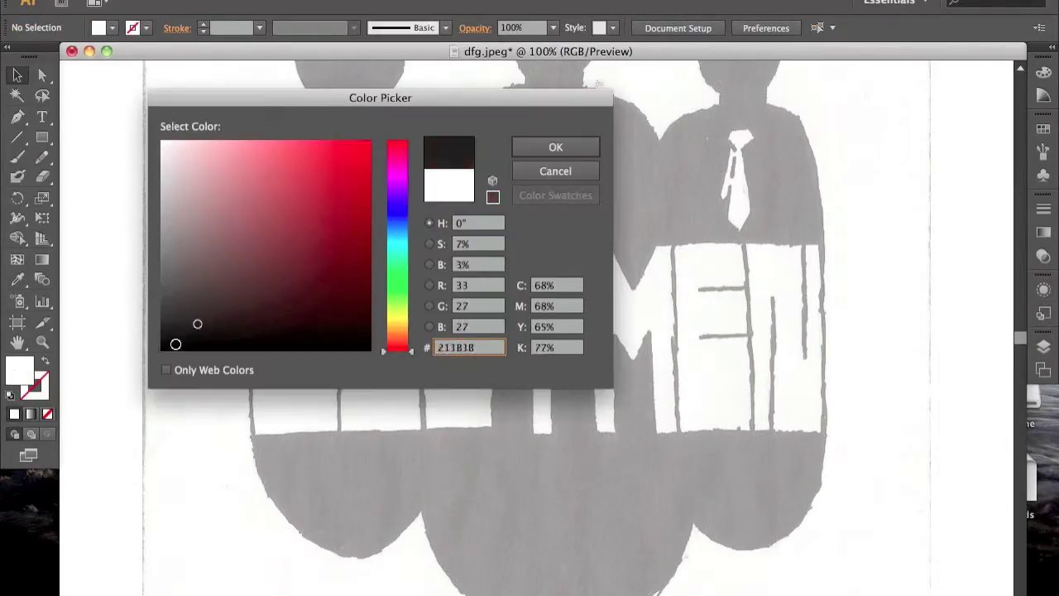
pyautogui.click(196, 324)
pyautogui.click(555, 146)
pyautogui.moveTo(43, 138); pyautogui.dragTo(91, 157)
pyautogui.moveTo(604, 406)
pyautogui.mouseDown()
pyautogui.moveTo(665, 512)
pyautogui.moveTo(670, 491)
pyautogui.mouseUp()
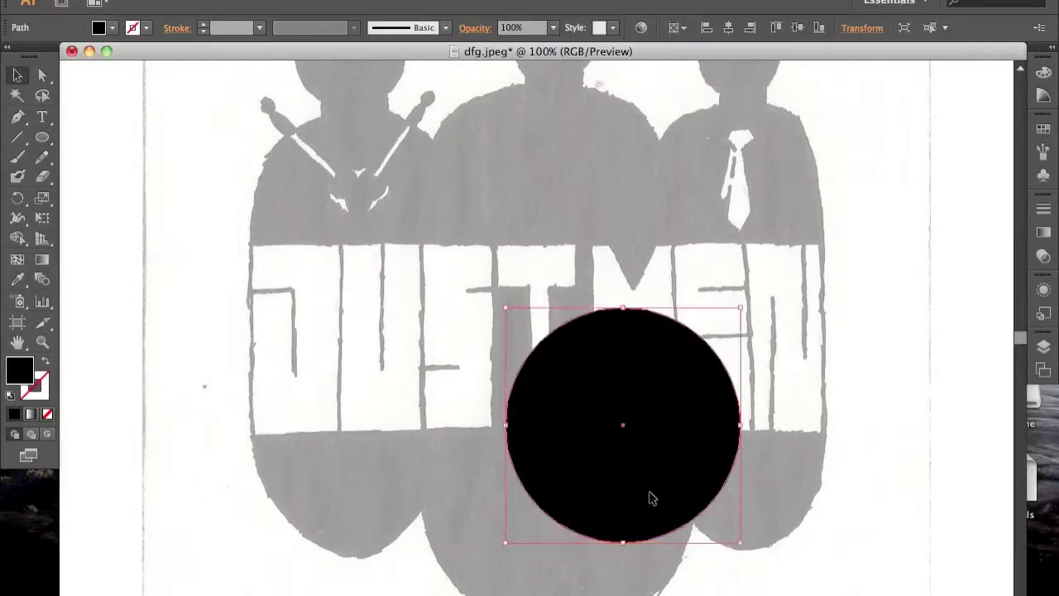
pyautogui.scroll(-5, 558, 309)
pyautogui.press('v')
pyautogui.moveTo(557, 310); pyautogui.dragTo(577, 356)
pyautogui.moveTo(436, 275); pyautogui.dragTo(419, 275)
pyautogui.moveTo(672, 275); pyautogui.dragTo(687, 276)
pyautogui.moveTo(581, 337); pyautogui.dragTo(582, 329)
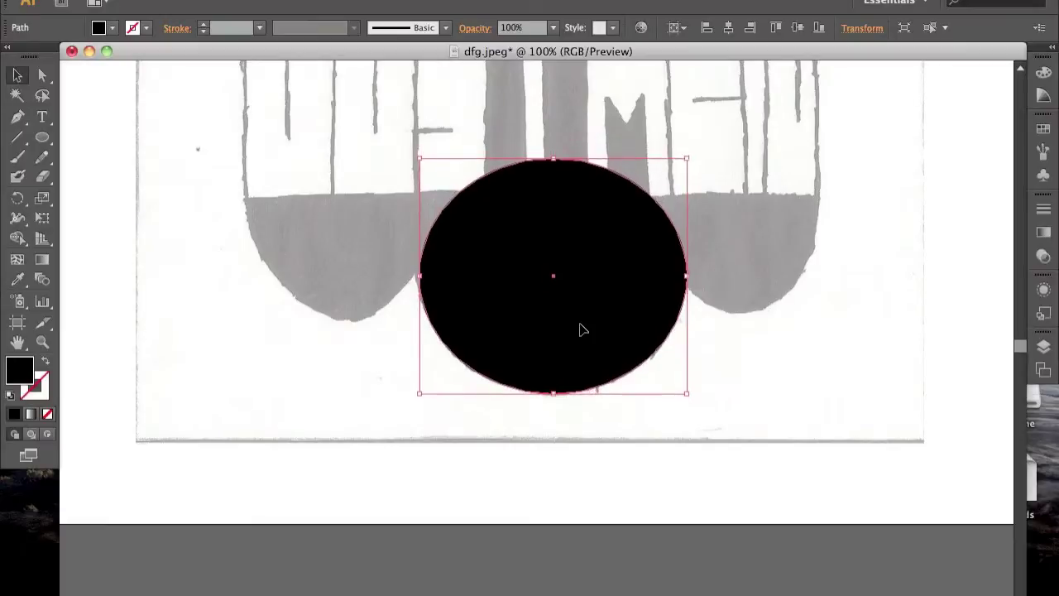
pyautogui.moveTo(502, 326)
pyautogui.mouseDown()
pyautogui.moveTo(502, 193)
pyautogui.moveTo(501, 324)
pyautogui.mouseUp()
pyautogui.hotkey('ctrl', '-')
pyautogui.moveTo(42, 137); pyautogui.dragTo(124, 137)
pyautogui.moveTo(382, 139); pyautogui.dragTo(756, 350)
pyautogui.moveTo(656, 298); pyautogui.dragTo(677, 293)
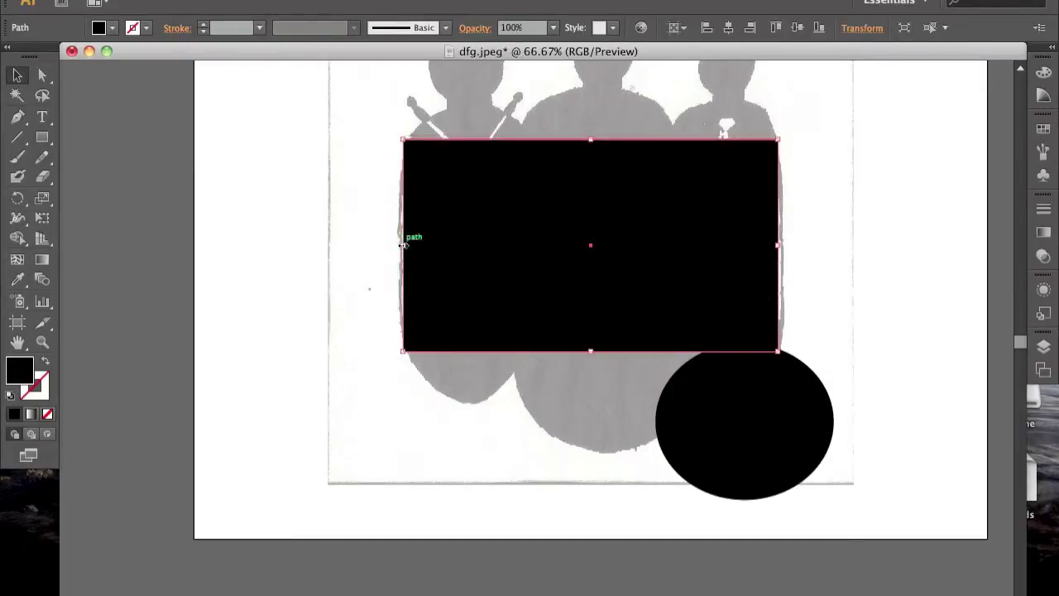
pyautogui.moveTo(594, 138); pyautogui.dragTo(593, 155)
pyautogui.moveTo(668, 255); pyautogui.dragTo(671, 246)
pyautogui.moveTo(594, 153); pyautogui.dragTo(594, 165)
pyautogui.moveTo(588, 253); pyautogui.dragTo(591, 253)
pyautogui.moveTo(407, 253); pyautogui.dragTo(400, 253)
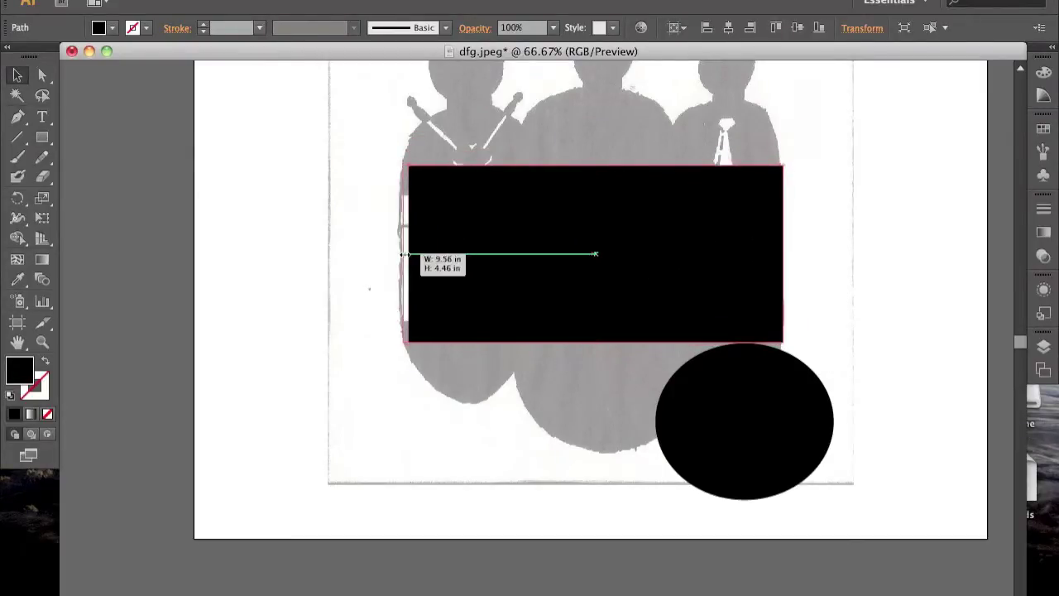
pyautogui.moveTo(591, 341); pyautogui.dragTo(591, 323)
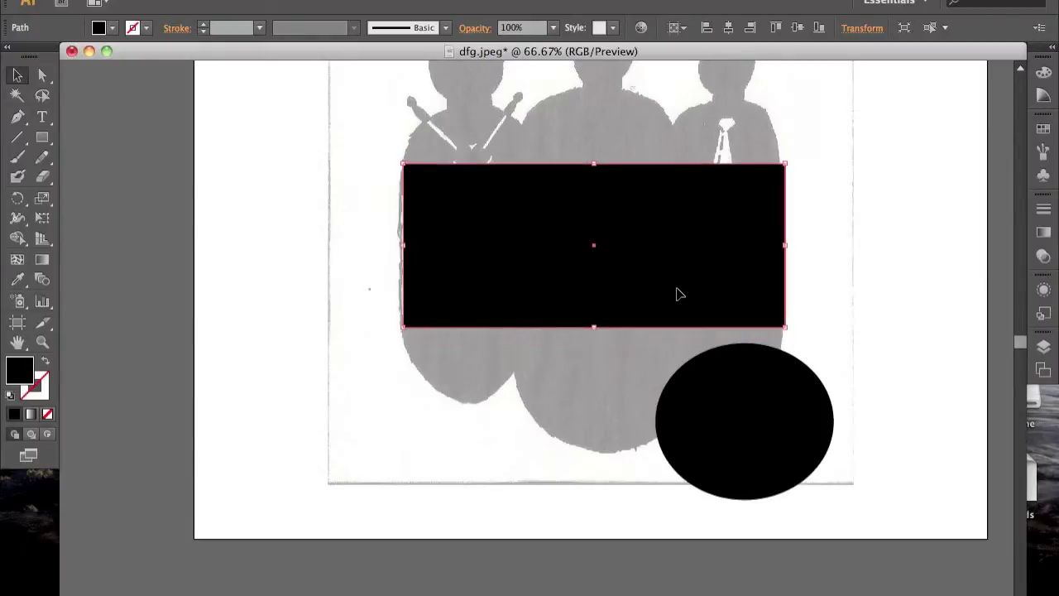
pyautogui.hscroll(5, 860, 326)
pyautogui.scroll(-2, 861, 327)
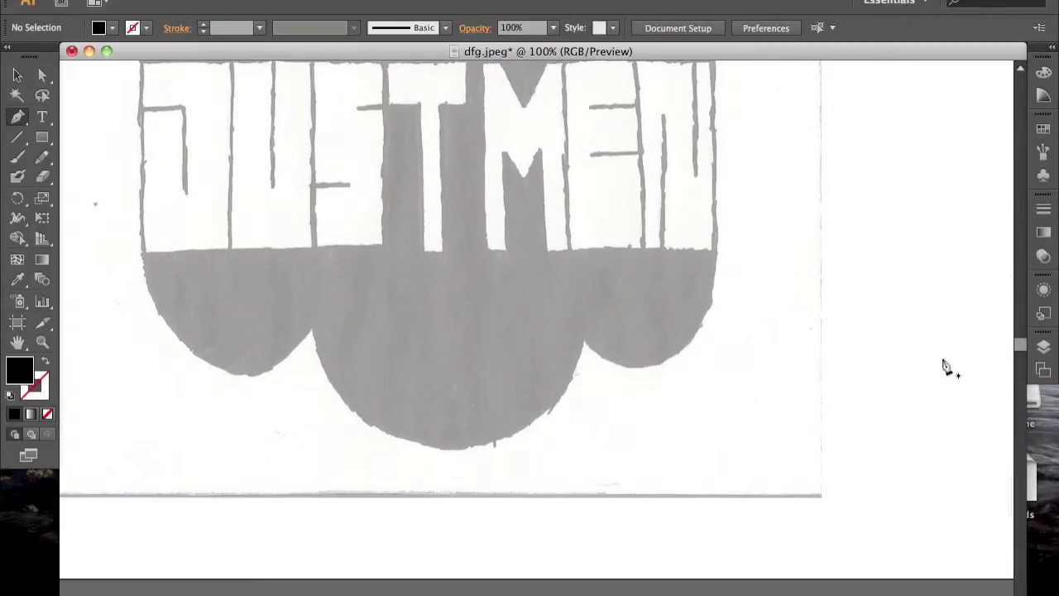
pyautogui.click(584, 339)
pyautogui.moveTo(320, 338); pyautogui.dragTo(455, 523)
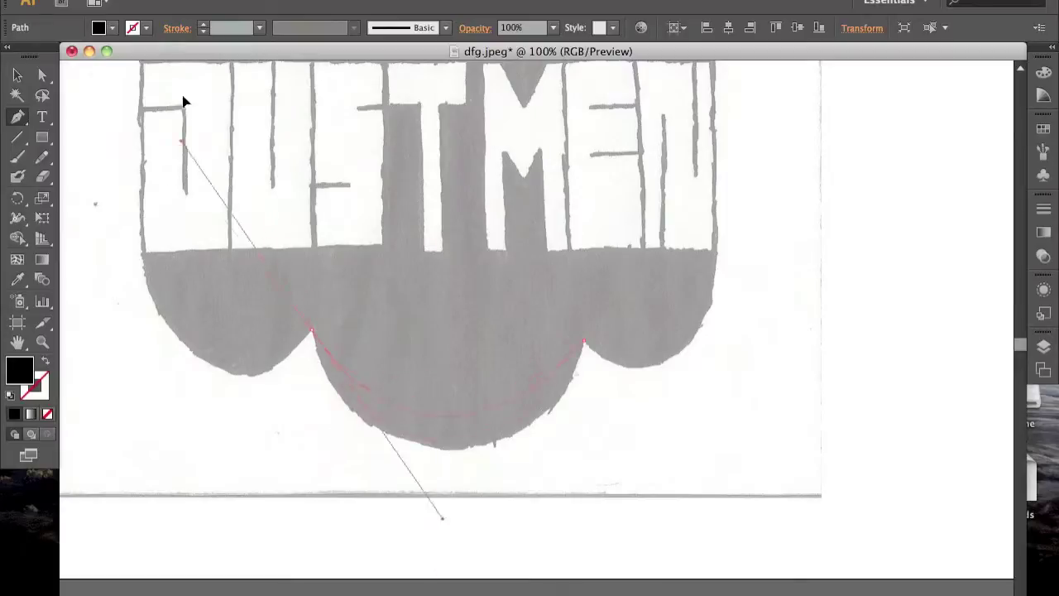
pyautogui.scroll(2, 182, 102)
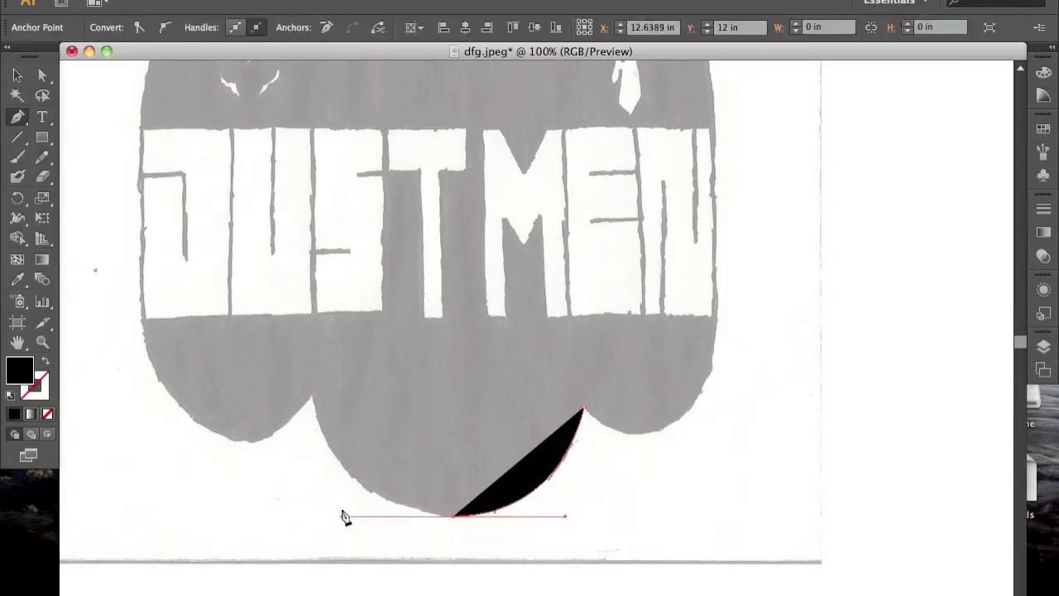
pyautogui.click(314, 395)
pyautogui.hotkey('ctrl', 'z')
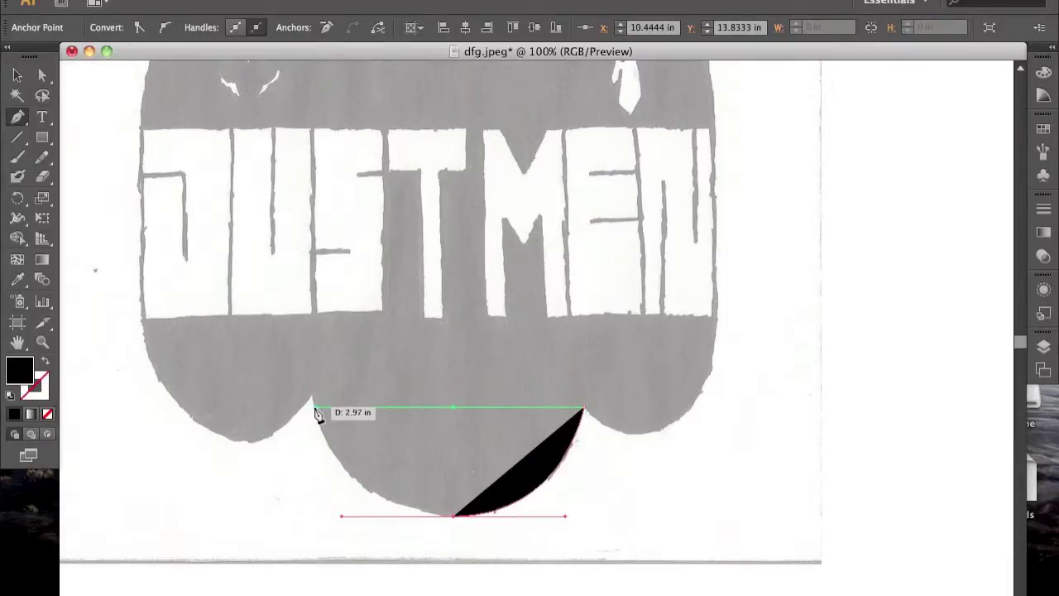
pyautogui.click(314, 405)
pyautogui.hotkey('ctrl', 'z')
pyautogui.press('p')
pyautogui.click(311, 397)
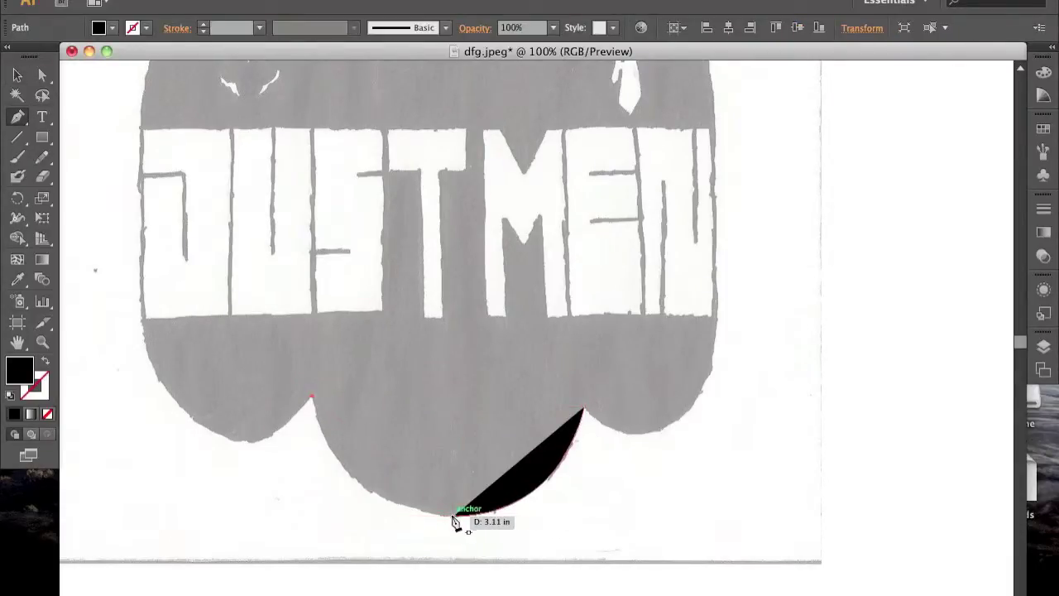
pyautogui.click(582, 406)
pyautogui.keyDown('ctrl'); pyautogui.click(699, 527); pyautogui.keyUp('ctrl')
pyautogui.moveTo(584, 407)
pyautogui.mouseDown()
pyautogui.moveTo(715, 377)
pyautogui.moveTo(747, 295)
pyautogui.mouseUp()
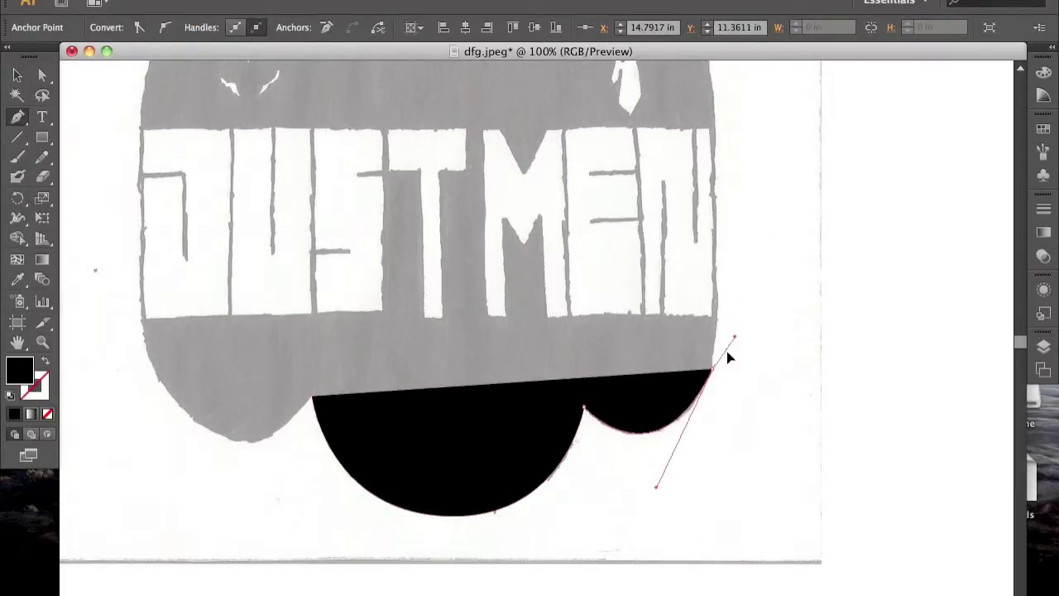
pyautogui.moveTo(714, 372); pyautogui.dragTo(721, 338)
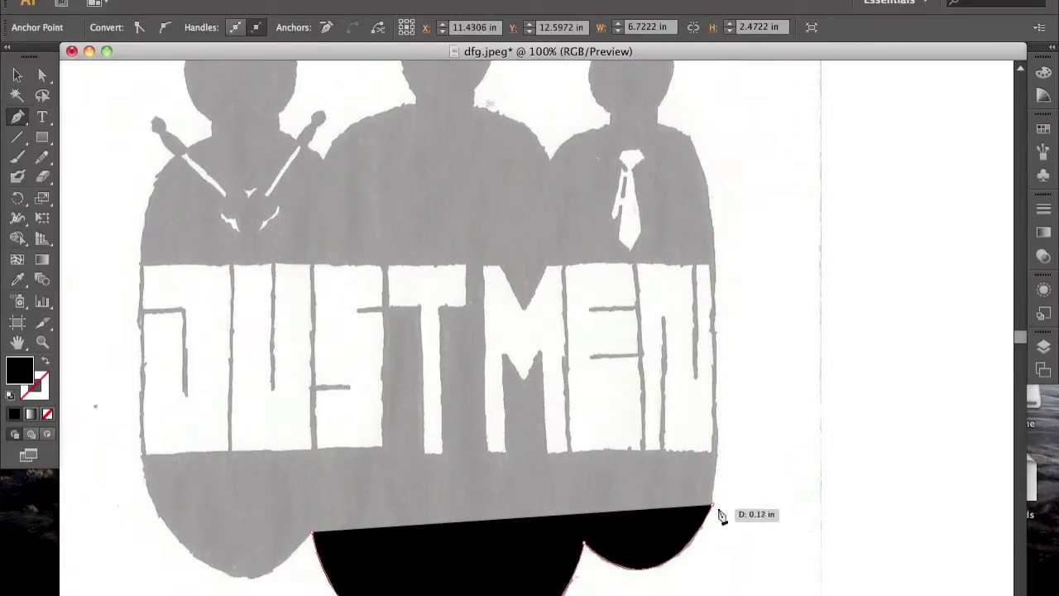
pyautogui.moveTo(720, 338); pyautogui.dragTo(695, 452)
pyautogui.press('v')
pyautogui.press('Delete')
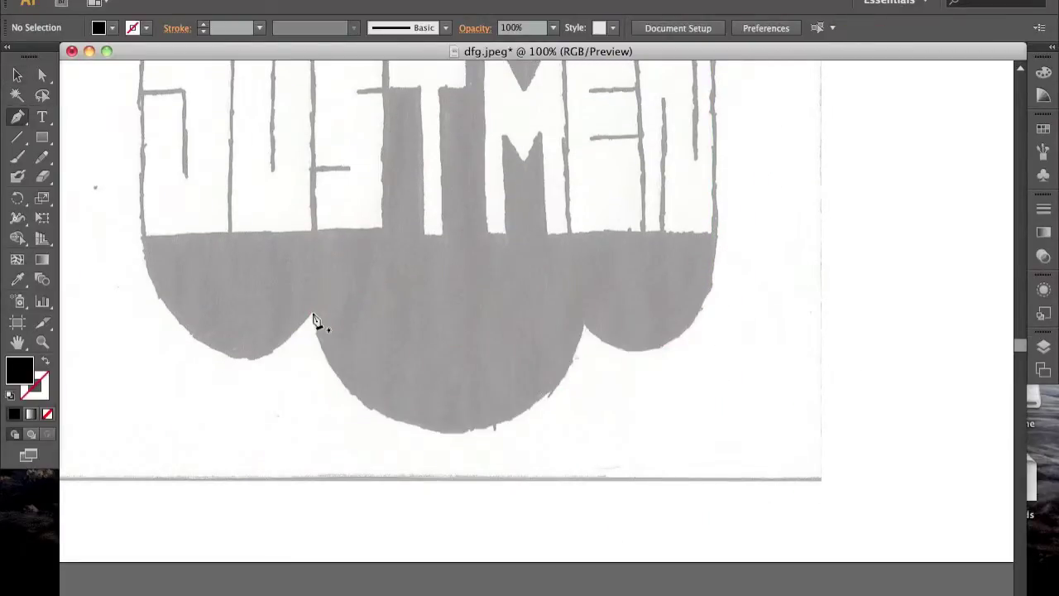
# Step: Trace a black semicircle along the middle lobe's bottom curve with the Pen tool
pyautogui.moveTo(313, 316); pyautogui.dragTo(447, 438)
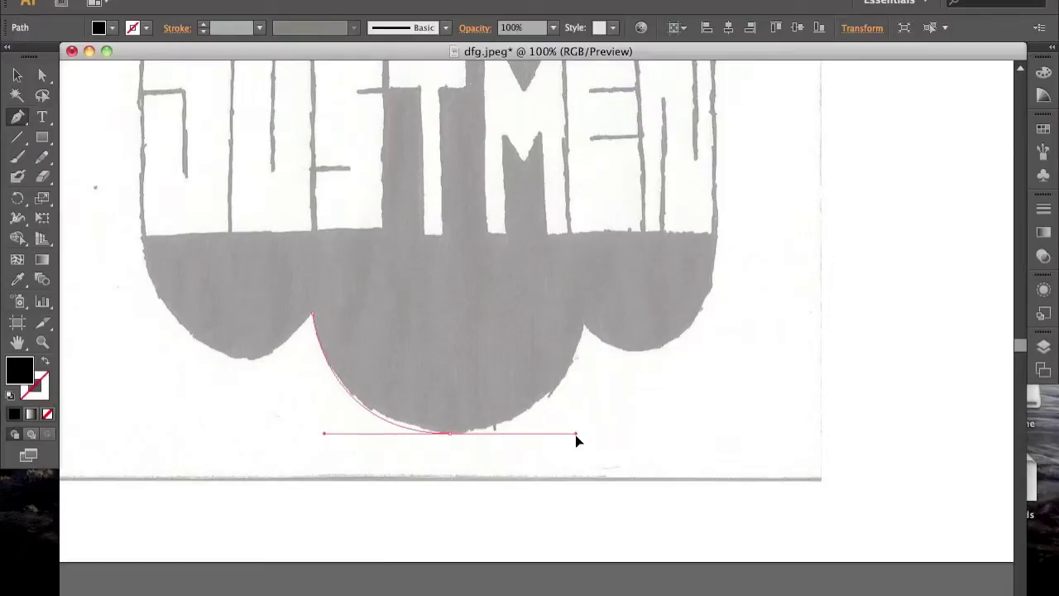
pyautogui.moveTo(571, 434); pyautogui.dragTo(575, 435)
pyautogui.moveTo(570, 313); pyautogui.dragTo(583, 325)
pyautogui.hotkey('ctrl', 'z')
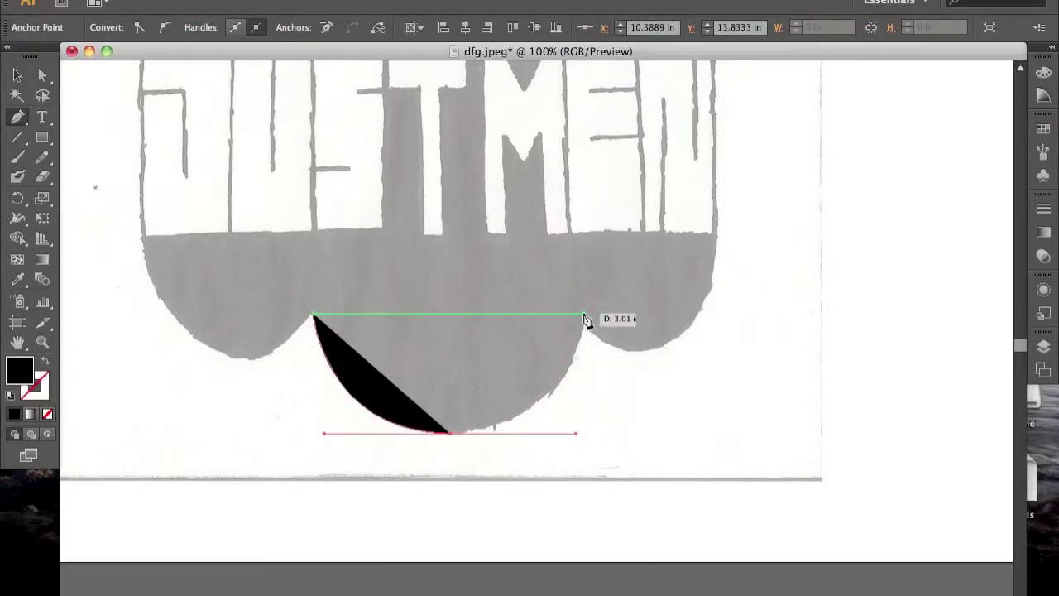
pyautogui.click(584, 315)
pyautogui.press('v')
pyautogui.click(509, 376)
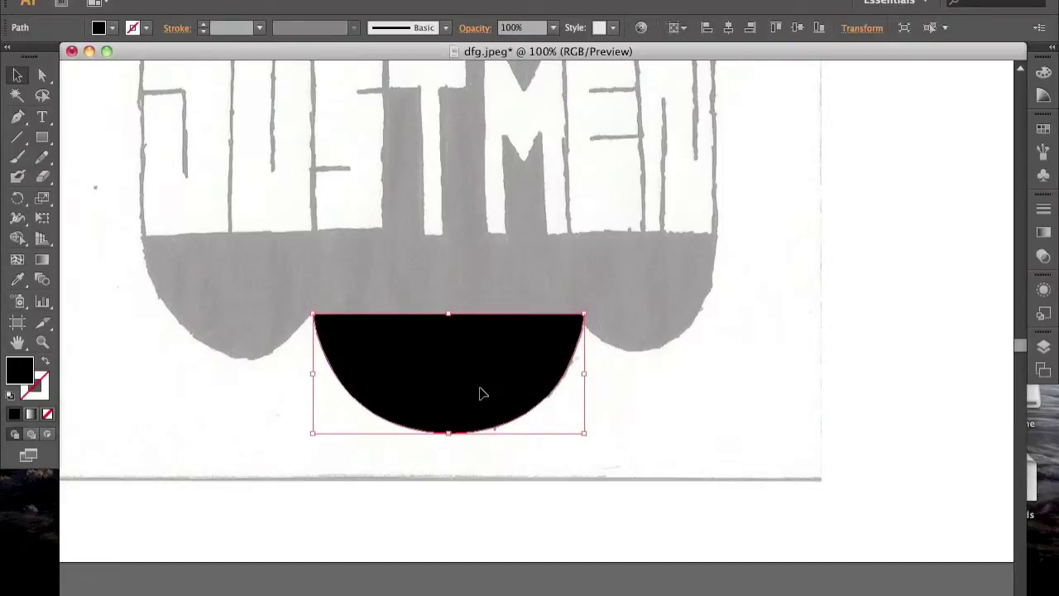
# Step: Continue the path from the semicircle's right end around the right lobe and up its side
pyautogui.press('p')
pyautogui.click(584, 316)
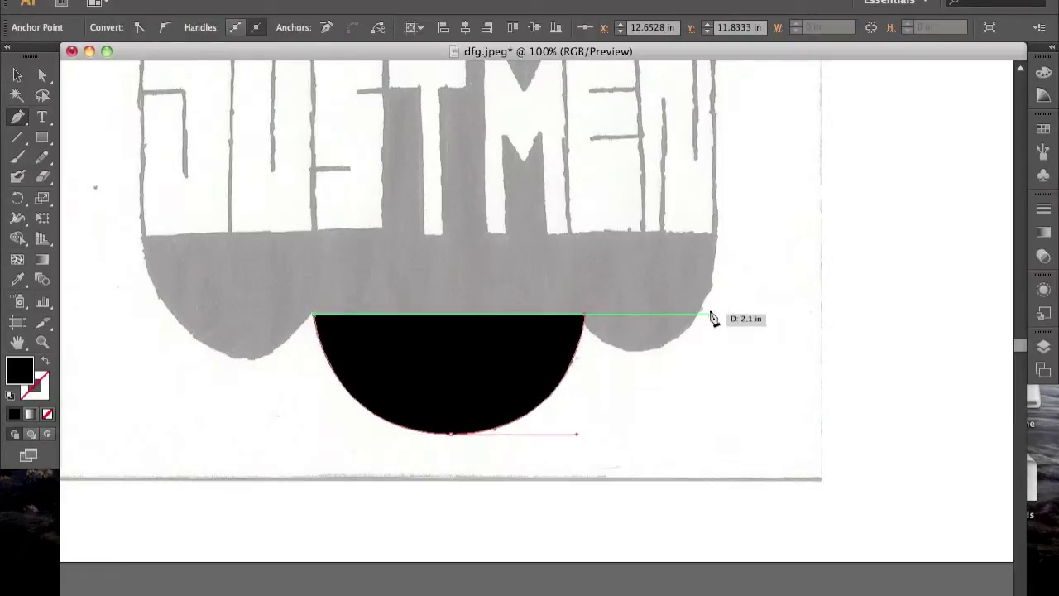
pyautogui.moveTo(712, 290); pyautogui.dragTo(730, 185)
pyautogui.scroll(3, 730, 185)
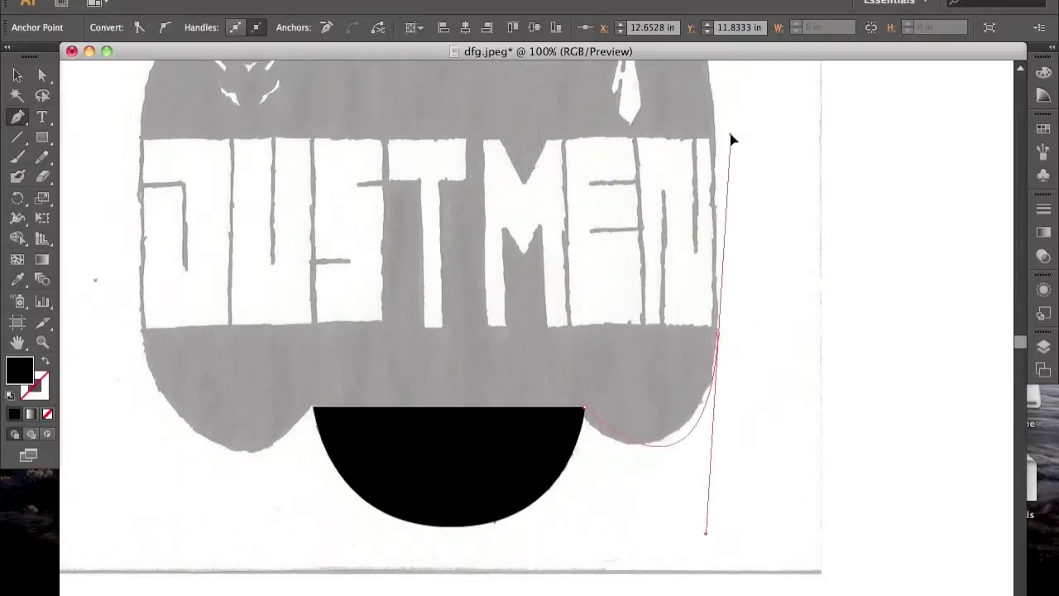
pyautogui.moveTo(709, 385); pyautogui.dragTo(651, 455)
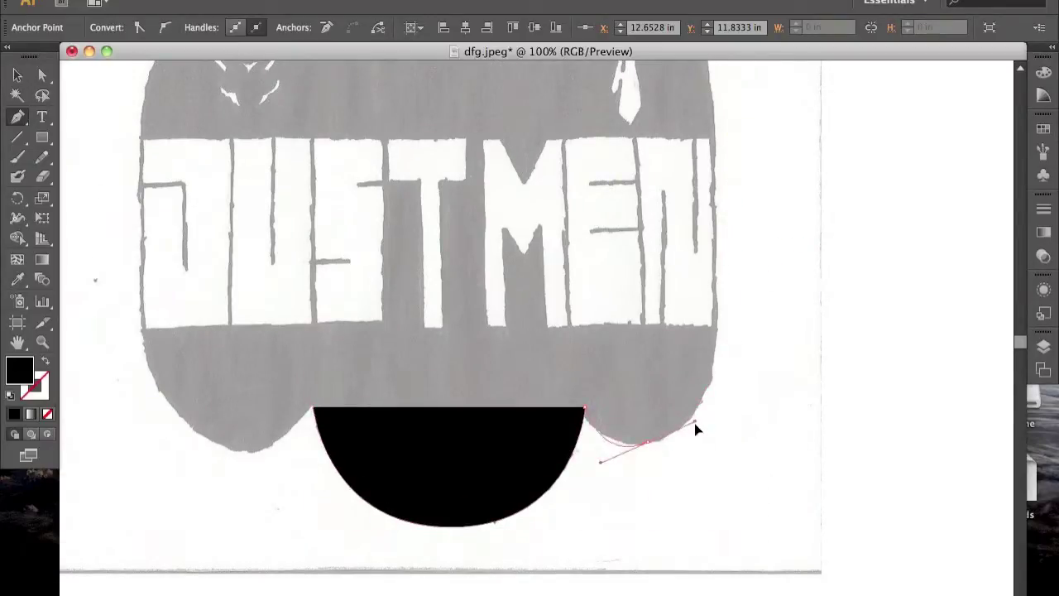
pyautogui.moveTo(698, 406)
pyautogui.mouseDown()
pyautogui.moveTo(782, 328)
pyautogui.moveTo(663, 442)
pyautogui.mouseUp()
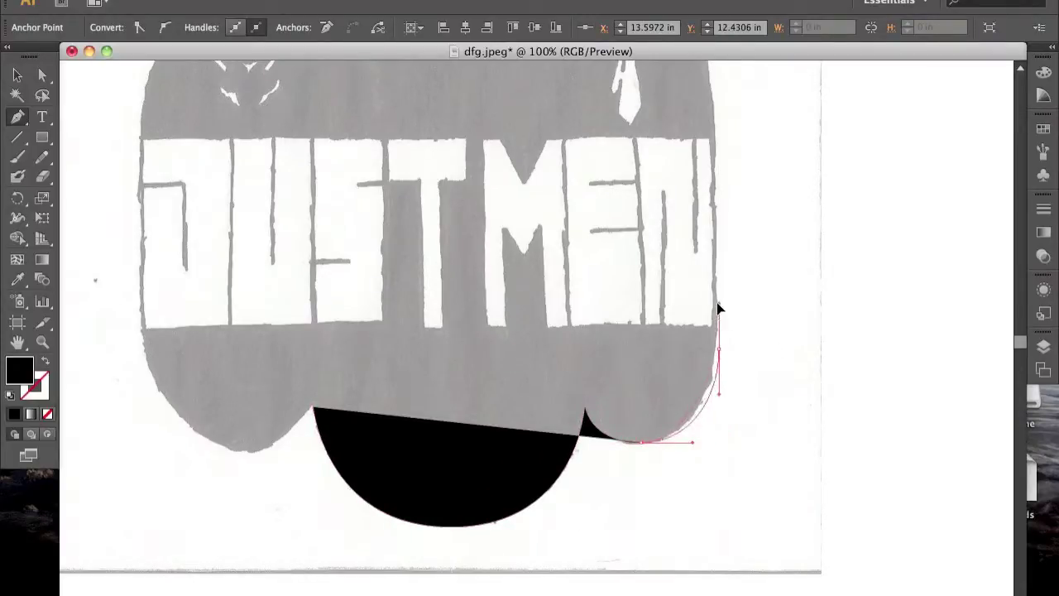
pyautogui.scroll(3, 726, 295)
pyautogui.hscroll(-10, 744, 322)
pyautogui.hscroll(10, 756, 341)
pyautogui.scroll(3, 537, 314)
pyautogui.click(1043, 348)
pyautogui.click(1043, 289)
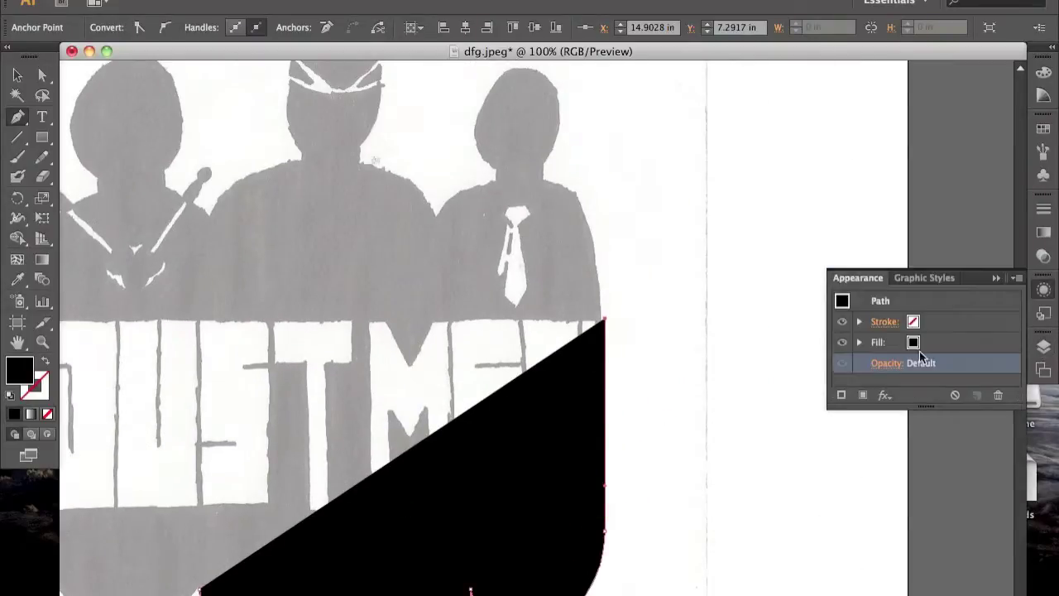
# Step: Make the black traced path semi-transparent to see the logo beneath
pyautogui.press('v')
pyautogui.click(893, 364)
pyautogui.press('Return')
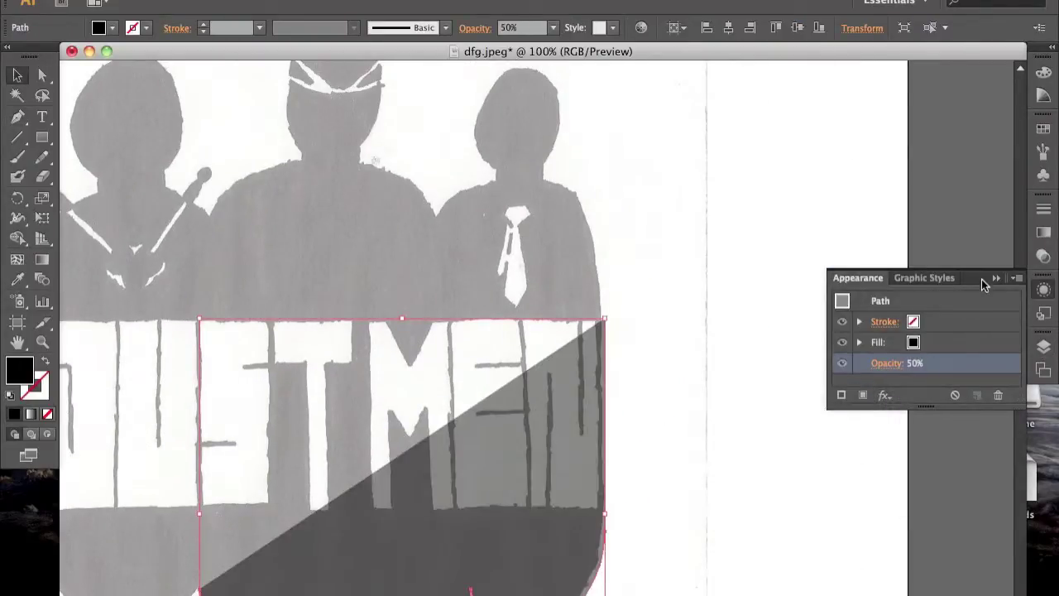
# Step: Extend the path down the right figure's body edge and curve it toward the head
pyautogui.press('p')
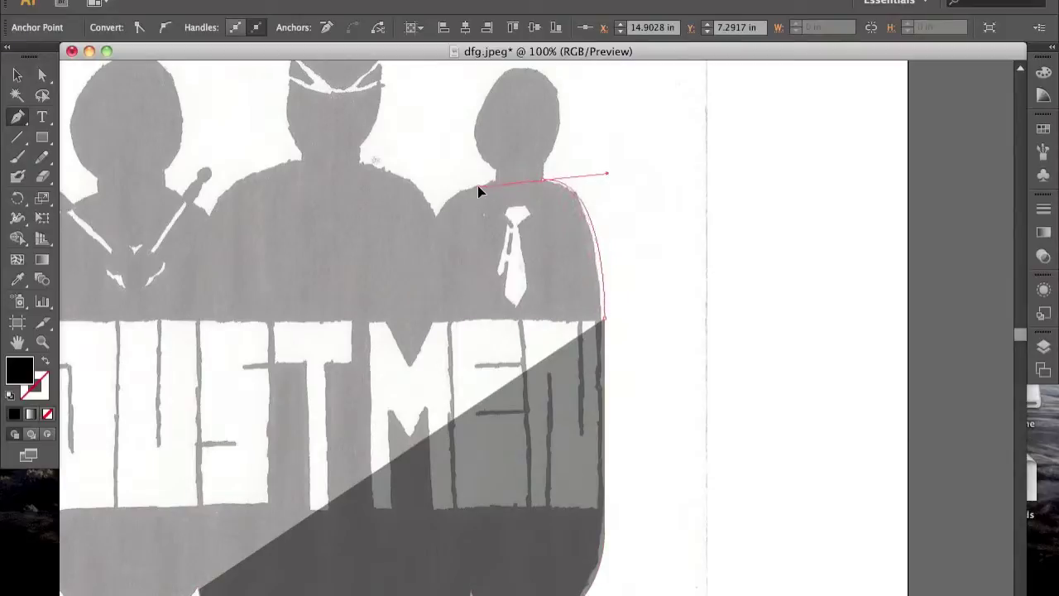
pyautogui.moveTo(478, 192); pyautogui.dragTo(546, 171)
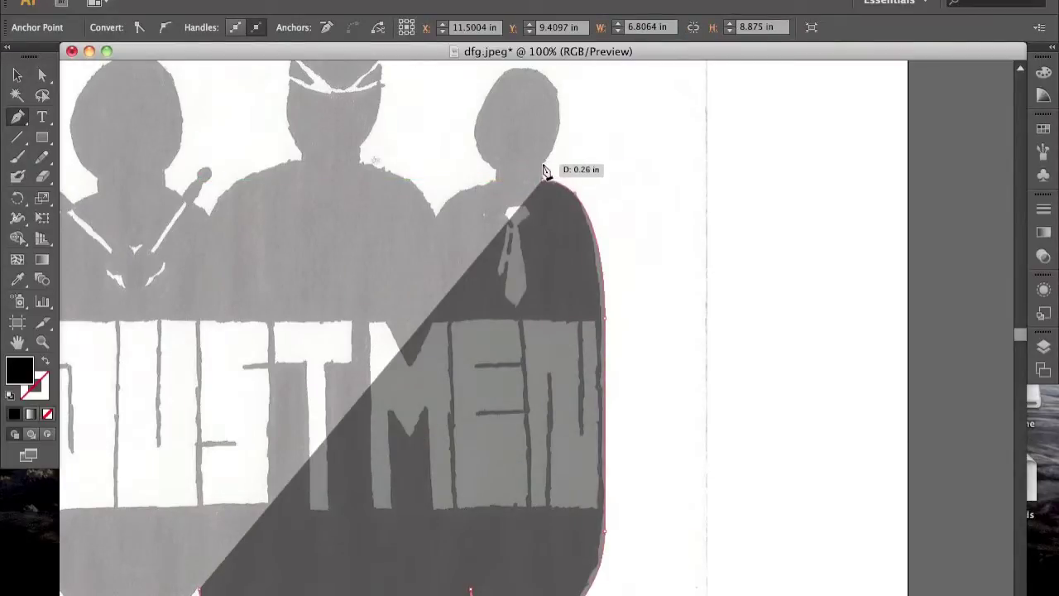
pyautogui.scroll(2, 533, 106)
pyautogui.moveTo(526, 108)
pyautogui.mouseDown()
pyautogui.moveTo(532, 121)
pyautogui.moveTo(515, 154)
pyautogui.mouseUp()
pyautogui.scroll(2, 500, 111)
pyautogui.moveTo(527, 273); pyautogui.dragTo(551, 292)
# Step: Reshape the neck anchor and curve the path up the middle figure's shoulder and head
pyautogui.press('a')
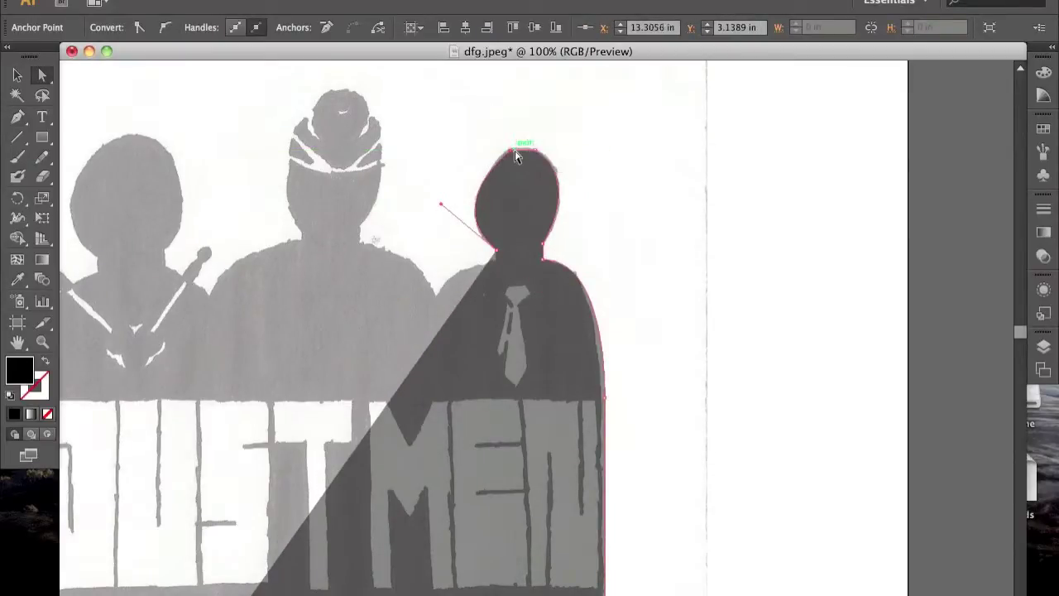
pyautogui.click(495, 249)
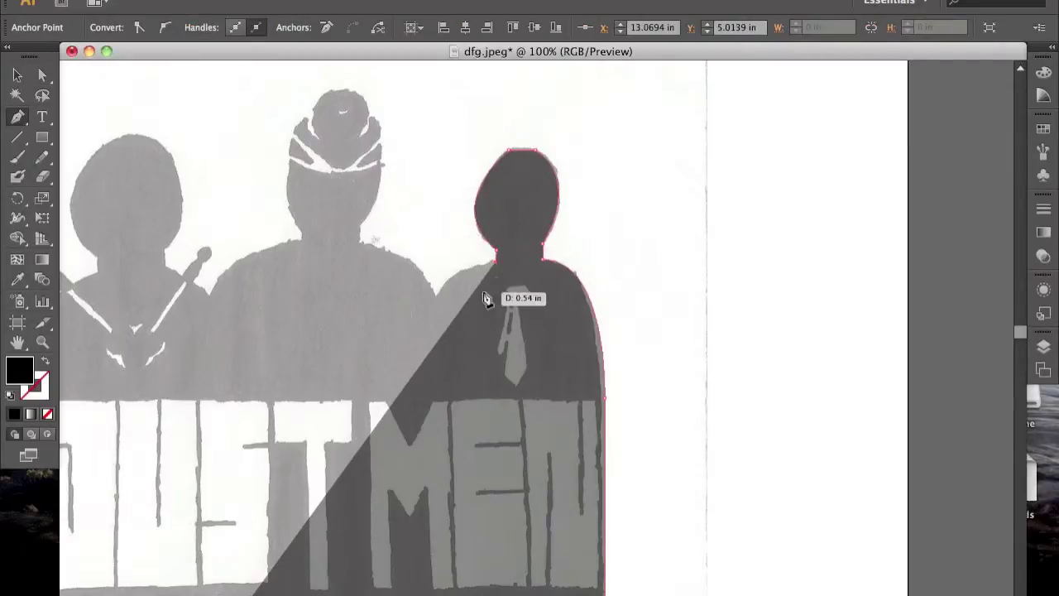
pyautogui.moveTo(436, 297); pyautogui.dragTo(427, 327)
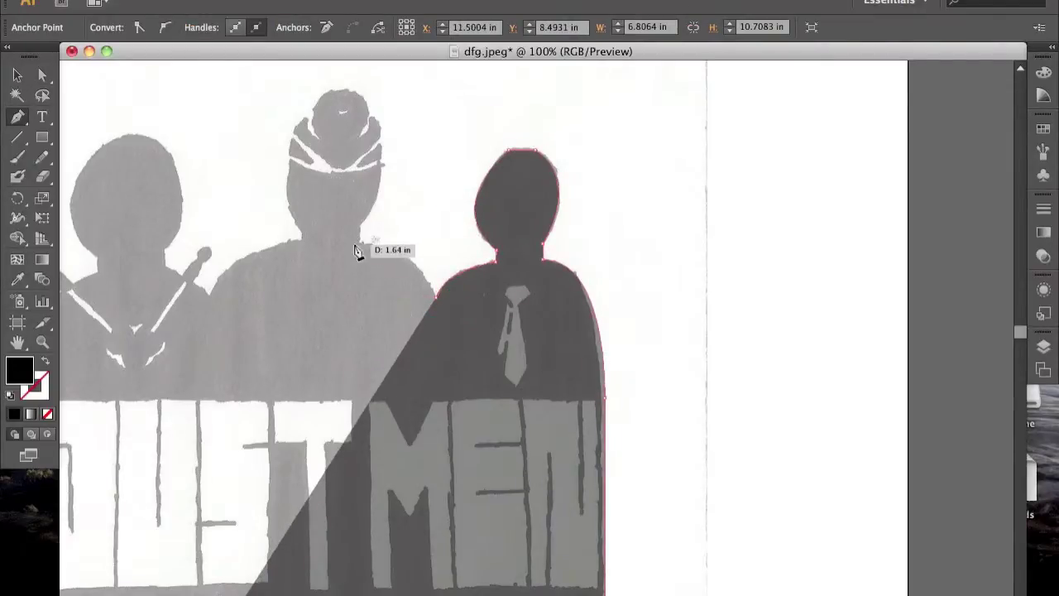
pyautogui.moveTo(297, 241); pyautogui.dragTo(366, 231)
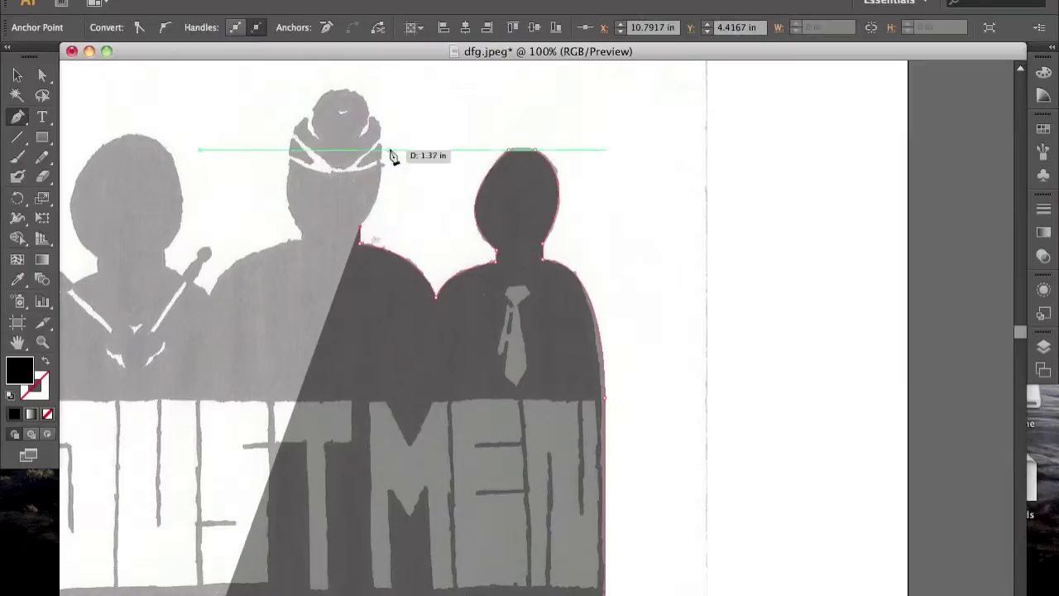
pyautogui.moveTo(369, 116)
pyautogui.mouseDown()
pyautogui.moveTo(334, 60)
pyautogui.moveTo(340, 132)
pyautogui.mouseUp()
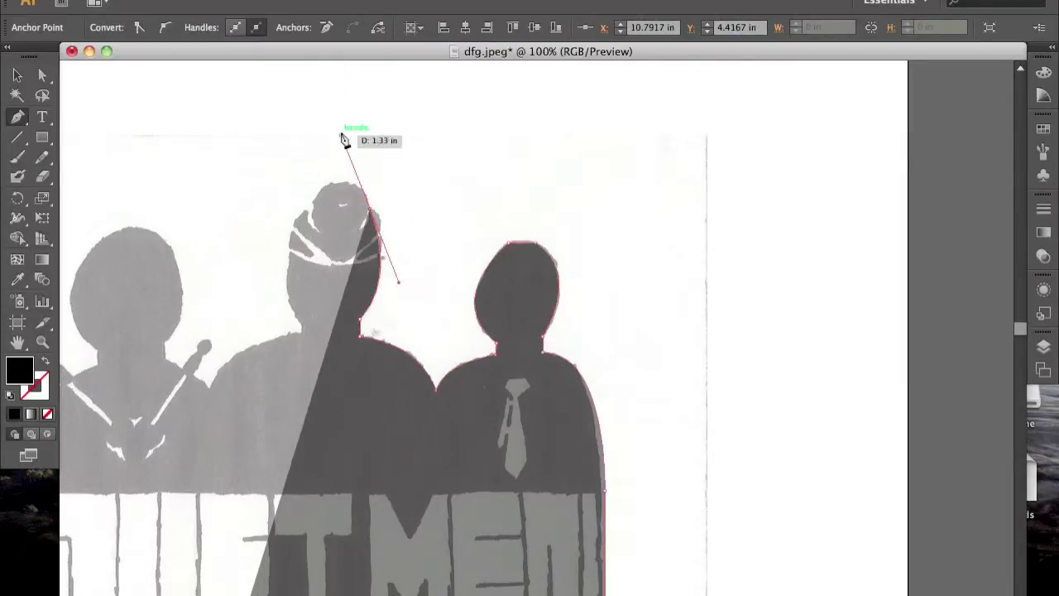
# Step: Place anchors around the middle figure's head, over the top and down its left side
pyautogui.click(380, 223)
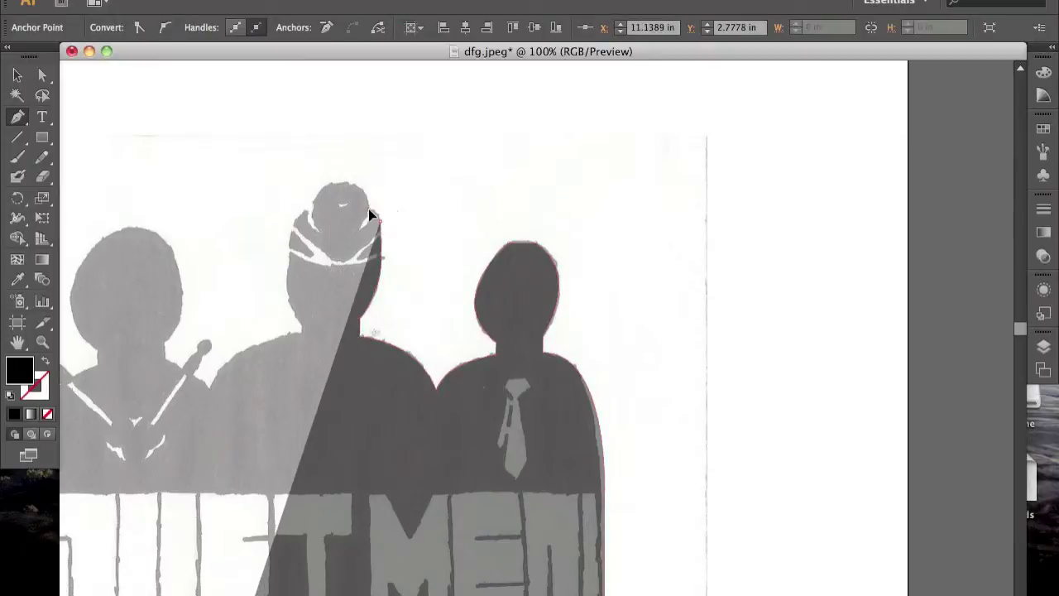
pyautogui.click(369, 210)
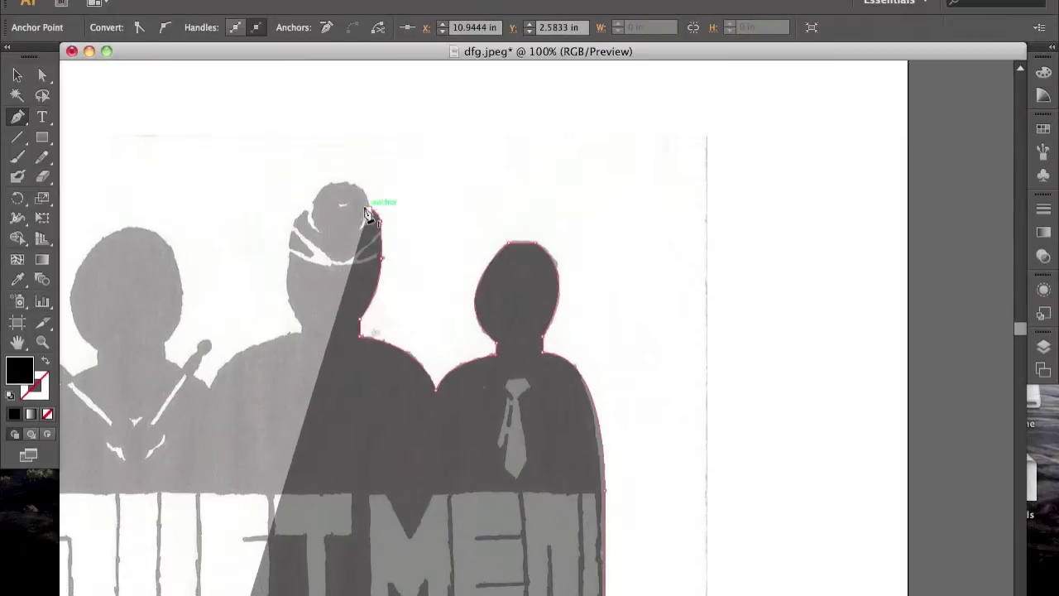
pyautogui.click(334, 184)
pyautogui.moveTo(313, 213); pyautogui.dragTo(315, 217)
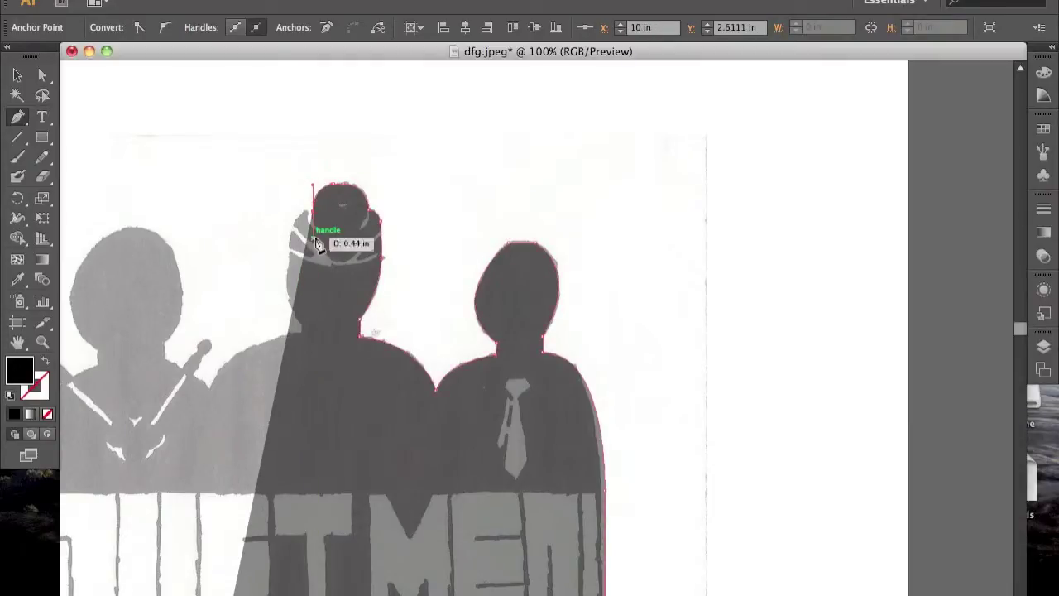
pyautogui.moveTo(317, 211)
pyautogui.mouseDown()
pyautogui.moveTo(295, 236)
pyautogui.moveTo(286, 294)
pyautogui.moveTo(295, 285)
pyautogui.mouseUp()
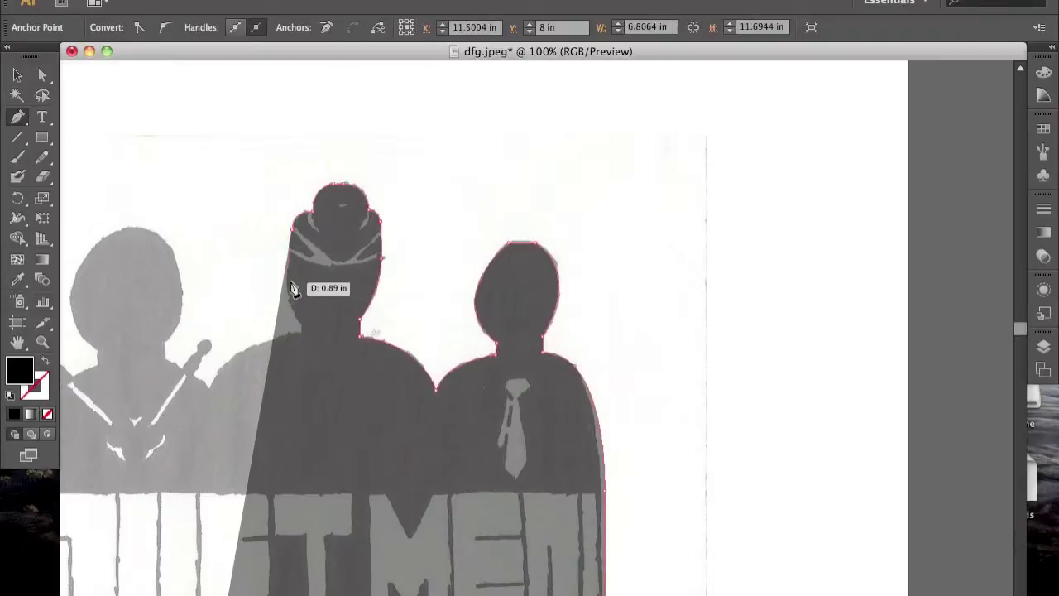
# Step: Refine the anchors and curves along the hat's left edge
pyautogui.press('a')
pyautogui.click(296, 287)
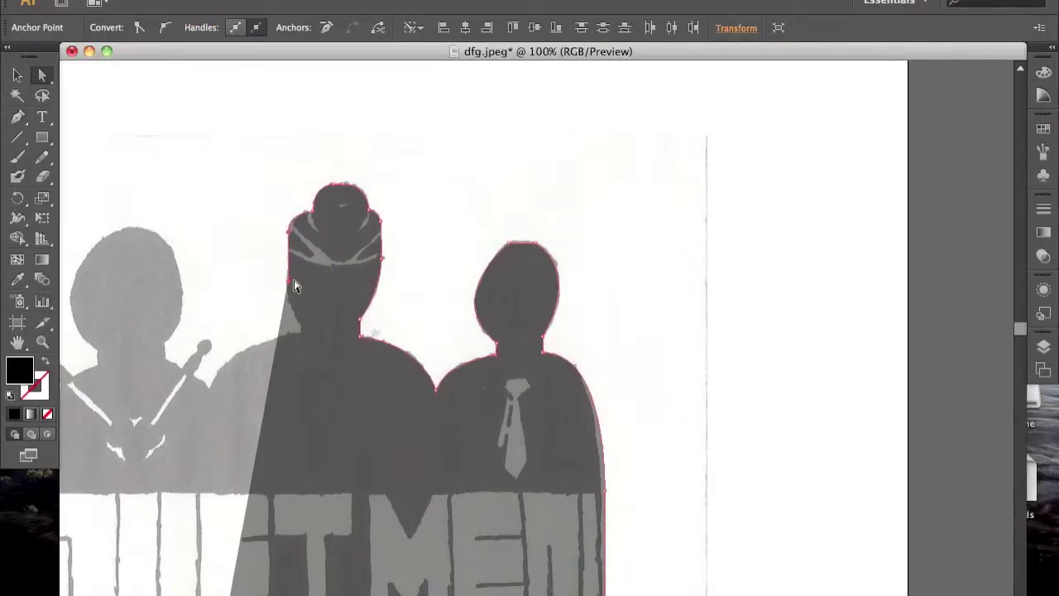
pyautogui.press('Right')
pyautogui.press('Right')
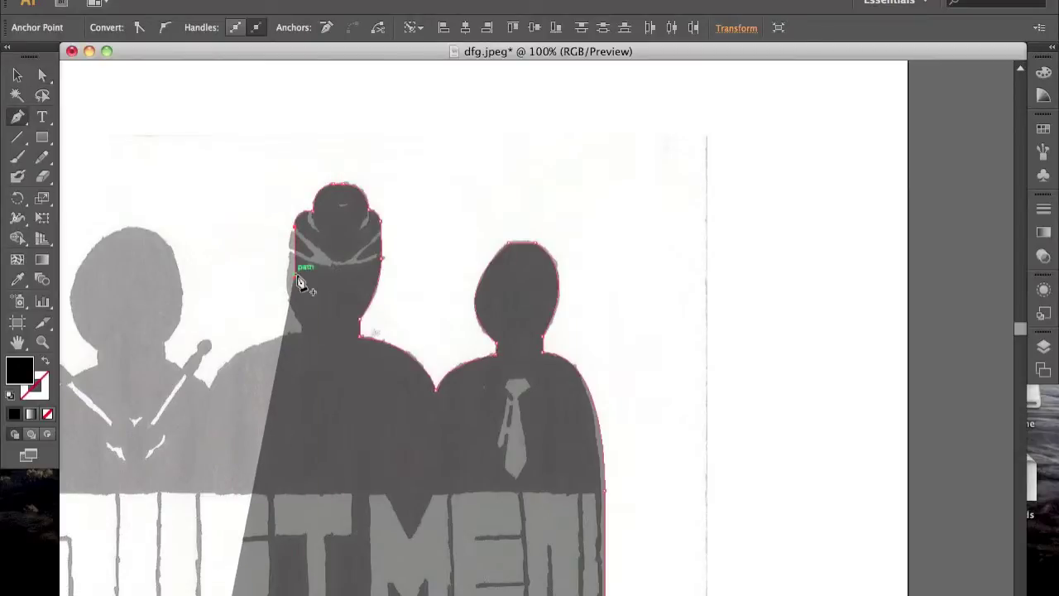
pyautogui.click(299, 285)
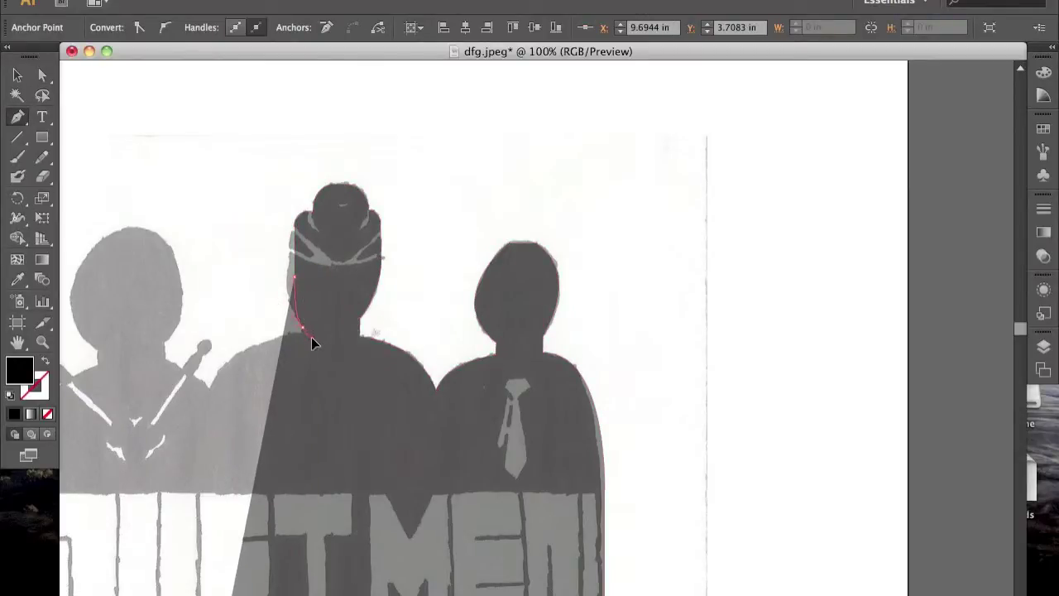
pyautogui.moveTo(295, 259); pyautogui.dragTo(299, 232)
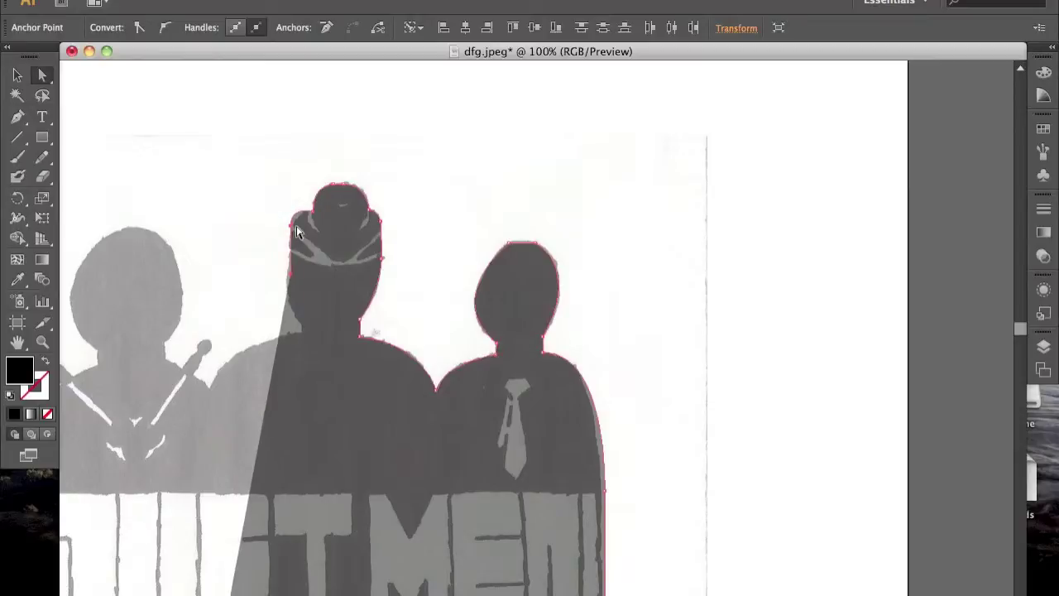
pyautogui.moveTo(296, 277)
pyautogui.mouseDown()
pyautogui.moveTo(308, 346)
pyautogui.moveTo(211, 394)
pyautogui.mouseUp()
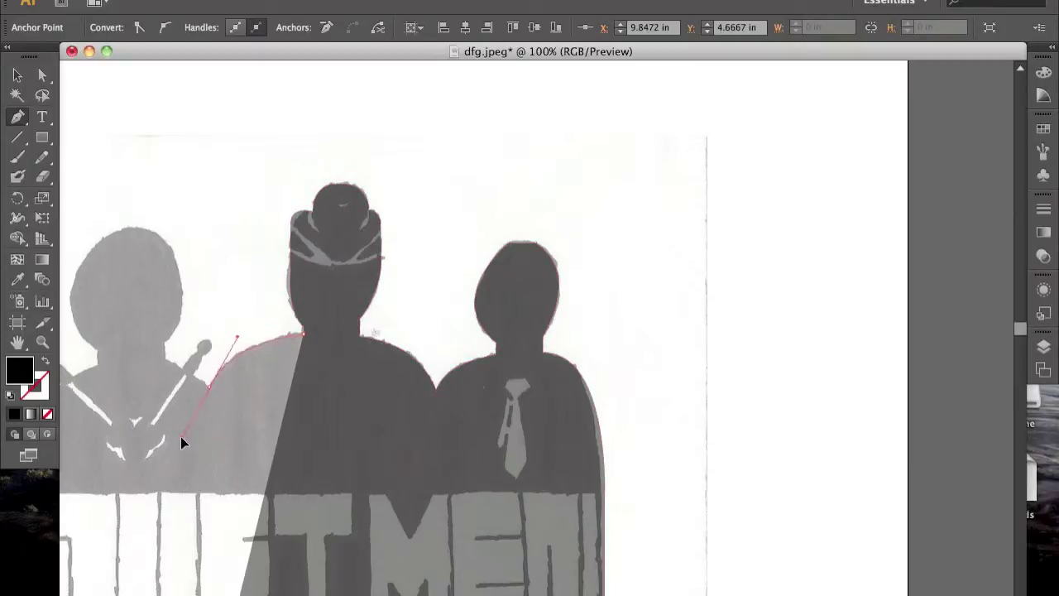
# Step: Curve the outline along the left figure's shoulder and around its head
pyautogui.scroll(-3, 178, 434)
pyautogui.moveTo(209, 330)
pyautogui.mouseDown()
pyautogui.moveTo(166, 297)
pyautogui.moveTo(186, 246)
pyautogui.moveTo(142, 164)
pyautogui.mouseUp()
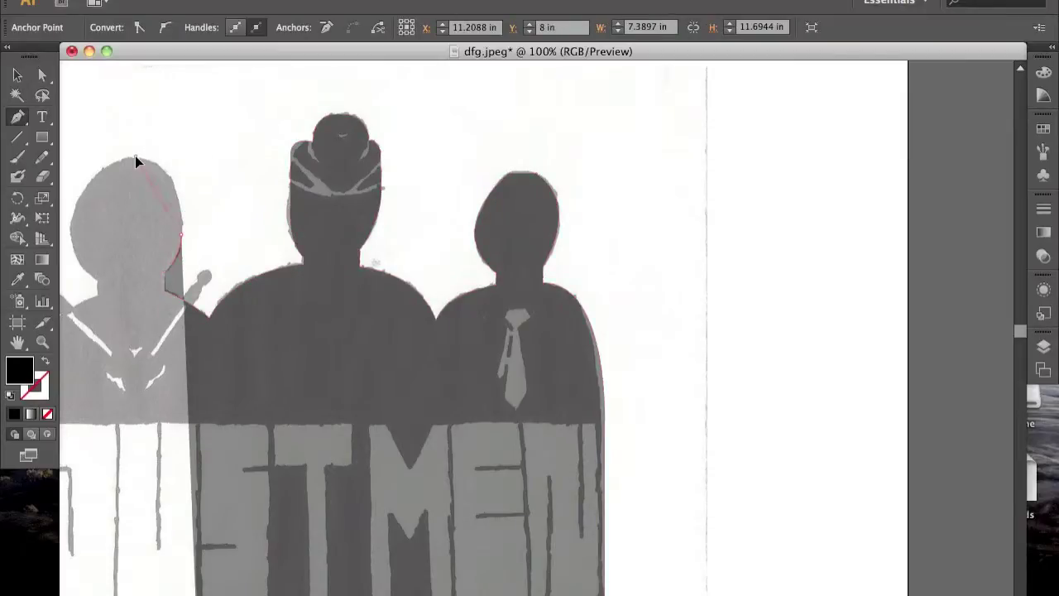
pyautogui.hscroll(-7, 91, 161)
pyautogui.scroll(-1, 91, 161)
pyautogui.moveTo(387, 237)
pyautogui.mouseDown()
pyautogui.moveTo(361, 188)
pyautogui.moveTo(403, 237)
pyautogui.mouseUp()
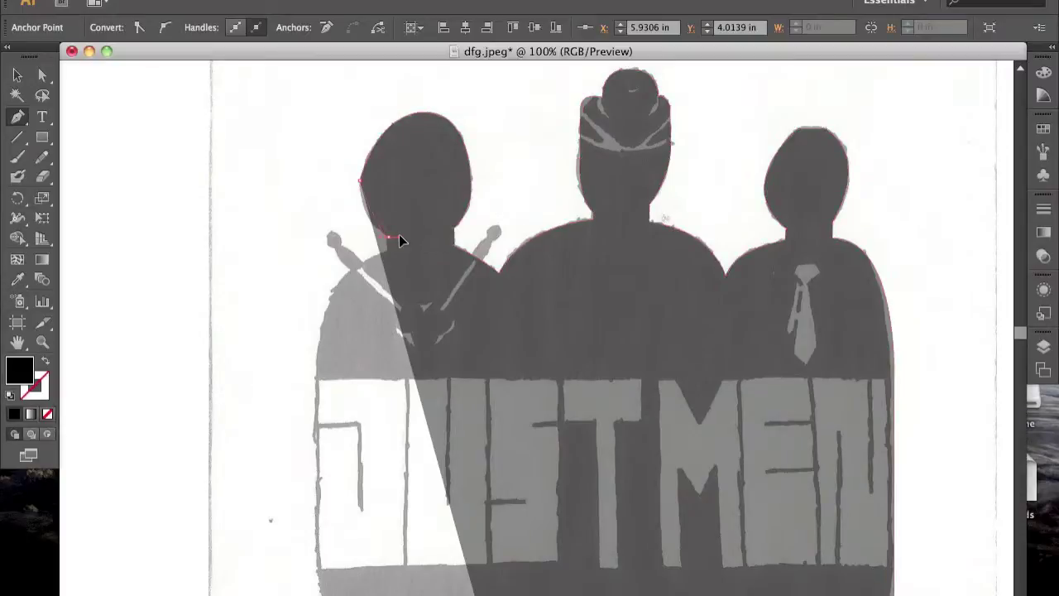
pyautogui.press('a')
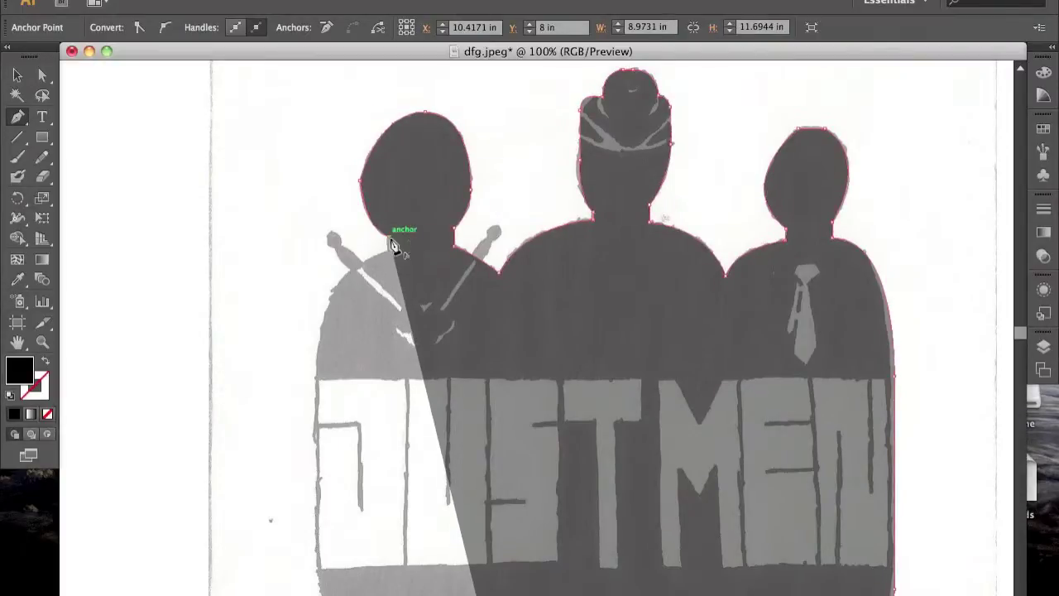
pyautogui.click(392, 242)
# Step: Trace down the left figure's side and rounded bottom, joining back to the starting anchor
pyautogui.press('p')
pyautogui.click(392, 244)
pyautogui.click(315, 353)
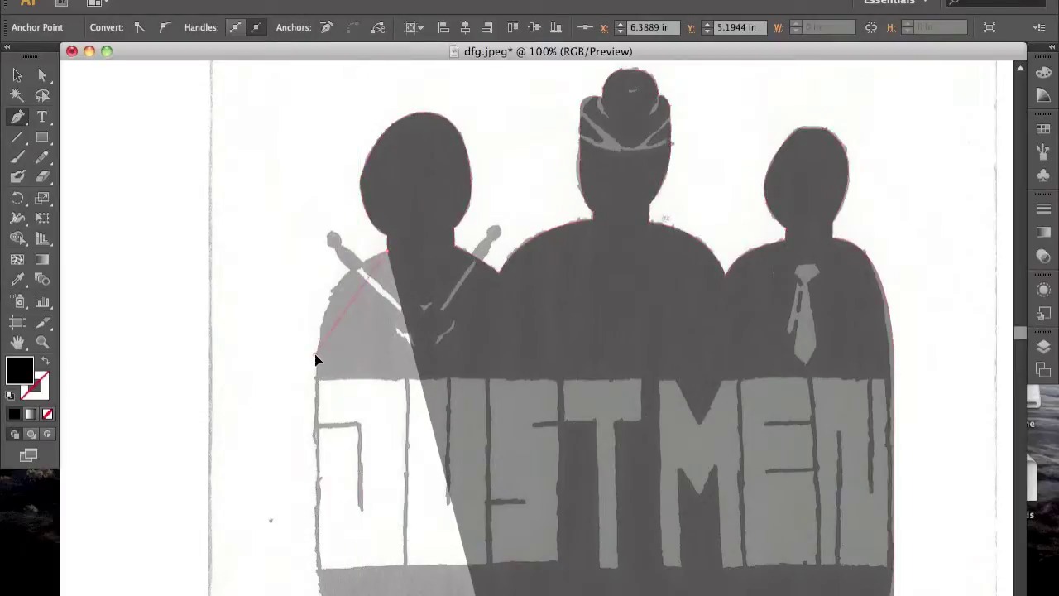
pyautogui.click(310, 441)
pyautogui.scroll(-3, 310, 447)
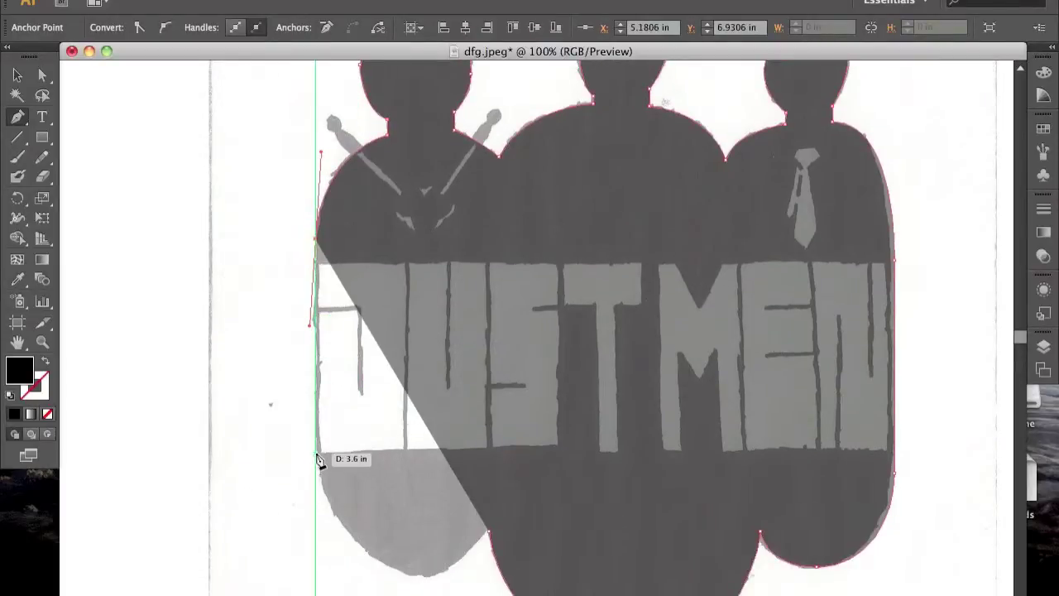
pyautogui.scroll(-5, 319, 460)
pyautogui.moveTo(488, 333); pyautogui.dragTo(411, 383)
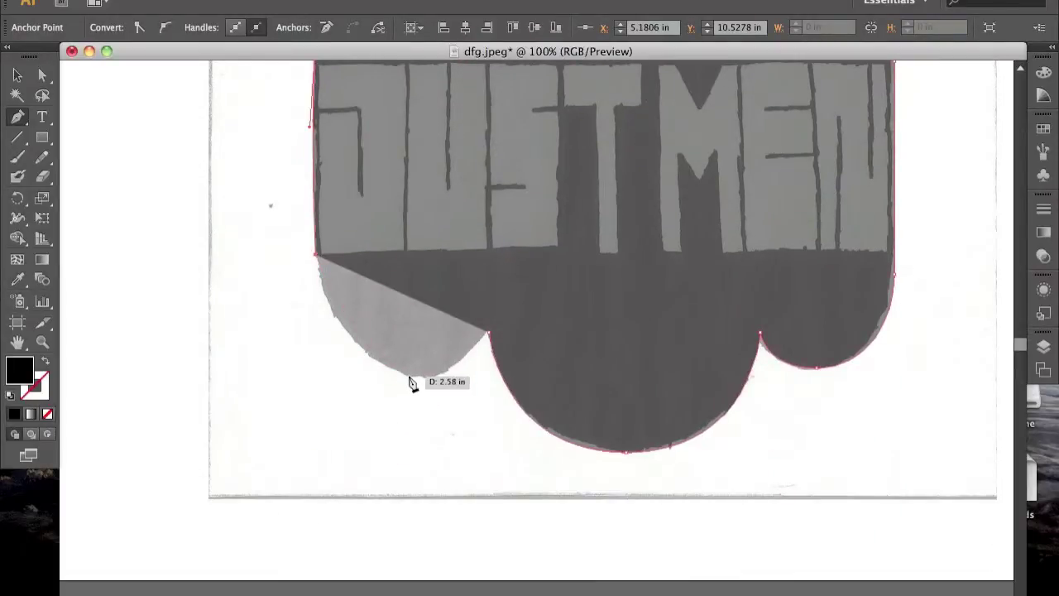
pyautogui.moveTo(492, 408); pyautogui.dragTo(490, 399)
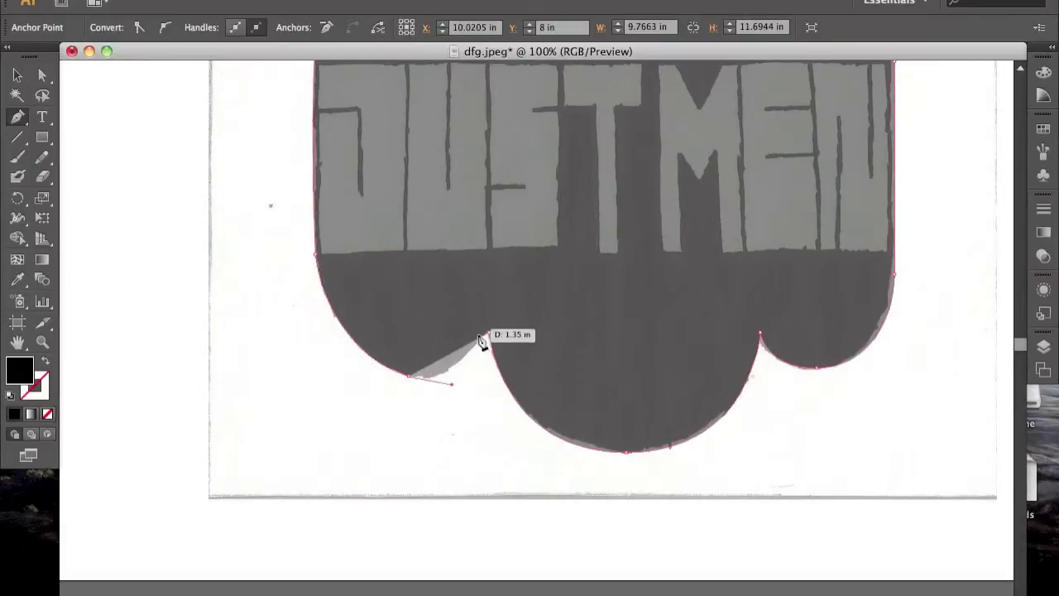
pyautogui.press('a')
pyautogui.hotkey('ctrl', 'shift', 'a')
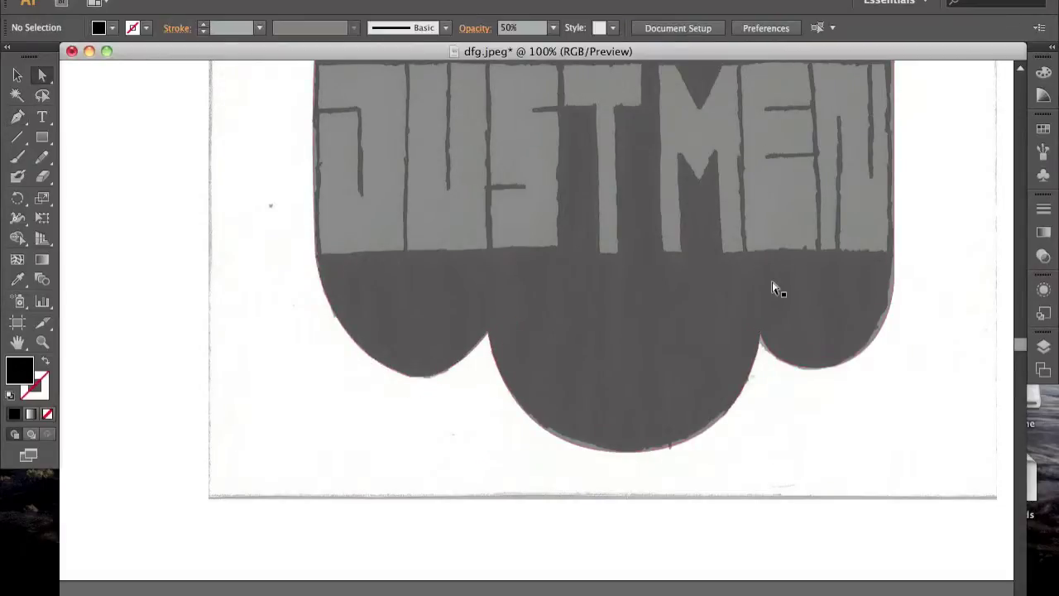
# Step: Hide the original logo layer to view the traced silhouette alone at 100%
pyautogui.hotkey('ctrl', '-')
pyautogui.click(1043, 346)
pyautogui.click(839, 373)
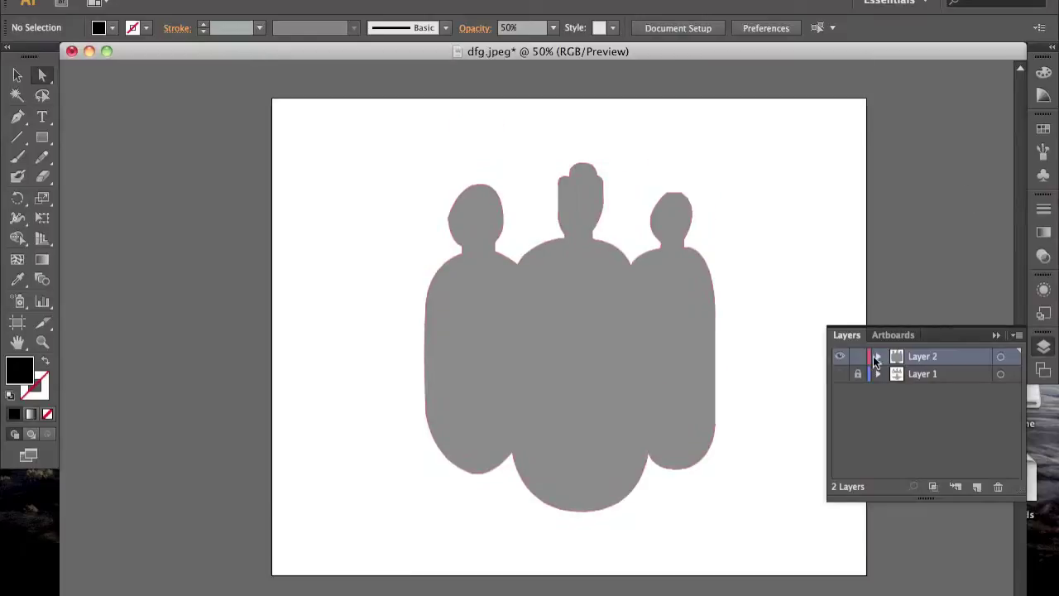
pyautogui.hotkey('ctrl', '+')
# Step: Adjust the anchors and curve at the middle head's top-left corner
pyautogui.press('a')
pyautogui.click(803, 178)
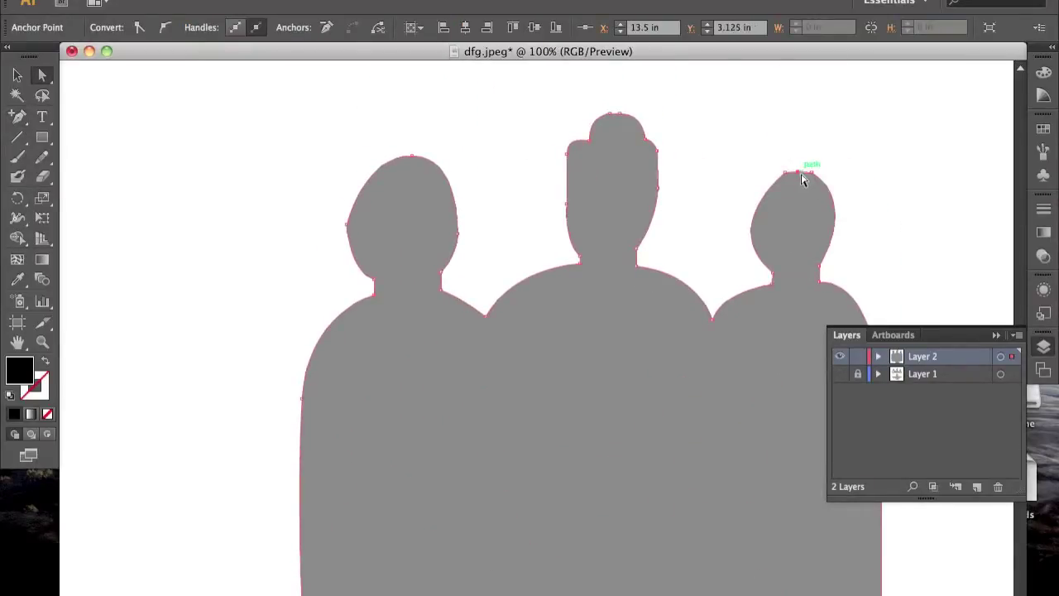
pyautogui.hotkey('ctrl', 'shift', 'a')
pyautogui.click(750, 237)
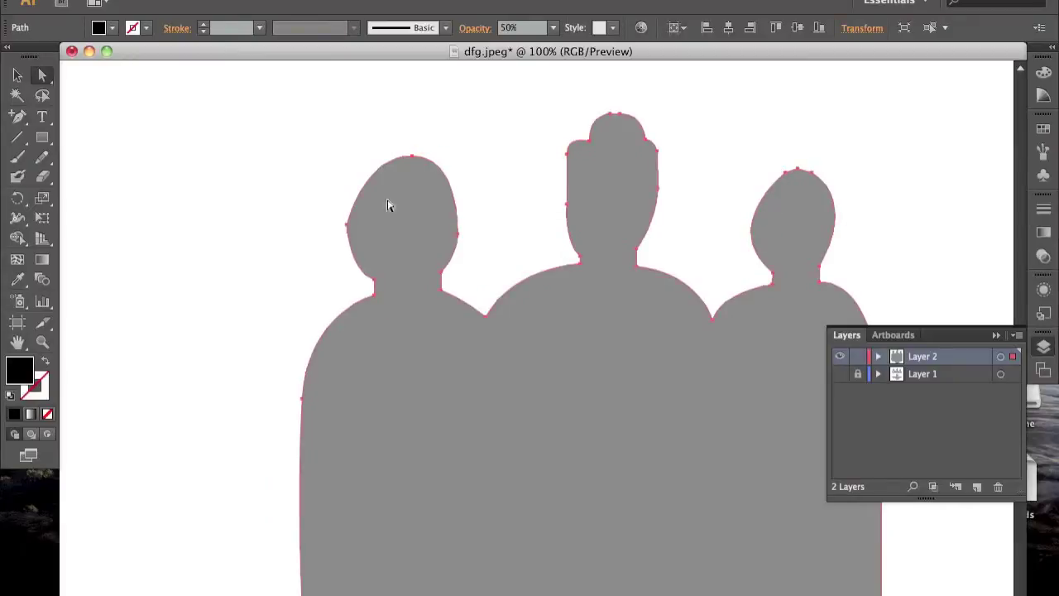
pyautogui.click(346, 224)
pyautogui.click(589, 139)
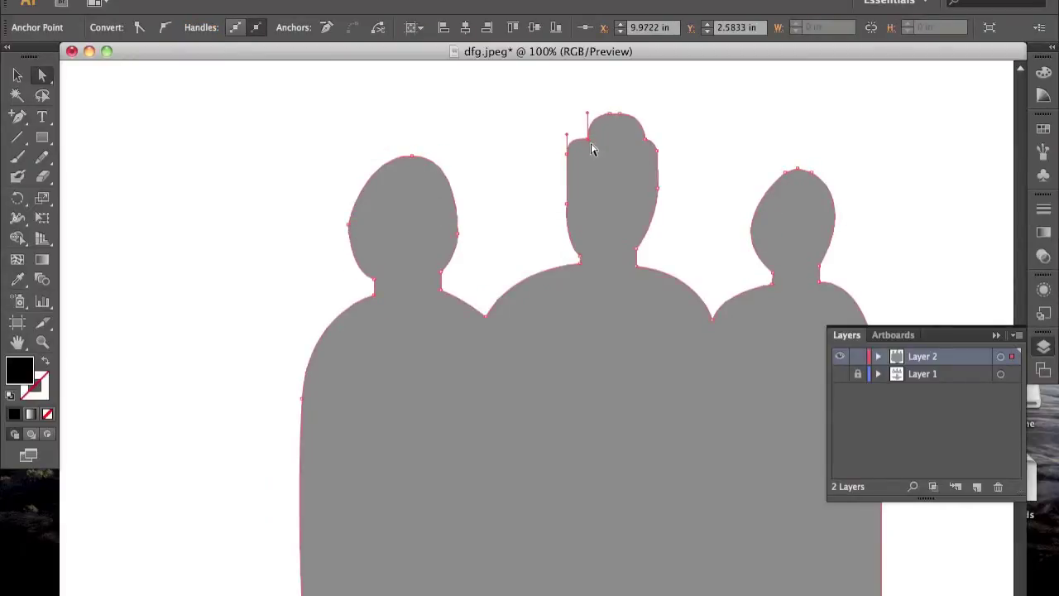
pyautogui.moveTo(568, 207); pyautogui.dragTo(565, 192)
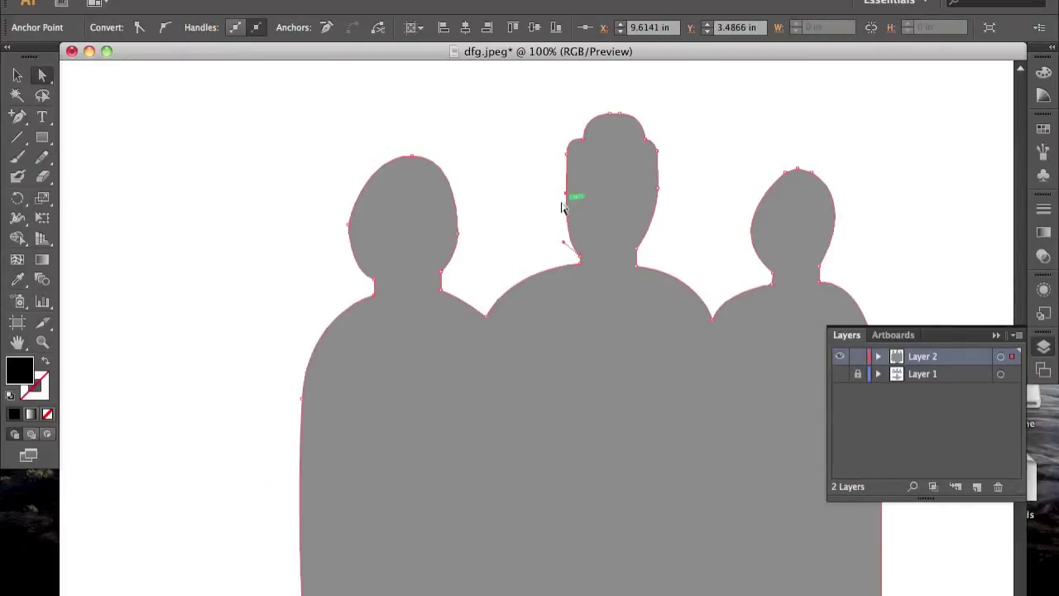
pyautogui.hotkey('ctrl', 'z')
pyautogui.moveTo(570, 196); pyautogui.dragTo(591, 133)
pyautogui.click(718, 137)
pyautogui.hotkey('ctrl', 'z')
pyautogui.click(707, 174)
pyautogui.scroll(-3, 704, 174)
# Step: Check and tweak the anchors along the tops of the middle and right heads
pyautogui.click(349, 139)
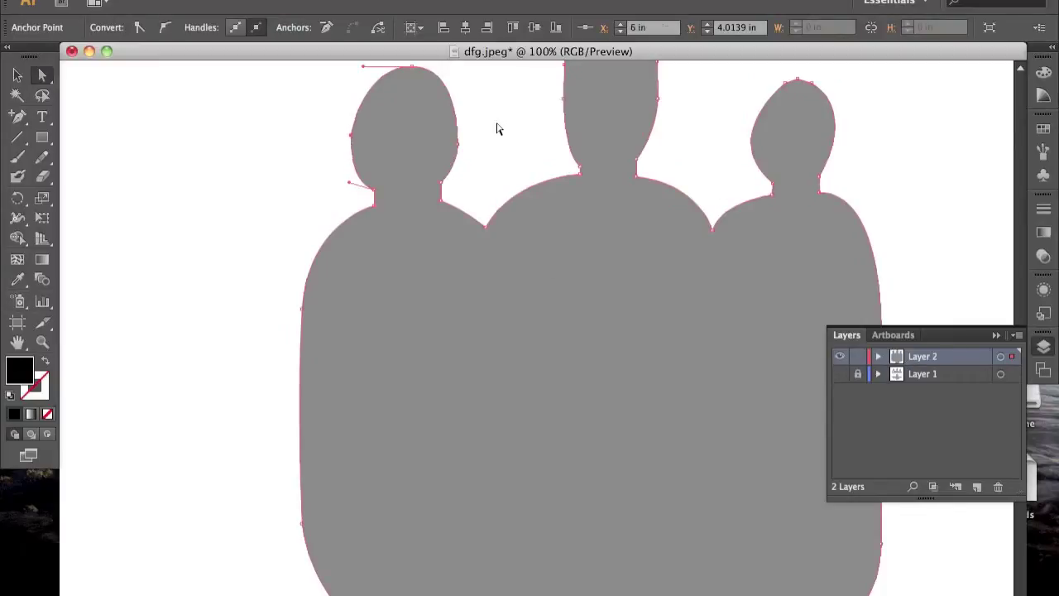
pyautogui.click(496, 125)
pyautogui.scroll(2, 512, 166)
pyautogui.click(649, 106)
pyautogui.click(683, 130)
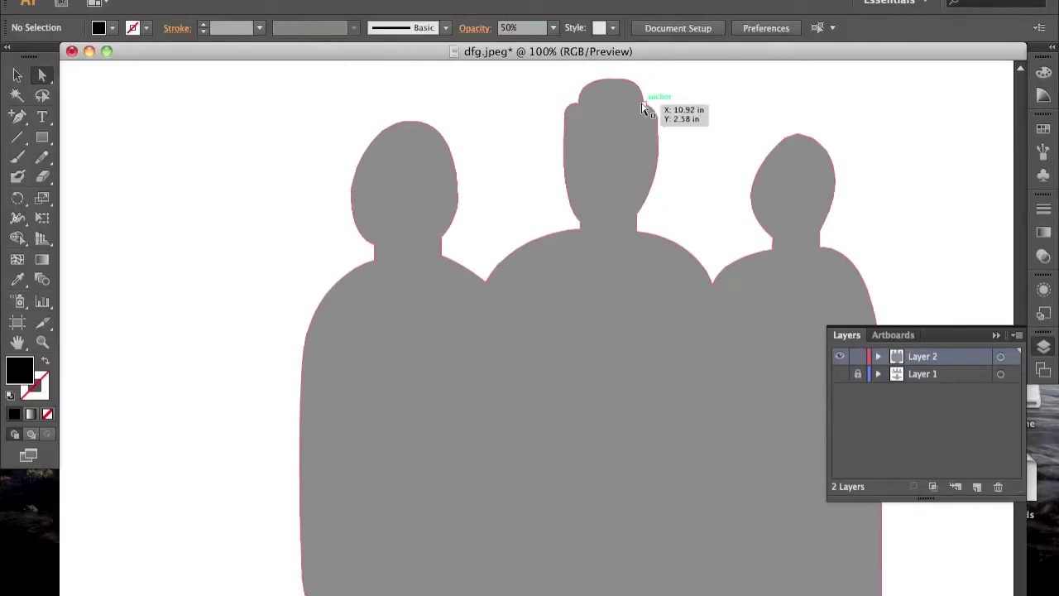
pyautogui.click(655, 124)
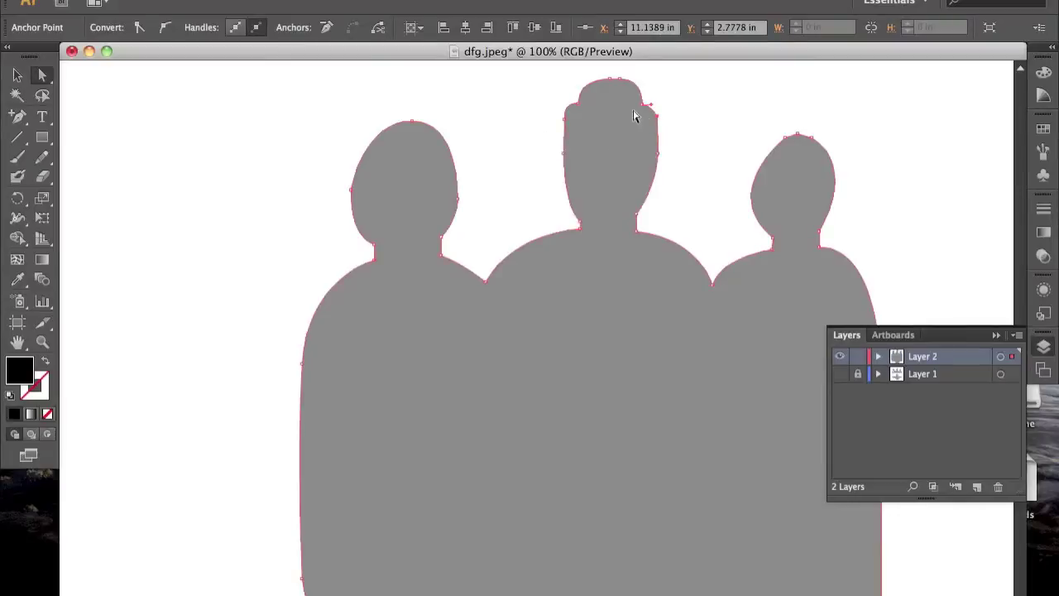
pyautogui.click(690, 166)
pyautogui.scroll(-2, 690, 166)
pyautogui.click(798, 154)
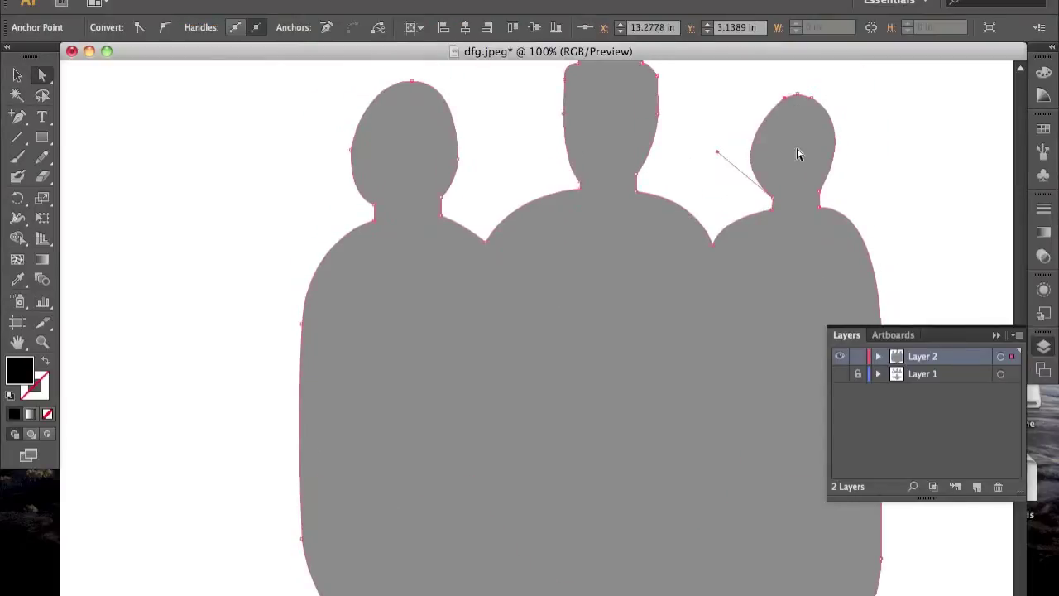
# Step: Show the logo layer again and zoom out to view the whole logo
pyautogui.click(883, 144)
pyautogui.hotkey('ctrl', '-')
pyautogui.click(840, 373)
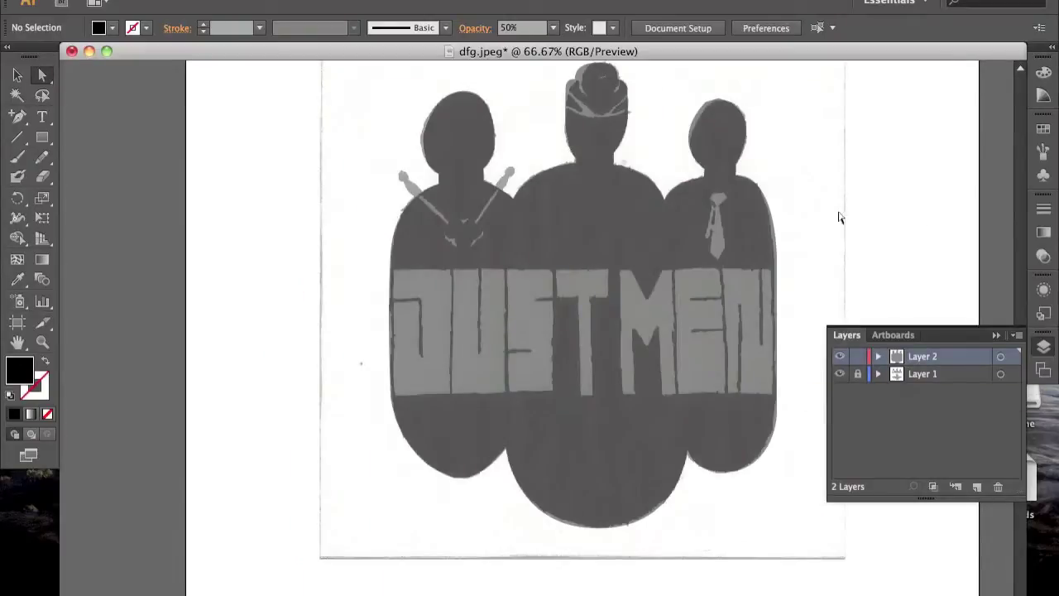
# Step: Save the file as justmenlogo.ai
pyautogui.hotkey('ctrl', 'shift', 's')
pyautogui.write('go')
pyautogui.press('Return')
# Step: Draw a red (ff0000) rectangle fitted over the J letter block
pyautogui.doubleClick(20, 370)
pyautogui.write('ff0000')
pyautogui.press('Return')
pyautogui.click(46, 139)
pyautogui.hotkey('ctrl', '1')
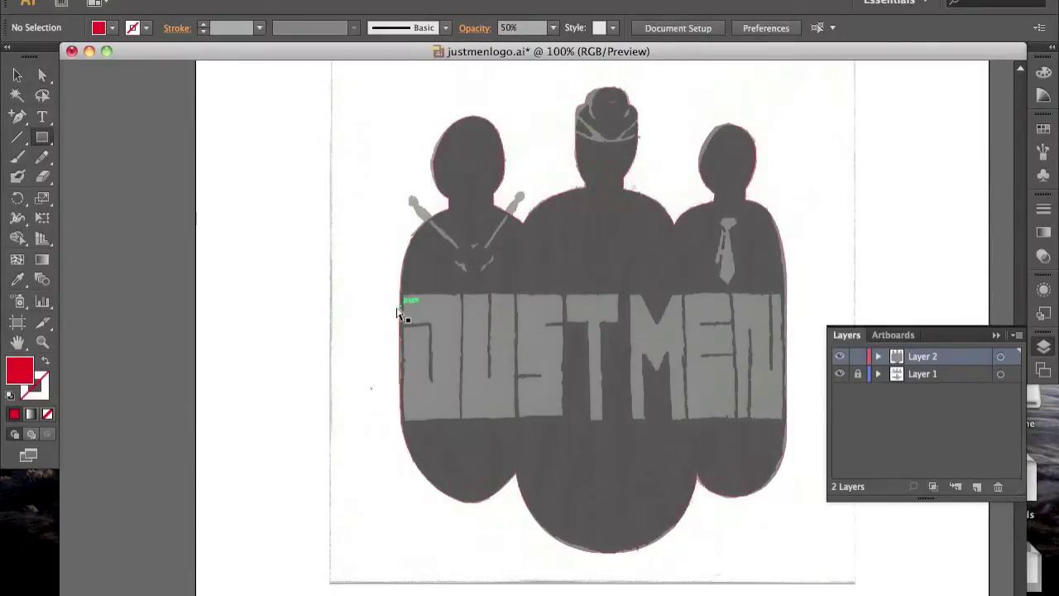
pyautogui.click(359, 211)
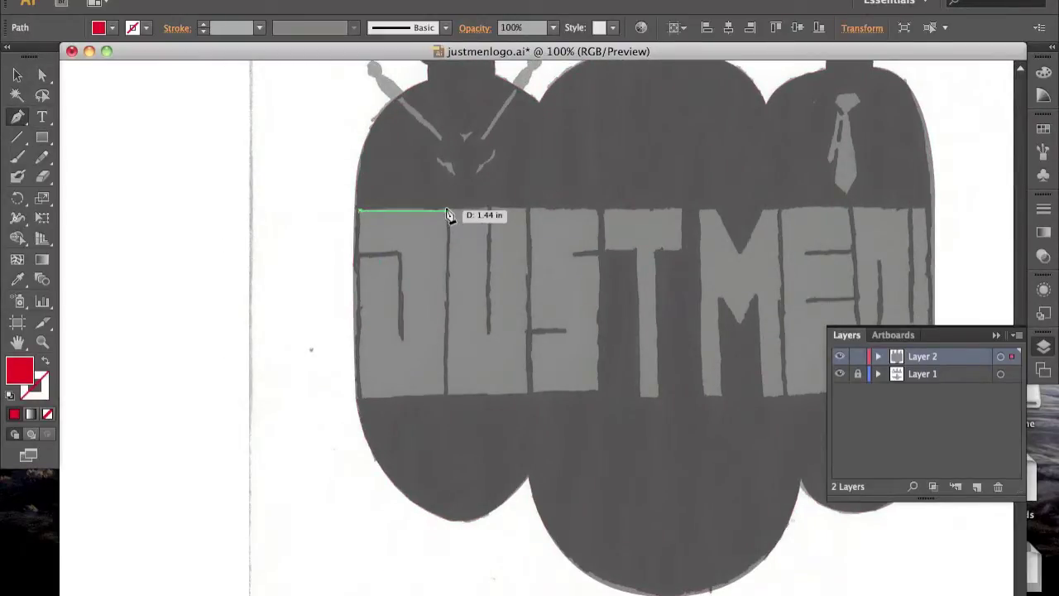
pyautogui.click(447, 211)
pyautogui.click(447, 394)
pyautogui.click(361, 395)
pyautogui.moveTo(411, 395); pyautogui.dragTo(403, 213)
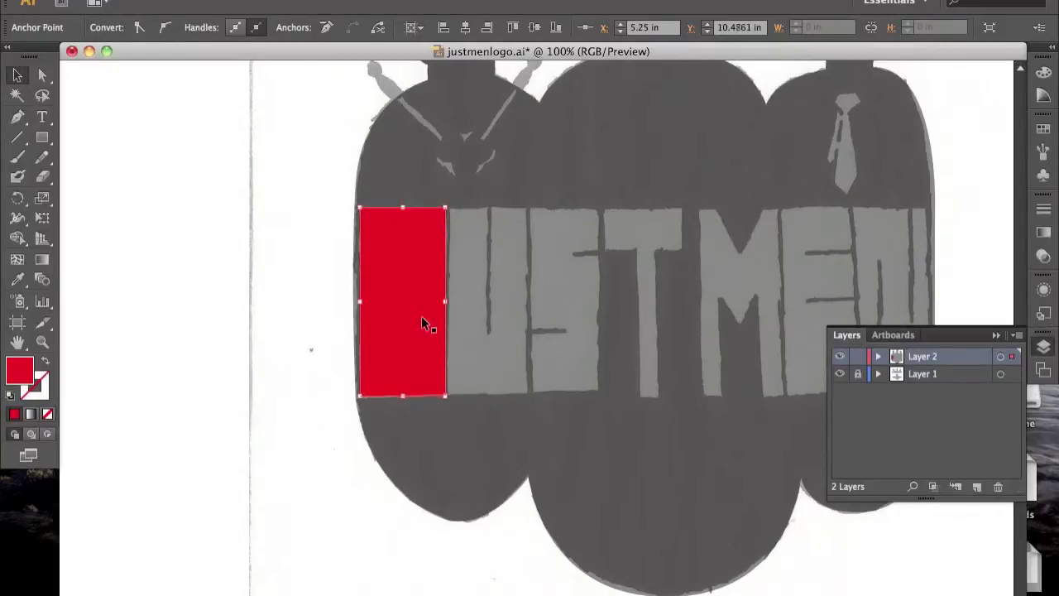
pyautogui.click(438, 286)
# Step: Duplicate the red rectangle rightward with Transform Again into a row of seven
pyautogui.hotkey('alt', 'Right')
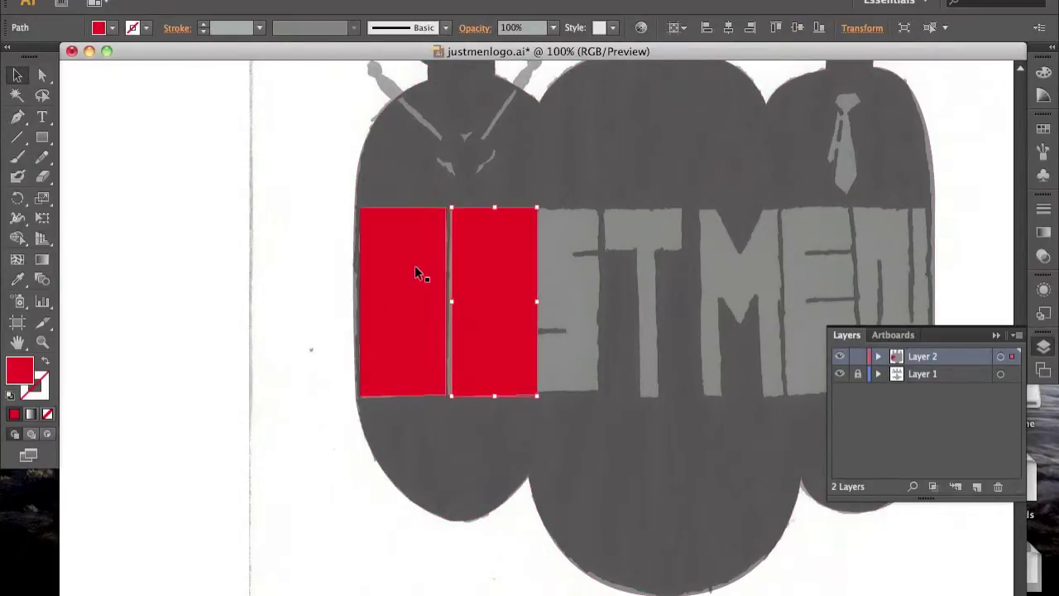
pyautogui.hotkey('ctrl', 'z')
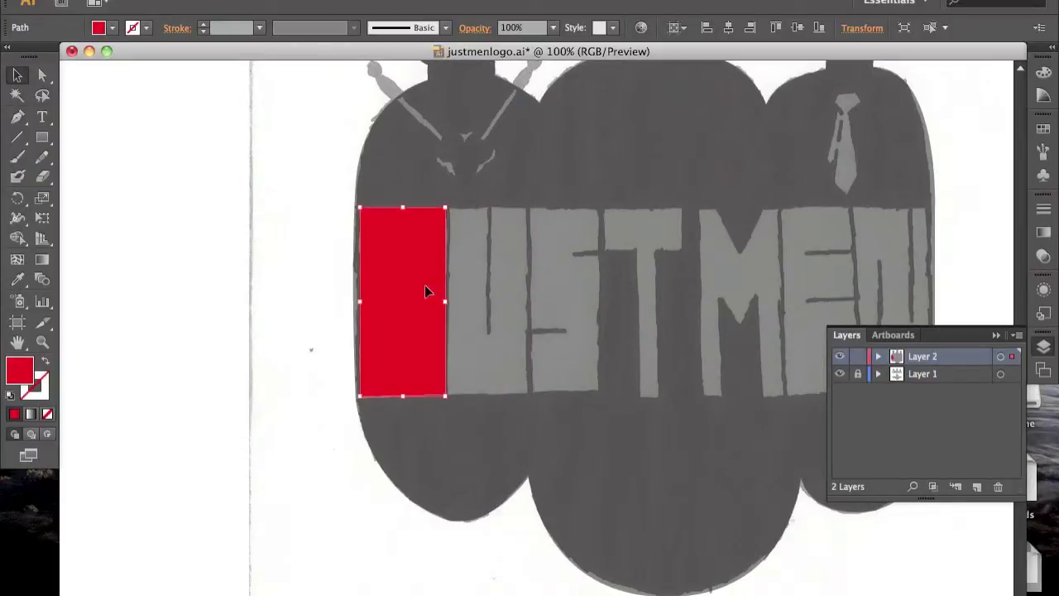
pyautogui.hotkey('ctrl', 'd')
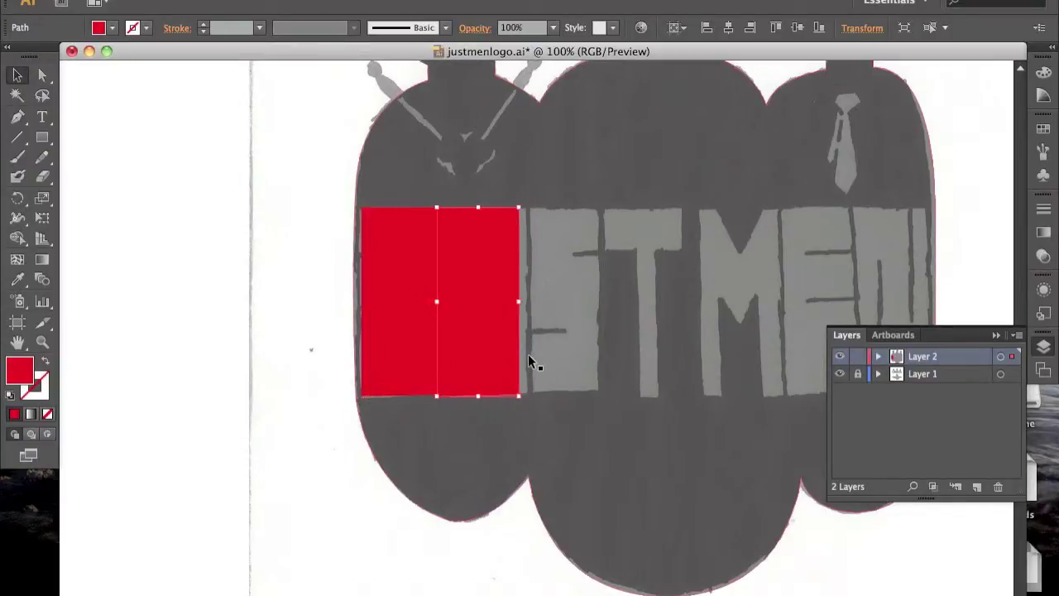
pyautogui.hotkey('ctrl', 'd')
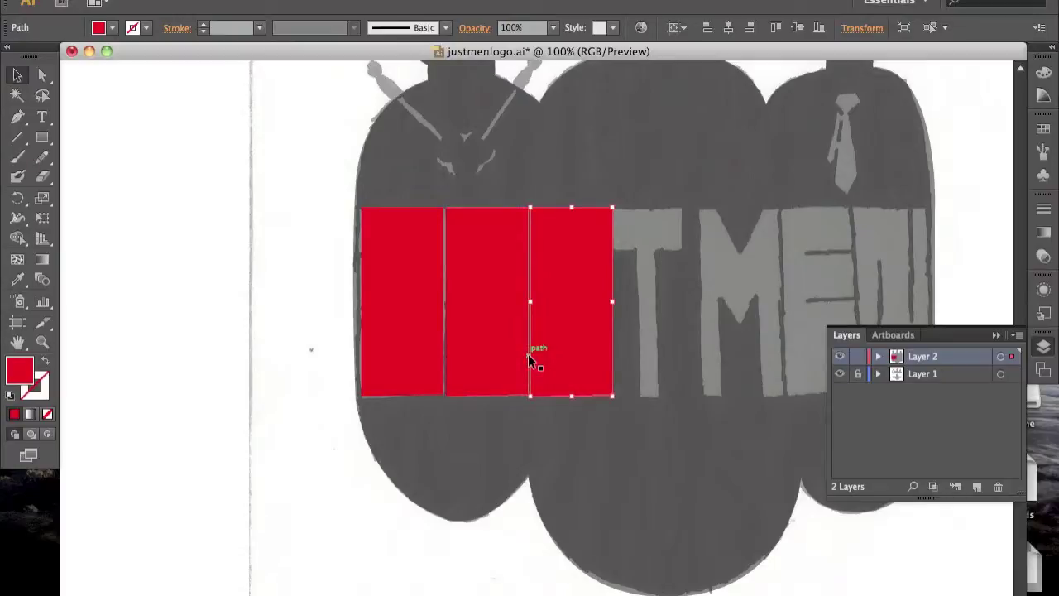
pyautogui.hotkey('ctrl', 'd')
pyautogui.hscroll(2, 527, 354)
pyautogui.hscroll(4, 528, 354)
pyautogui.hotkey('ctrl', 'd')
pyautogui.hotkey('ctrl', 'd')
pyautogui.click(579, 350)
pyautogui.click(654, 346)
pyautogui.hotkey('ctrl', 'd')
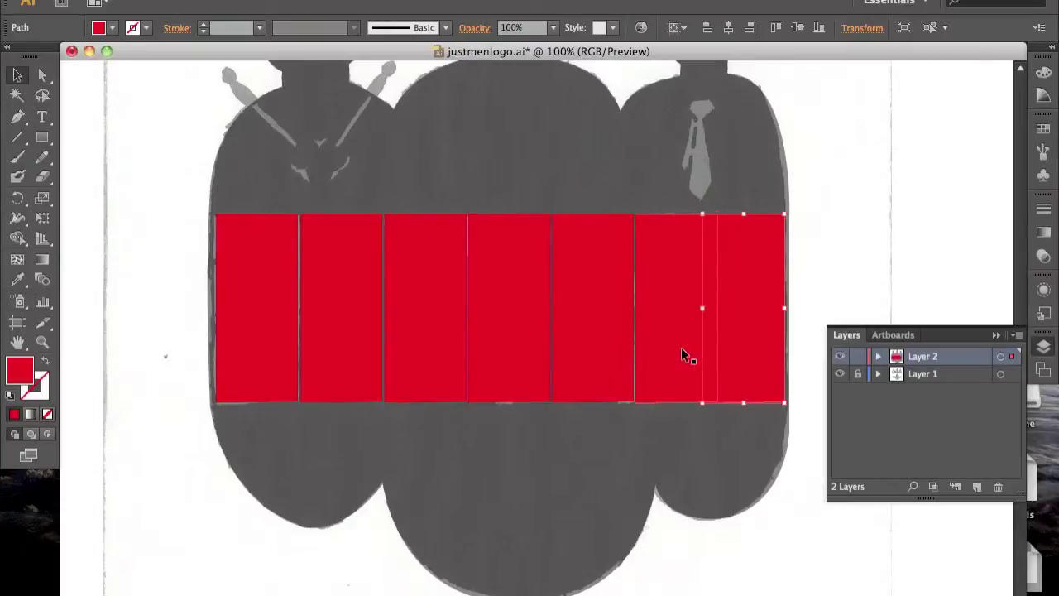
pyautogui.hotkey('shift', 'Right')
# Step: Nudge the leftmost, middle and rightmost rectangles to close the gaps between them
pyautogui.click(279, 354)
pyautogui.hotkey('shift', 'Left')
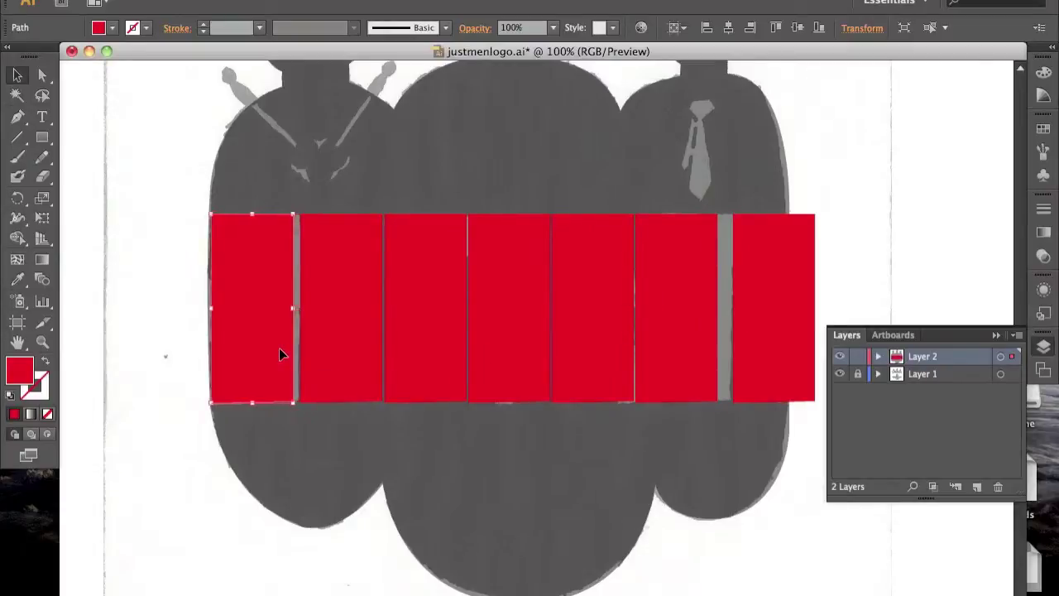
pyautogui.moveTo(351, 452)
pyautogui.mouseDown()
pyautogui.moveTo(351, 356)
pyautogui.moveTo(487, 318)
pyautogui.moveTo(658, 293)
pyautogui.mouseUp()
pyautogui.hotkey('ctrl', 'shift', 'a')
pyautogui.click(357, 345)
pyautogui.press('Left')
pyautogui.press('Left')
pyautogui.click(418, 347)
pyautogui.press('Left')
pyautogui.press('Left')
pyautogui.press('Left')
pyautogui.click(659, 331)
pyautogui.click(757, 318)
pyautogui.hotkey('shift', 'Left')
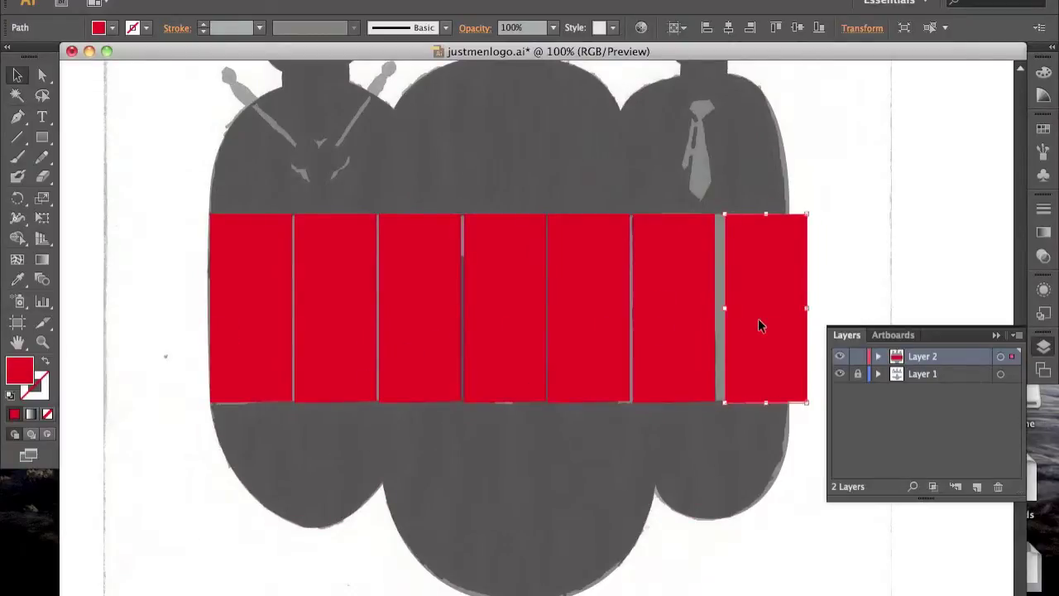
pyautogui.hotkey('shift', 'Left')
# Step: Nudge the third through seventh rectangles left so they sit edge to edge
pyautogui.click(504, 363)
pyautogui.click(337, 328)
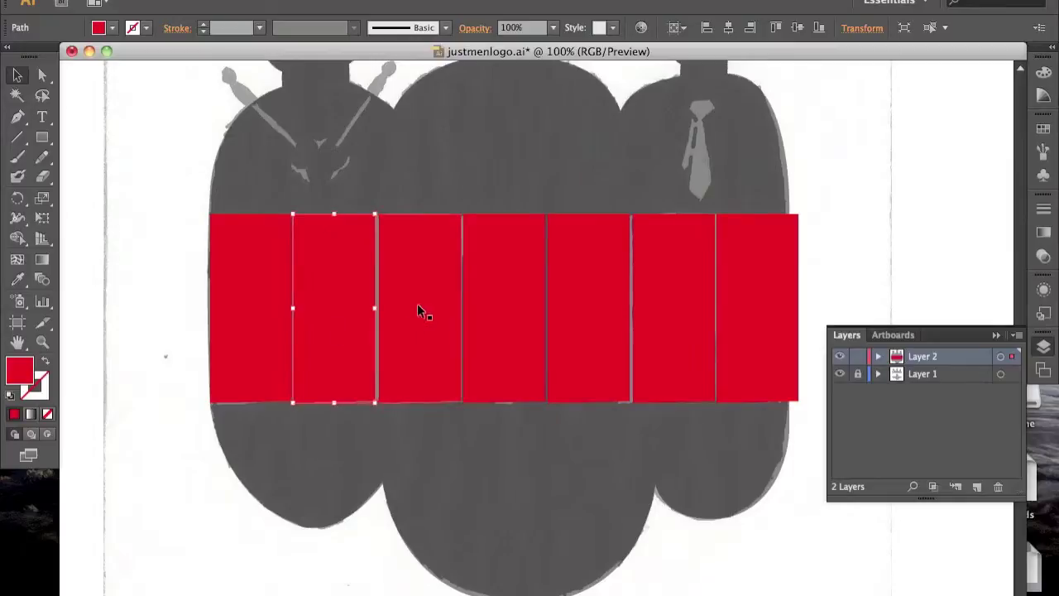
pyautogui.click(399, 315)
pyautogui.press('Left')
pyautogui.press('Left')
pyautogui.click(496, 306)
pyautogui.press('Left')
pyautogui.press('Left')
pyautogui.click(583, 302)
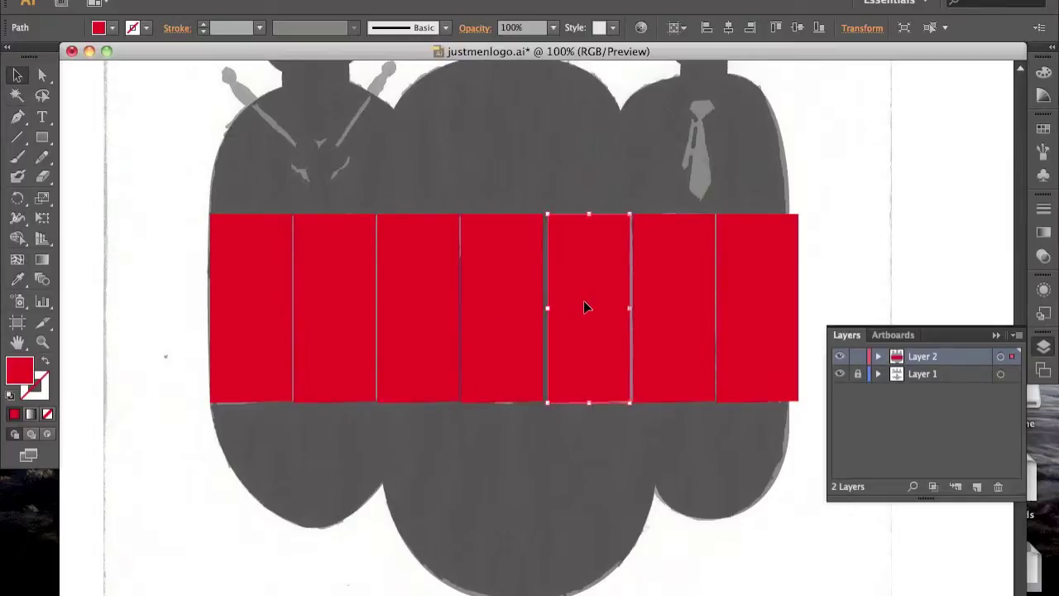
pyautogui.press('Left')
pyautogui.press('Left')
pyautogui.click(695, 296)
pyautogui.press('Left')
pyautogui.press('Left')
pyautogui.click(757, 300)
pyautogui.press('Left')
pyautogui.press('Left')
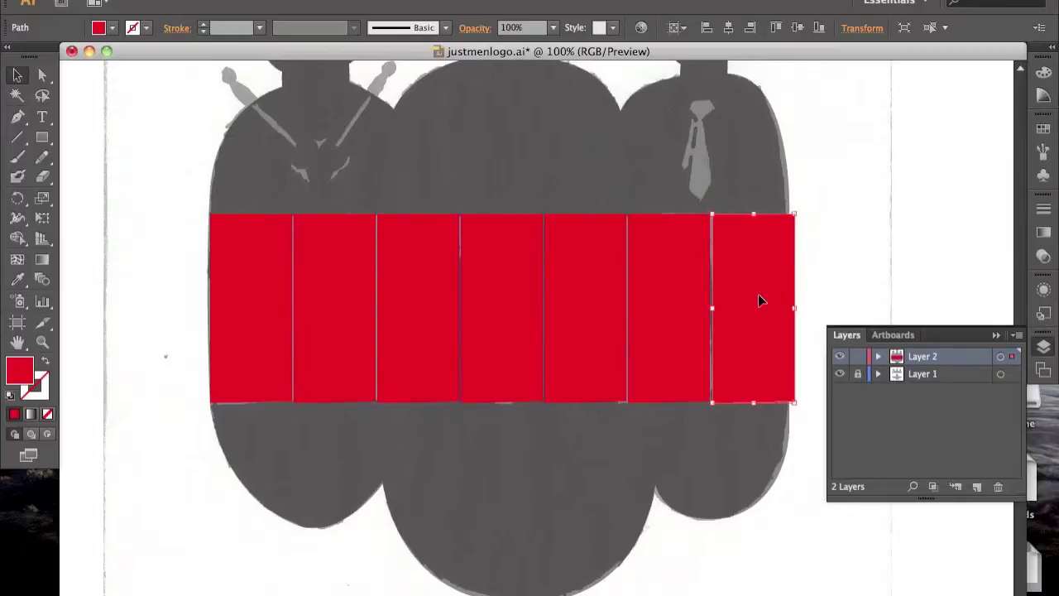
# Step: Select all the red rectangles and stretch the row horizontally across the band
pyautogui.click(847, 230)
pyautogui.hotkey('ctrl', 'a')
pyautogui.moveTo(251, 308); pyautogui.dragTo(784, 309)
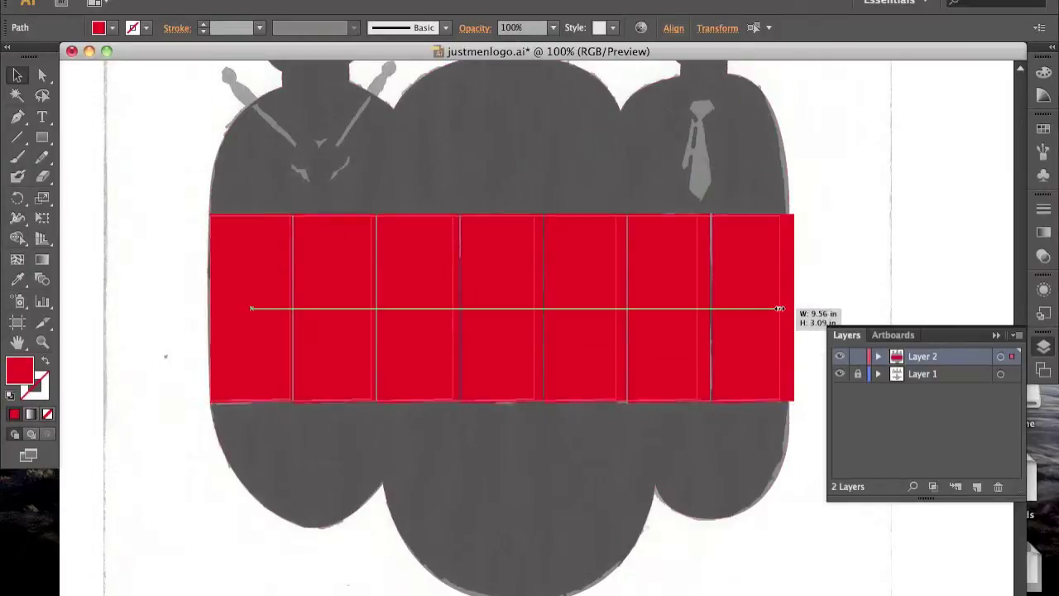
# Step: Make the row of red rectangles slightly narrower, keeping them ungrouped, and check against the letters
pyautogui.moveTo(784, 309); pyautogui.dragTo(765, 316)
pyautogui.rightClick(770, 317)
pyautogui.click(806, 395)
pyautogui.moveTo(253, 307); pyautogui.dragTo(783, 312)
pyautogui.rightClick(784, 314)
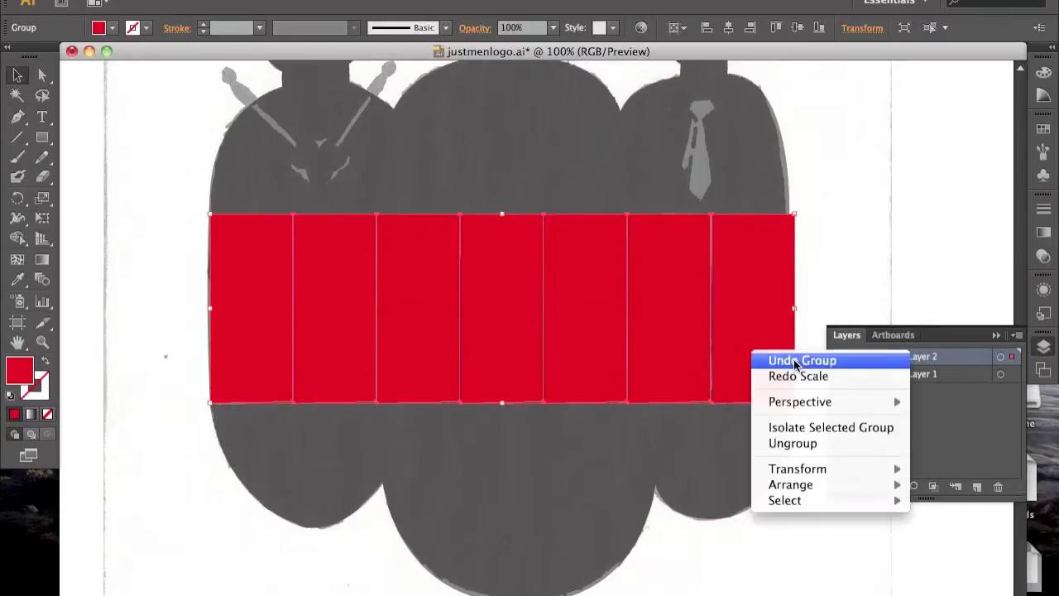
pyautogui.click(793, 372)
pyautogui.moveTo(250, 308); pyautogui.dragTo(784, 310)
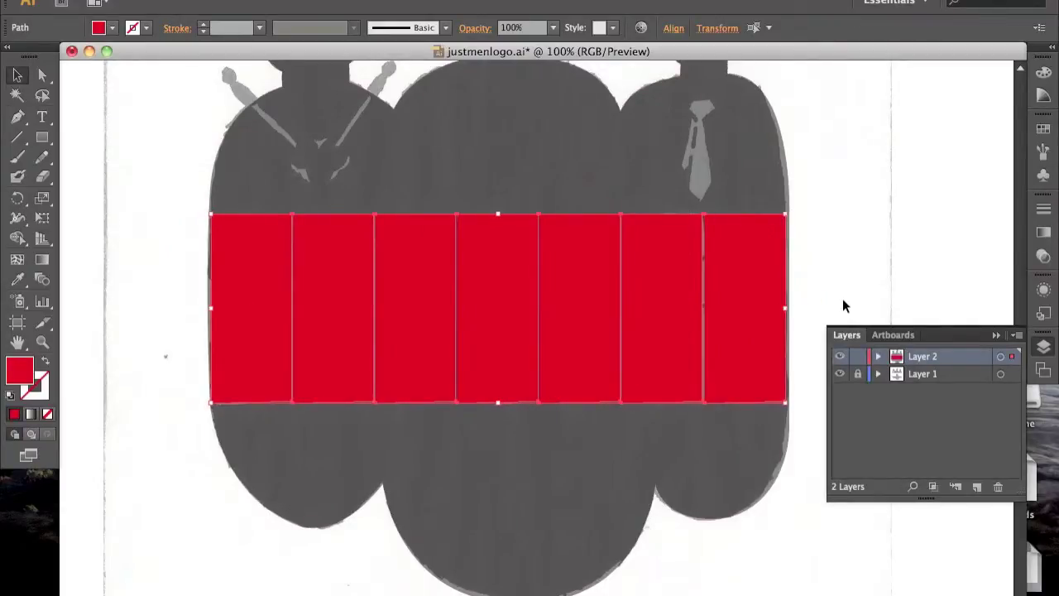
pyautogui.click(836, 294)
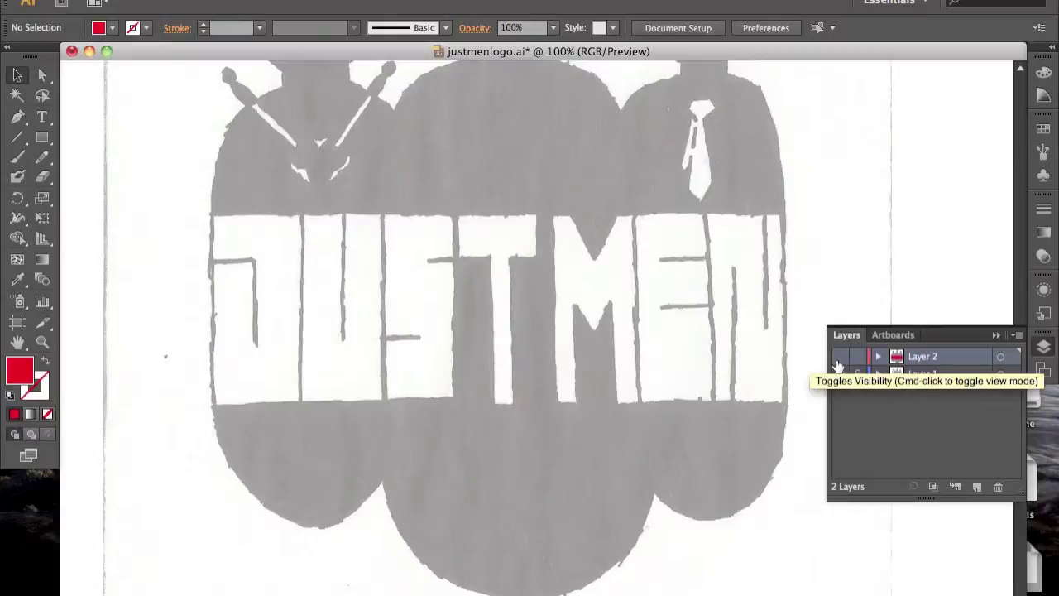
pyautogui.click(839, 355)
pyautogui.click(744, 307)
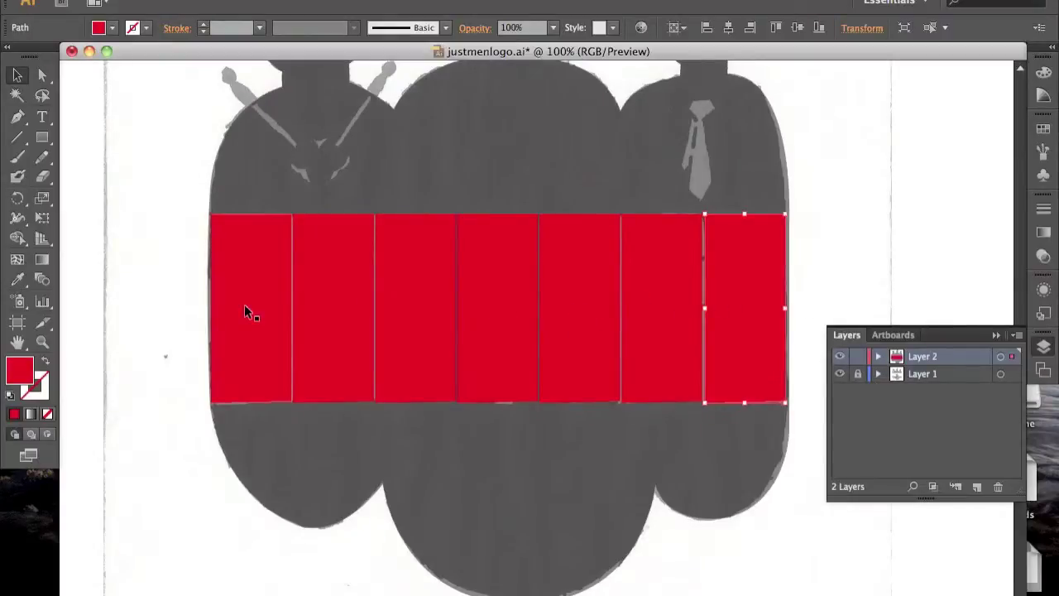
# Step: Select all seven red rectangles and set their opacity to 50%
pyautogui.keyDown('shift'); pyautogui.click(662, 280); pyautogui.keyUp('shift')
pyautogui.keyDown('shift'); pyautogui.click(579, 282); pyautogui.keyUp('shift')
pyautogui.keyDown('shift'); pyautogui.click(496, 281); pyautogui.keyUp('shift')
pyautogui.keyDown('shift'); pyautogui.click(413, 281); pyautogui.keyUp('shift')
pyautogui.keyDown('shift'); pyautogui.click(335, 281); pyautogui.keyUp('shift')
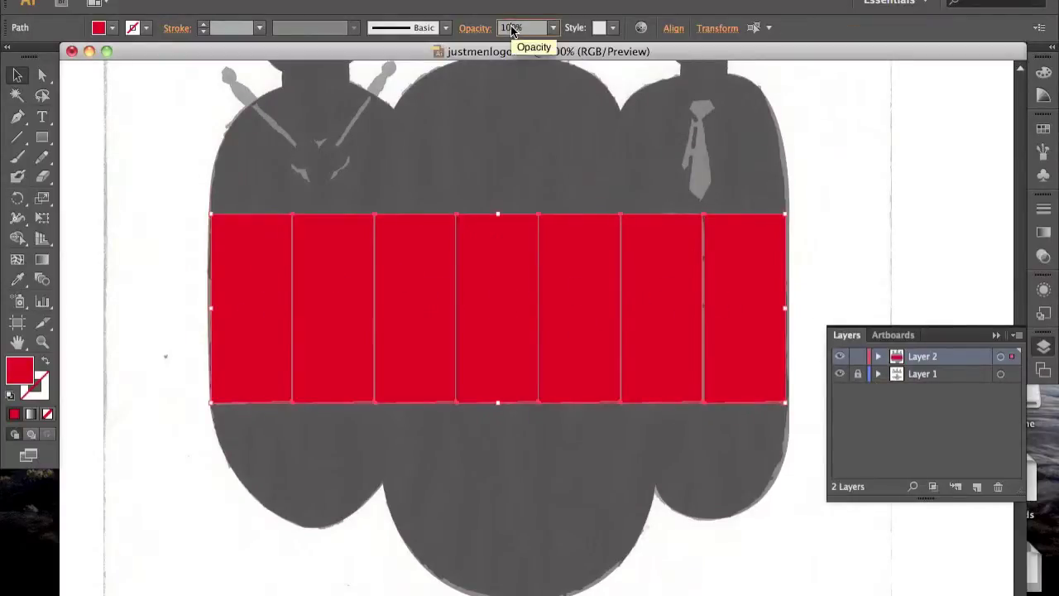
pyautogui.click(513, 27)
pyautogui.write('50')
pyautogui.press('Return')
pyautogui.hotkey('ctrl', '+')
pyautogui.press('p')
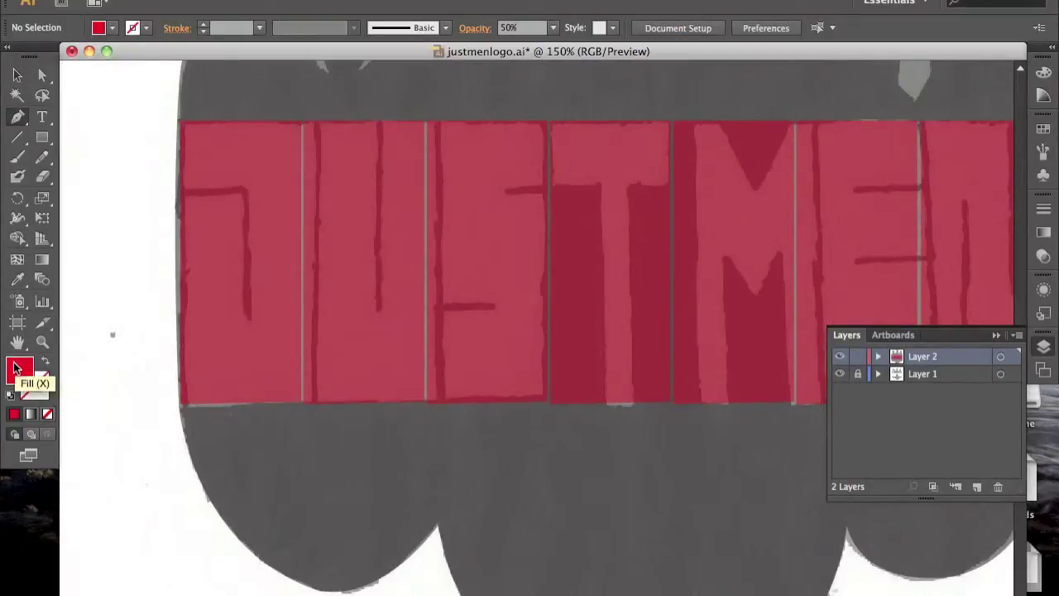
# Step: Set the fill to white and begin pen-tracing along the J's top edge
pyautogui.doubleClick(16, 367)
pyautogui.click(245, 253)
pyautogui.click(165, 142)
pyautogui.click(555, 147)
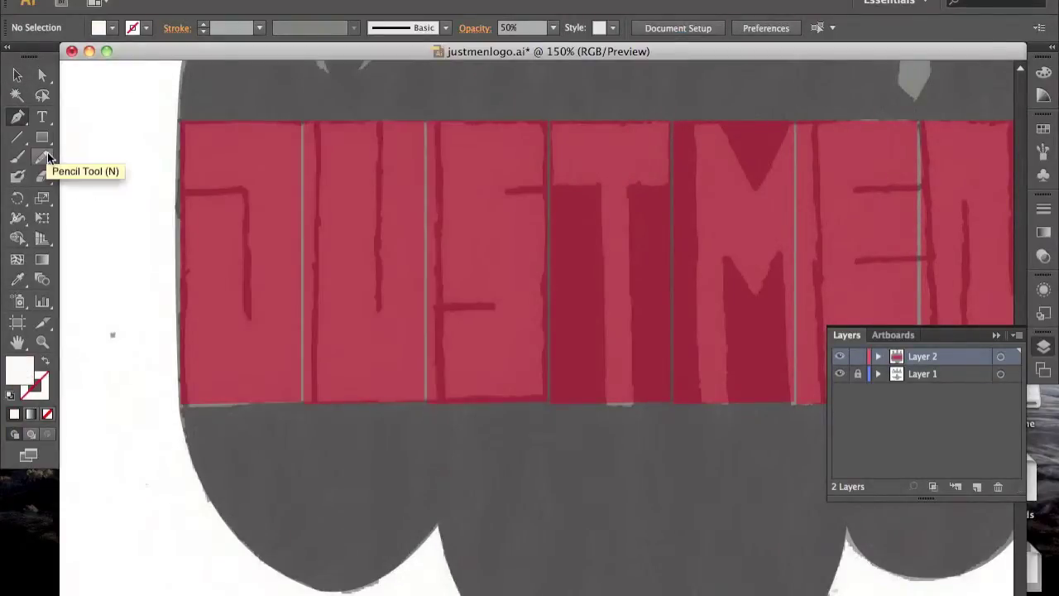
pyautogui.moveTo(179, 193); pyautogui.dragTo(246, 193)
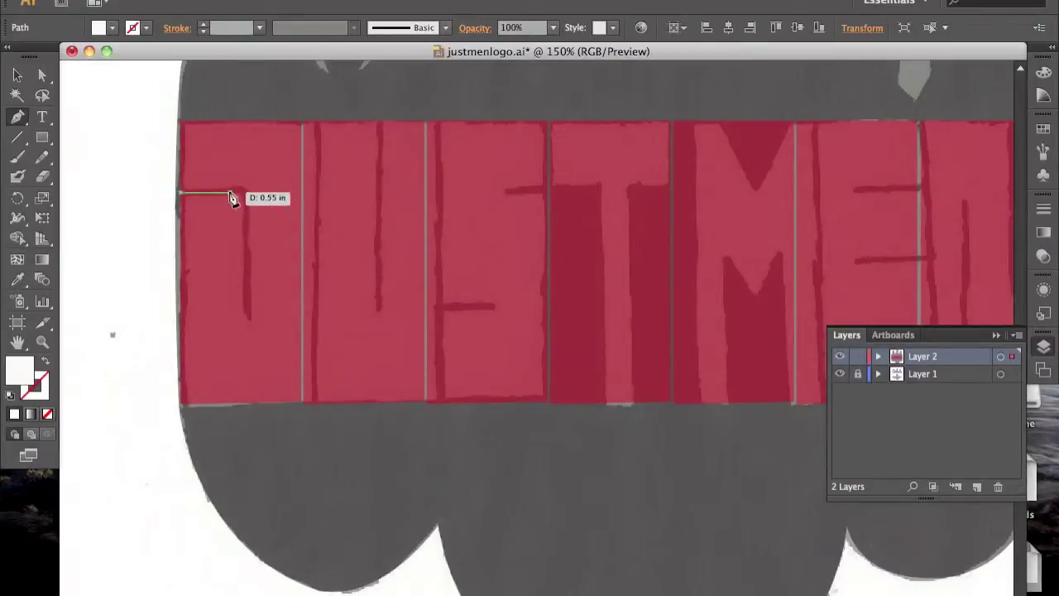
pyautogui.click(230, 192)
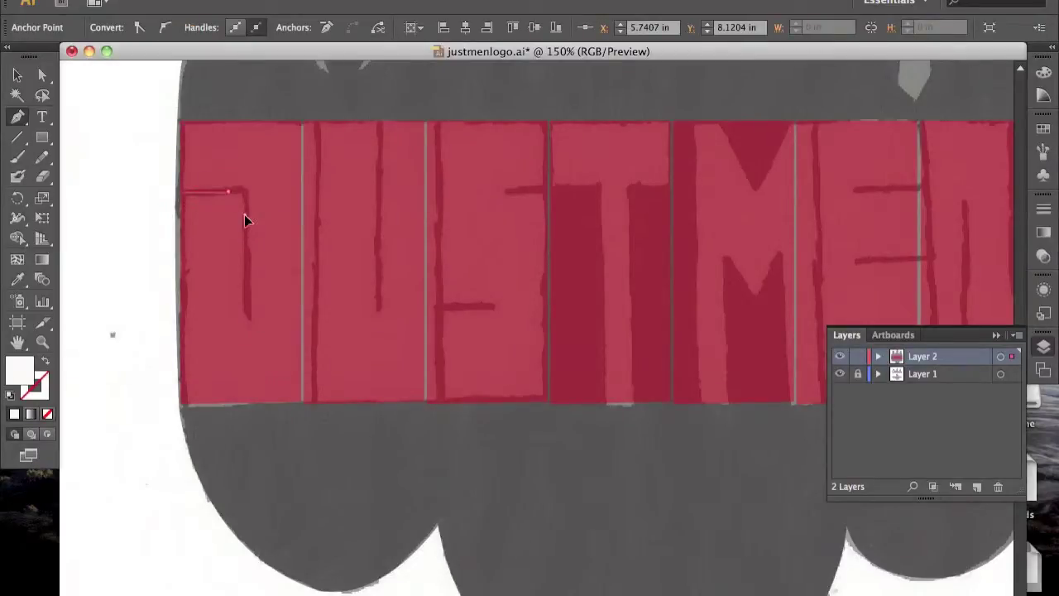
pyautogui.click(242, 193)
pyautogui.click(241, 323)
# Step: Redraw the white path across the J's top bar and down its stem
pyautogui.hotkey('ctrl', 'z')
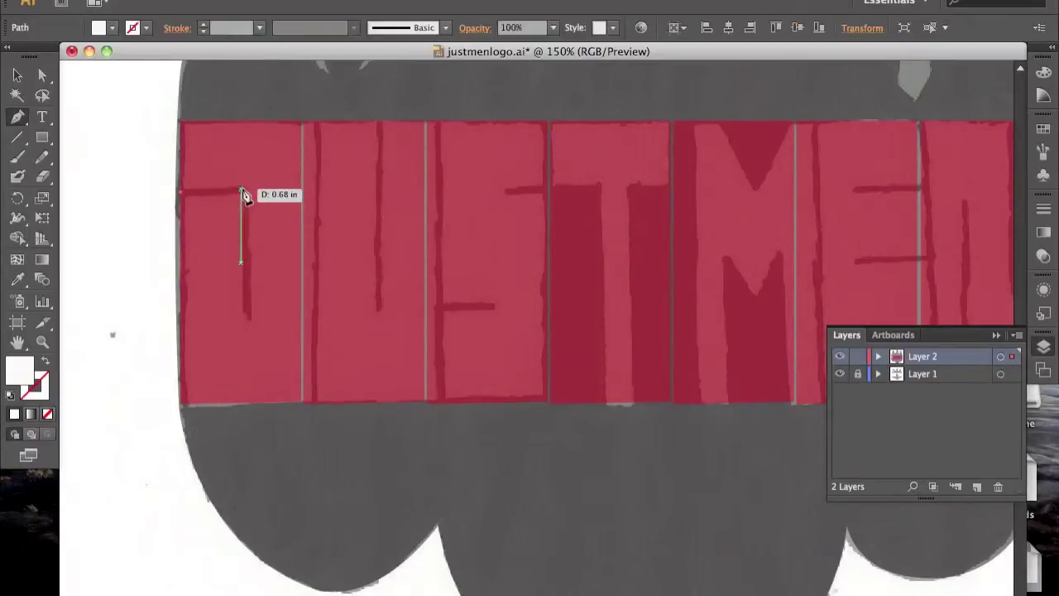
pyautogui.moveTo(198, 199)
pyautogui.mouseDown()
pyautogui.moveTo(248, 197)
pyautogui.moveTo(251, 317)
pyautogui.mouseUp()
pyautogui.click(242, 191)
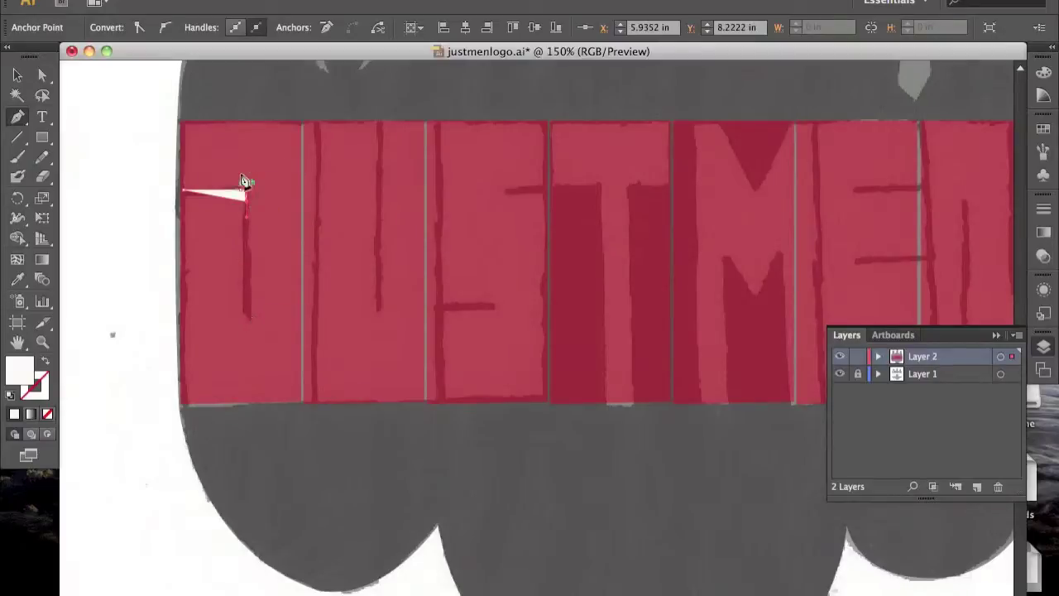
pyautogui.moveTo(247, 314); pyautogui.dragTo(258, 332)
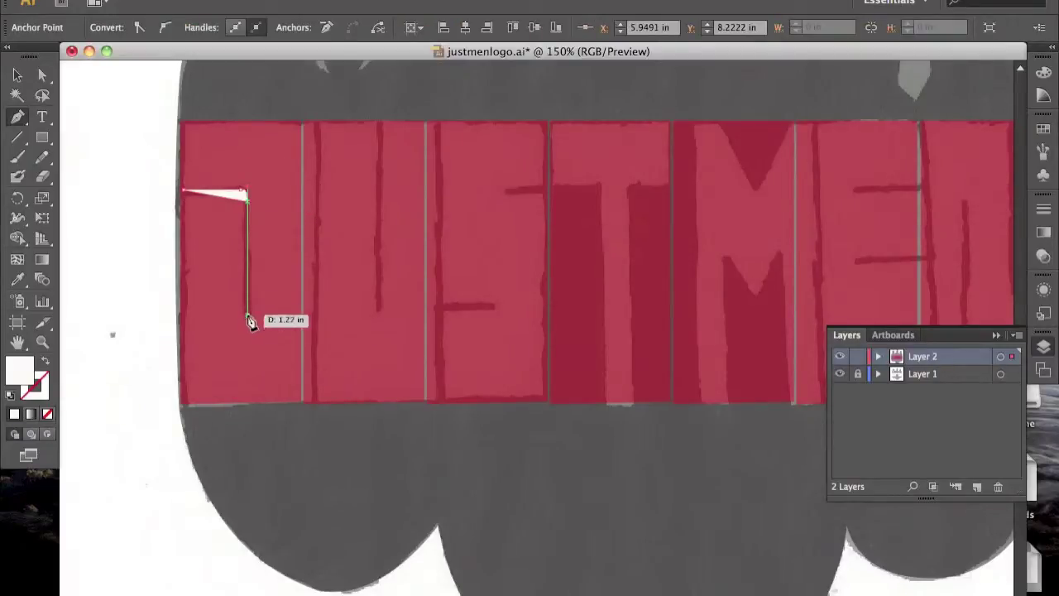
pyautogui.click(241, 201)
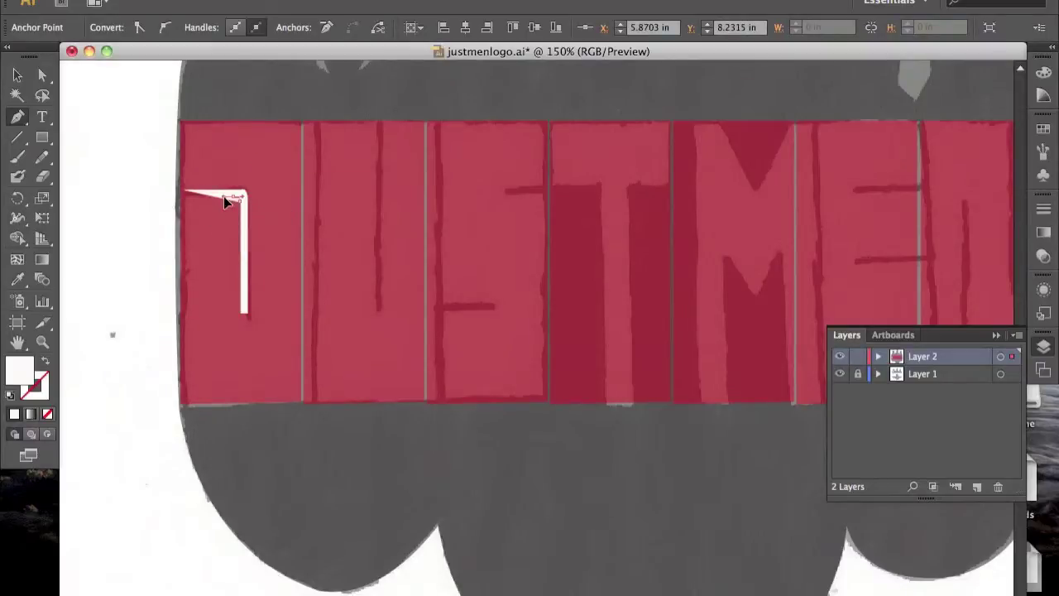
pyautogui.press('v')
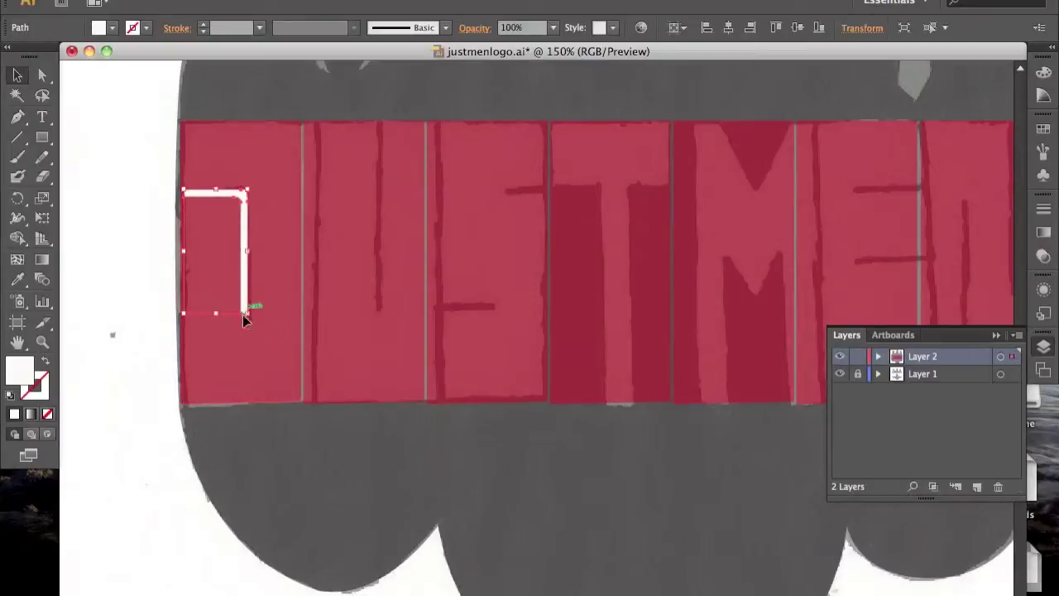
# Step: Nudge the white path left and move its bottom anchors to narrow the stem
pyautogui.press('Left')
pyautogui.press('Left')
pyautogui.press('Left')
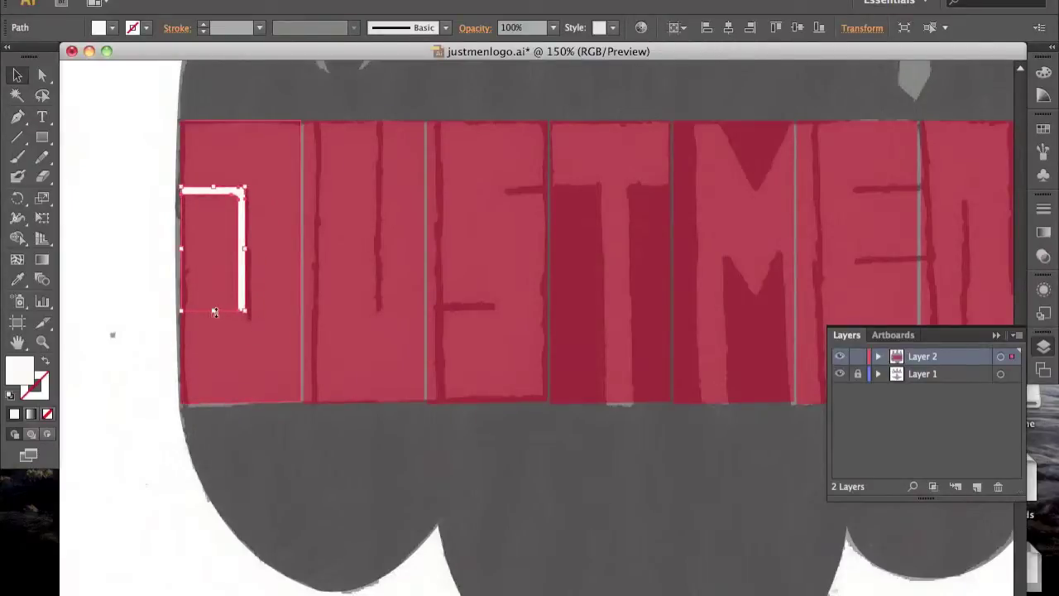
pyautogui.hotkey('ctrl', '=')
pyautogui.hotkey('ctrl', '=')
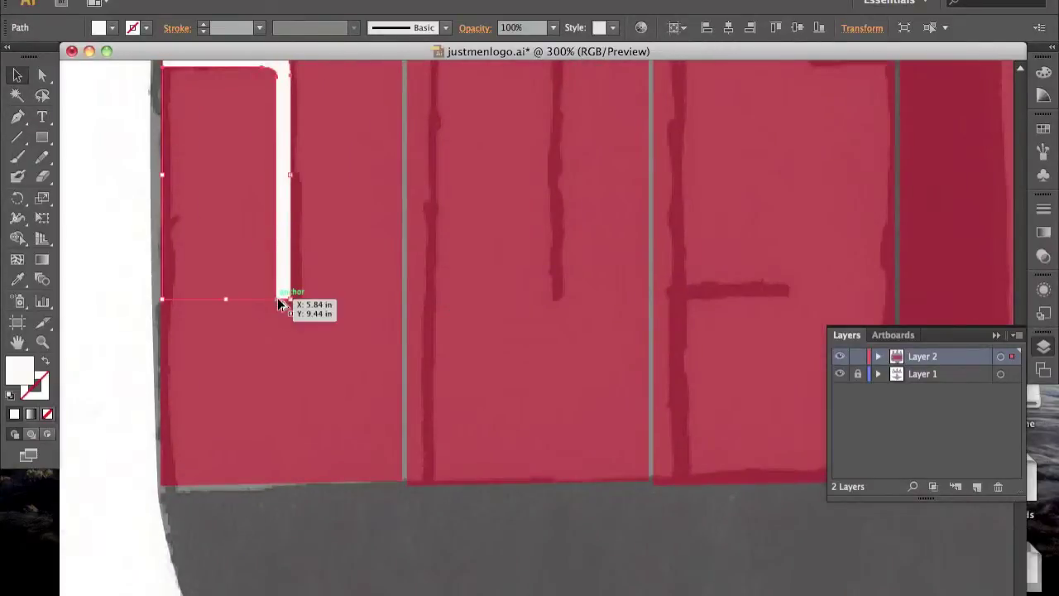
pyautogui.scroll(2, 279, 307)
pyautogui.click(282, 83)
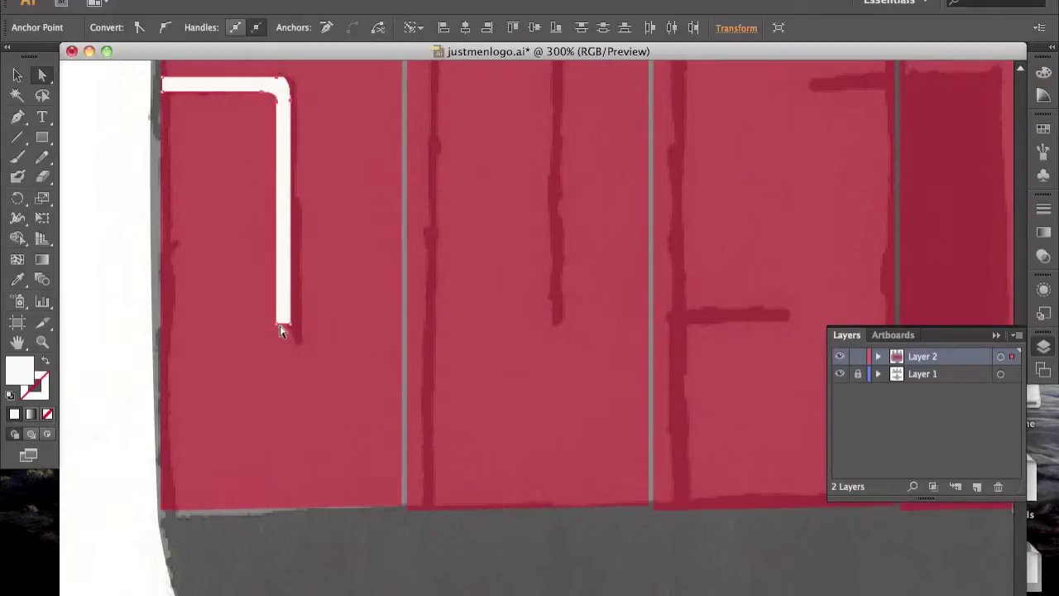
pyautogui.moveTo(285, 325); pyautogui.dragTo(291, 324)
pyautogui.click(219, 357)
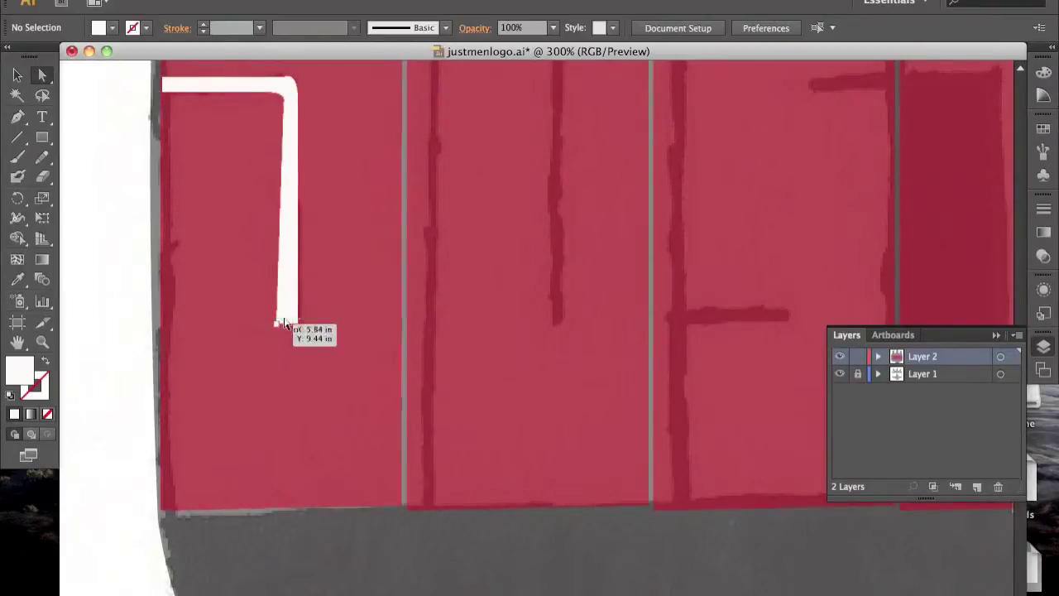
pyautogui.click(299, 328)
pyautogui.moveTo(277, 324); pyautogui.dragTo(298, 341)
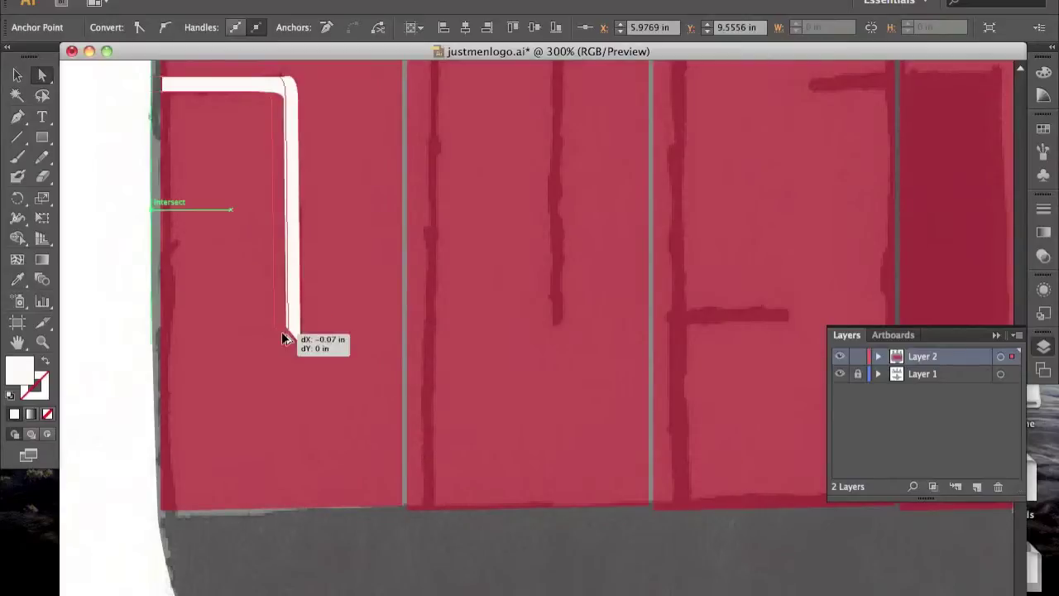
# Step: Convert the stem's bottom anchor into a slanted point, dismissing the warning
pyautogui.click(25, 128)
pyautogui.click(131, 176)
pyautogui.click(302, 333)
pyautogui.click(683, 335)
pyautogui.press('v')
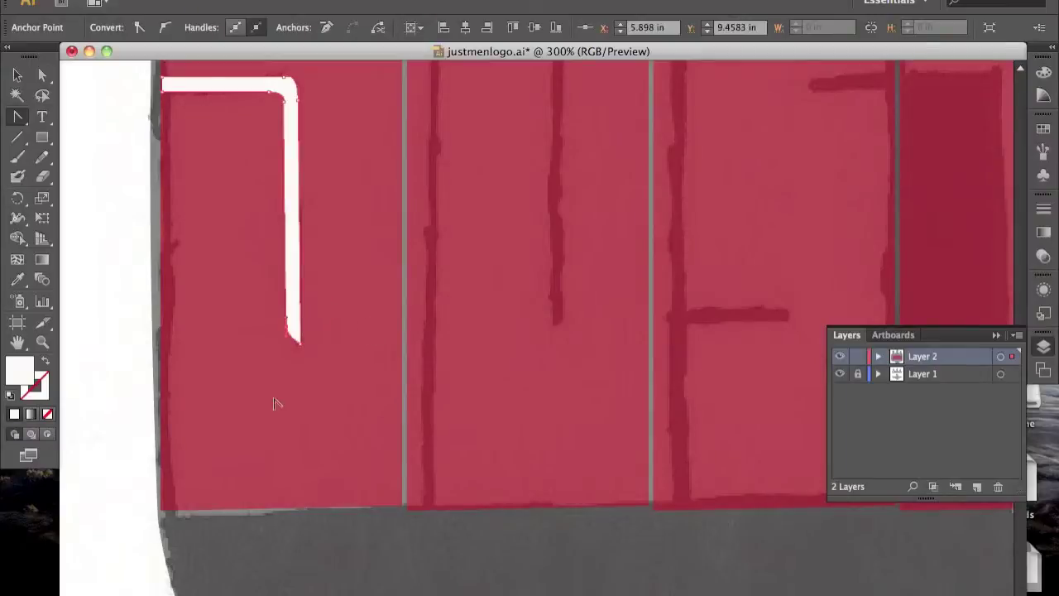
pyautogui.click(128, 421)
pyautogui.hotkey('ctrl', '1')
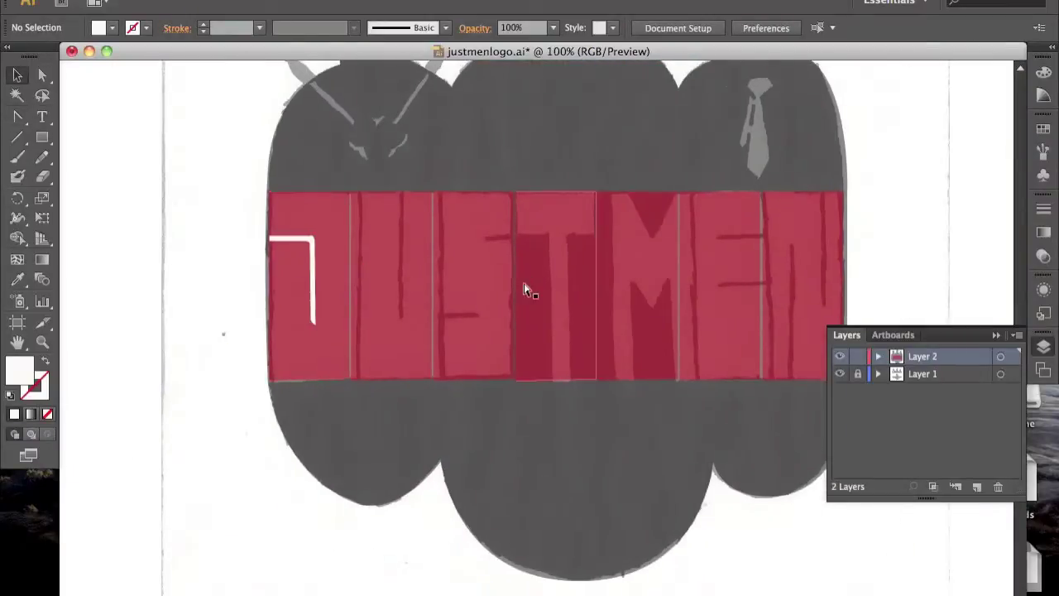
# Step: Draw a thin white vertical bar over the U block's letter stroke
pyautogui.hotkey('ctrl', '+')
pyautogui.moveTo(293, 237); pyautogui.dragTo(446, 240)
pyautogui.press('p')
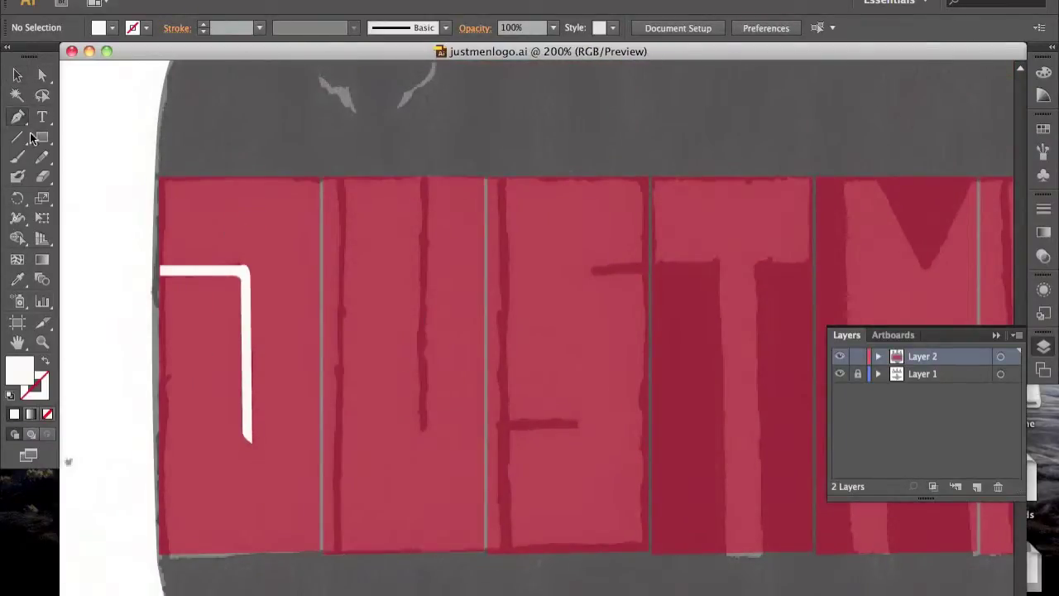
pyautogui.moveTo(421, 166); pyautogui.dragTo(434, 426)
pyautogui.press('v')
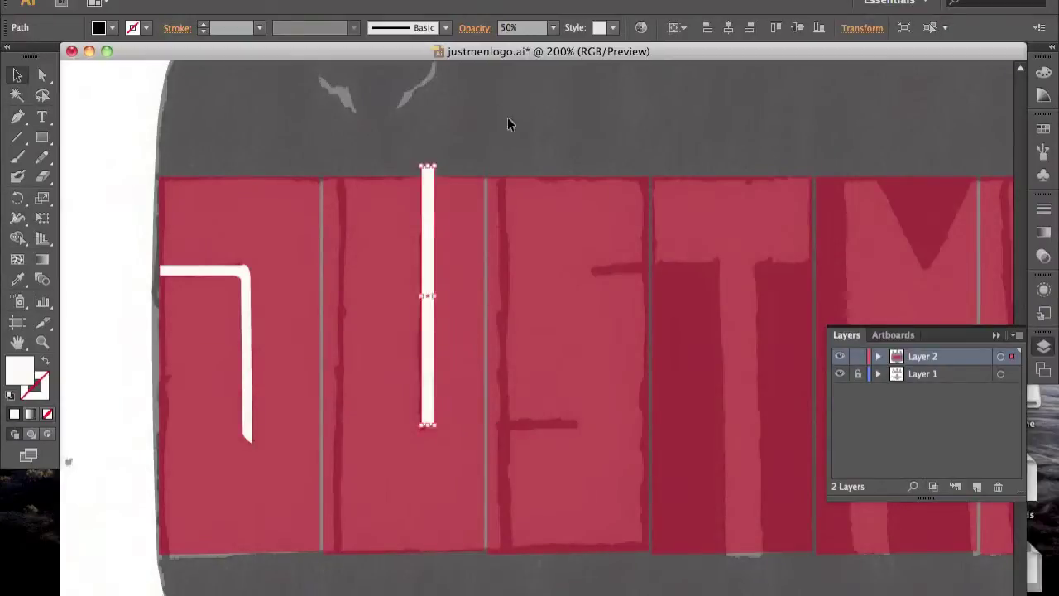
pyautogui.moveTo(428, 205); pyautogui.dragTo(425, 215)
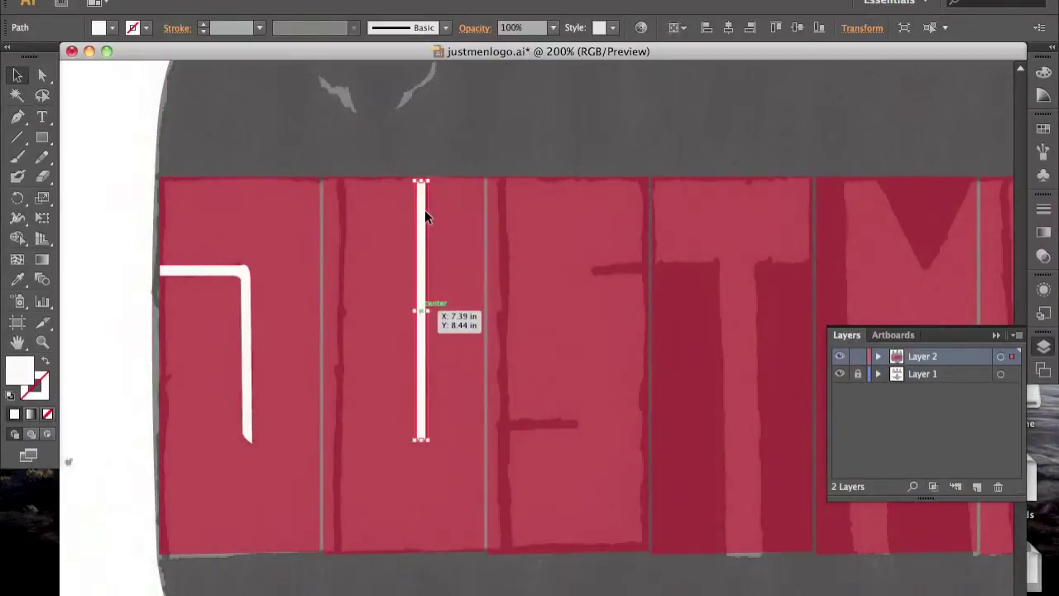
# Step: Drag the white bar's bottom anchor to trim its end at an angle
pyautogui.click(195, 270)
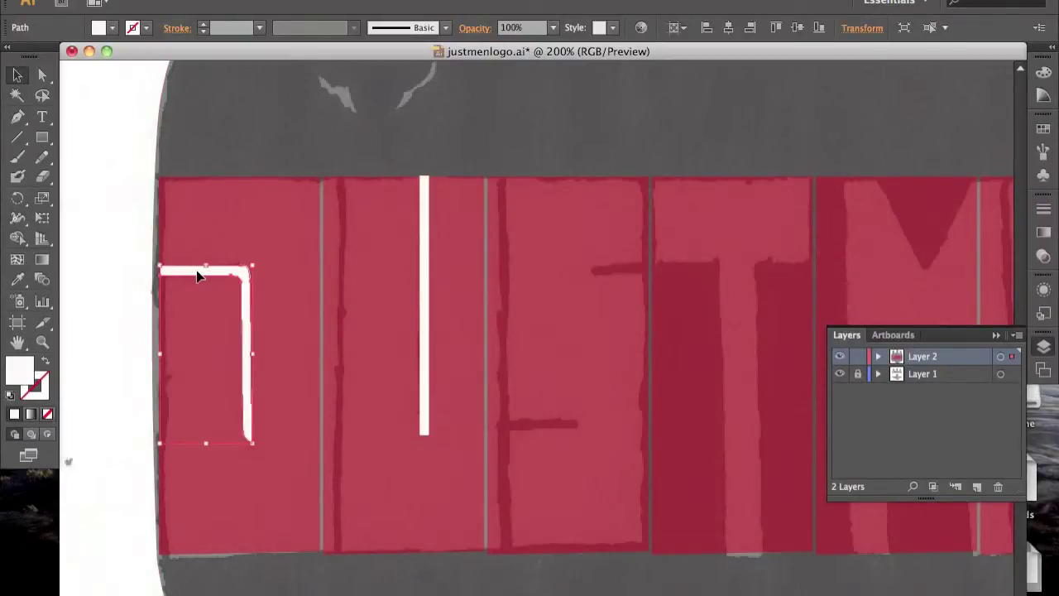
pyautogui.click(425, 433)
pyautogui.press('super+equal')
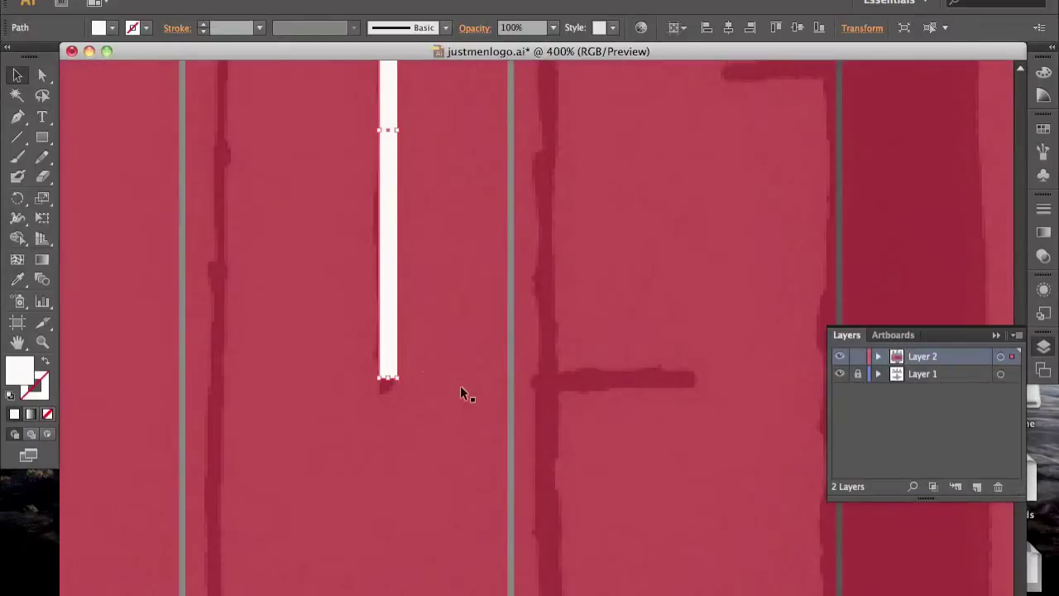
pyautogui.scroll(5, 421, 361)
pyautogui.scroll(-5, 425, 397)
pyautogui.press('p')
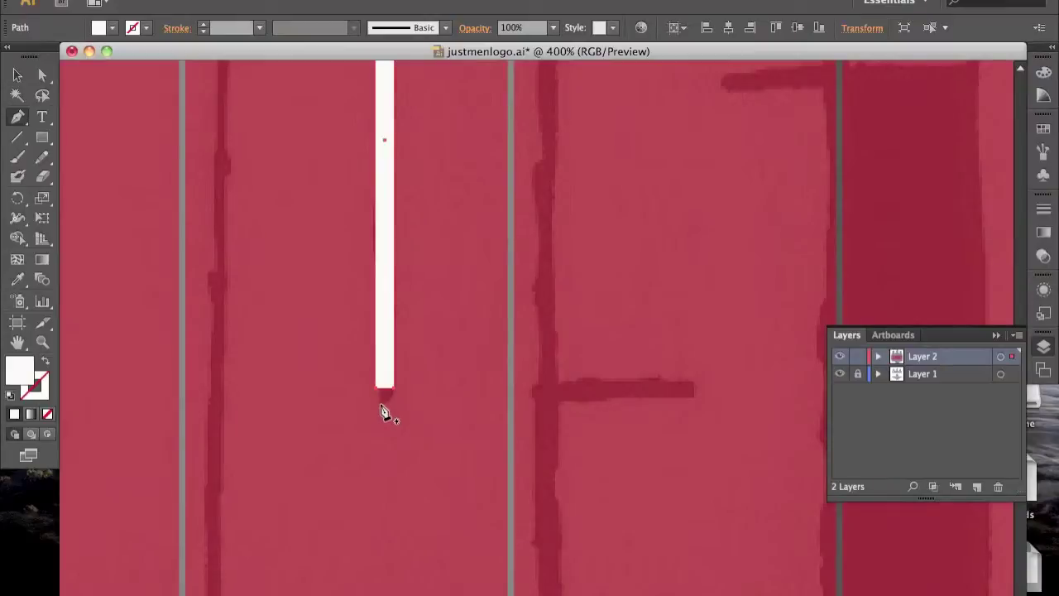
pyautogui.moveTo(395, 386); pyautogui.dragTo(384, 412)
pyautogui.press('v')
pyautogui.click(418, 448)
pyautogui.click(384, 398)
pyautogui.press('p')
pyautogui.moveTo(383, 391); pyautogui.dragTo(396, 395)
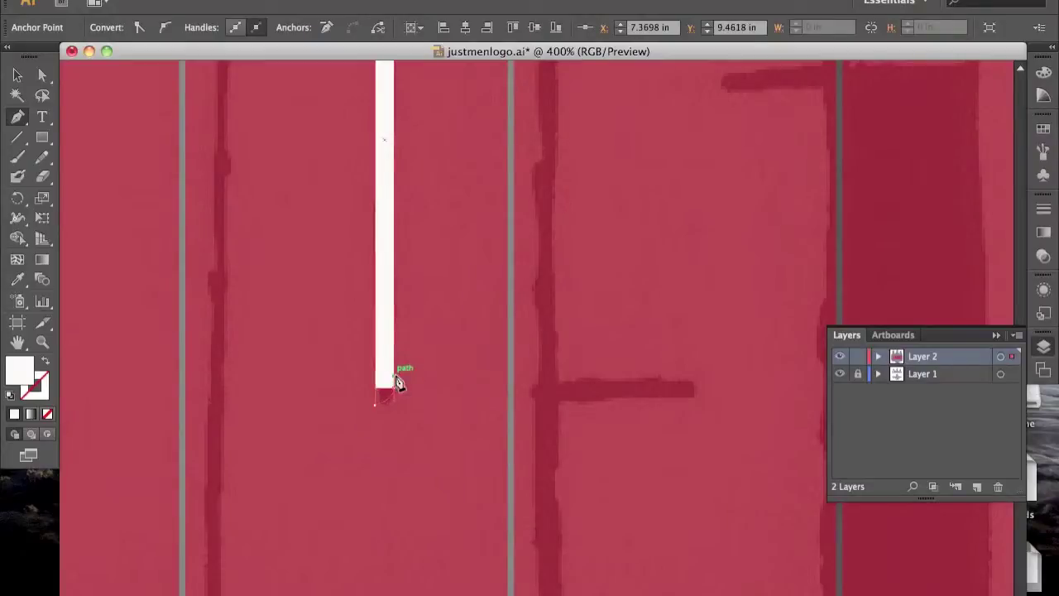
pyautogui.click(442, 383)
# Step: Draw a small rectangle with the Rectangle tool, then deselect everything
pyautogui.hotkey('ctrl', '-')
pyautogui.click(46, 146)
pyautogui.click(128, 136)
pyautogui.moveTo(496, 259); pyautogui.dragTo(589, 278)
pyautogui.press('v')
pyautogui.click(151, 207)
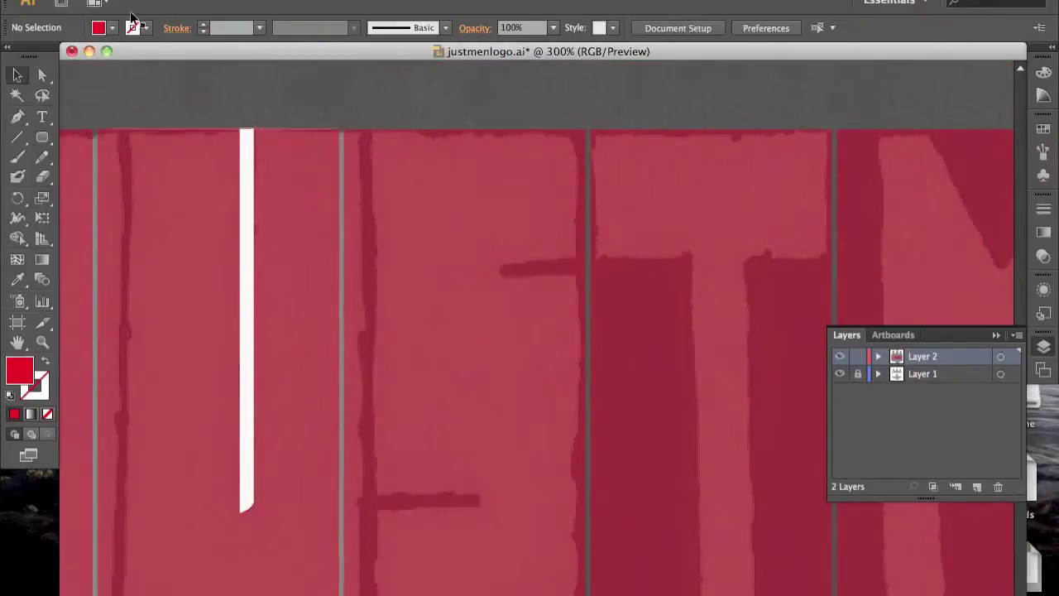
# Step: Set the fill to white and draw a short white bar in the S block
pyautogui.doubleClick(20, 369)
pyautogui.click(162, 142)
pyautogui.click(555, 146)
pyautogui.press('m')
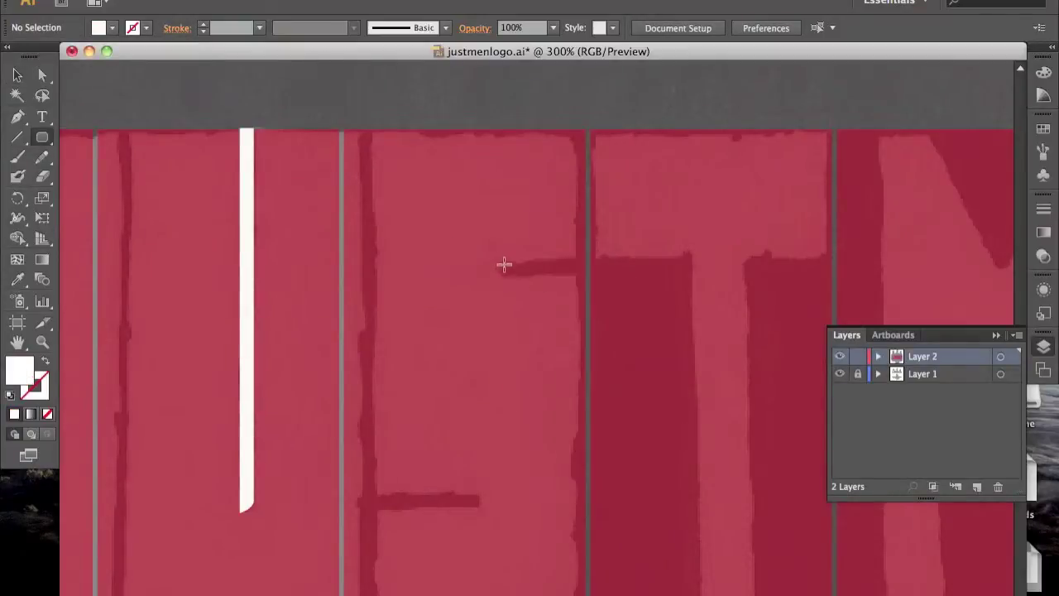
pyautogui.press('v')
pyautogui.moveTo(500, 261)
pyautogui.mouseDown()
pyautogui.moveTo(590, 276)
pyautogui.moveTo(459, 513)
pyautogui.mouseUp()
# Step: Widen and stretch the two white bars along the S block's top and bottom strokes
pyautogui.moveTo(390, 500); pyautogui.dragTo(373, 500)
pyautogui.click(579, 108)
pyautogui.moveTo(688, 205); pyautogui.dragTo(545, 185)
pyautogui.moveTo(232, 481); pyautogui.dragTo(197, 481)
pyautogui.moveTo(442, 250); pyautogui.dragTo(447, 248)
pyautogui.click(546, 159)
pyautogui.moveTo(546, 160)
pyautogui.mouseDown()
pyautogui.moveTo(551, 185)
pyautogui.moveTo(505, 168)
pyautogui.moveTo(652, 190)
pyautogui.moveTo(466, 149)
pyautogui.mouseUp()
# Step: Reapply white as the fill colour and undo the last change
pyautogui.press('p')
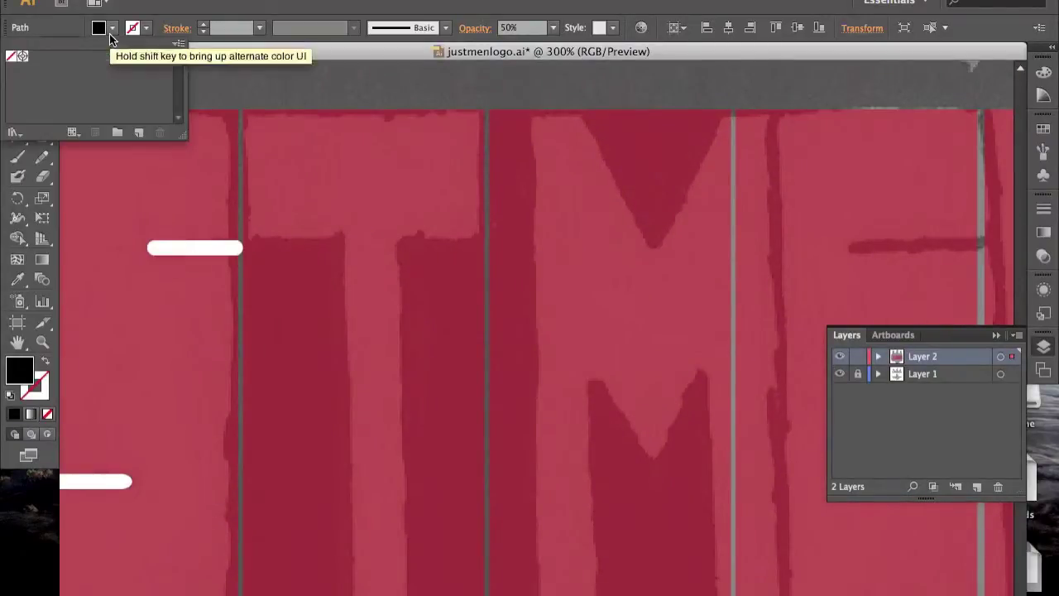
pyautogui.doubleClick(20, 371)
pyautogui.click(160, 139)
pyautogui.click(563, 146)
pyautogui.hotkey('ctrl', 'z')
pyautogui.hotkey('ctrl', '1')
pyautogui.press('v')
pyautogui.doubleClick(19, 371)
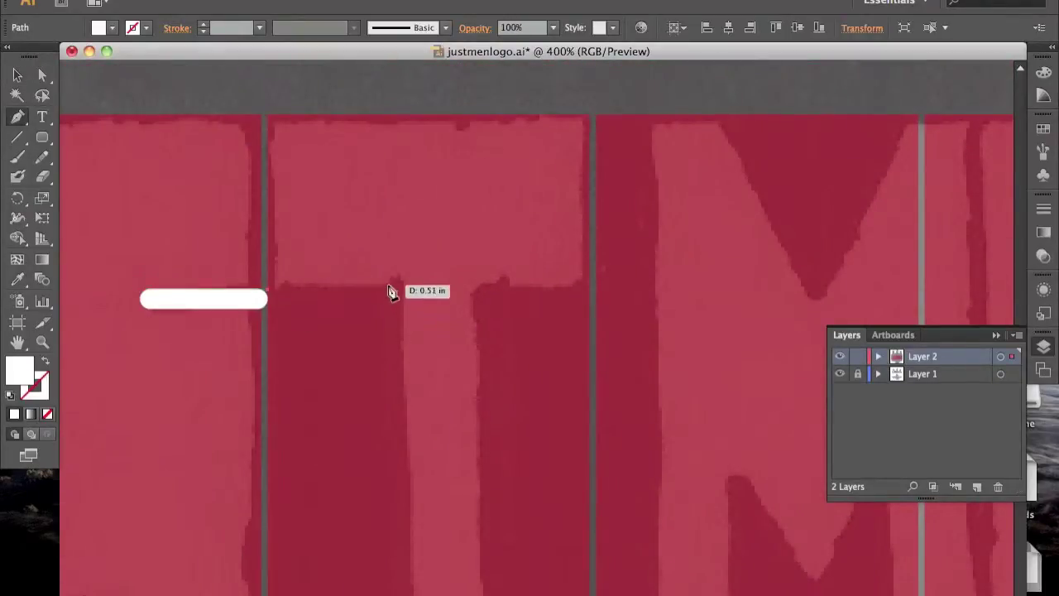
# Step: Pen-trace the white T outline around its stem and crossbar, then close the path
pyautogui.click(389, 289)
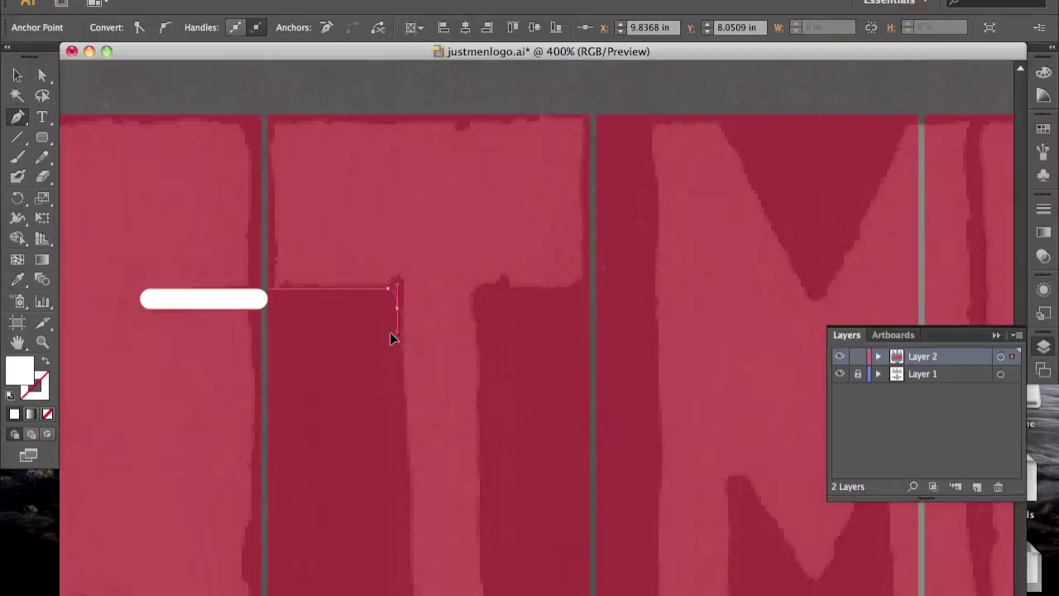
pyautogui.click(392, 335)
pyautogui.scroll(-5, 402, 359)
pyautogui.hotkey('ctrl', '-')
pyautogui.hotkey('ctrl', '-')
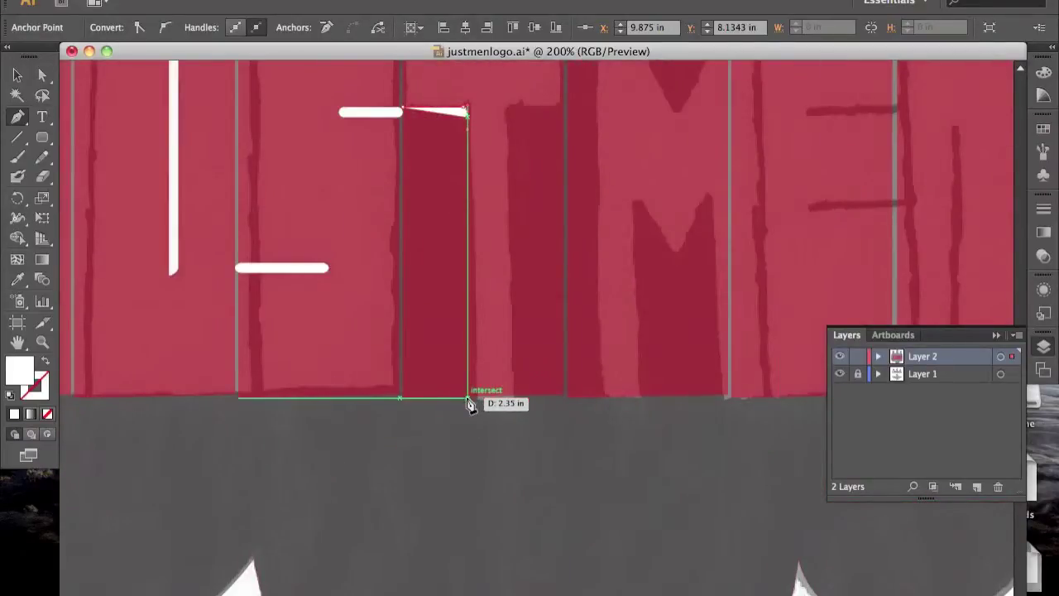
pyautogui.click(467, 396)
pyautogui.moveTo(468, 403); pyautogui.dragTo(518, 399)
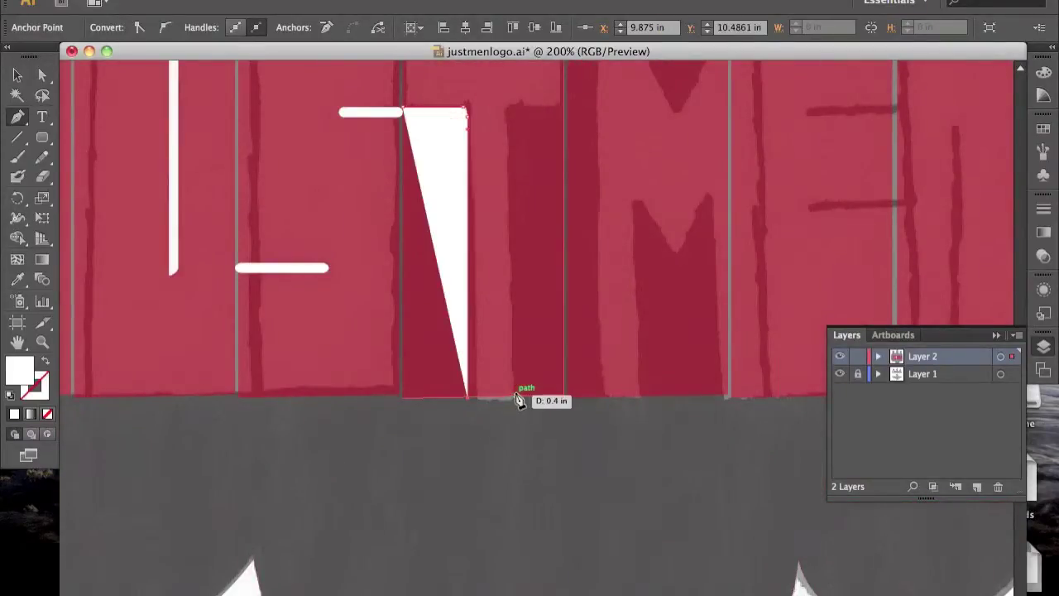
pyautogui.moveTo(517, 112)
pyautogui.mouseDown()
pyautogui.moveTo(569, 165)
pyautogui.moveTo(509, 226)
pyautogui.moveTo(546, 139)
pyautogui.mouseUp()
pyautogui.hscroll(-10, 569, 166)
pyautogui.hscroll(10, 569, 165)
pyautogui.click(546, 139)
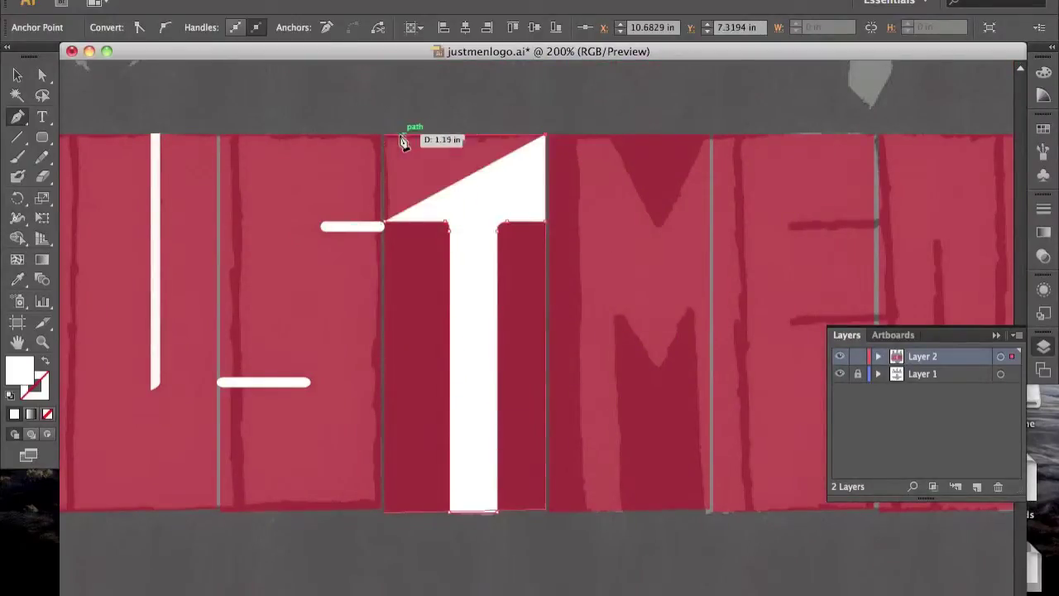
pyautogui.click(385, 222)
# Step: Square the T's top-left crossbar corner, then undo the diagonal cut on its top
pyautogui.moveTo(501, 238); pyautogui.dragTo(389, 143)
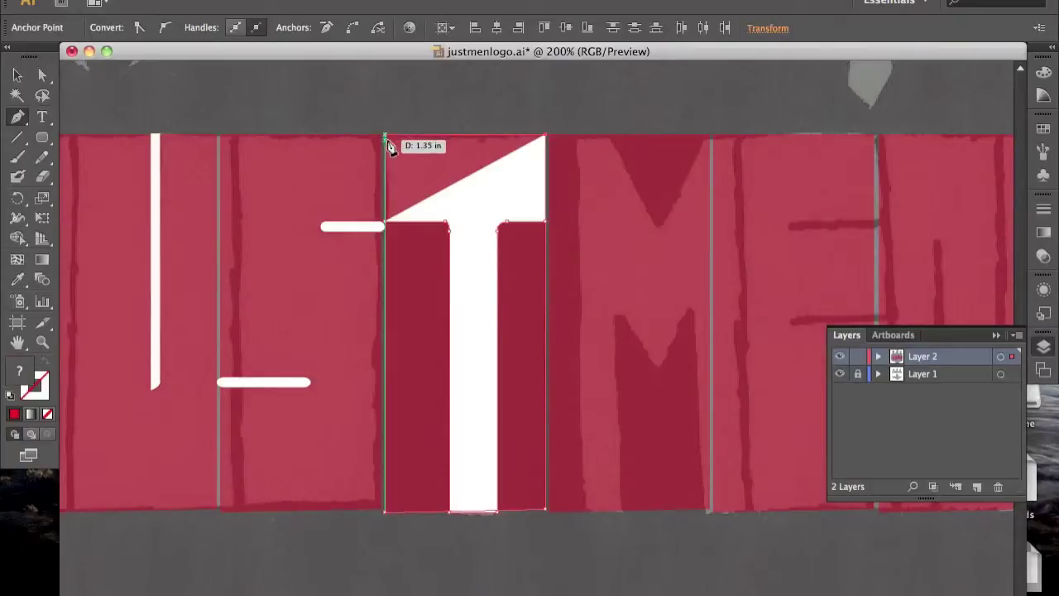
pyautogui.rightClick(390, 139)
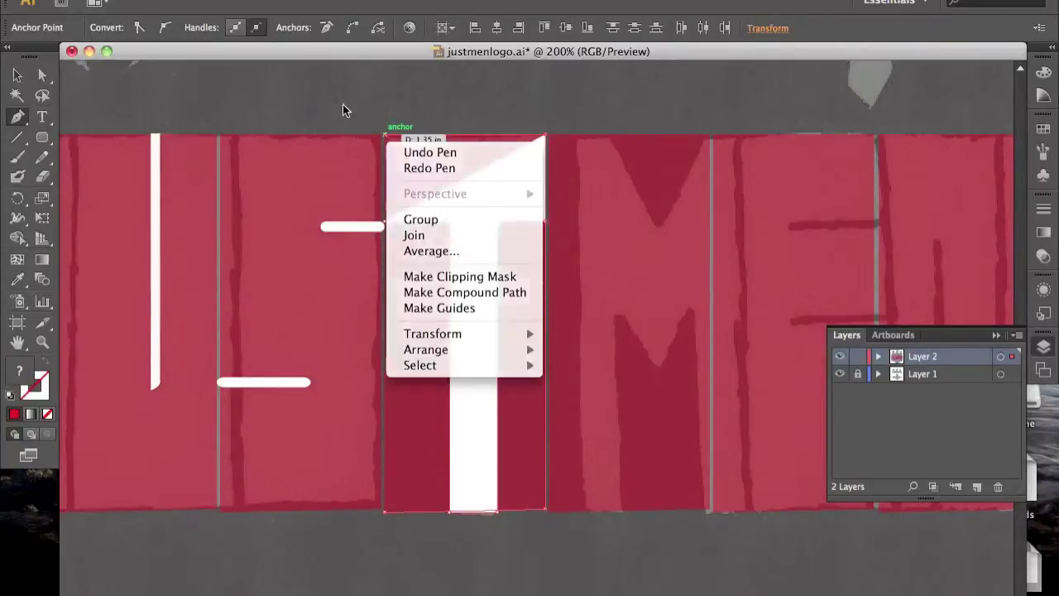
pyautogui.press('Escape')
pyautogui.hotkey('ctrl', '+')
pyautogui.moveTo(463, 203); pyautogui.dragTo(557, 296)
pyautogui.moveTo(671, 148)
pyautogui.mouseDown()
pyautogui.moveTo(432, 142)
pyautogui.moveTo(677, 163)
pyautogui.mouseUp()
pyautogui.moveTo(642, 304)
pyautogui.mouseDown()
pyautogui.moveTo(671, 254)
pyautogui.moveTo(655, 149)
pyautogui.mouseUp()
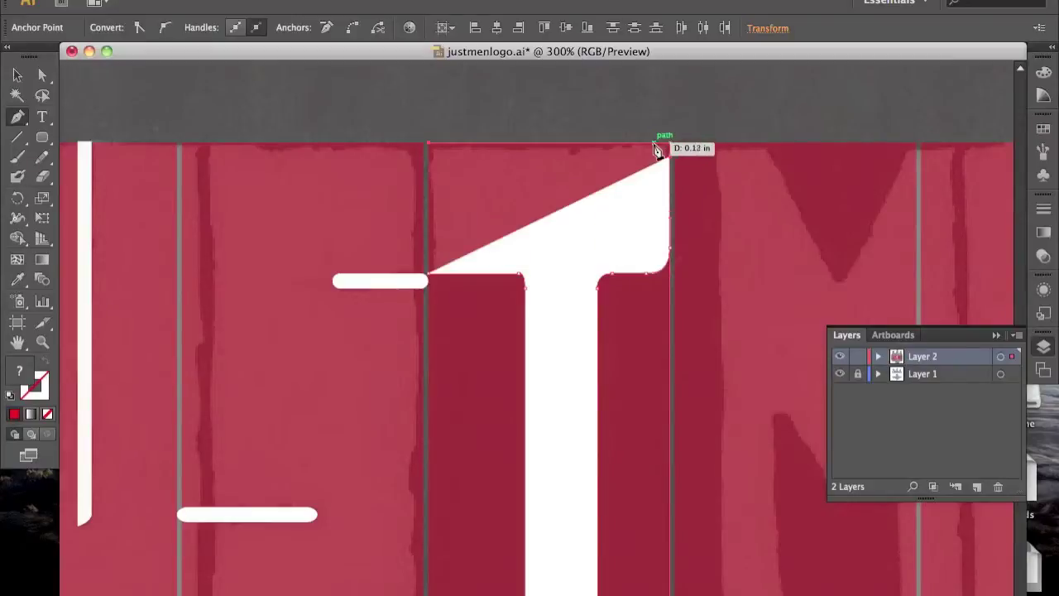
pyautogui.moveTo(427, 273); pyautogui.dragTo(428, 145)
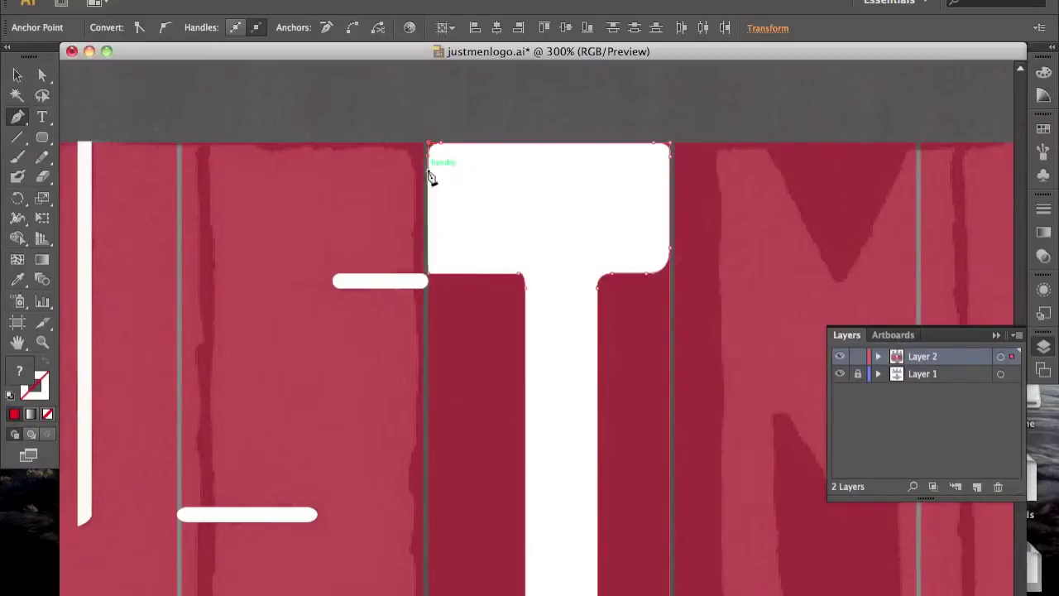
pyautogui.click(429, 273)
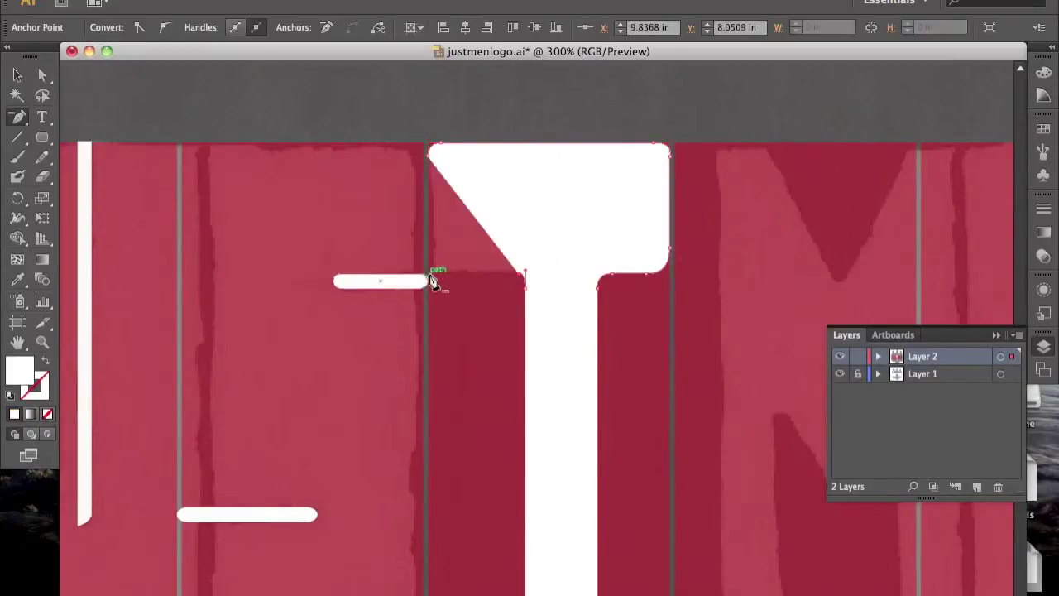
pyautogui.moveTo(427, 274); pyautogui.dragTo(448, 275)
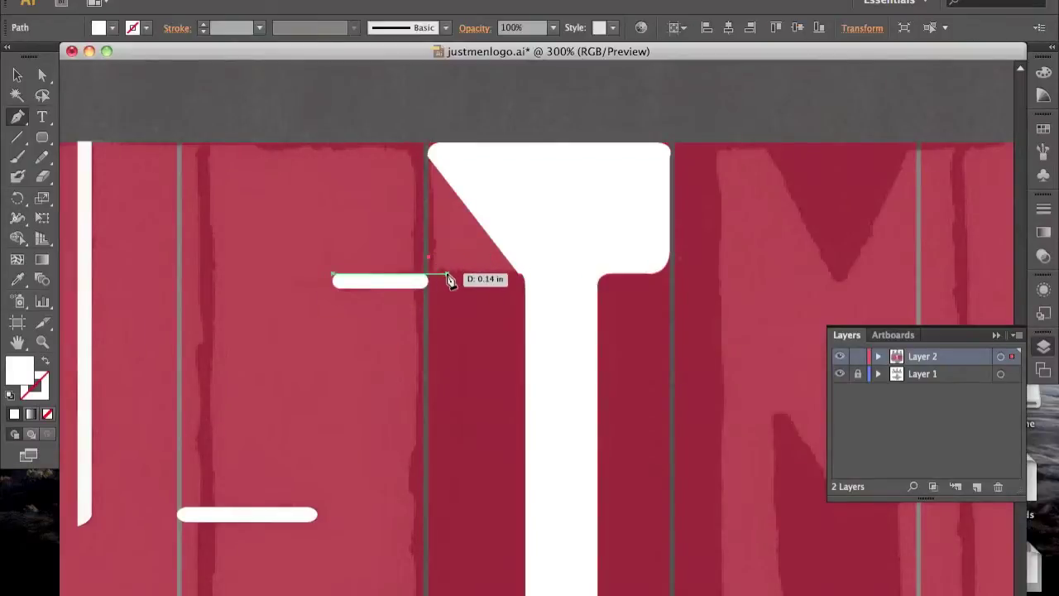
pyautogui.hotkey('ctrl', 'z')
pyautogui.hotkey('ctrl', 'z')
pyautogui.scroll(-1, 588, 182)
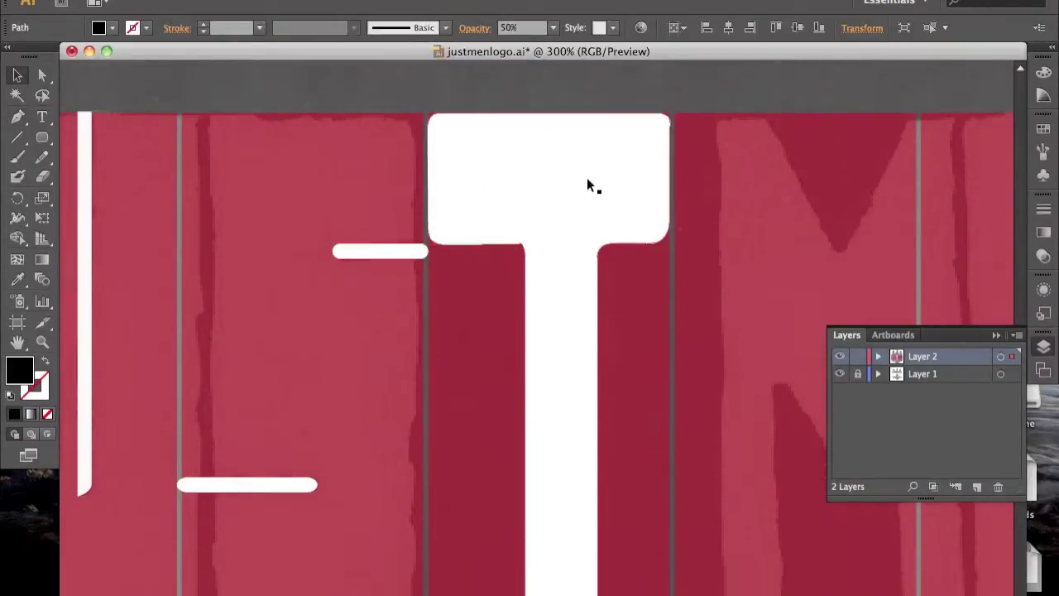
# Step: With Direct Selection, nudge a T corner anchor up and to the right
pyautogui.press('v')
pyautogui.press('a')
pyautogui.click(600, 253)
pyautogui.moveTo(600, 256); pyautogui.dragTo(615, 240)
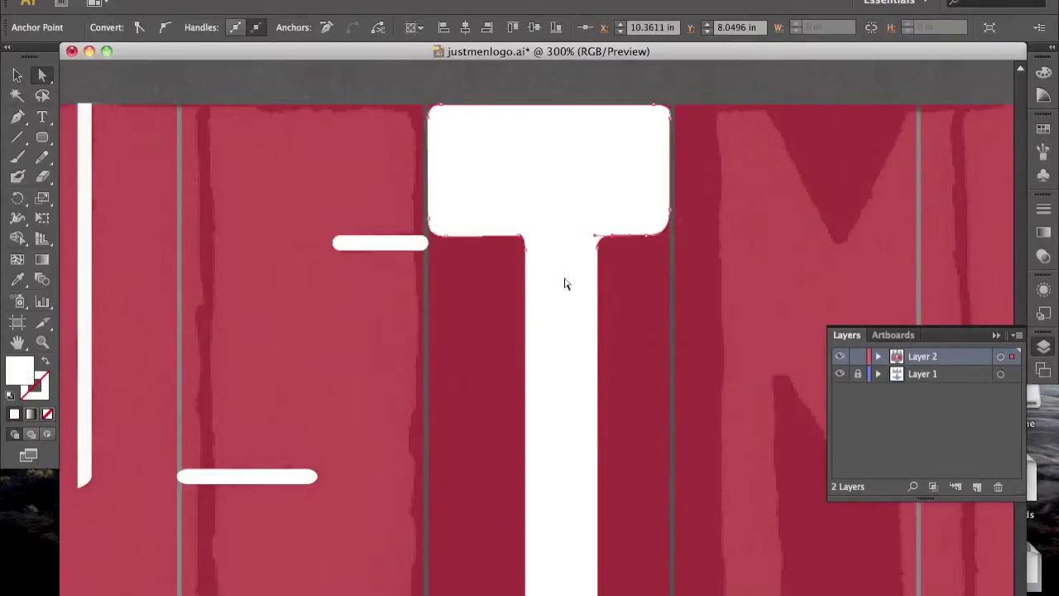
pyautogui.hscroll(2, 601, 254)
pyautogui.scroll(-5, 576, 466)
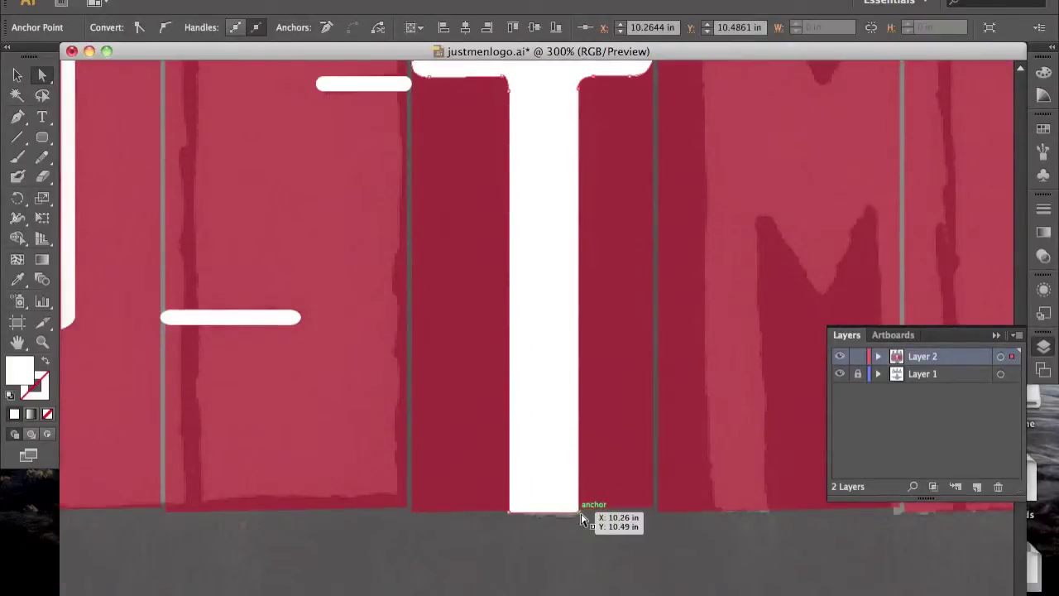
pyautogui.click(593, 511)
pyautogui.scroll(3, 640, 538)
pyautogui.scroll(3, 593, 309)
# Step: Pull the T's top-right corner anchor up and to the right
pyautogui.click(595, 284)
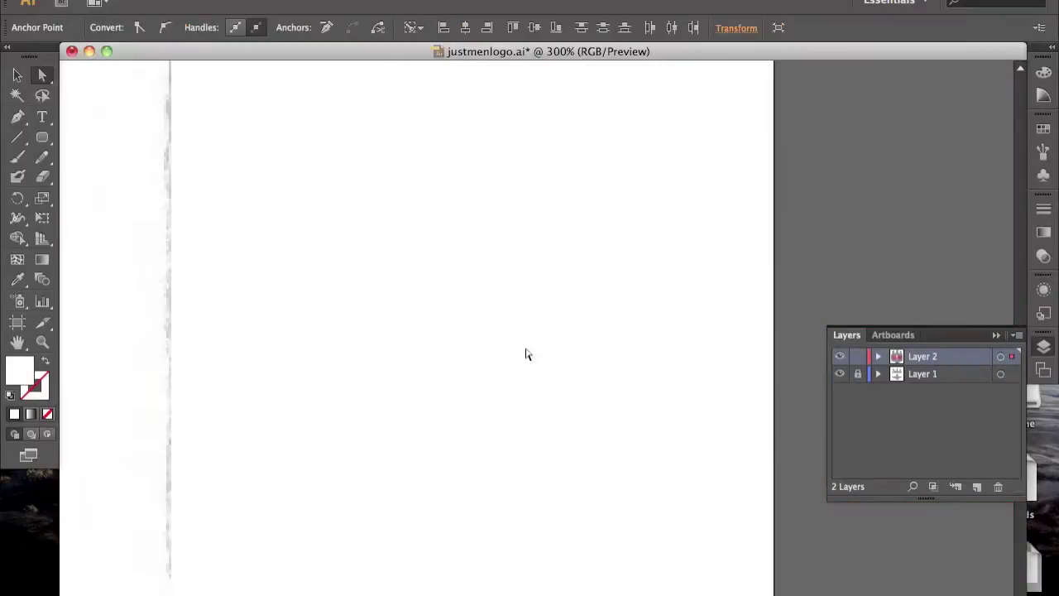
pyautogui.hscroll(10, 535, 348)
pyautogui.scroll(-5, 247, 316)
pyautogui.moveTo(247, 316); pyautogui.dragTo(495, 379)
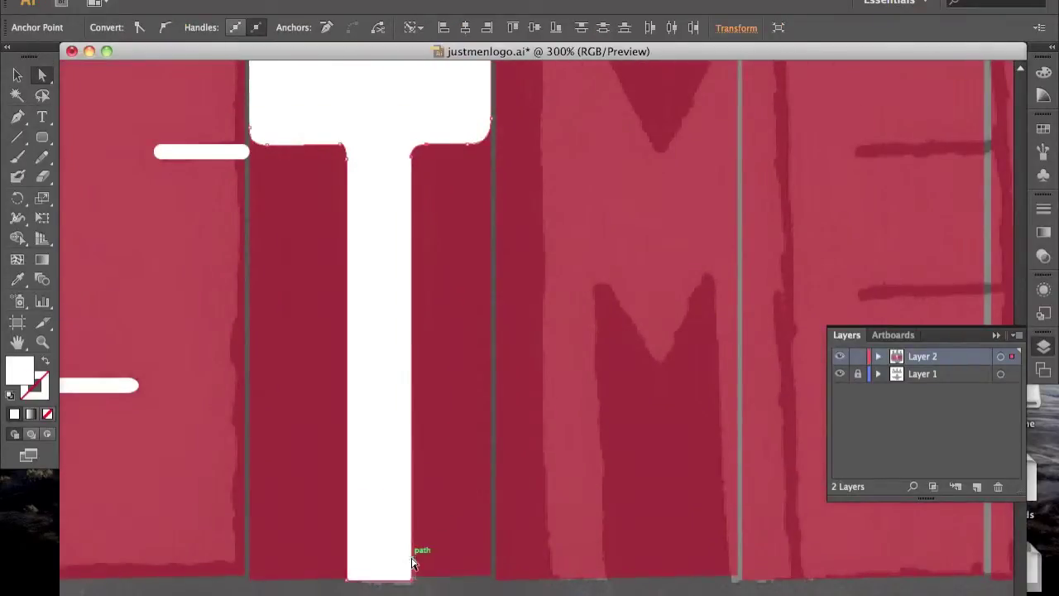
pyautogui.click(413, 577)
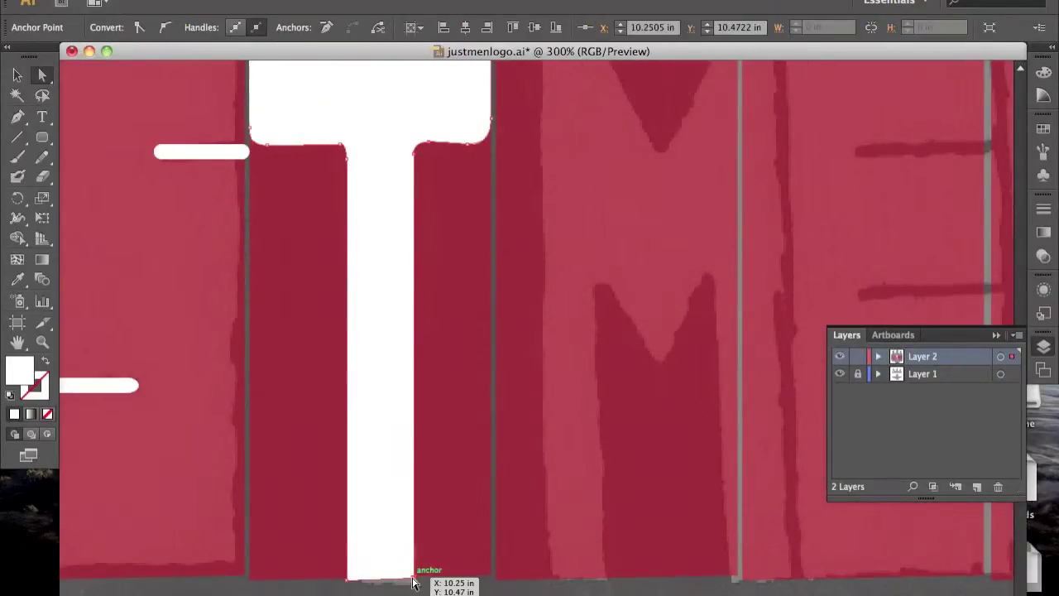
pyautogui.moveTo(468, 149); pyautogui.dragTo(492, 128)
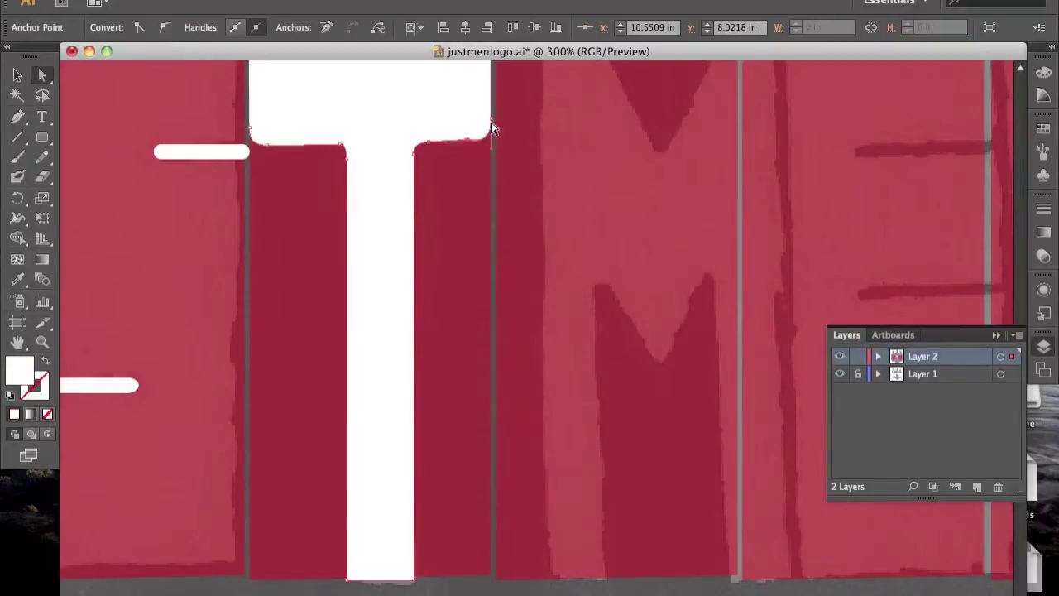
pyautogui.click(405, 154)
pyautogui.click(472, 141)
pyautogui.click(445, 189)
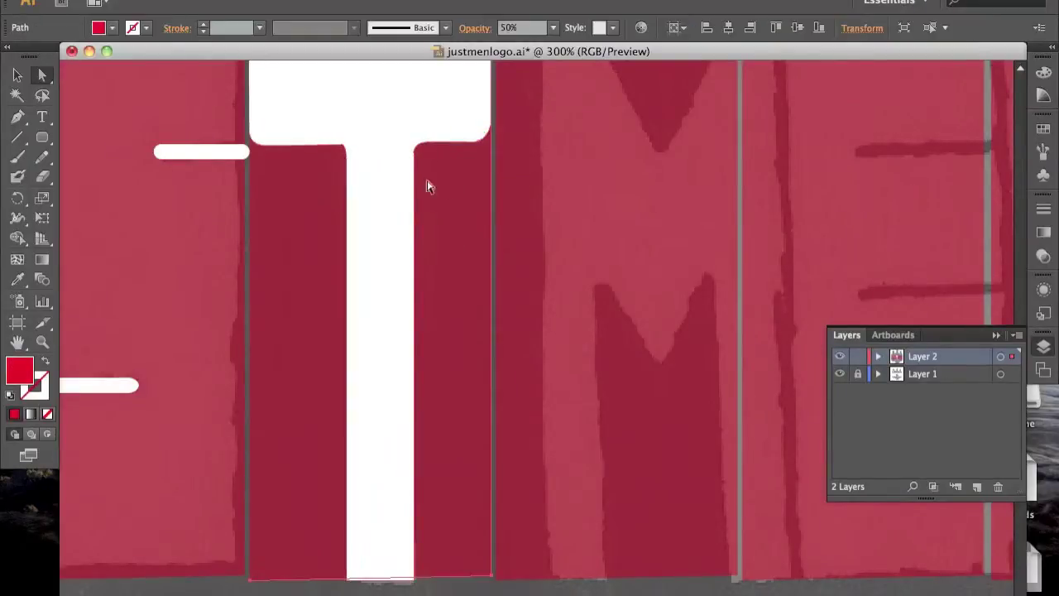
# Step: Select the stem's right-edge anchors and shift them left with the arrow key
pyautogui.click(269, 146)
pyautogui.scroll(2, 271, 176)
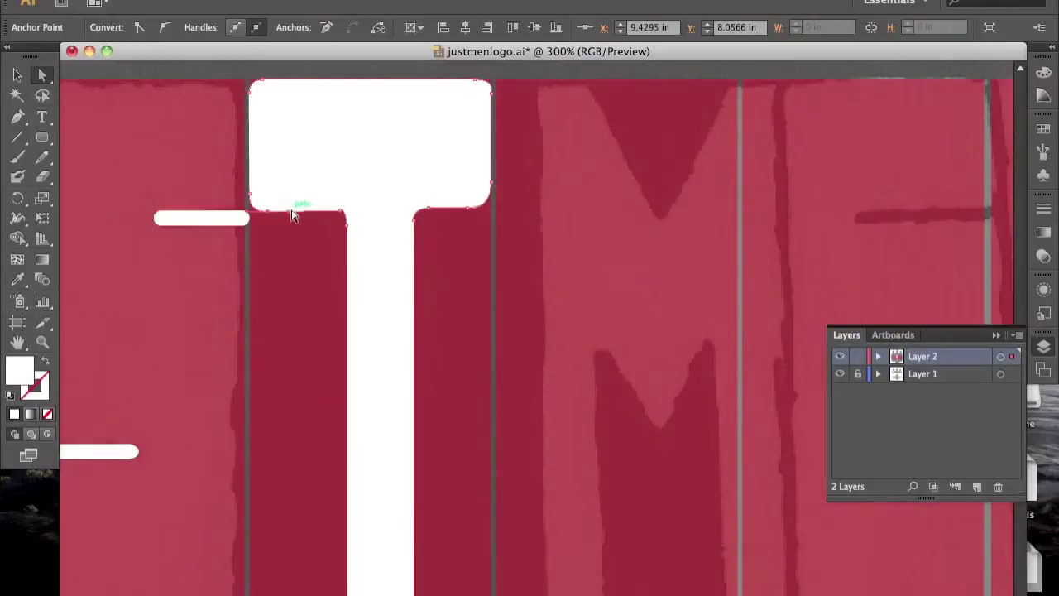
pyautogui.keyDown('shift'); pyautogui.click(251, 197); pyautogui.keyUp('shift')
pyautogui.click(433, 240)
pyautogui.click(430, 210)
pyautogui.click(430, 212)
pyautogui.click(472, 212)
pyautogui.click(435, 283)
pyautogui.click(472, 213)
pyautogui.scroll(-3, 416, 348)
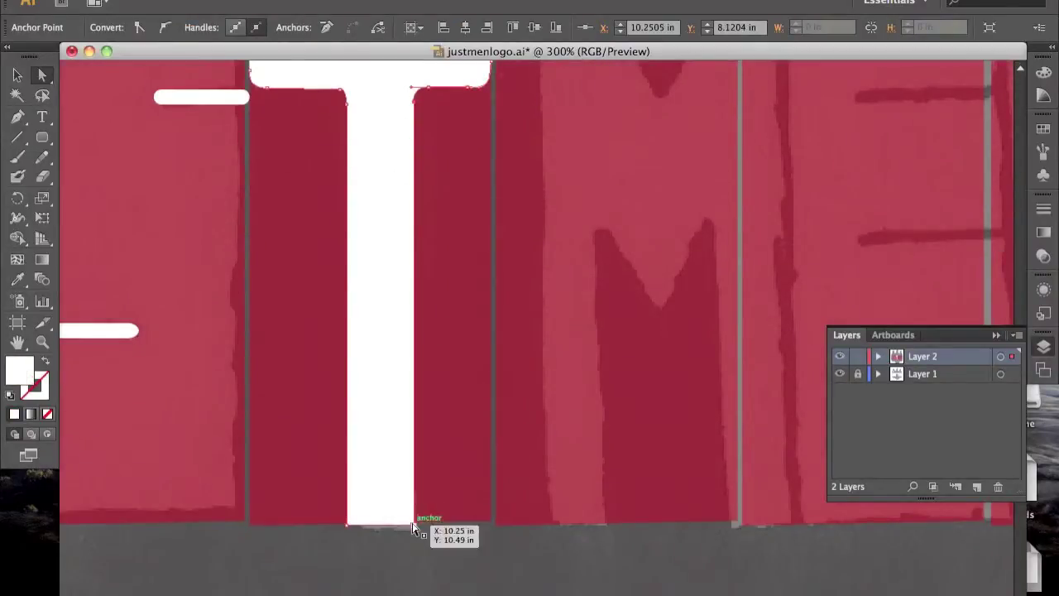
pyautogui.keyDown('shift'); pyautogui.click(413, 461); pyautogui.keyUp('shift')
pyautogui.press('Left')
# Step: Refine the anchors where the T's stem meets the crossbar into rounded inner corners
pyautogui.scroll(3, 520, 338)
pyautogui.click(479, 282)
pyautogui.click(469, 223)
pyautogui.click(466, 275)
pyautogui.click(476, 223)
pyautogui.click(466, 279)
pyautogui.hscroll(4, 505, 180)
pyautogui.scroll(-1, 505, 180)
pyautogui.scroll(2, 506, 180)
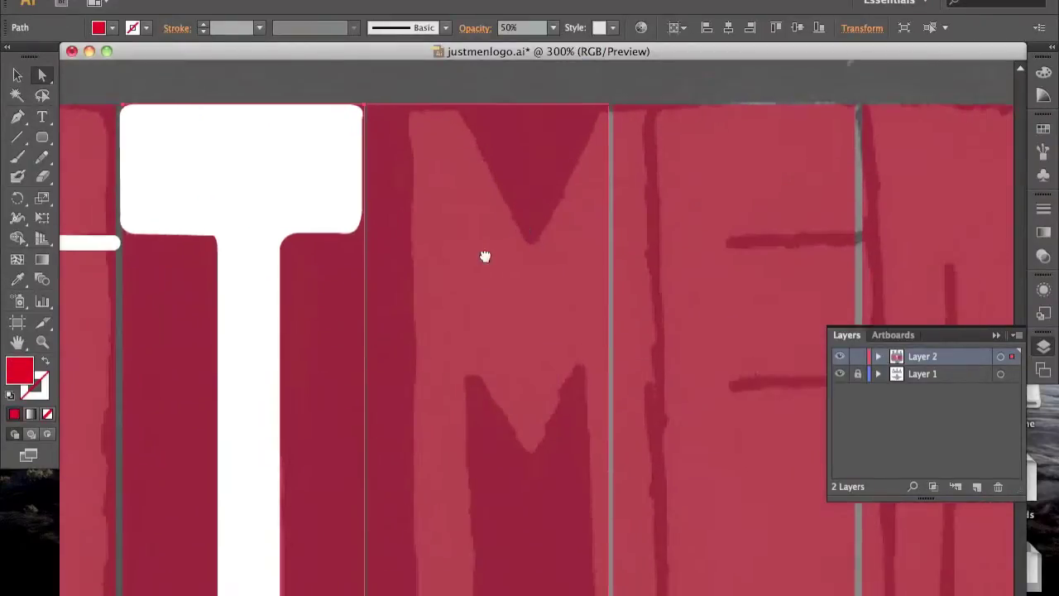
# Step: Nudge the white T shape slightly to the right with the arrow keys
pyautogui.scroll(-4, 535, 215)
pyautogui.press('p')
pyautogui.moveTo(369, 184); pyautogui.dragTo(348, 194)
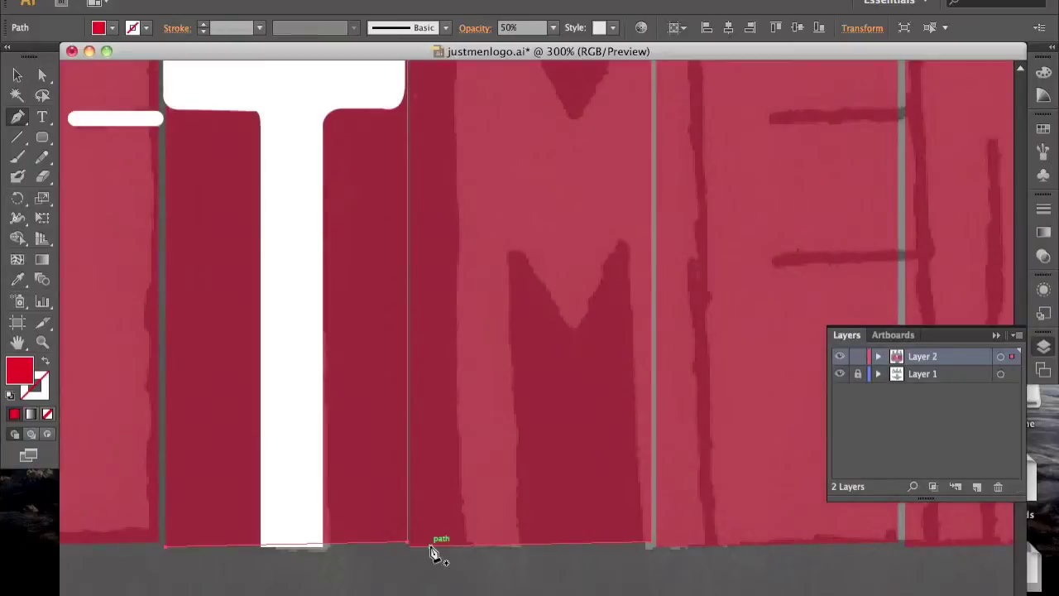
pyautogui.press('v')
pyautogui.hotkey('shift', 'Right')
pyautogui.hotkey('shift', 'Right')
pyautogui.hotkey('shift', 'Right')
pyautogui.hotkey('shift', 'Left')
pyautogui.hotkey('shift', 'Left')
pyautogui.hotkey('shift', 'Left')
pyautogui.hotkey('shift', 'Left')
pyautogui.hotkey('shift', 'Left')
pyautogui.press('Right')
pyautogui.press('Right')
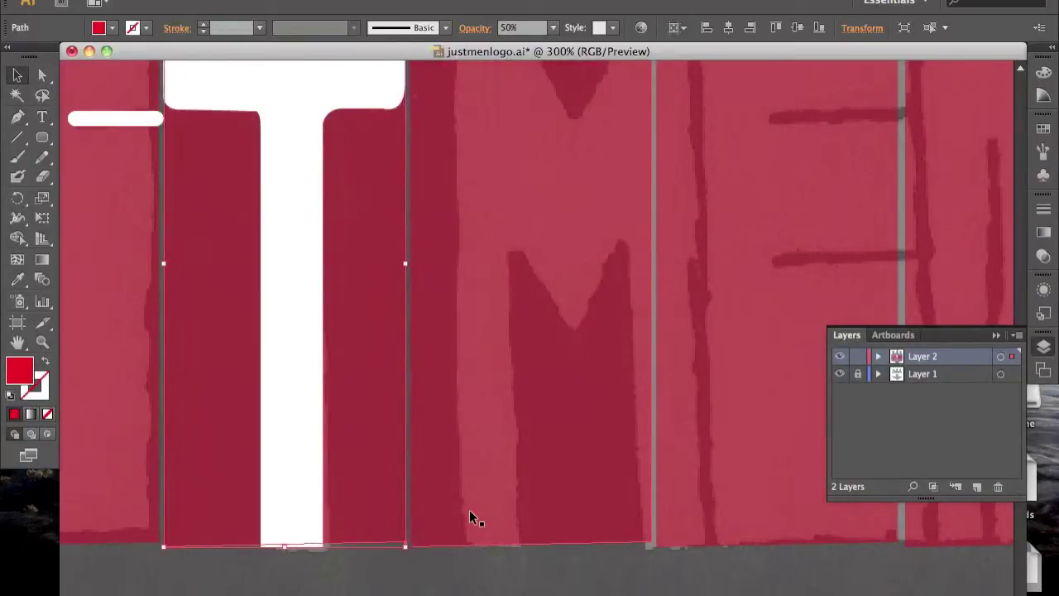
# Step: Select and delete the red rectangles over the M, S and U blocks
pyautogui.press('super+minus')
pyautogui.press('Delete')
pyautogui.press('super+minus')
pyautogui.click(660, 359)
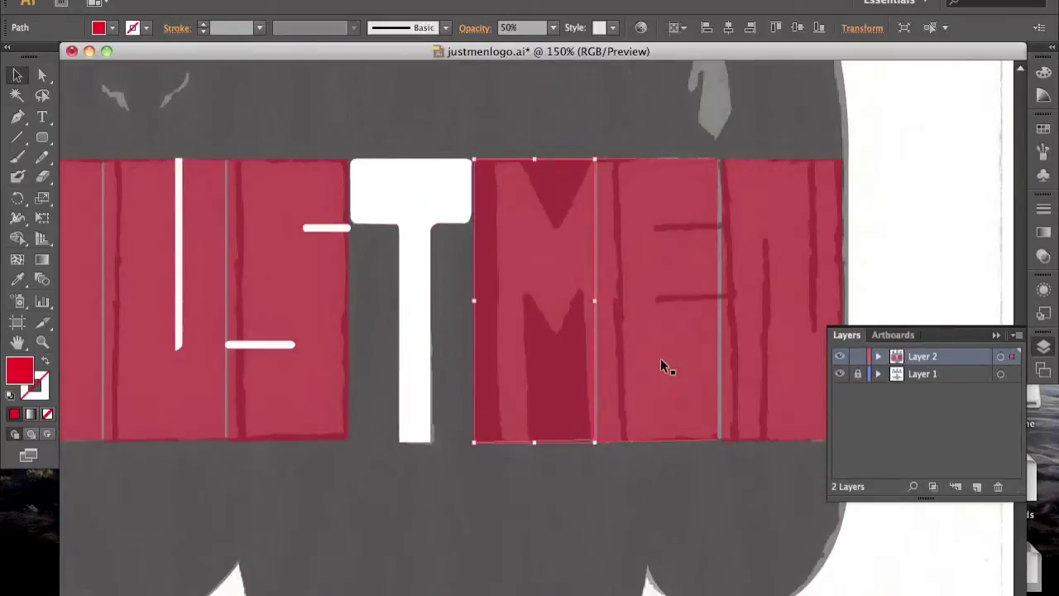
pyautogui.press('Delete')
pyautogui.click(670, 355)
pyautogui.press('Delete')
pyautogui.moveTo(322, 466); pyautogui.dragTo(201, 418)
pyautogui.press('Delete')
# Step: Undo the deletions to restore the red rectangles and bring the M block into view
pyautogui.hscroll(-5, 262, 400)
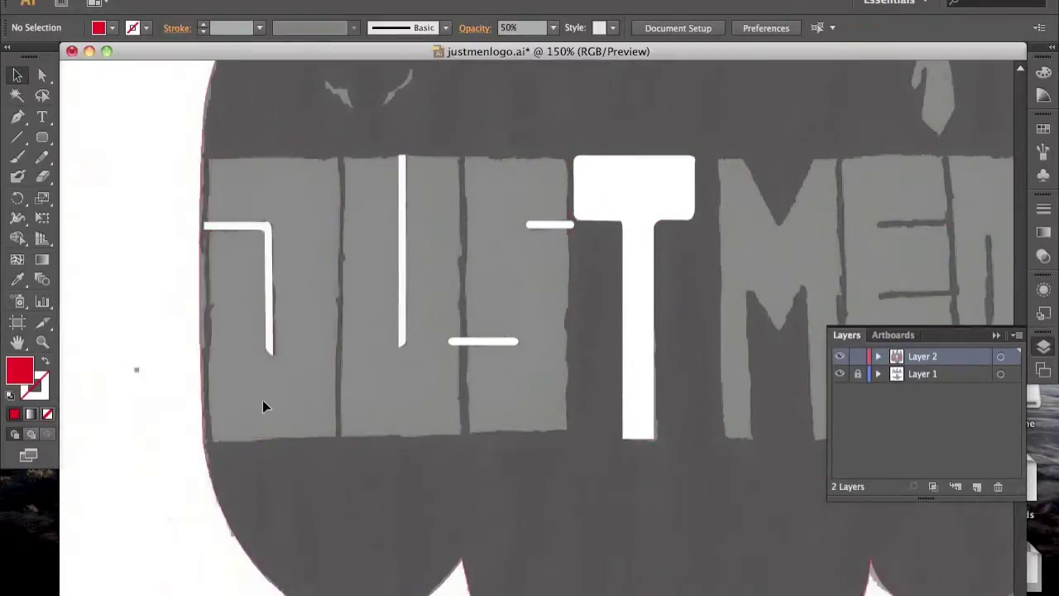
pyautogui.hscroll(3, 263, 400)
pyautogui.hscroll(1, 262, 364)
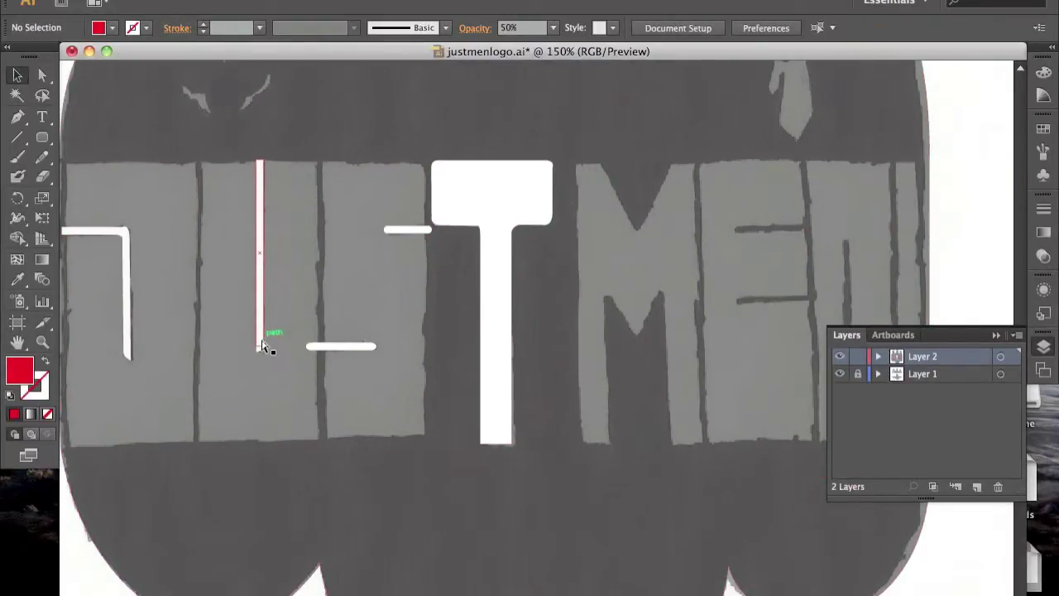
pyautogui.press('super+z')
pyautogui.press('super+z')
pyautogui.press('super+z')
pyautogui.press('super+plus')
pyautogui.press('super+plus')
pyautogui.moveTo(813, 214); pyautogui.dragTo(698, 230)
pyautogui.press('p')
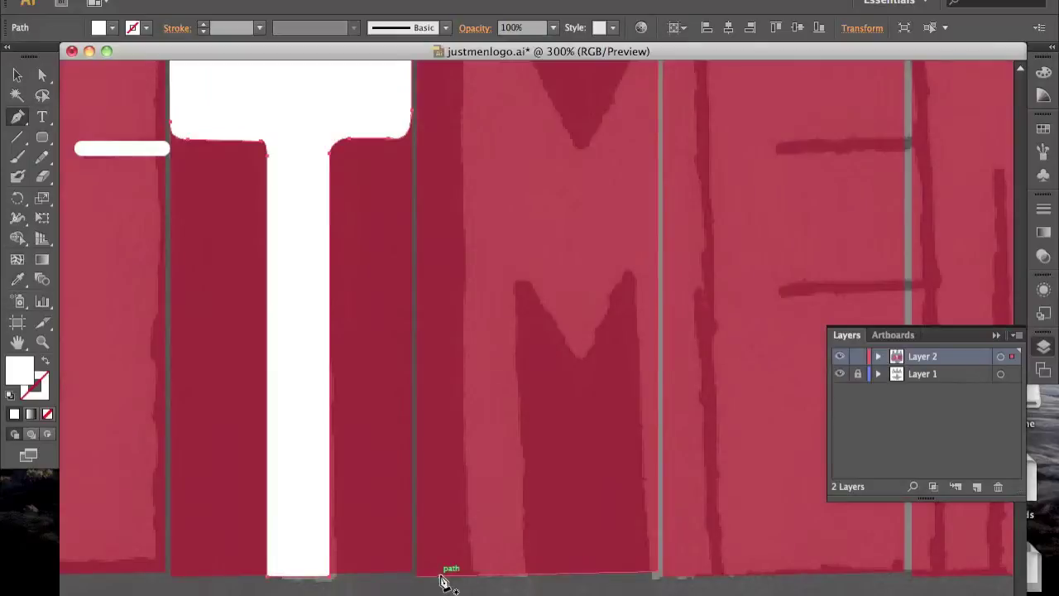
# Step: Pen-trace the M block's top edge with its V notch and round the top-right corner
pyautogui.click(437, 136)
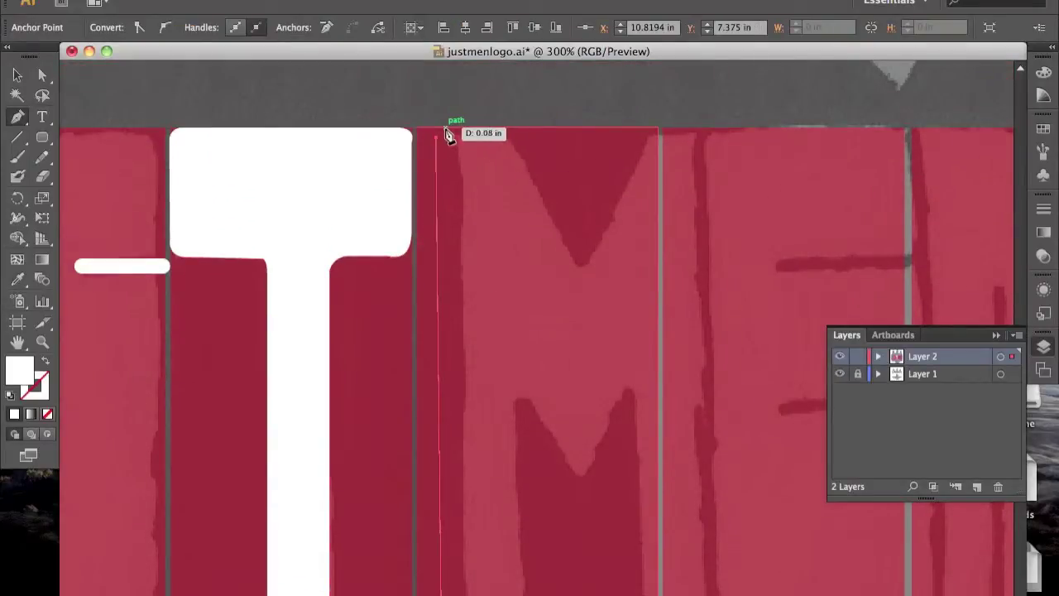
pyautogui.click(448, 134)
pyautogui.click(487, 129)
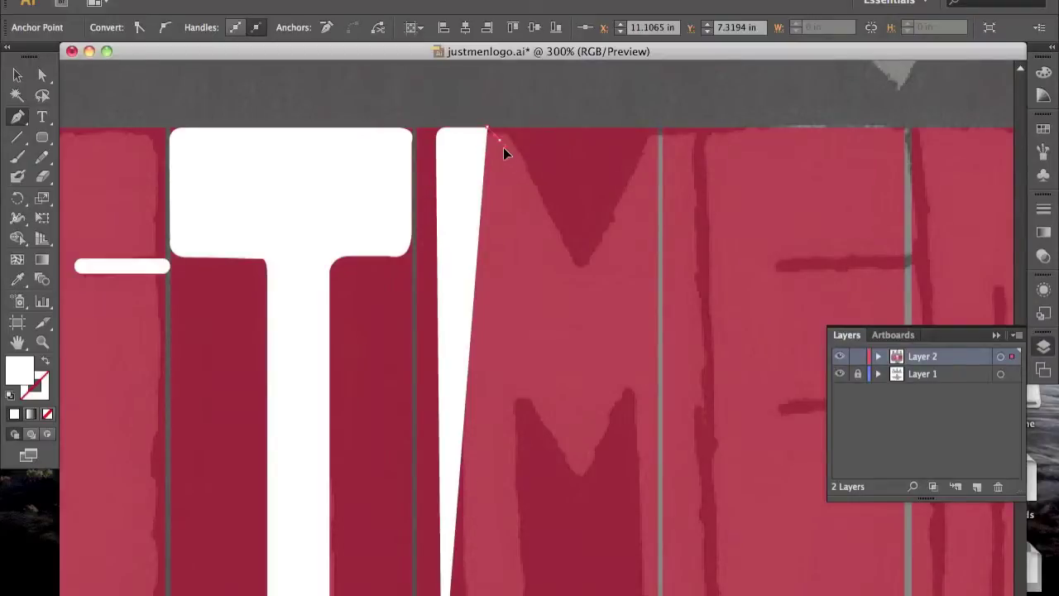
pyautogui.click(540, 259)
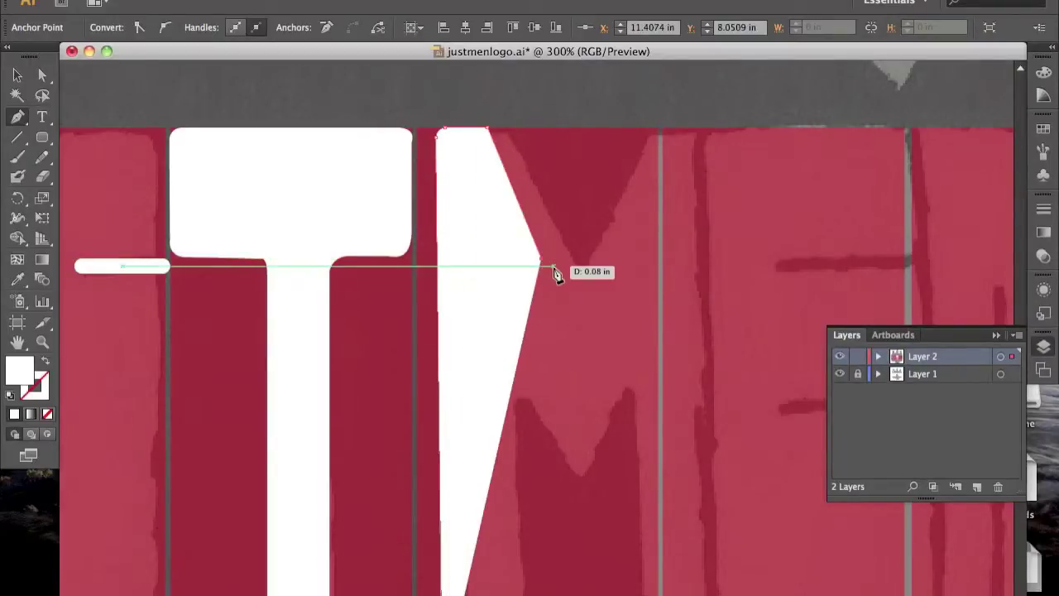
pyautogui.click(563, 259)
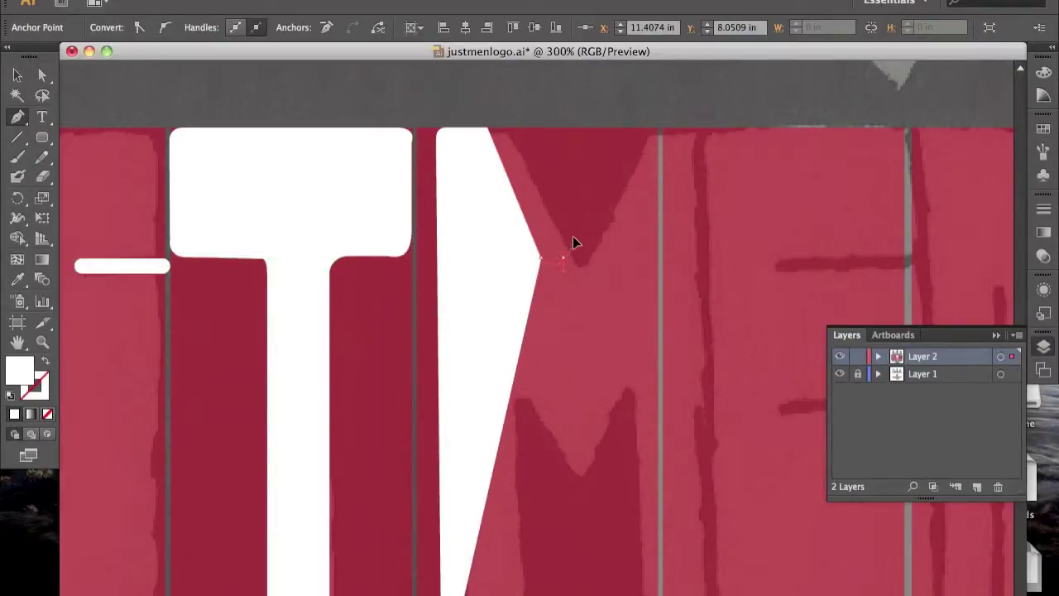
pyautogui.click(622, 130)
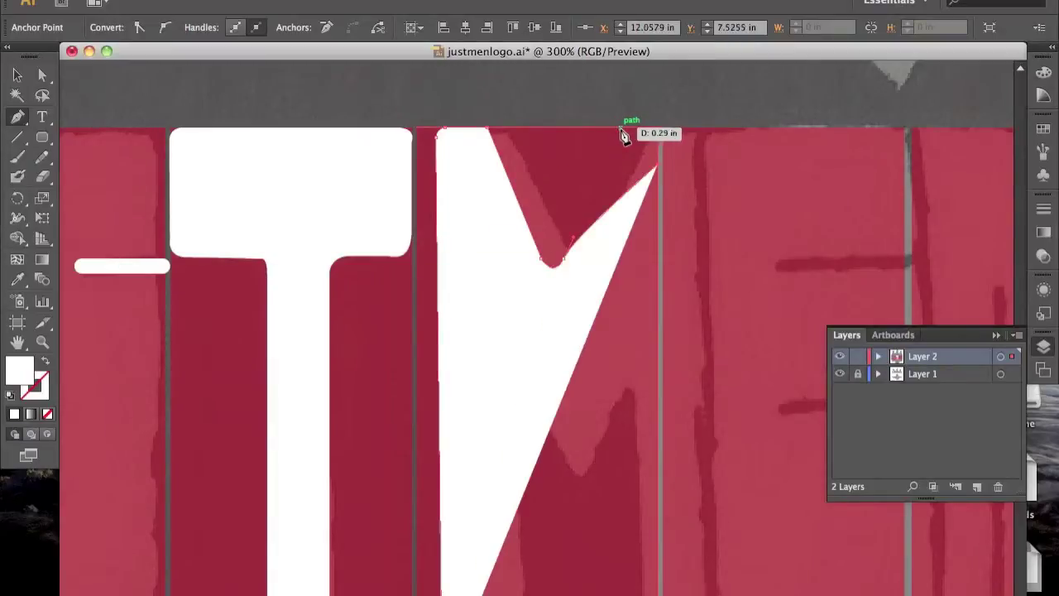
pyautogui.click(622, 130)
pyautogui.click(644, 128)
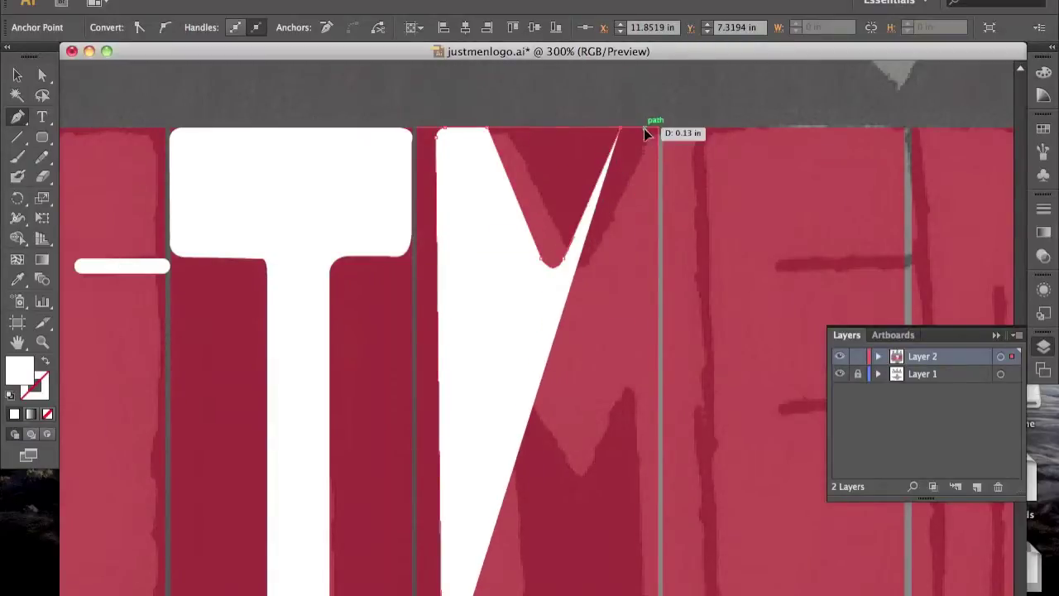
pyautogui.moveTo(651, 148)
pyautogui.mouseDown()
pyautogui.moveTo(651, 211)
pyautogui.moveTo(641, 135)
pyautogui.moveTo(649, 158)
pyautogui.mouseUp()
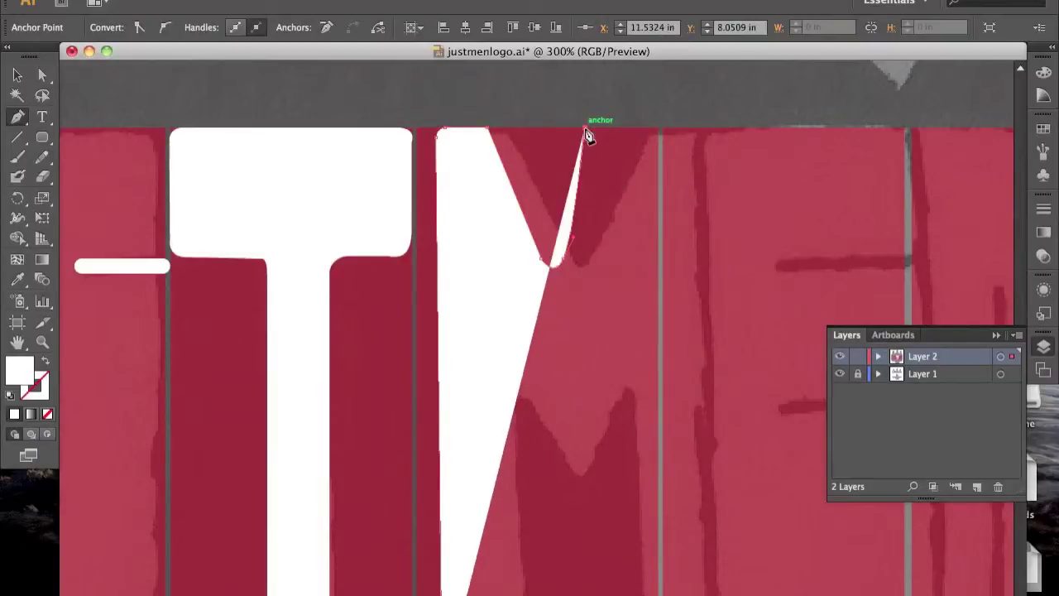
# Step: Round the V notch tip, close the M shape, and set its opacity to 50%
pyautogui.moveTo(562, 260)
pyautogui.mouseDown()
pyautogui.moveTo(601, 135)
pyautogui.moveTo(634, 135)
pyautogui.moveTo(649, 155)
pyautogui.moveTo(568, 303)
pyautogui.mouseUp()
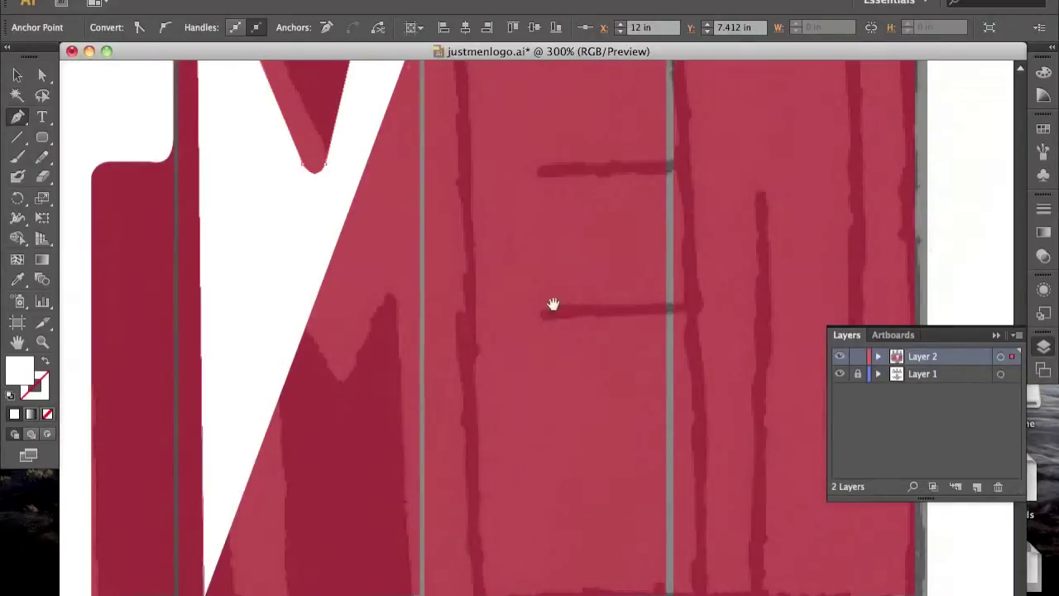
pyautogui.hotkey('ctrl', '-')
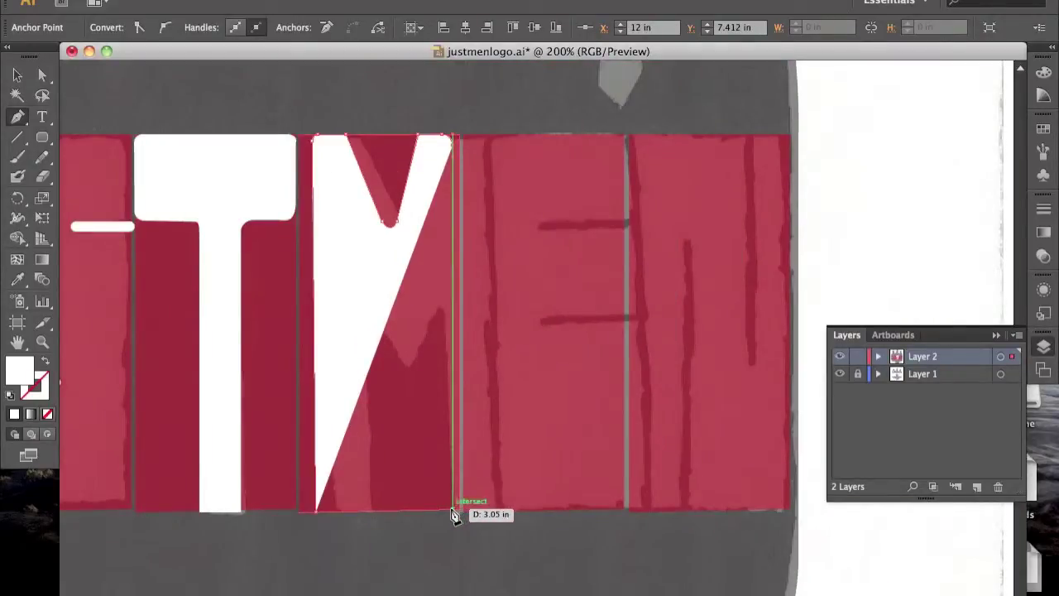
pyautogui.click(453, 513)
pyautogui.press('v')
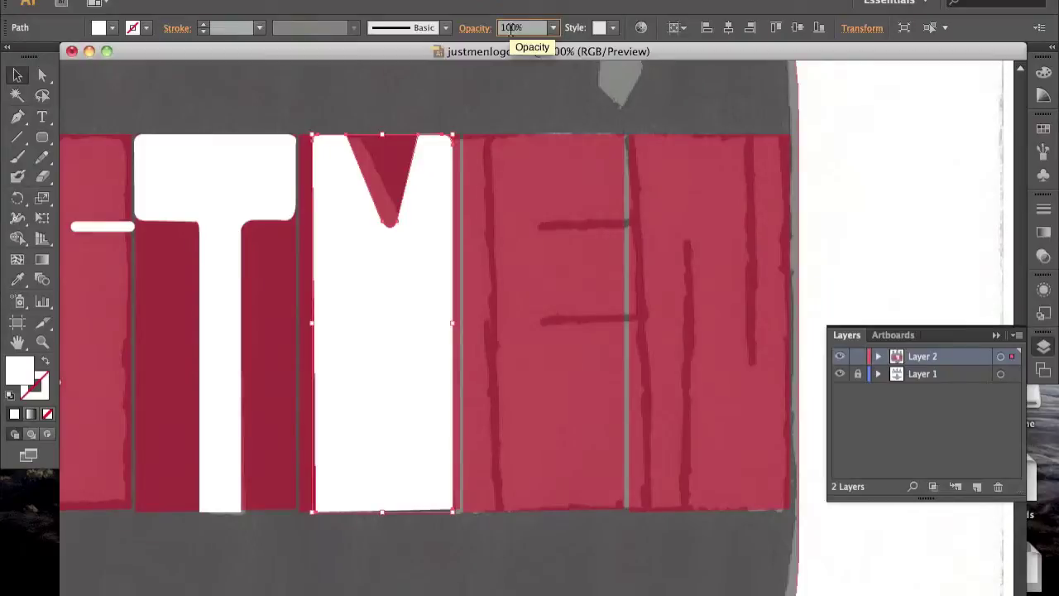
pyautogui.click(509, 29)
pyautogui.write('50')
pyautogui.press('Return')
pyautogui.press('p')
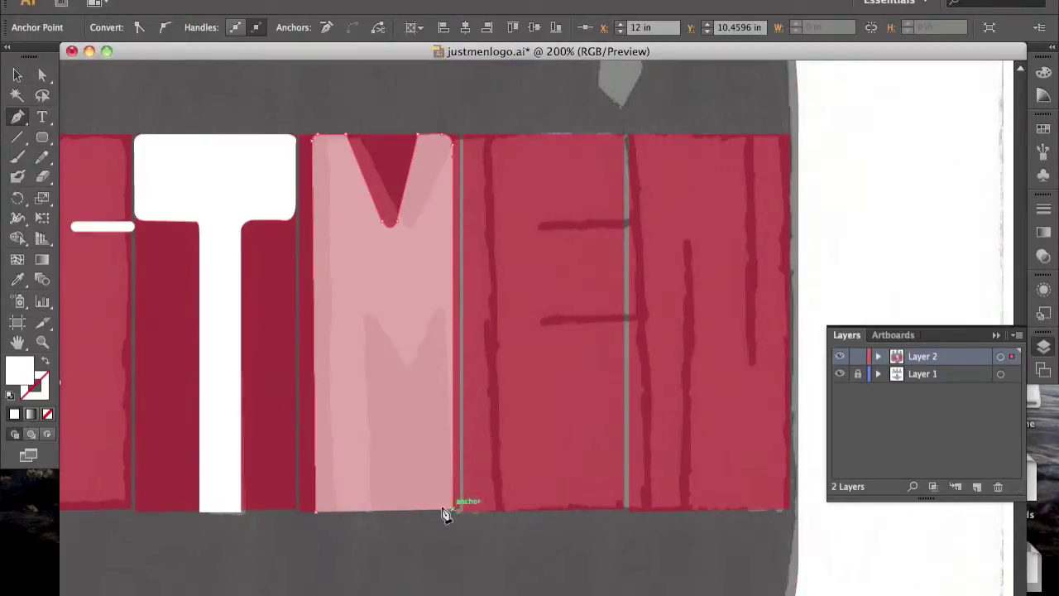
pyautogui.hotkey('ctrl', '+')
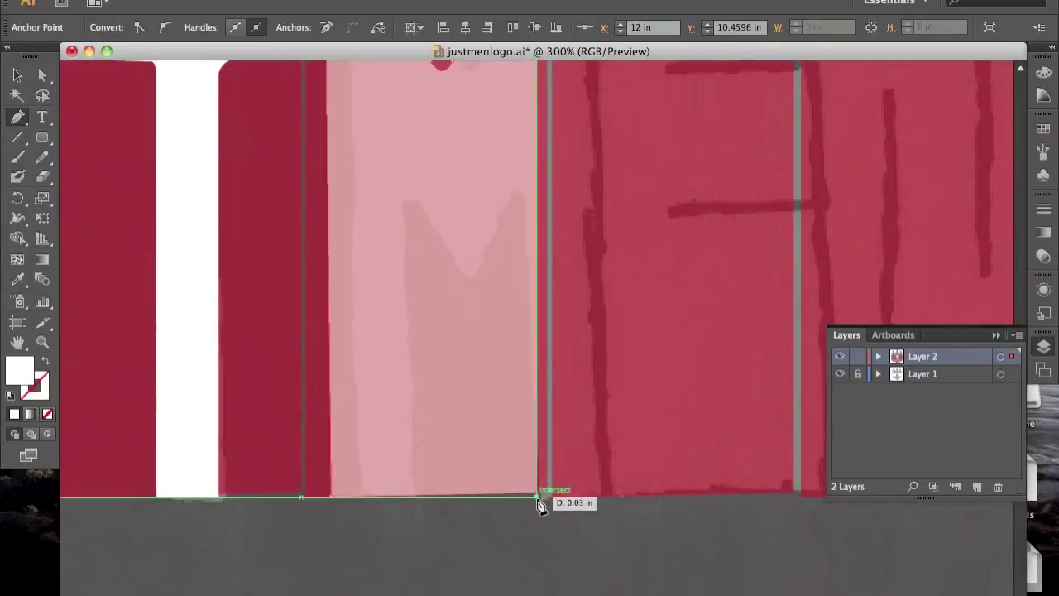
# Step: Draw a red triangle up the M's right leg and adjust its top point
pyautogui.click(538, 504)
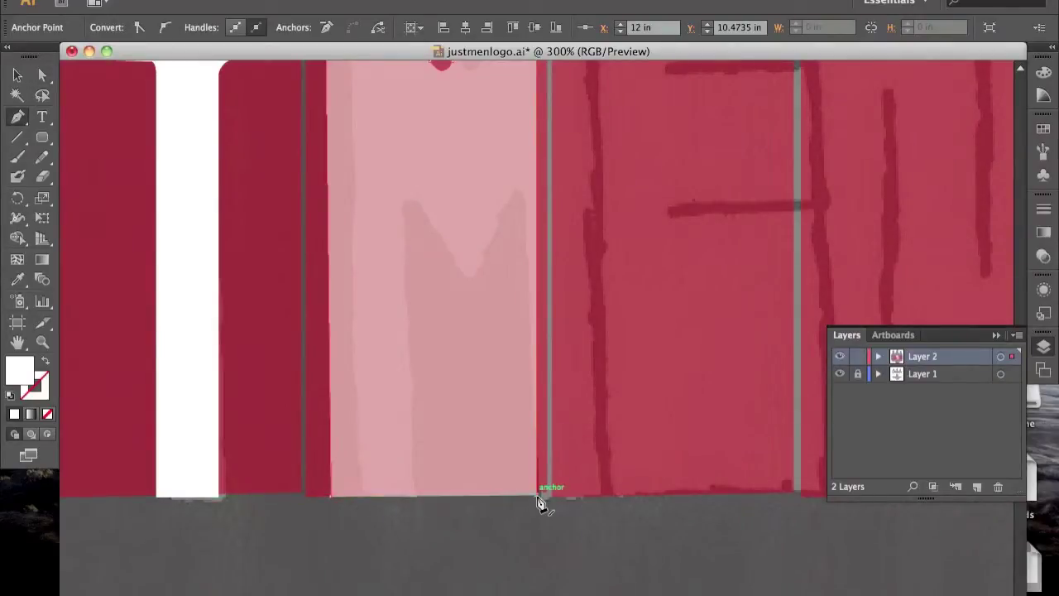
pyautogui.moveTo(508, 503); pyautogui.dragTo(486, 248)
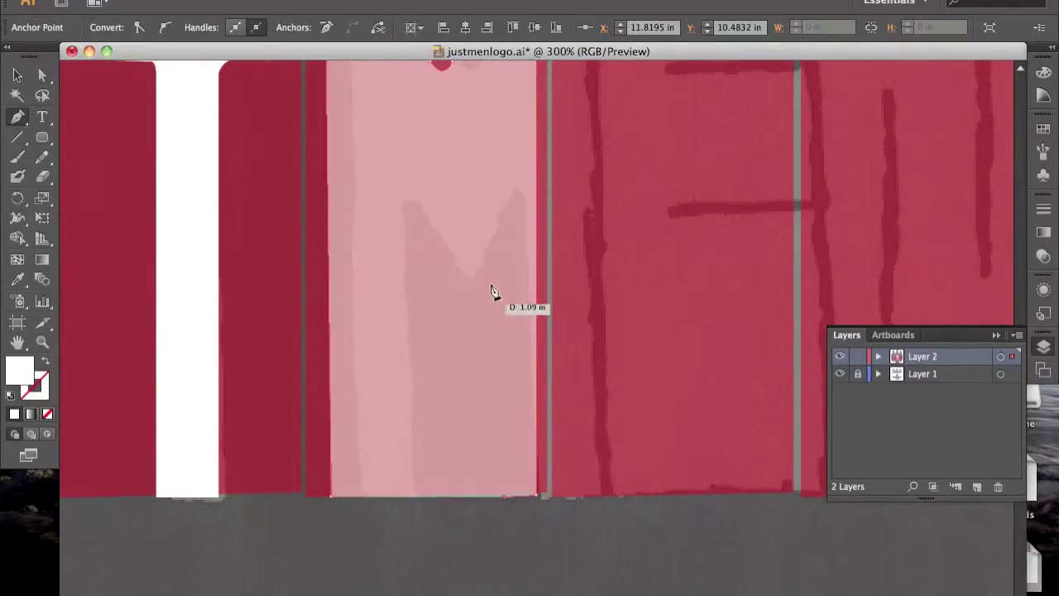
pyautogui.click(507, 227)
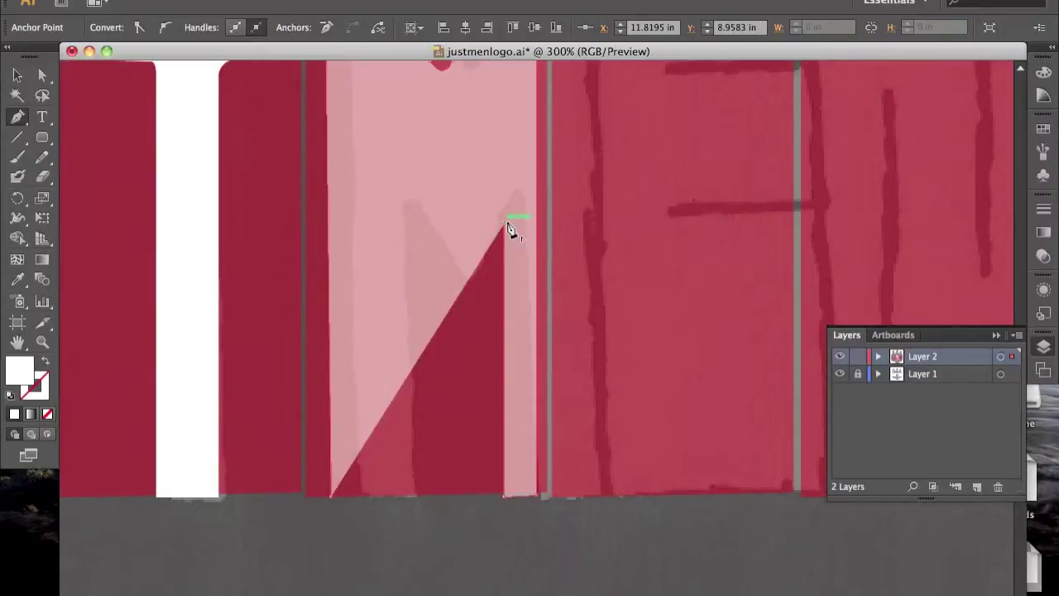
pyautogui.scroll(3, 497, 273)
pyautogui.moveTo(493, 293)
pyautogui.mouseDown()
pyautogui.moveTo(469, 332)
pyautogui.moveTo(507, 278)
pyautogui.mouseUp()
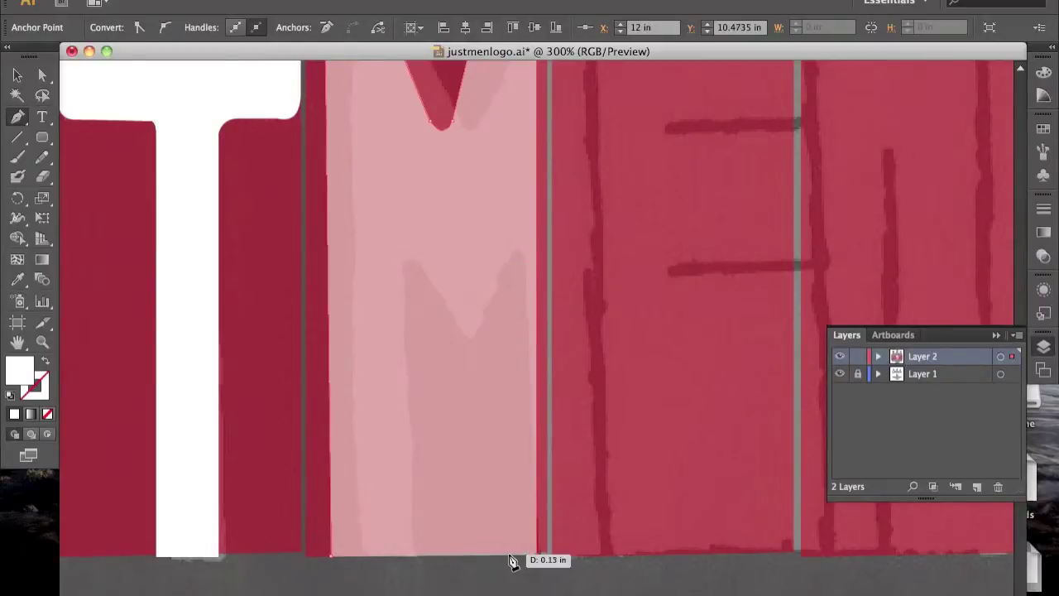
# Step: Extend the red path through the middle V down to the left leg's inner corner, closing it
pyautogui.moveTo(511, 561); pyautogui.dragTo(467, 287)
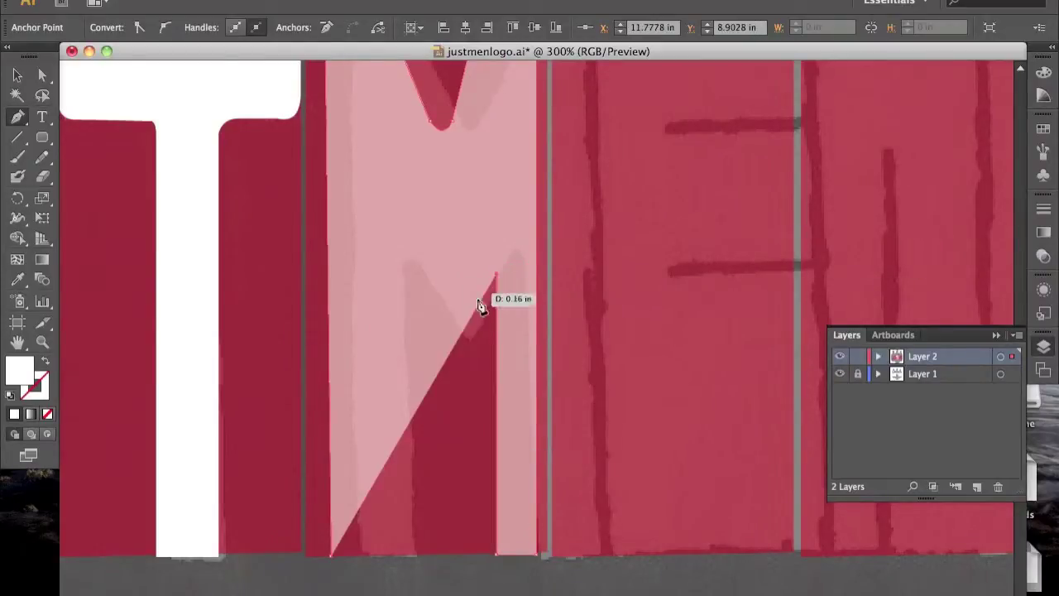
pyautogui.moveTo(465, 338); pyautogui.dragTo(466, 338)
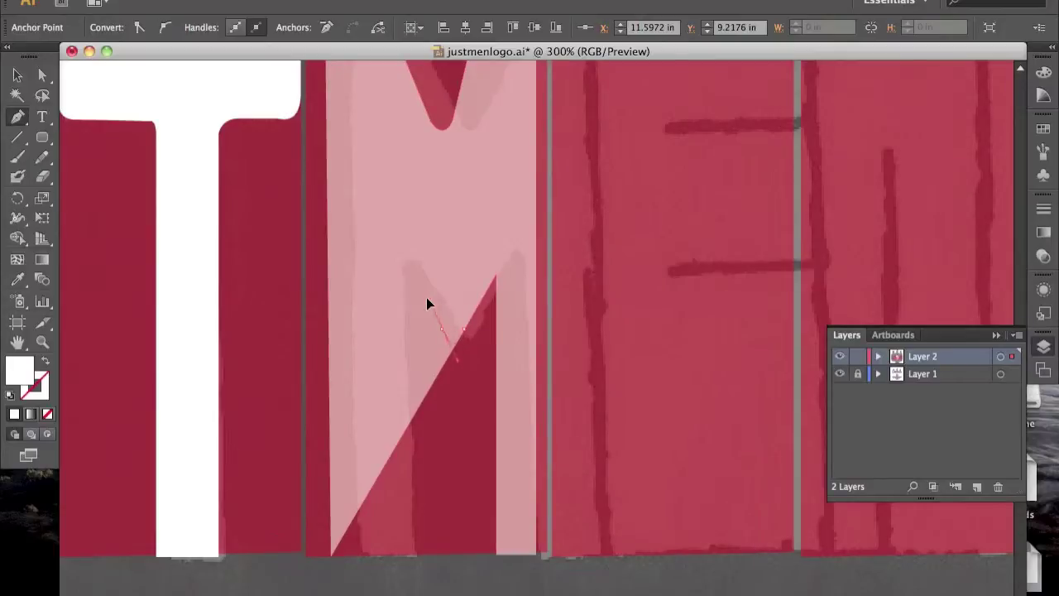
pyautogui.moveTo(429, 297); pyautogui.dragTo(445, 350)
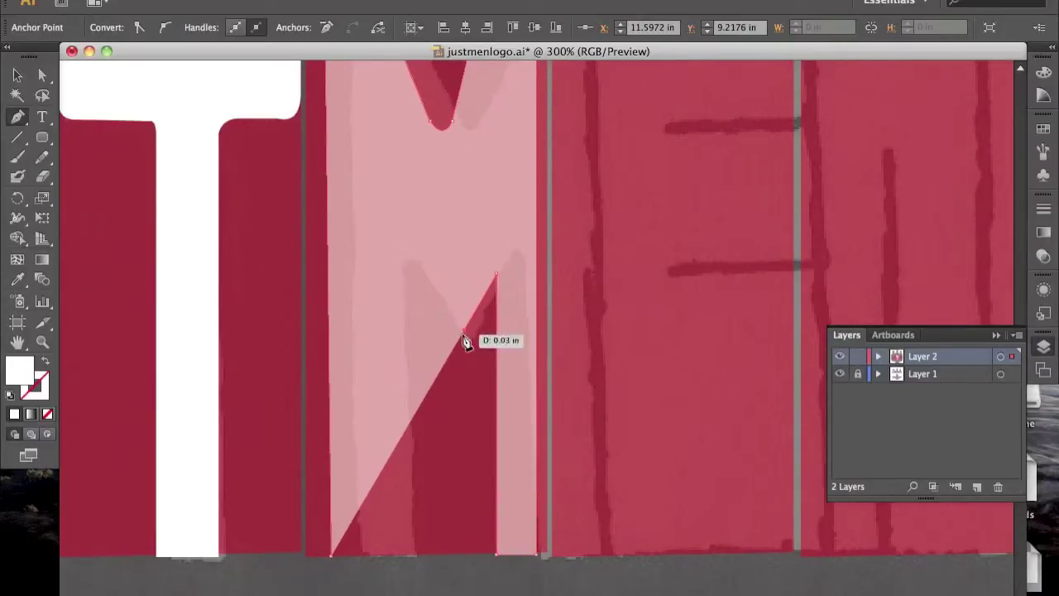
pyautogui.moveTo(431, 304)
pyautogui.mouseDown()
pyautogui.moveTo(455, 346)
pyautogui.moveTo(433, 341)
pyautogui.moveTo(455, 336)
pyautogui.mouseUp()
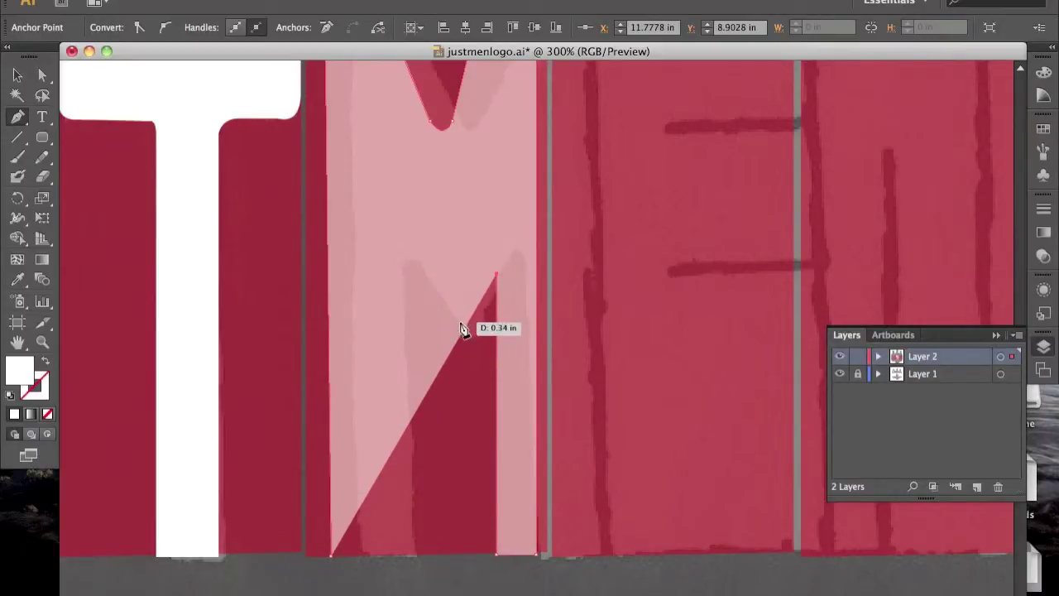
pyautogui.moveTo(463, 329); pyautogui.dragTo(430, 324)
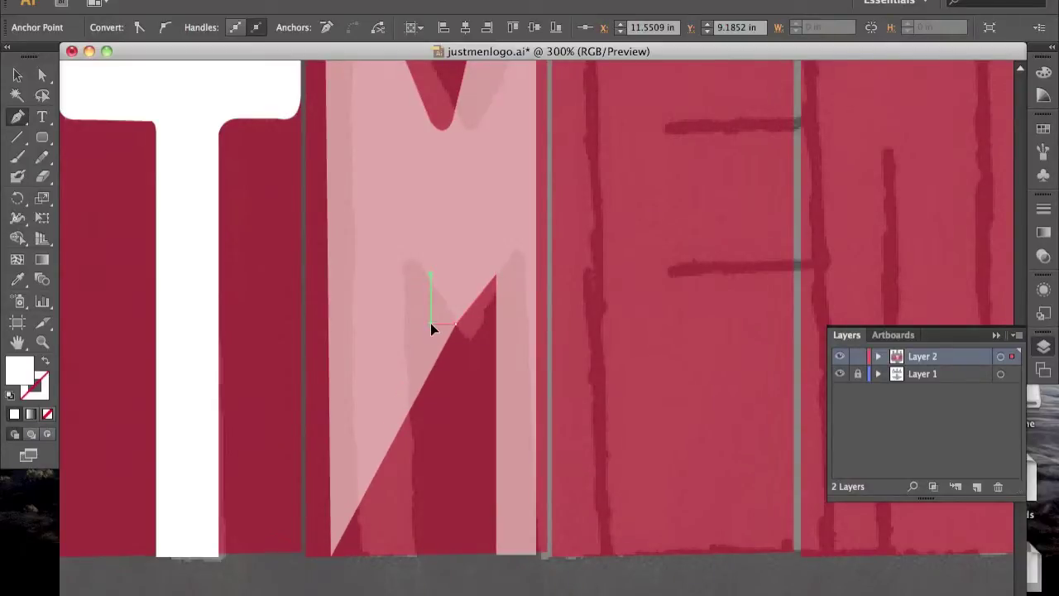
pyautogui.moveTo(415, 284); pyautogui.dragTo(431, 332)
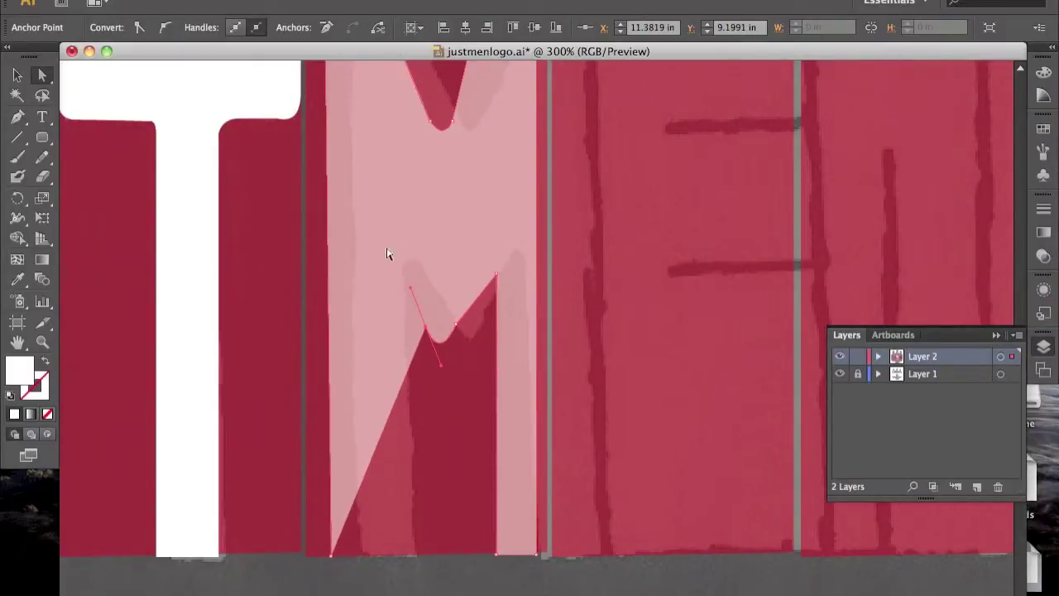
pyautogui.click(372, 274)
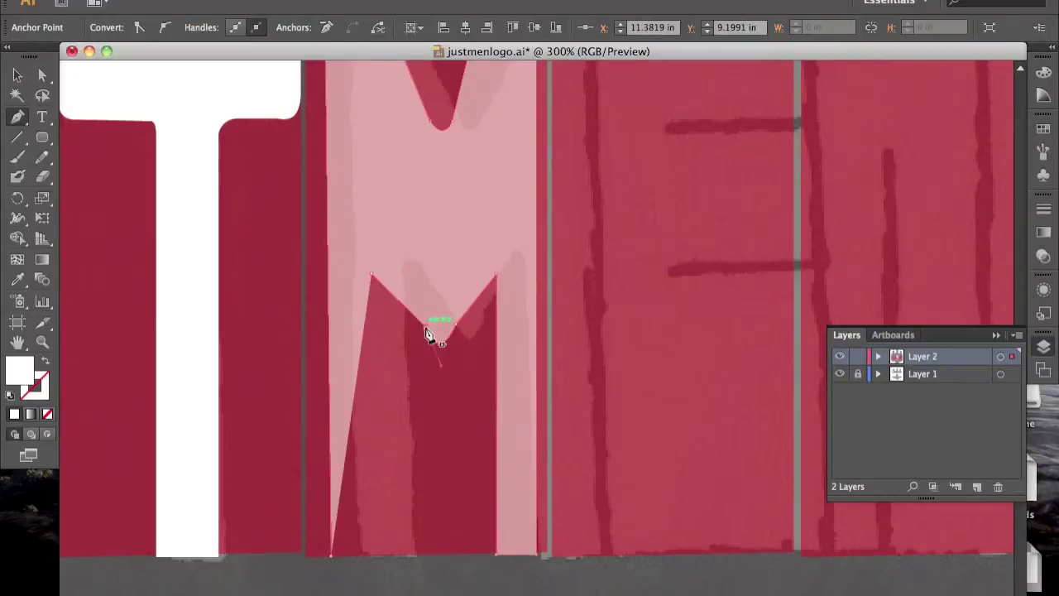
pyautogui.moveTo(331, 554); pyautogui.dragTo(371, 555)
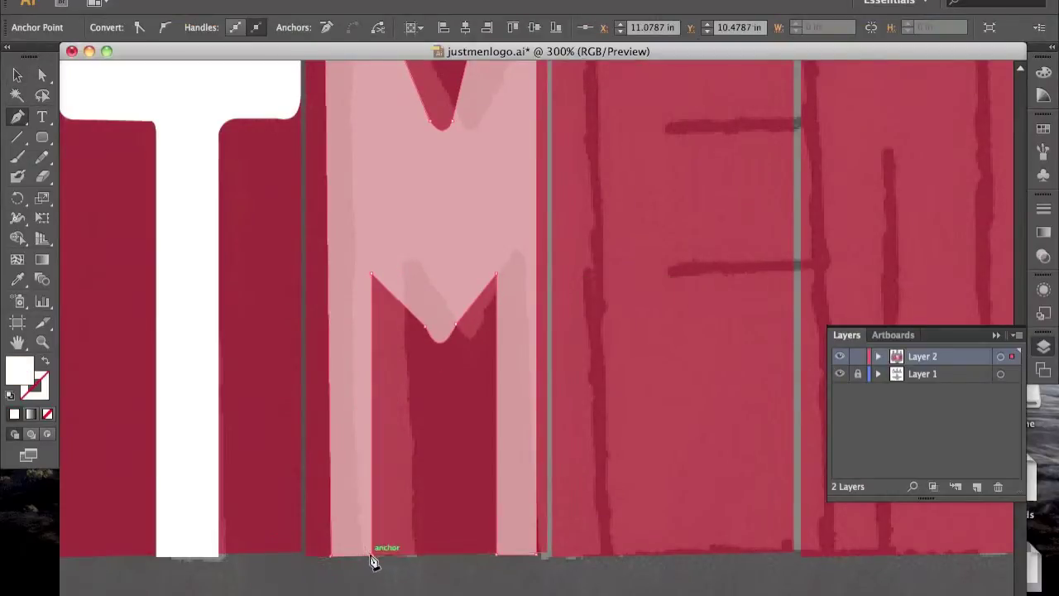
pyautogui.press('v')
# Step: Move the M notch point lower with Direct Selection, then undo the move
pyautogui.scroll(3, 393, 571)
pyautogui.press('a')
pyautogui.click(425, 372)
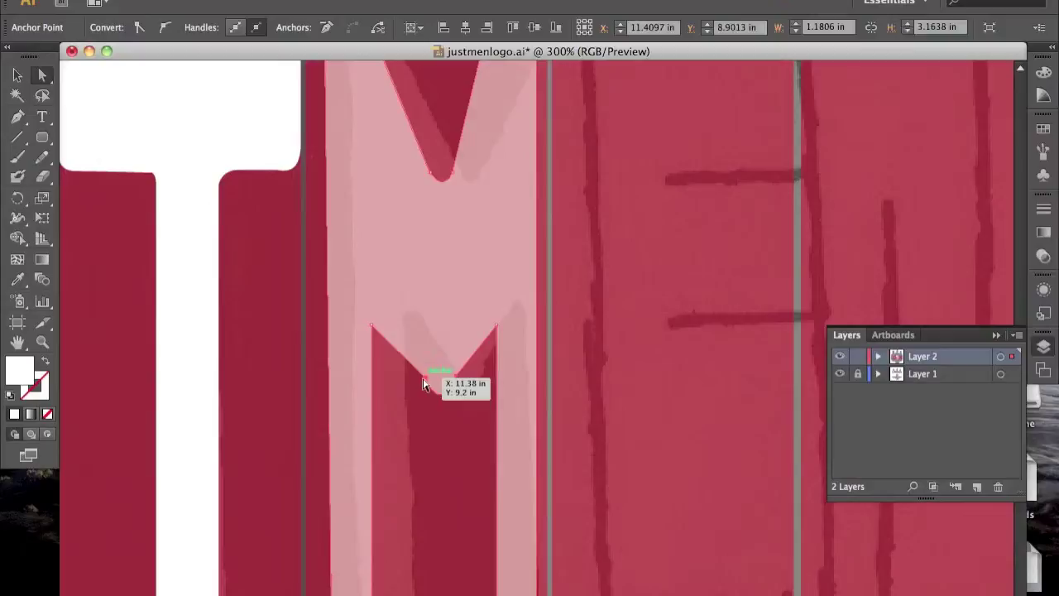
pyautogui.moveTo(424, 383); pyautogui.dragTo(453, 402)
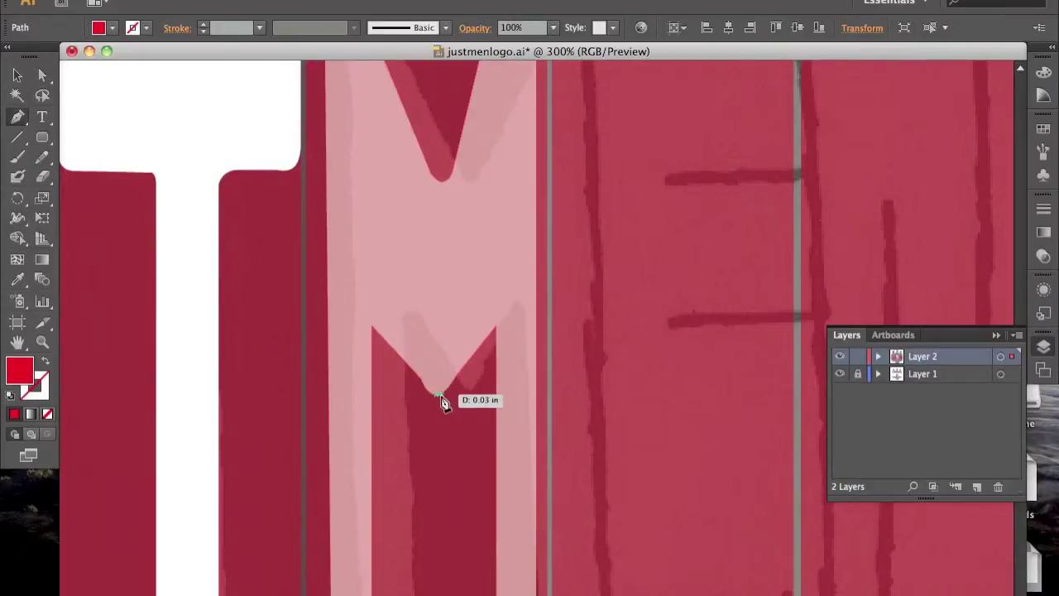
pyautogui.hotkey('ctrl', 'z')
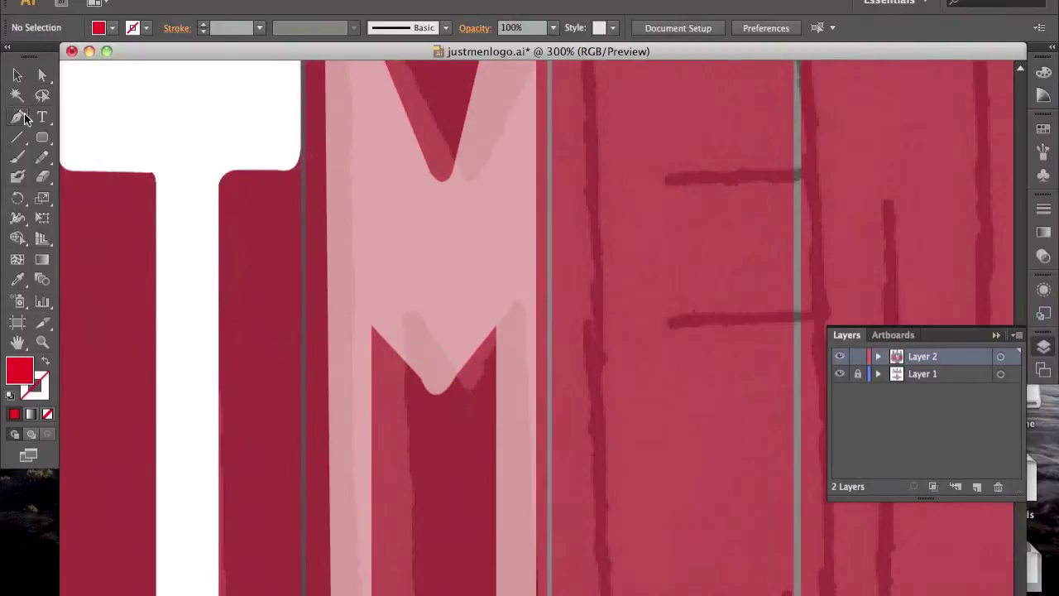
# Step: Select the light M trace and move its notch point down again
pyautogui.press('v')
pyautogui.click(421, 385)
pyautogui.press('a')
pyautogui.moveTo(440, 378); pyautogui.dragTo(434, 392)
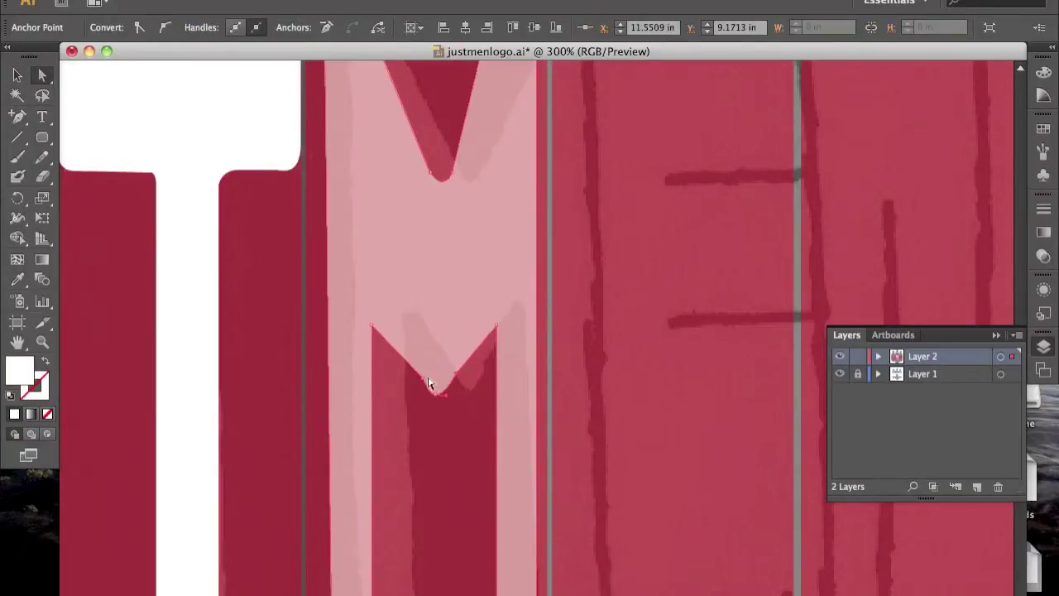
# Step: Zoom to 400% on the translucent red shape and delete its top-left corner anchor
pyautogui.click(474, 431)
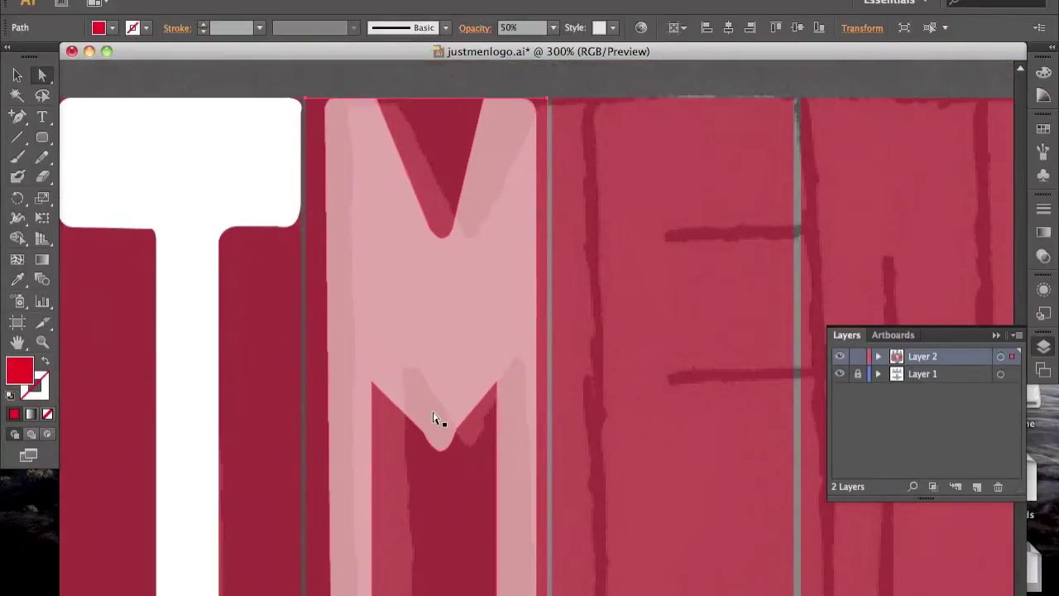
pyautogui.press('super+1')
pyautogui.keyDown('super'); pyautogui.click(434, 411); pyautogui.keyUp('super')
pyautogui.keyDown('super'); pyautogui.click(434, 411); pyautogui.keyUp('super')
pyautogui.moveTo(434, 411); pyautogui.dragTo(505, 362)
pyautogui.press('v')
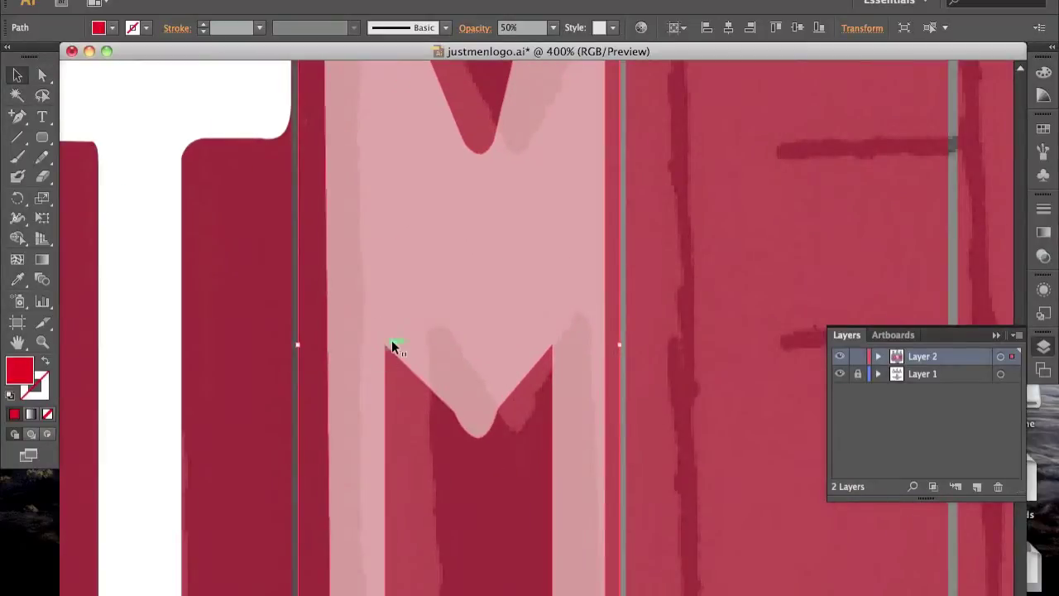
pyautogui.press('p')
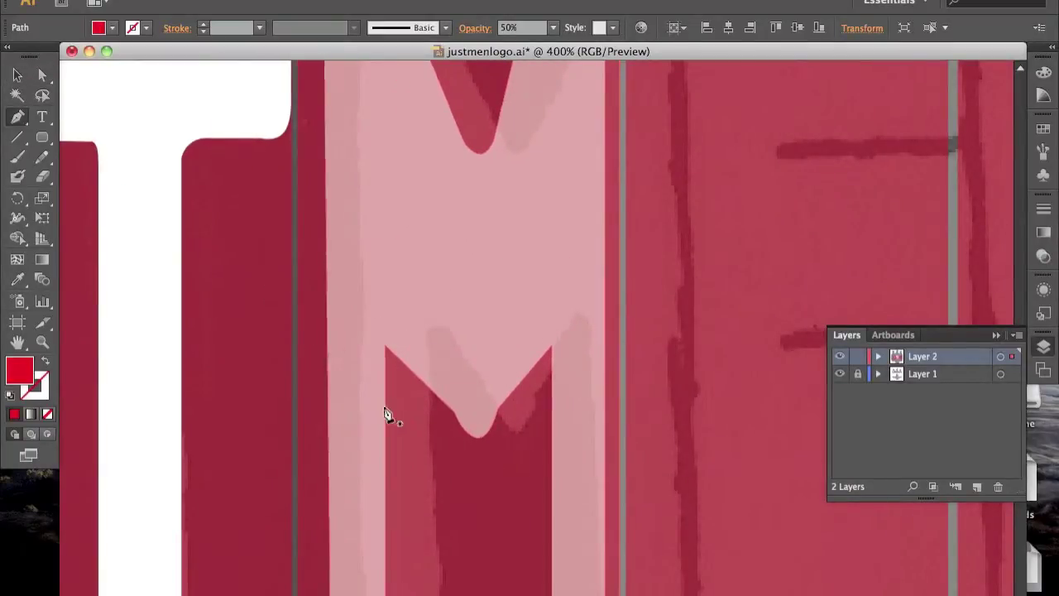
pyautogui.click(389, 349)
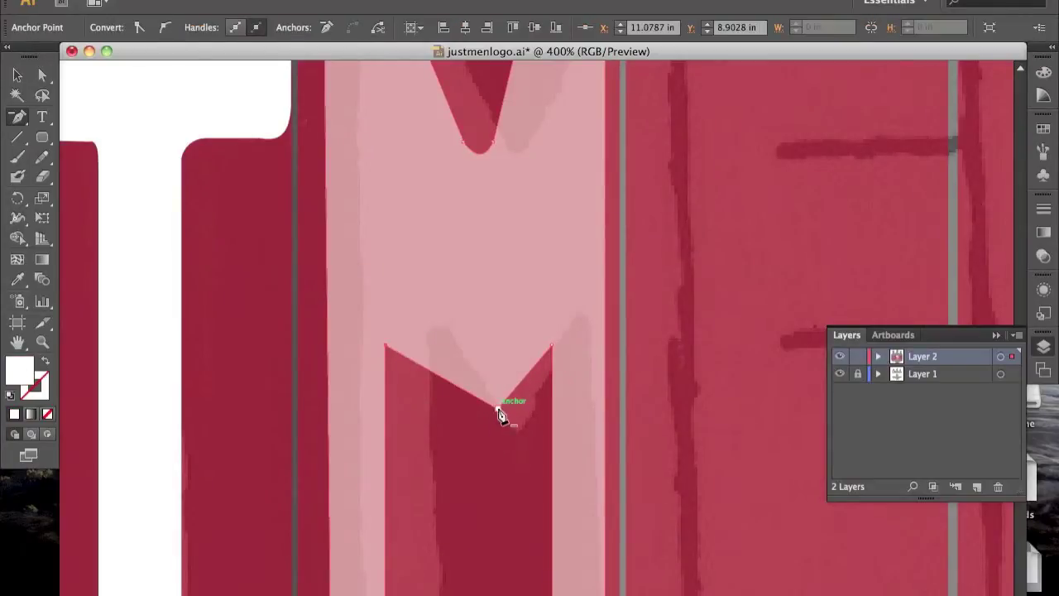
# Step: Restore the rectangle and trace the M's inner notch with curved anchors and a rounded tip
pyautogui.hotkey('ctrl', 'z')
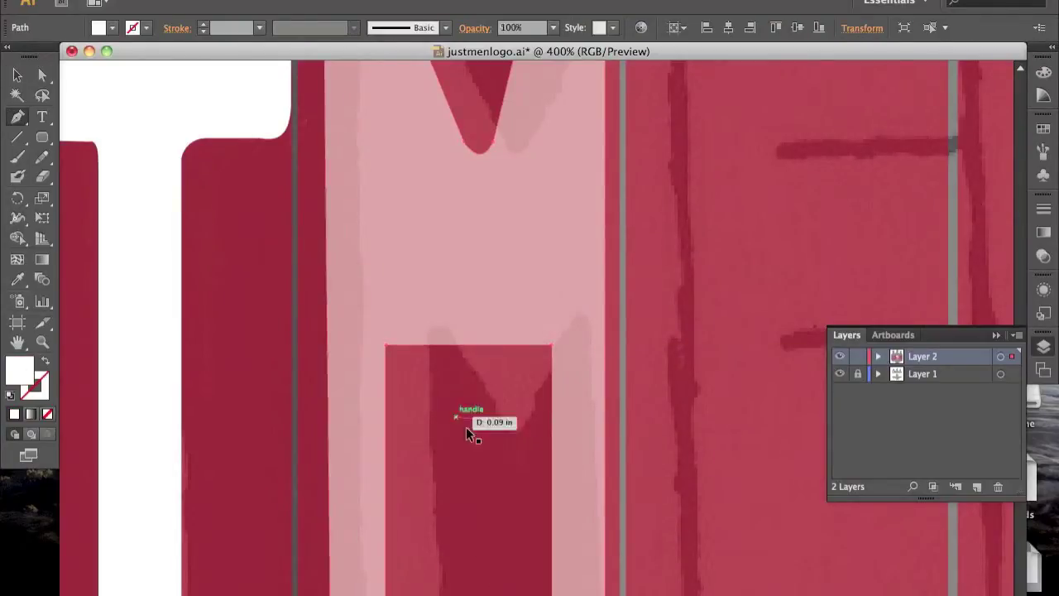
pyautogui.moveTo(472, 446); pyautogui.dragTo(553, 348)
pyautogui.moveTo(472, 444); pyautogui.dragTo(554, 348)
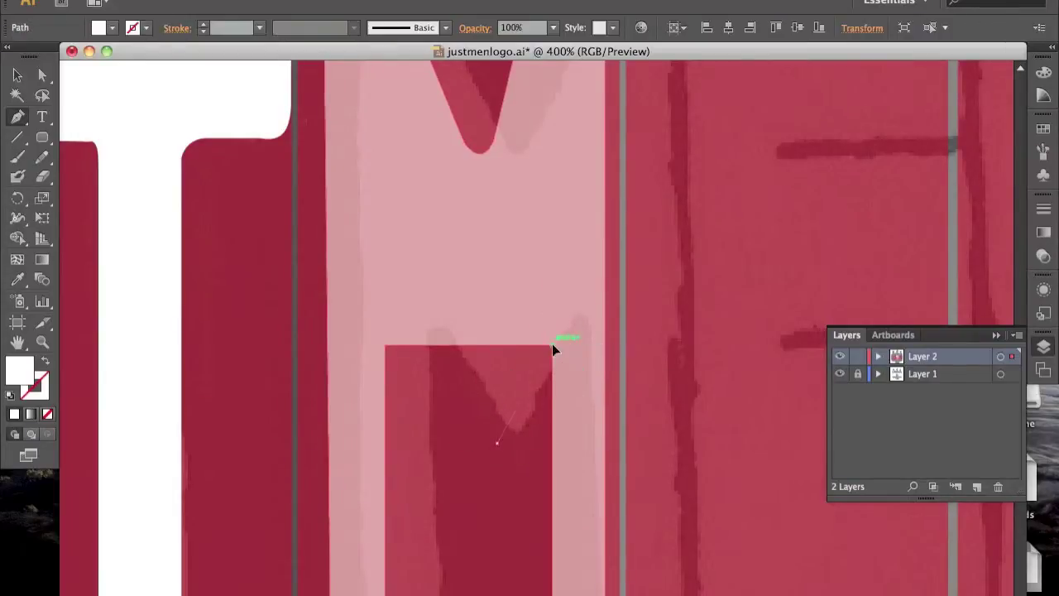
pyautogui.moveTo(502, 444); pyautogui.dragTo(471, 451)
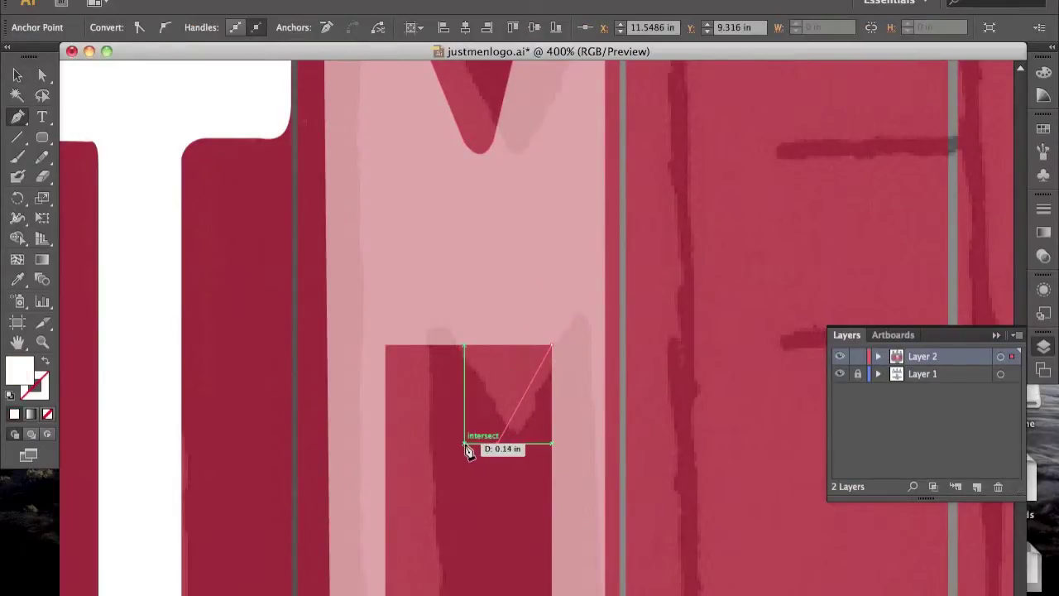
pyautogui.moveTo(463, 445)
pyautogui.mouseDown()
pyautogui.moveTo(453, 447)
pyautogui.moveTo(461, 435)
pyautogui.mouseUp()
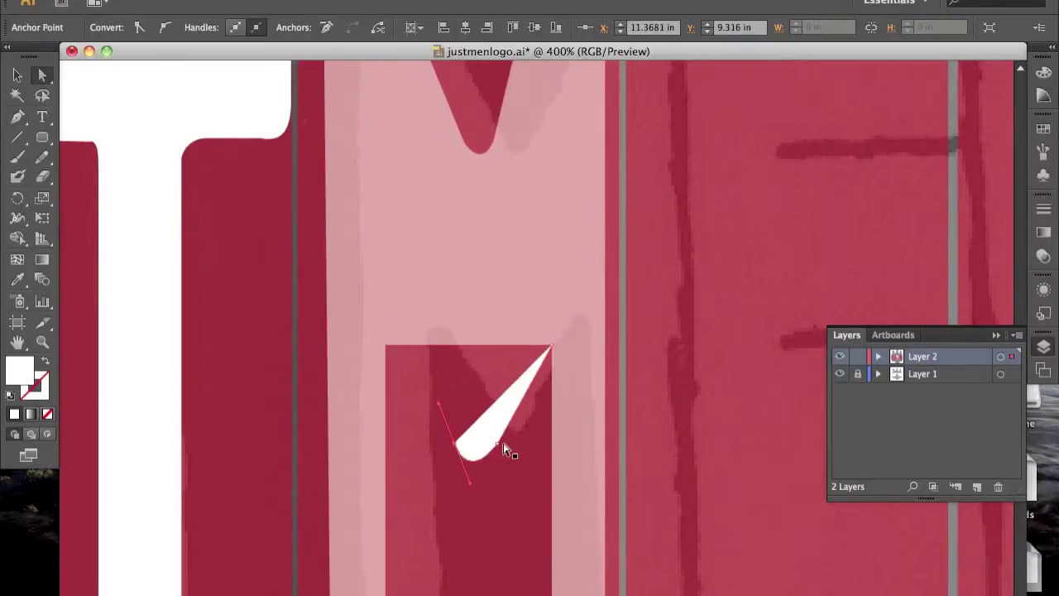
pyautogui.click(386, 346)
pyautogui.click(456, 445)
# Step: Adjust the notch's bottom anchor and set the notch path's opacity to 50%
pyautogui.press('v')
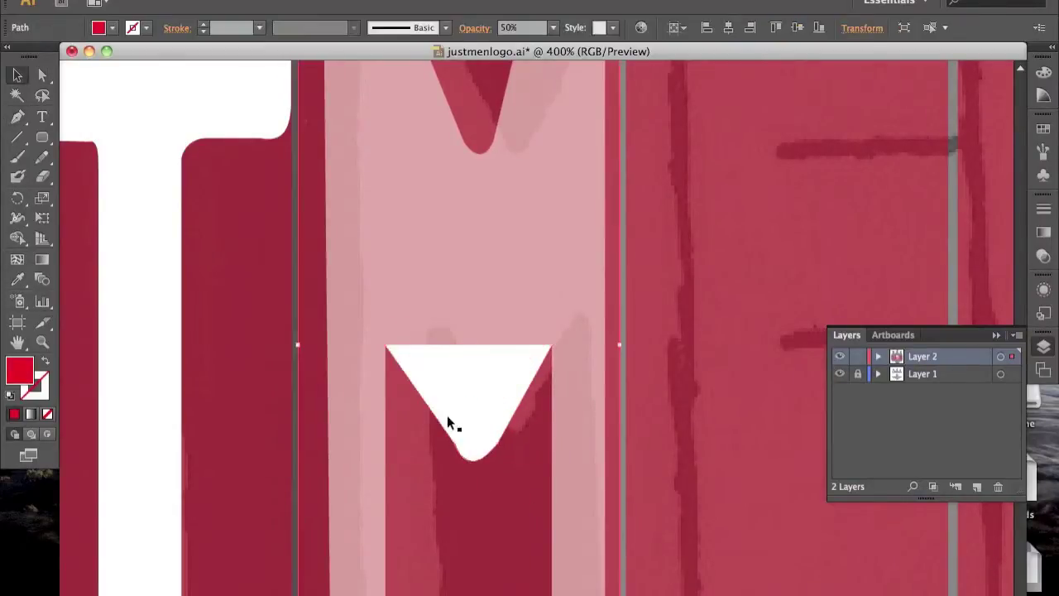
pyautogui.press('a')
pyautogui.click(454, 445)
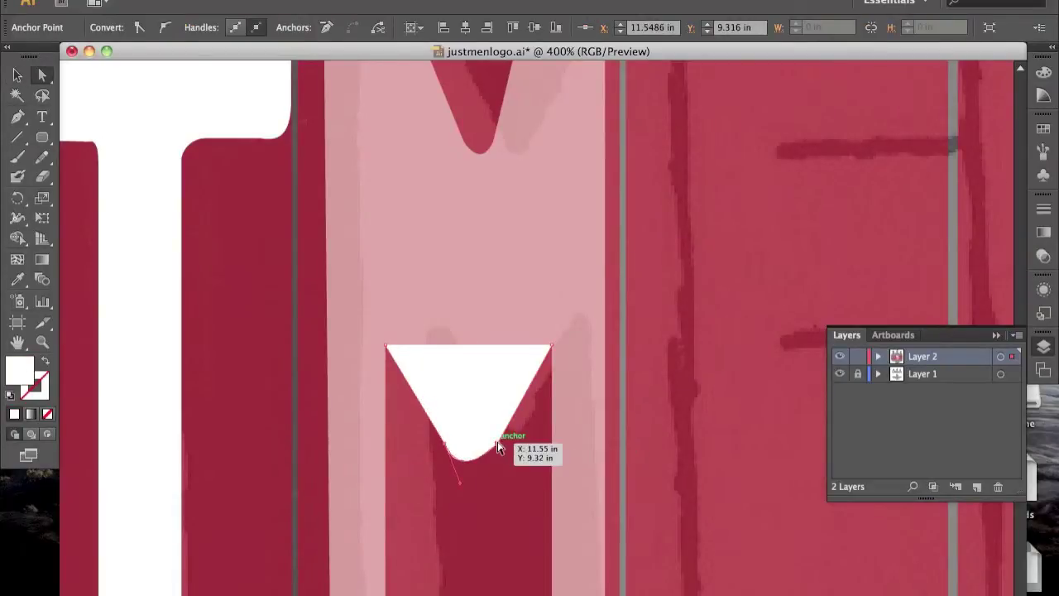
pyautogui.click(509, 374)
pyautogui.write('50')
pyautogui.press('Return')
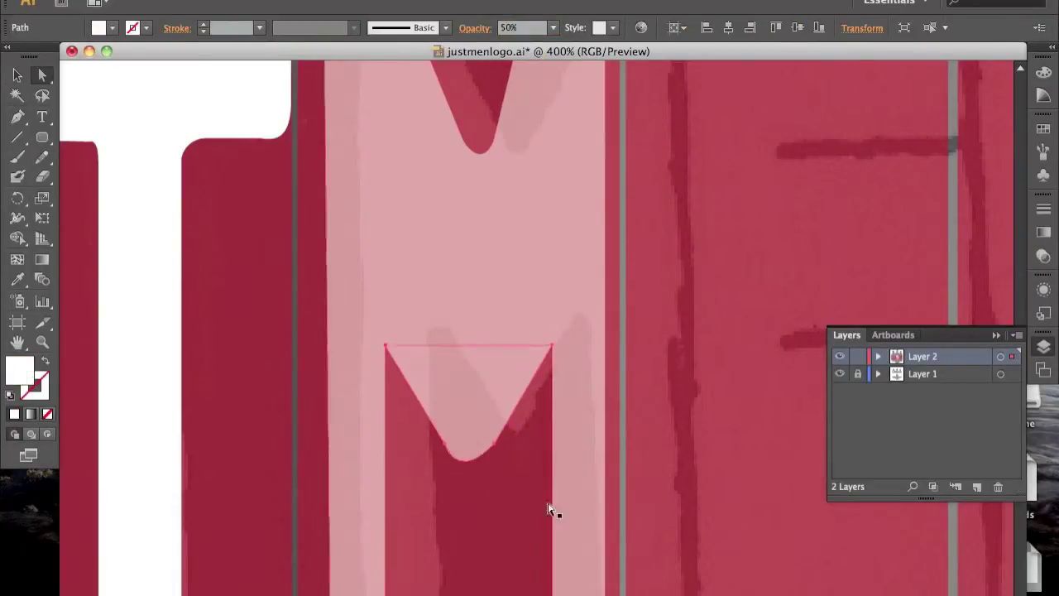
pyautogui.hotkey('ctrl', '-')
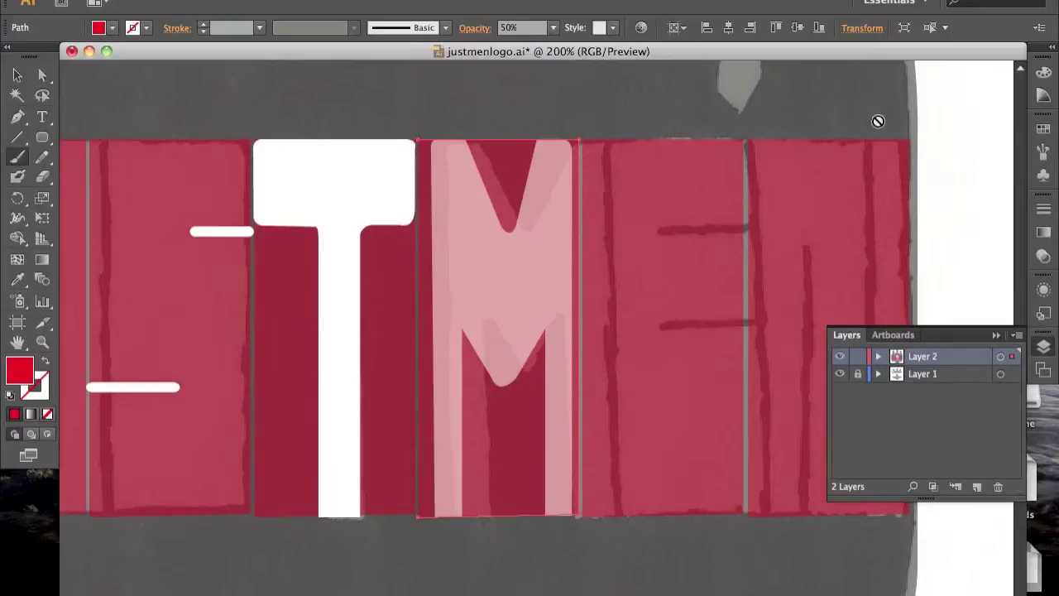
# Step: Set the M letter shape back to 100% opacity
pyautogui.press('v')
pyautogui.click(409, 125)
pyautogui.press('p')
pyautogui.moveTo(572, 334)
pyautogui.mouseDown()
pyautogui.moveTo(633, 265)
pyautogui.moveTo(582, 373)
pyautogui.moveTo(486, 361)
pyautogui.moveTo(359, 324)
pyautogui.mouseUp()
pyautogui.press('v')
pyautogui.click(354, 387)
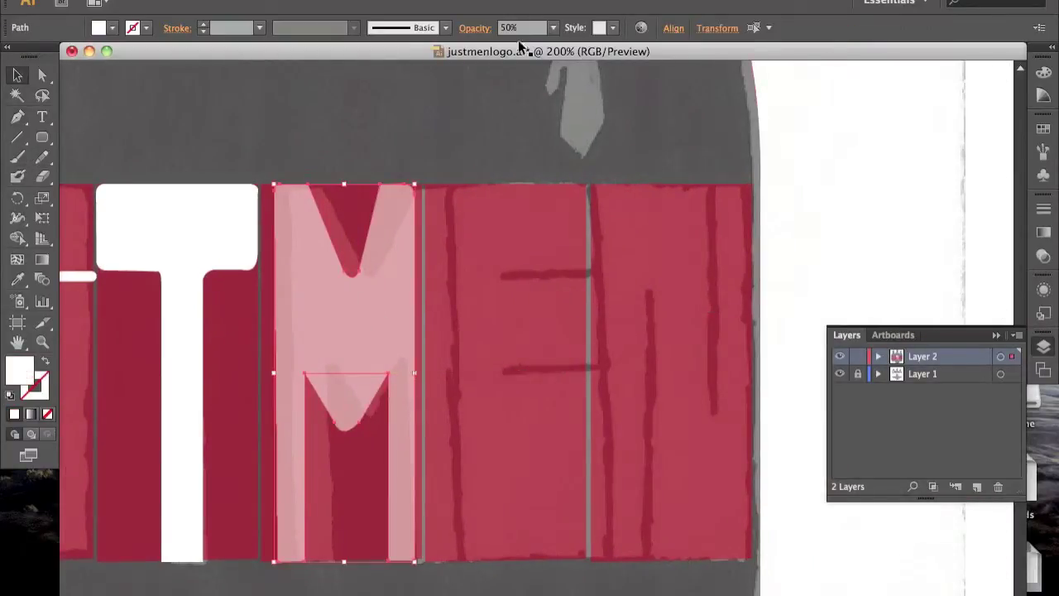
pyautogui.write('100')
pyautogui.click(810, 147)
# Step: Draw the E's upper crossbar and paste a copy lower for its lower bar
pyautogui.click(590, 275)
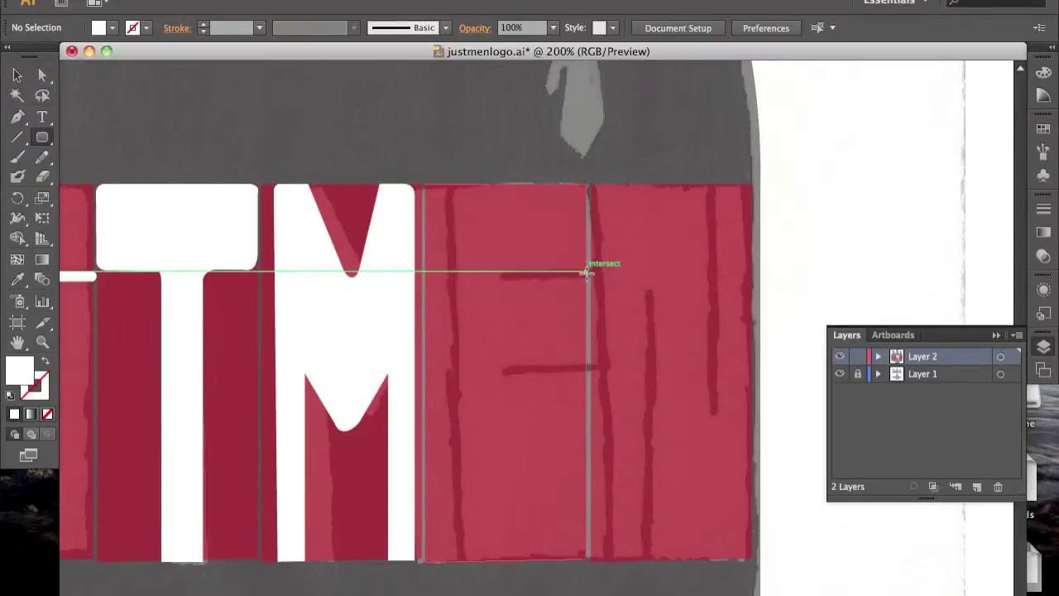
pyautogui.click(502, 276)
pyautogui.press('v')
pyautogui.hotkey('ctrl', 'c')
pyautogui.hotkey('ctrl', 'f')
pyautogui.hotkey('shift', 'Down')
pyautogui.hotkey('shift', 'Down')
pyautogui.hotkey('shift', 'Down')
pyautogui.click(831, 254)
# Step: Draw a thin white vertical strip in the N, then duplicate and lengthen it for the second stroke
pyautogui.press('m')
pyautogui.moveTo(707, 185); pyautogui.dragTo(714, 414)
pyautogui.press('v')
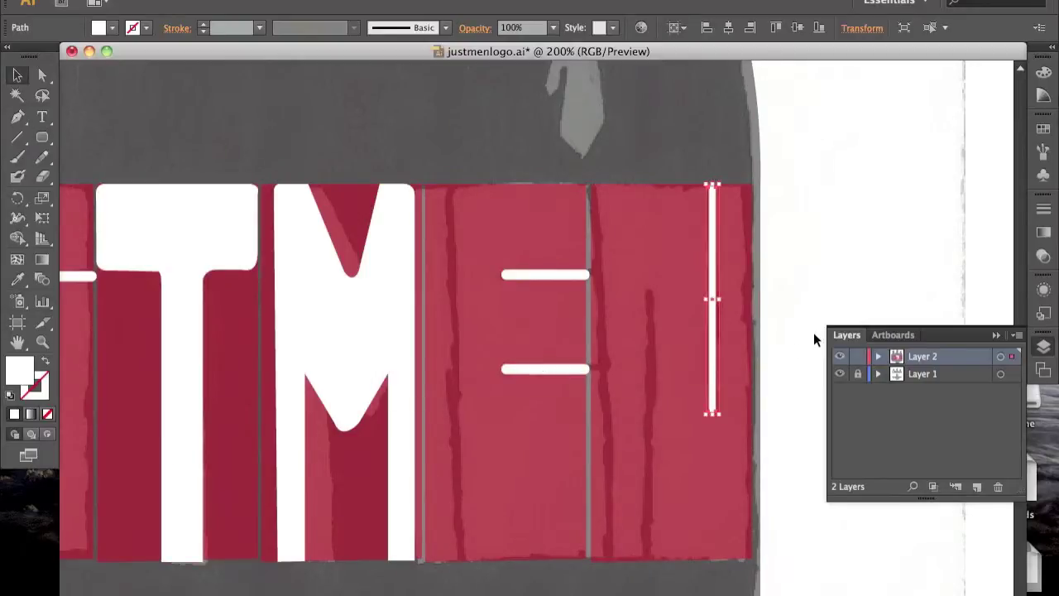
pyautogui.click(723, 331)
pyautogui.click(709, 379)
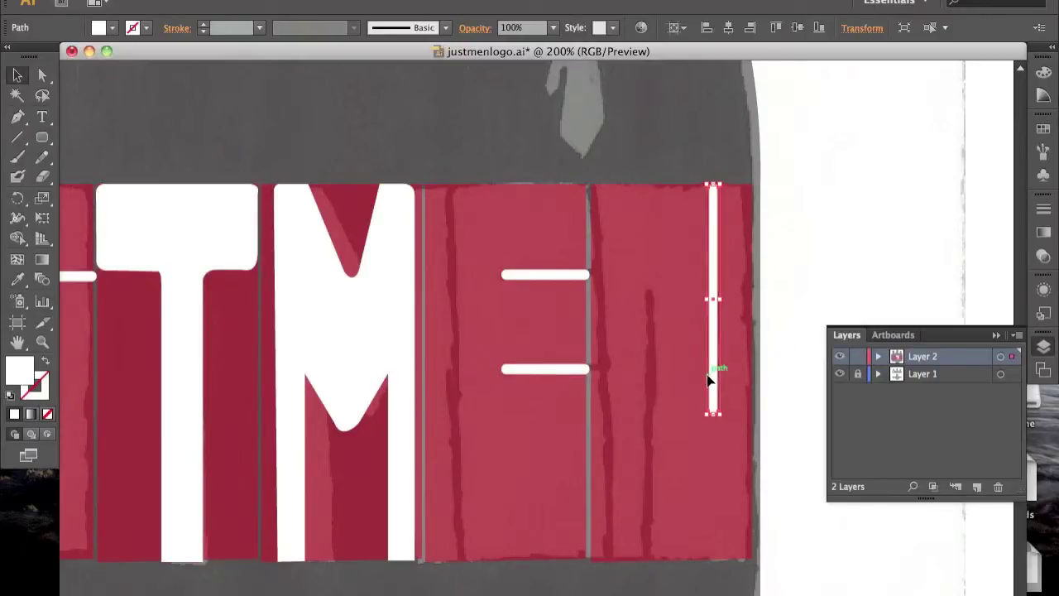
pyautogui.moveTo(722, 326); pyautogui.dragTo(658, 469)
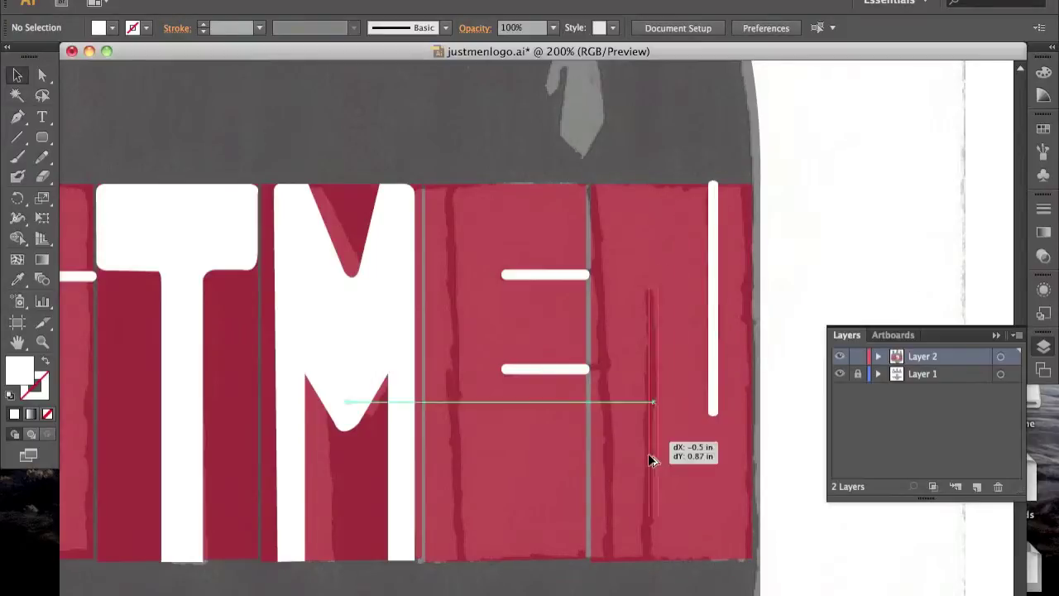
pyautogui.moveTo(650, 327); pyautogui.dragTo(650, 289)
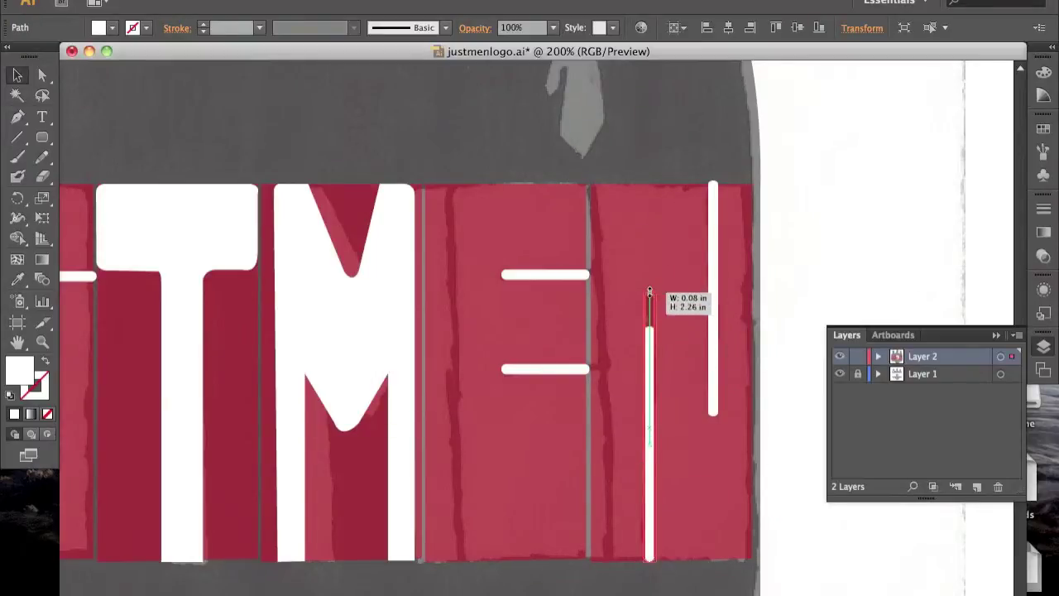
pyautogui.click(857, 231)
pyautogui.hotkey('ctrl', '-')
pyautogui.hotkey('ctrl', '-')
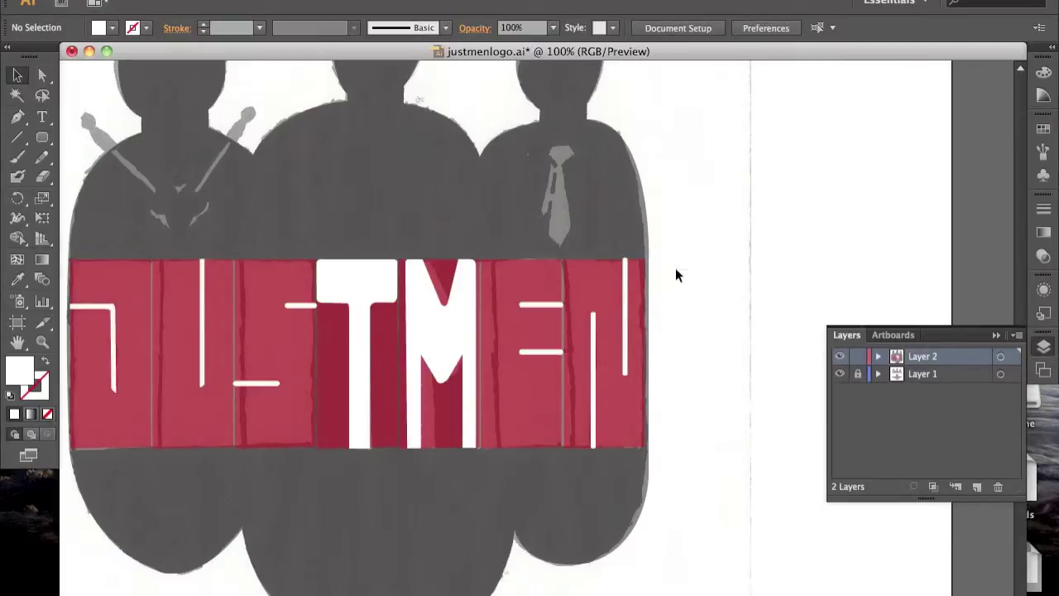
# Step: Merge the bars of the J, U, S and E into their blocks with Shape Builder
pyautogui.moveTo(711, 234); pyautogui.dragTo(125, 394)
pyautogui.hotkey('ctrl', '+')
pyautogui.hotkey('shift', 'm')
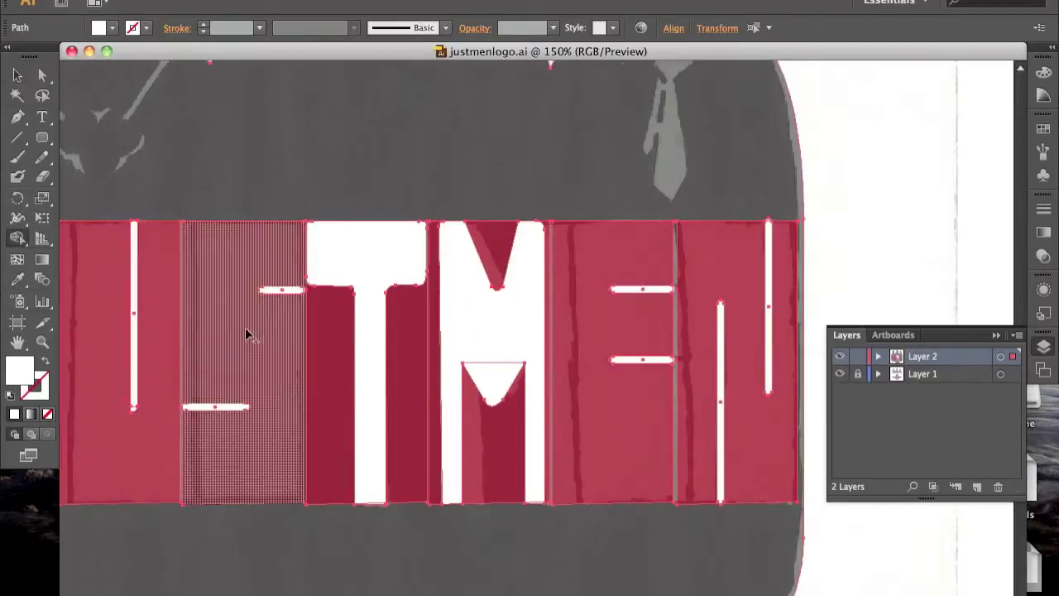
pyautogui.hscroll(-5, 245, 328)
pyautogui.click(384, 294)
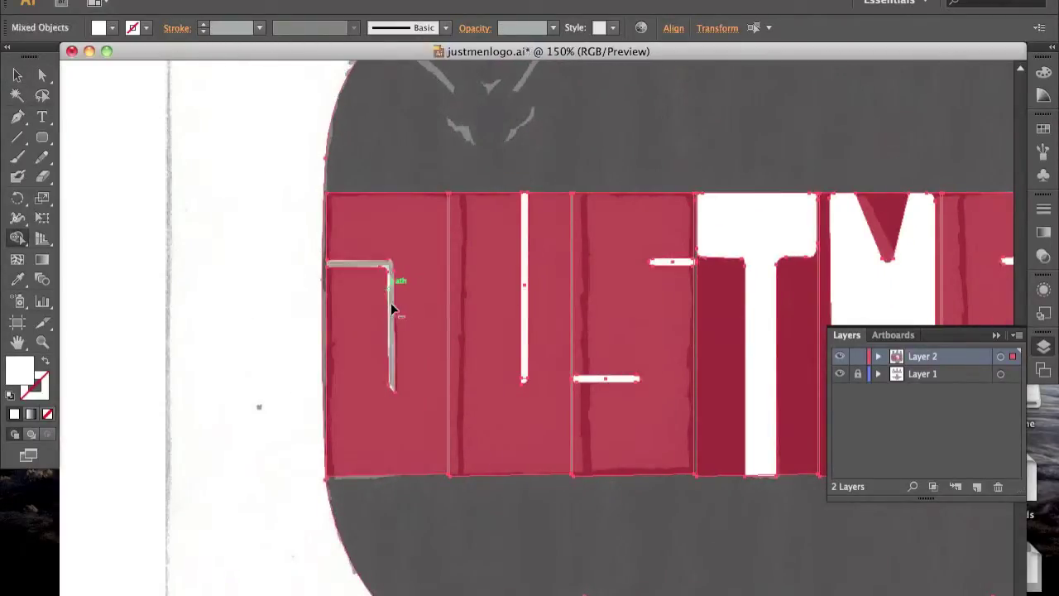
pyautogui.click(523, 347)
pyautogui.click(670, 263)
pyautogui.hscroll(5, 716, 234)
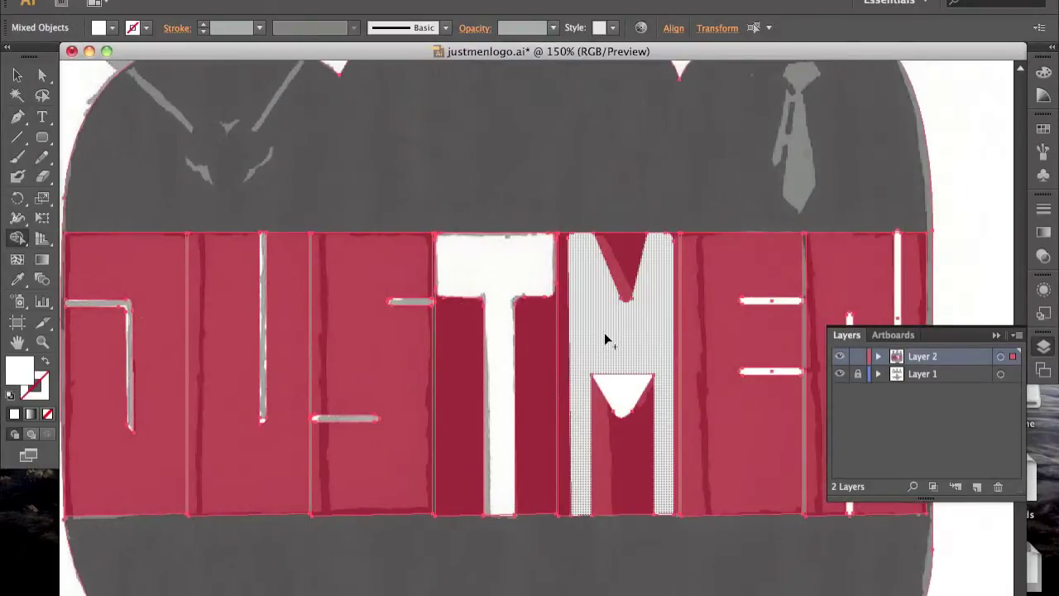
pyautogui.click(769, 301)
pyautogui.click(790, 374)
pyautogui.hscroll(5, 728, 370)
# Step: Paint the J, U, S, M and E letter faces white with Live Paint Bucket
pyautogui.press('v')
pyautogui.click(690, 286)
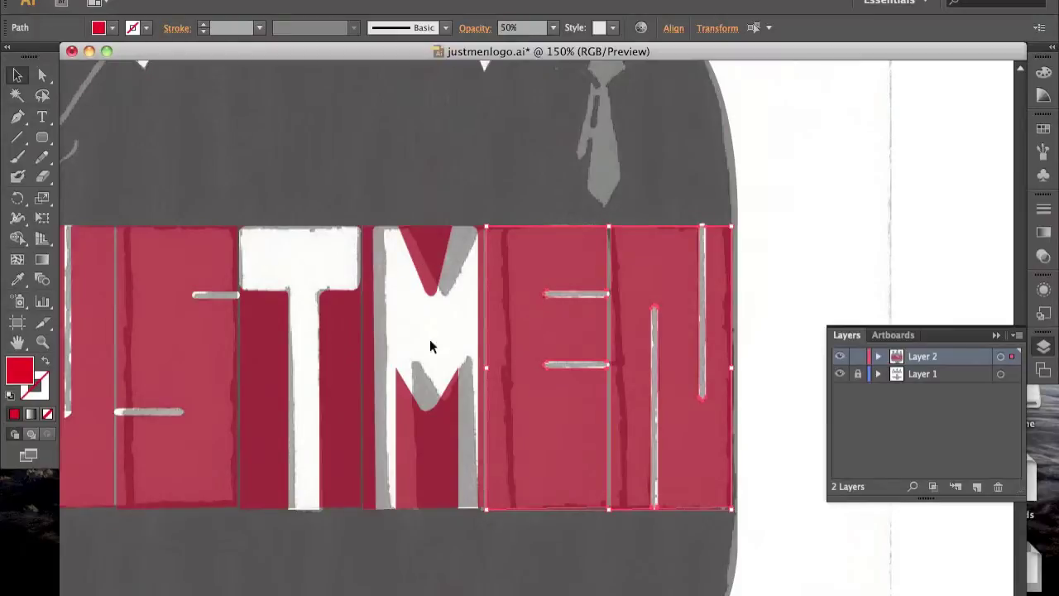
pyautogui.hscroll(-10, 180, 384)
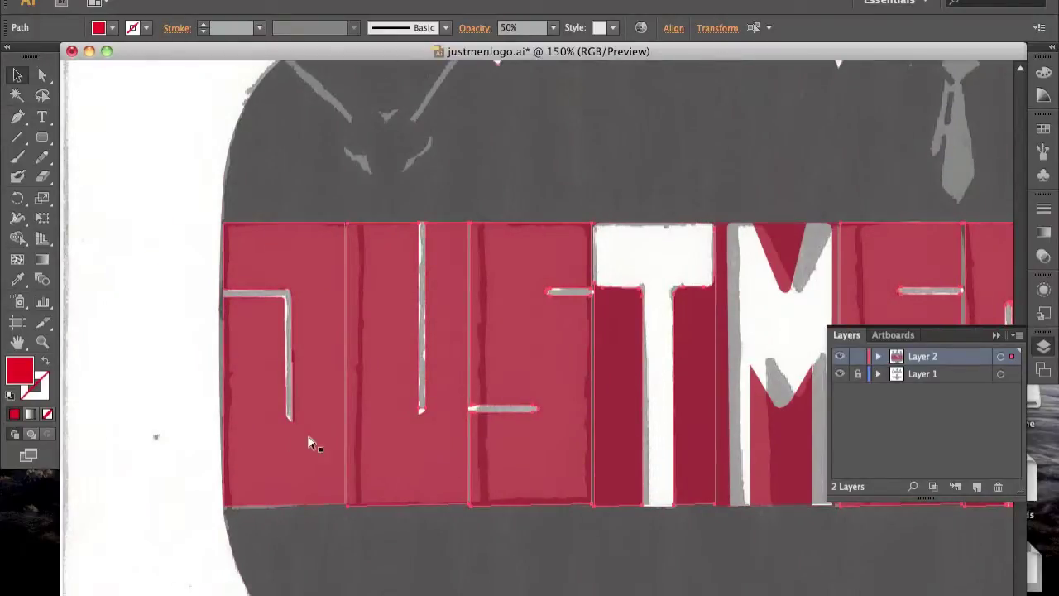
pyautogui.hotkey('ctrl', 'z')
pyautogui.hotkey('ctrl', 'z')
pyautogui.hotkey('ctrl', 'z')
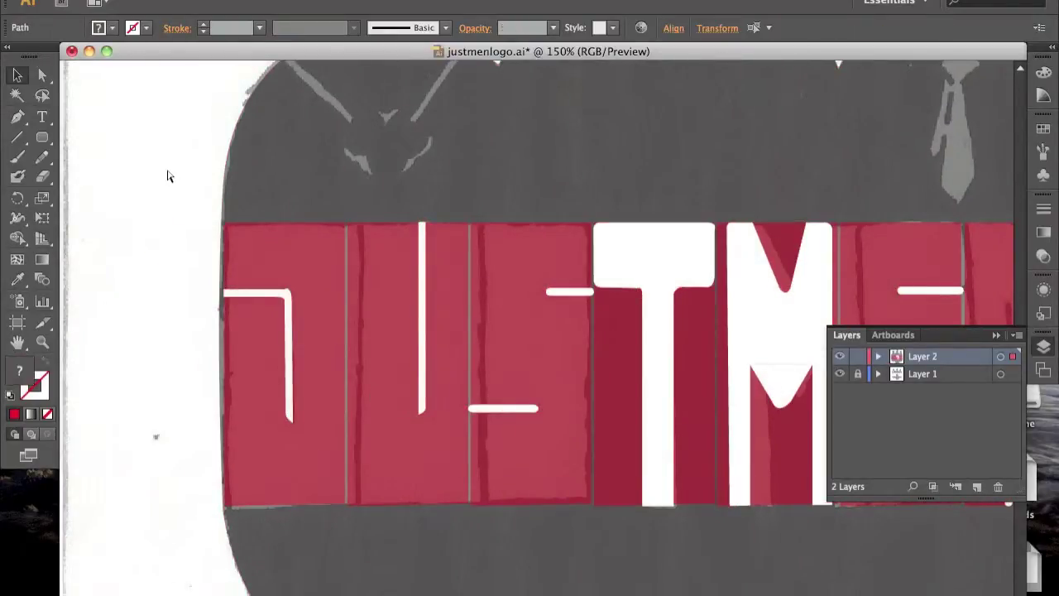
pyautogui.press('k')
pyautogui.moveTo(248, 273)
pyautogui.mouseDown()
pyautogui.moveTo(375, 279)
pyautogui.moveTo(620, 349)
pyautogui.moveTo(730, 334)
pyautogui.moveTo(781, 356)
pyautogui.mouseUp()
pyautogui.hscroll(3, 745, 347)
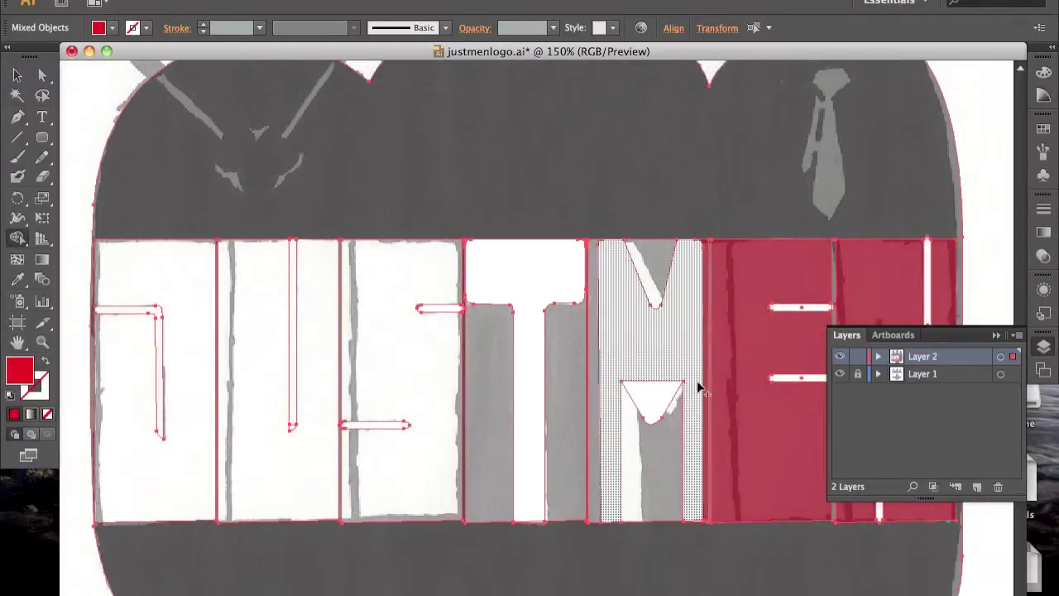
pyautogui.moveTo(707, 358); pyautogui.dragTo(872, 281)
pyautogui.click(750, 286)
pyautogui.hscroll(3, 728, 281)
pyautogui.scroll(-2, 727, 281)
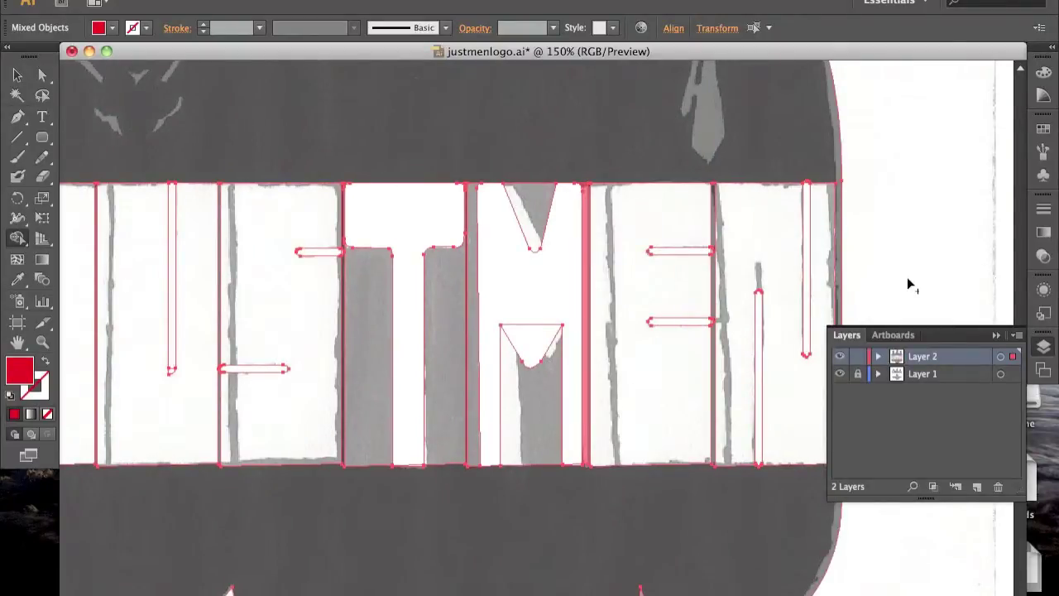
# Step: Select all the artwork, briefly opening and dismissing the colour picker
pyautogui.press('v')
pyautogui.hotkey('ctrl', 'shift', 'a')
pyautogui.hotkey('ctrl', 'a')
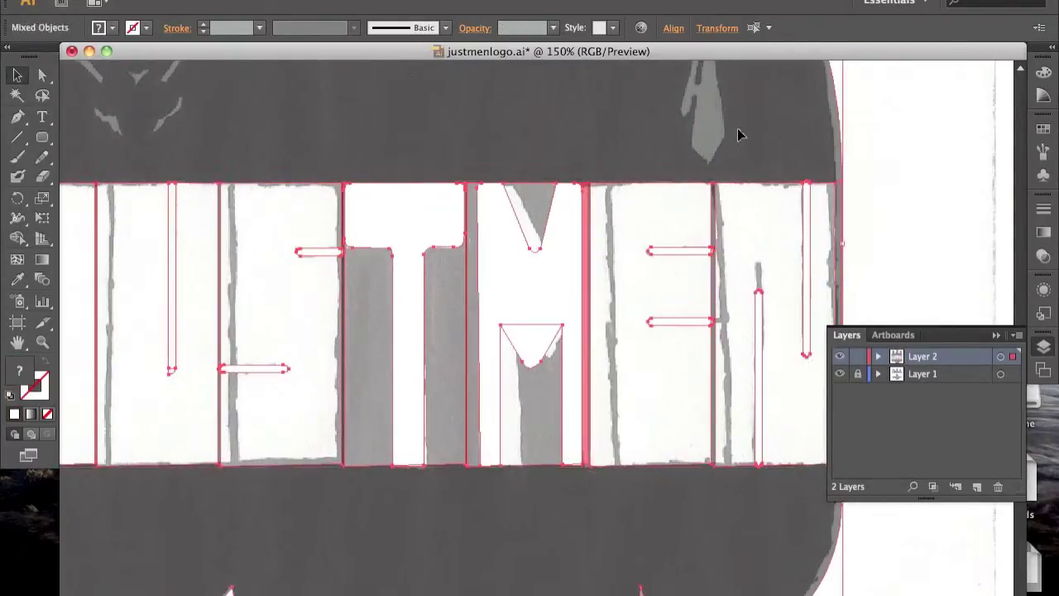
pyautogui.doubleClick(20, 372)
pyautogui.press('Escape')
pyautogui.hscroll(-3, 702, 220)
# Step: Set the stroke weight of all paths to 0 in Appearance, then inspect a U strip at 200%
pyautogui.click(1043, 288)
pyautogui.click(1045, 288)
pyautogui.click(858, 277)
pyautogui.click(884, 341)
pyautogui.click(925, 341)
pyautogui.click(765, 366)
pyautogui.write('0')
pyautogui.press('Return')
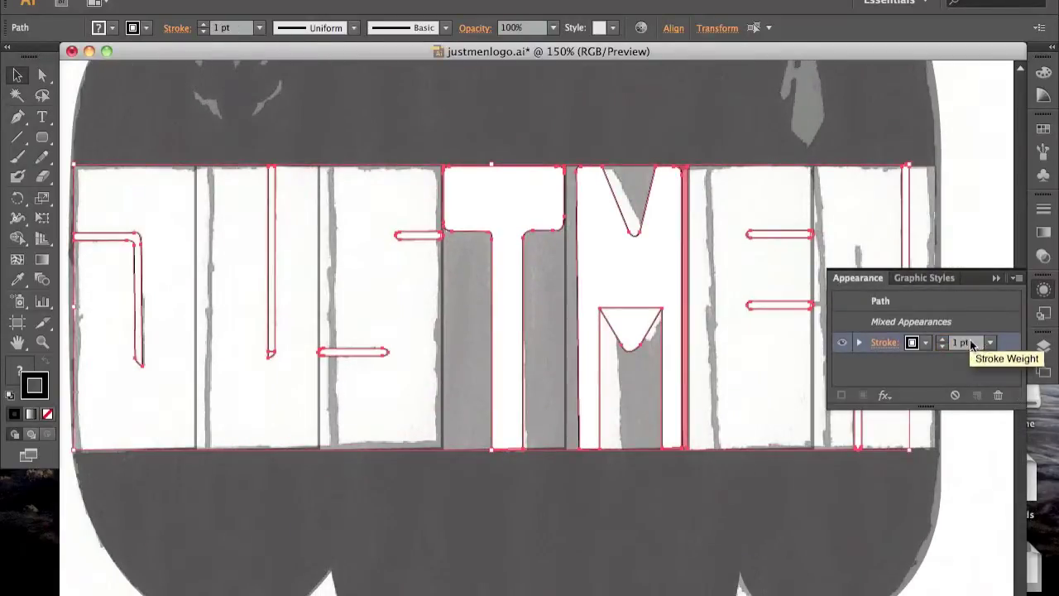
pyautogui.click(996, 277)
pyautogui.press('F7')
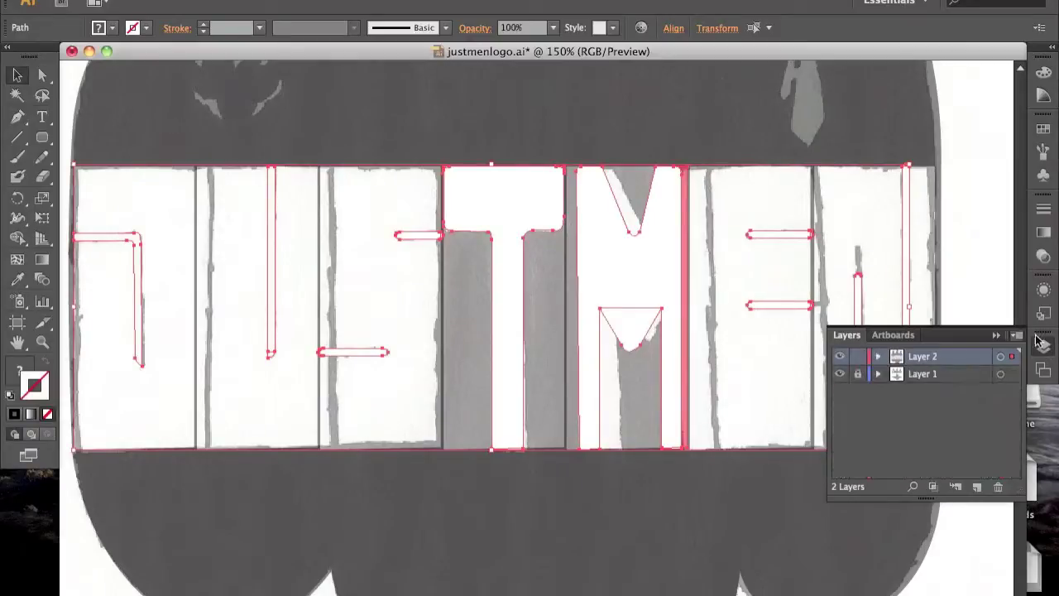
pyautogui.click(270, 349)
pyautogui.hotkey('ctrl', '=')
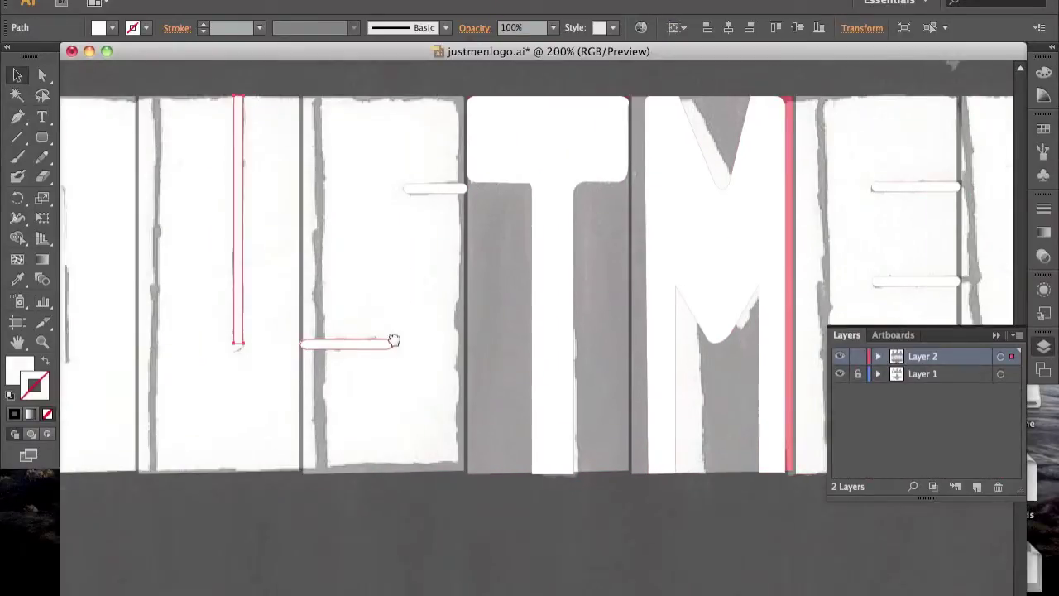
# Step: Select the letter blocks and bars across the logo
pyautogui.hotkey('ctrl', 'a')
pyautogui.scroll(5, 435, 416)
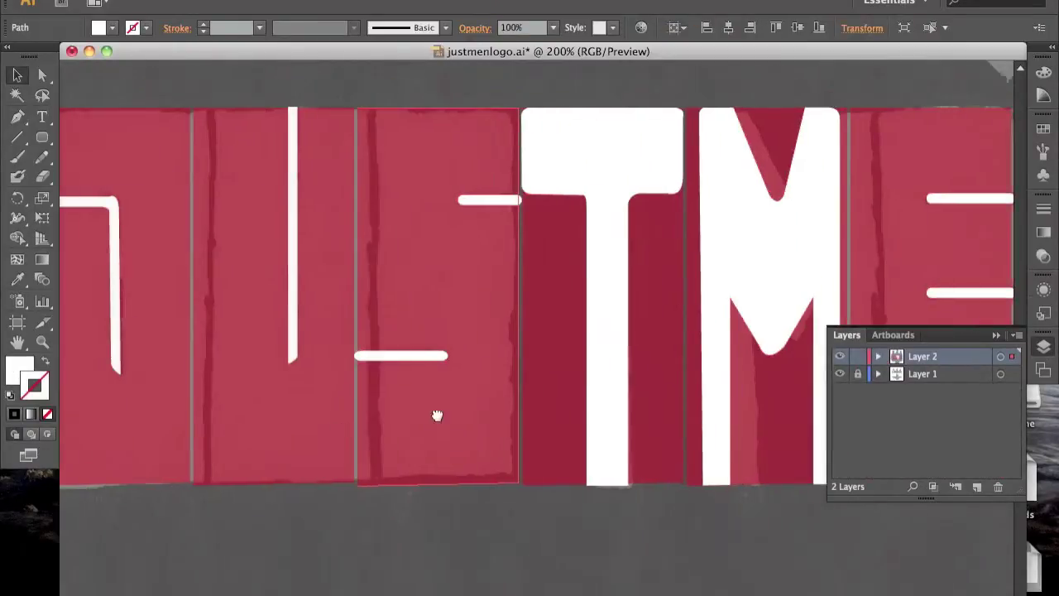
pyautogui.hscroll(-5, 501, 488)
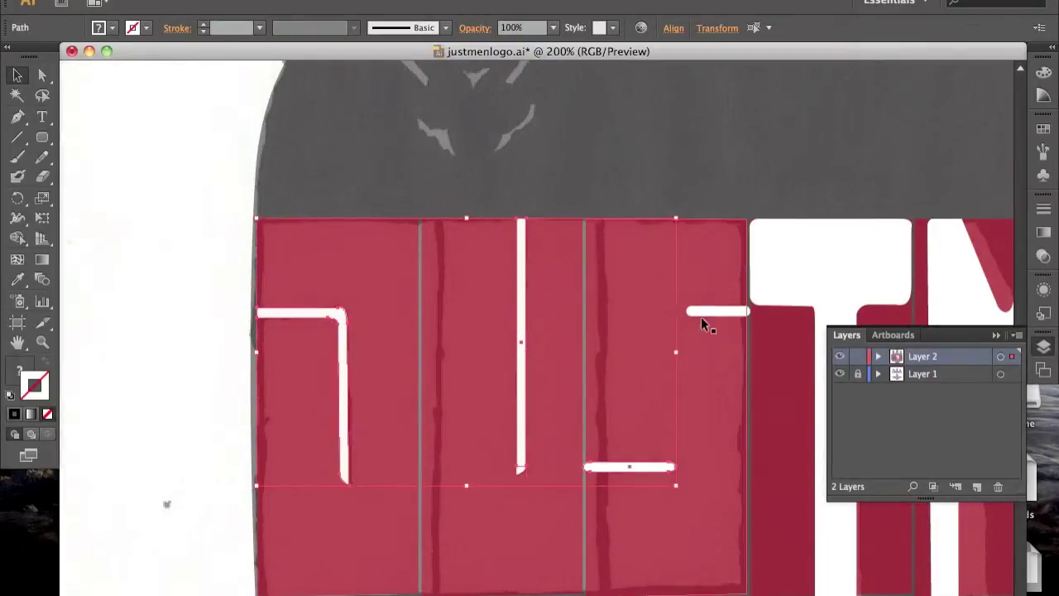
pyautogui.click(319, 372)
pyautogui.click(344, 316)
pyautogui.keyDown('shift'); pyautogui.click(520, 468); pyautogui.keyUp('shift')
pyautogui.keyDown('shift'); pyautogui.click(629, 466); pyautogui.keyUp('shift')
pyautogui.keyDown('shift'); pyautogui.click(719, 334); pyautogui.keyUp('shift')
pyautogui.keyDown('shift'); pyautogui.click(779, 289); pyautogui.keyUp('shift')
pyautogui.scroll(-1, 779, 290)
pyautogui.hscroll(4, 779, 289)
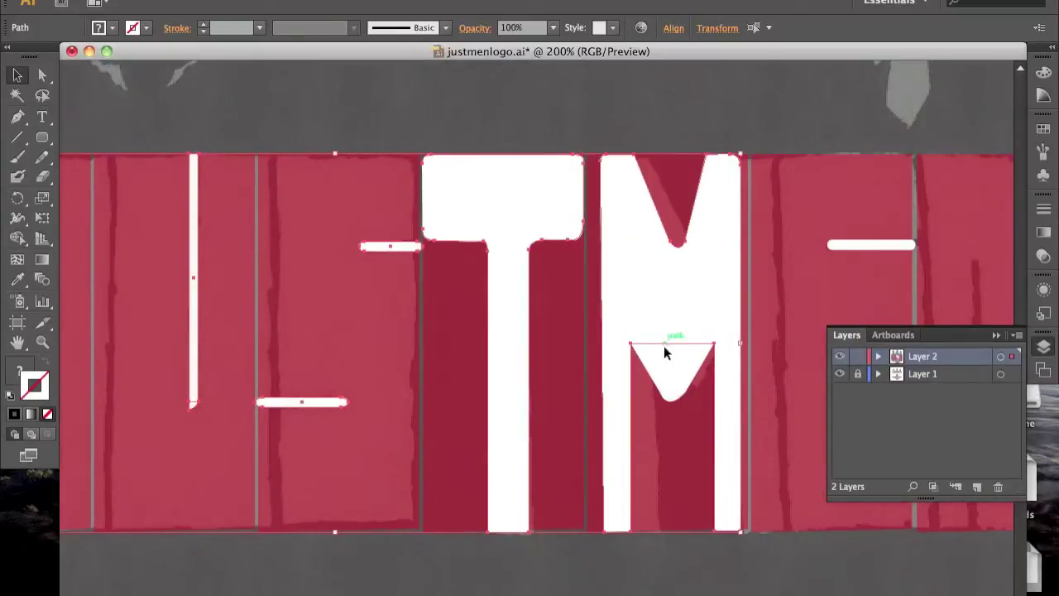
pyautogui.hscroll(3, 663, 346)
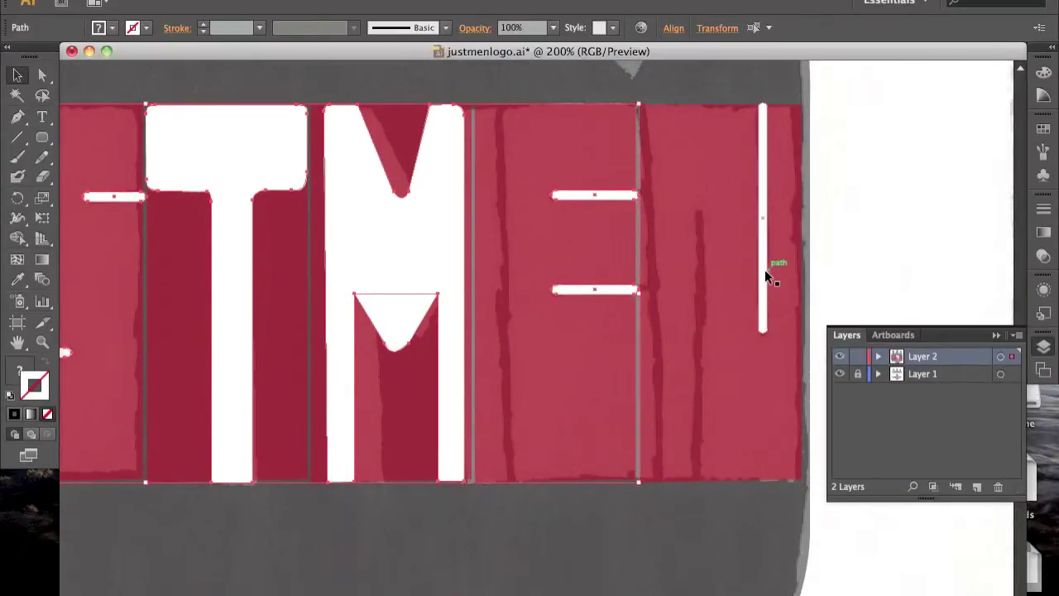
# Step: Give the selected letter shapes a near-white fill
pyautogui.click(14, 413)
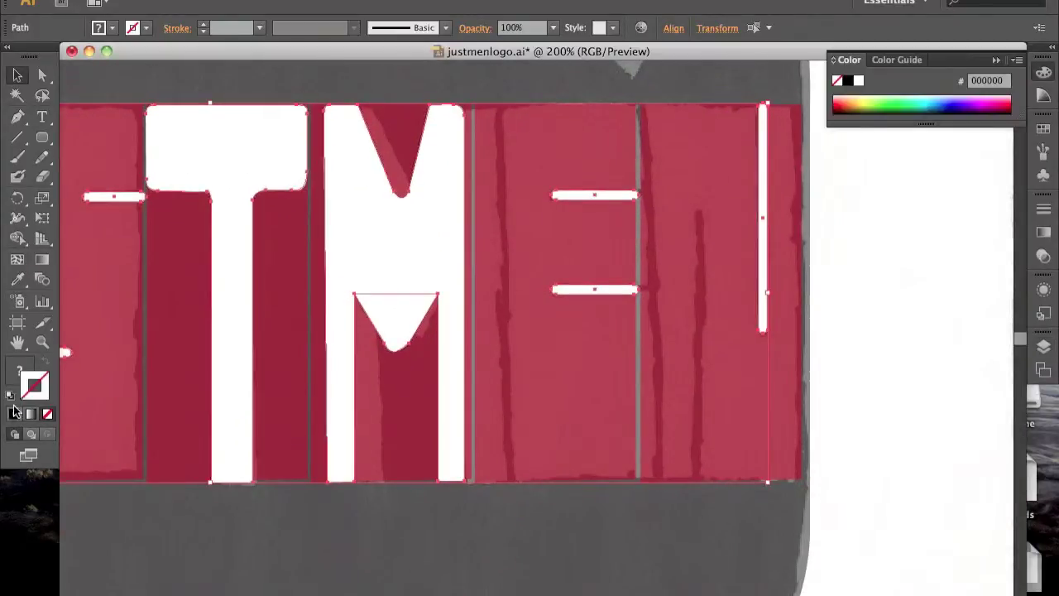
pyautogui.doubleClick(33, 382)
pyautogui.click(583, 148)
pyautogui.doubleClick(21, 374)
pyautogui.click(588, 144)
# Step: Make the N's vertical bar black, then copy it to the N's left and stretch it upward
pyautogui.click(800, 281)
pyautogui.click(763, 248)
pyautogui.doubleClick(21, 372)
pyautogui.click(555, 146)
pyautogui.click(608, 289)
pyautogui.moveTo(763, 217); pyautogui.dragTo(696, 360)
pyautogui.moveTo(697, 246); pyautogui.dragTo(699, 212)
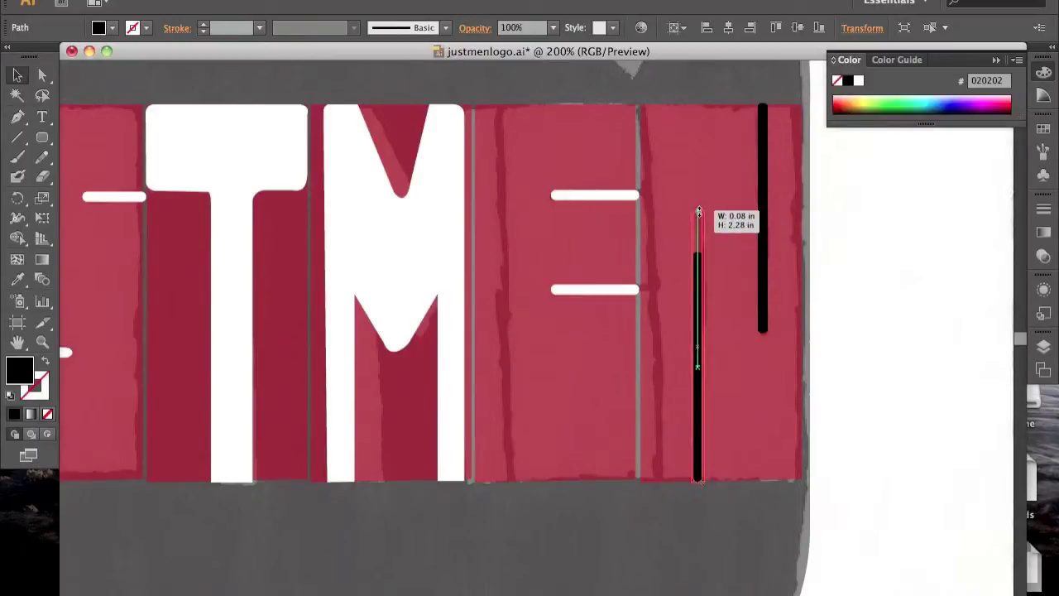
pyautogui.click(873, 299)
# Step: Briefly blacken the E bars, undo, then re-place and stretch the bar copy on the N's left
pyautogui.click(589, 291)
pyautogui.keyDown('shift'); pyautogui.click(593, 195); pyautogui.keyUp('shift')
pyautogui.doubleClick(22, 373)
pyautogui.click(557, 146)
pyautogui.hotkey('ctrl', 'z')
pyautogui.hotkey('ctrl', 'z')
pyautogui.hotkey('ctrl', 'z')
pyautogui.moveTo(747, 314); pyautogui.dragTo(687, 455)
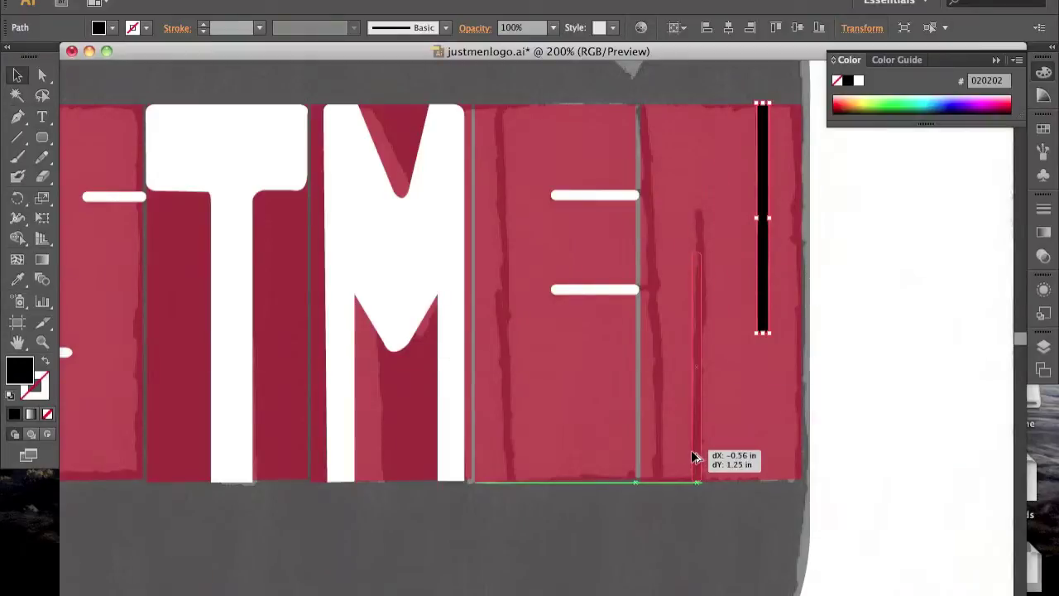
pyautogui.moveTo(699, 250)
pyautogui.mouseDown()
pyautogui.moveTo(703, 201)
pyautogui.moveTo(700, 212)
pyautogui.mouseUp()
pyautogui.click(672, 295)
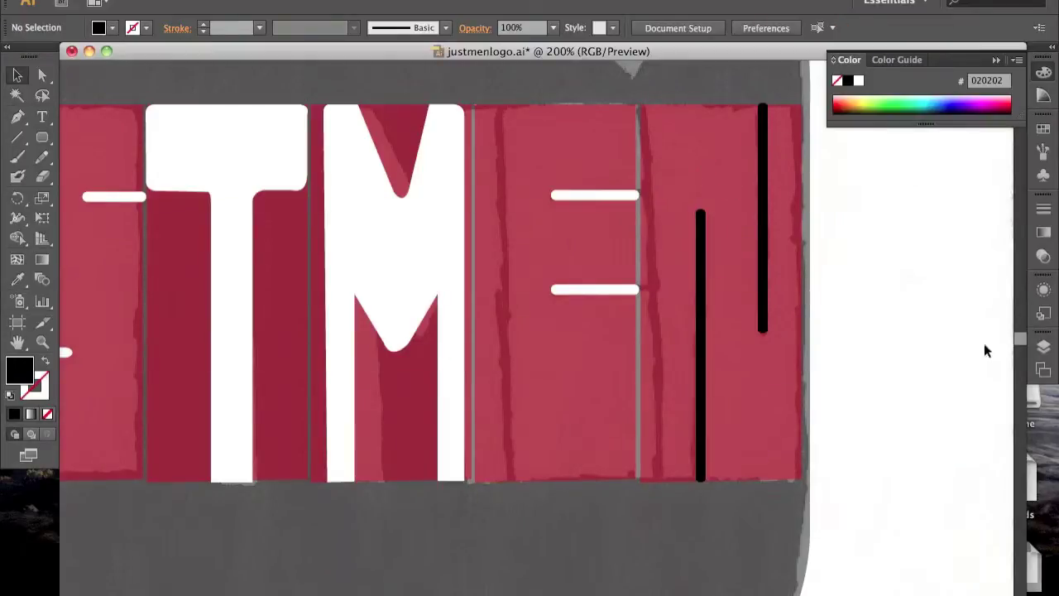
# Step: Set the semi-transparent red letter blocks to 100% opacity
pyautogui.click(1043, 346)
pyautogui.click(668, 93)
pyautogui.click(521, 28)
pyautogui.write('100')
pyautogui.press('Return')
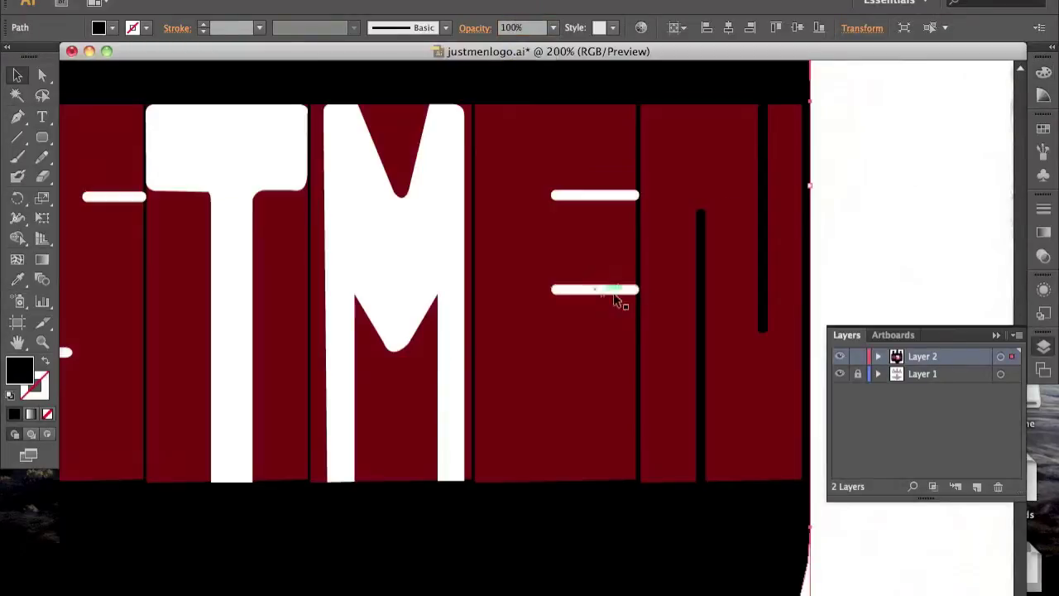
# Step: Confirm full opacity, select all artwork, and hide the traced sketch layer
pyautogui.hotkey('ctrl', '1')
pyautogui.hotkey('ctrl', '+')
pyautogui.hotkey('ctrl', '+')
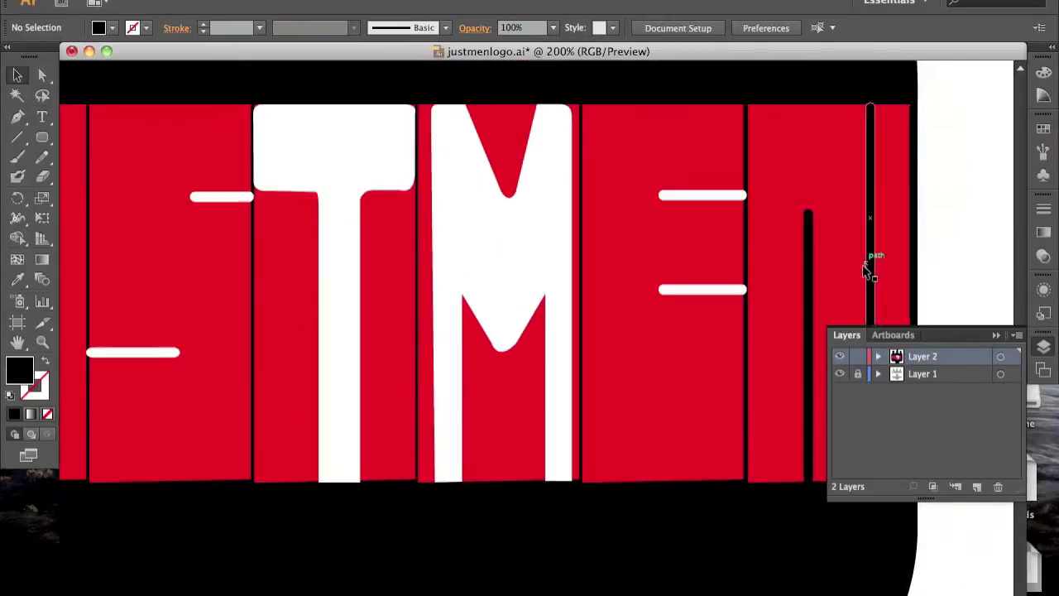
pyautogui.hotkey('ctrl', '-')
pyautogui.hotkey('ctrl', 'a')
pyautogui.hotkey('shift', 'm')
pyautogui.click(839, 374)
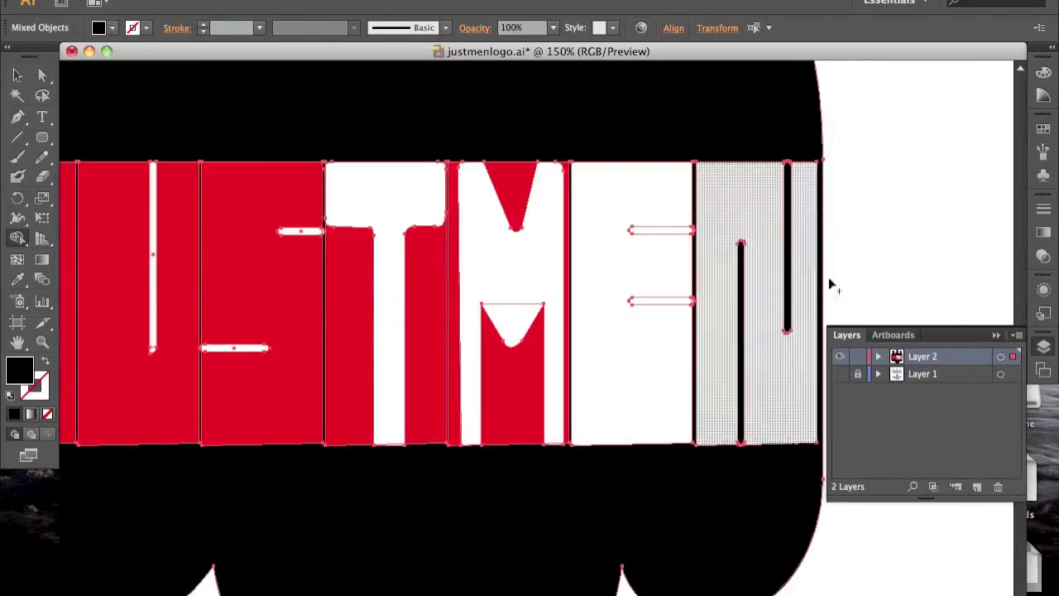
# Step: Merge the N letter region into one shape with Shape Builder, then zoom to the E and N
pyautogui.press('v')
pyautogui.hotkey('shift', 'm')
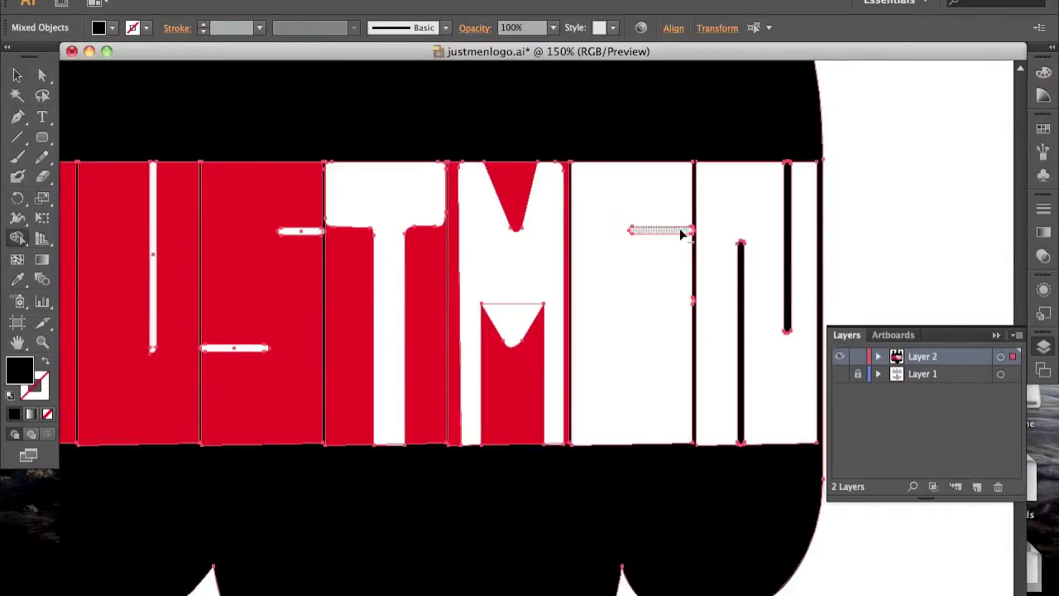
pyautogui.click(674, 356)
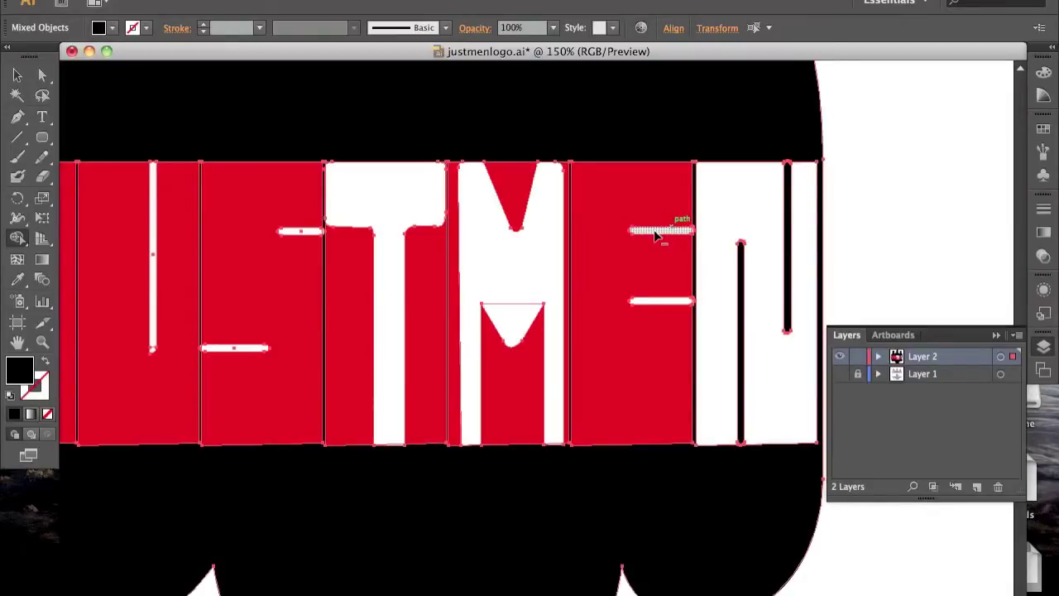
pyautogui.click(657, 236)
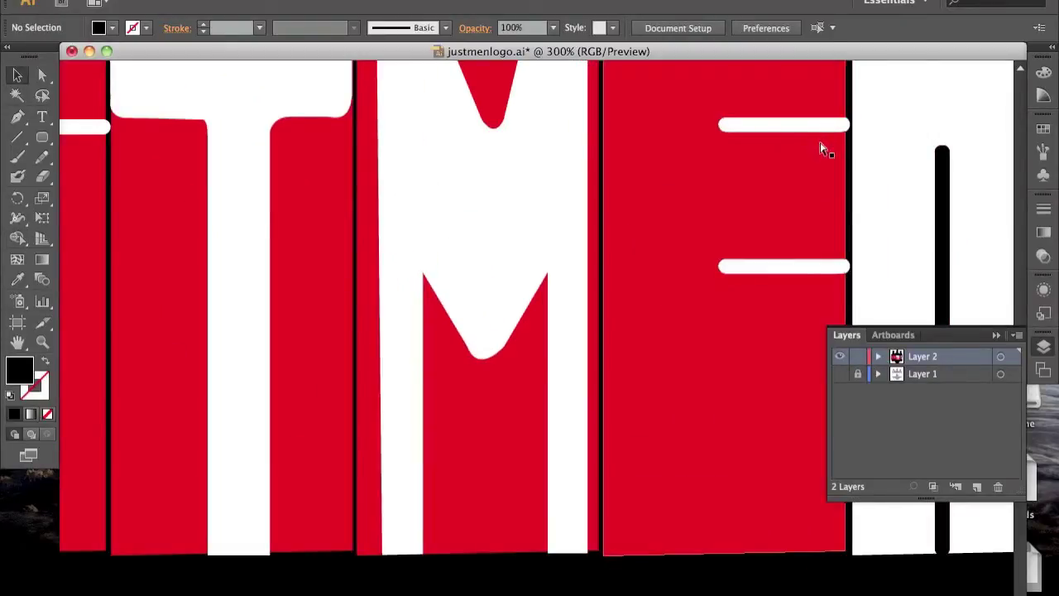
pyautogui.press('v')
pyautogui.hotkey('ctrl', 'shift', 'a')
pyautogui.click(673, 231)
pyautogui.hotkey('ctrl', '=')
pyautogui.hotkey('ctrl', '=')
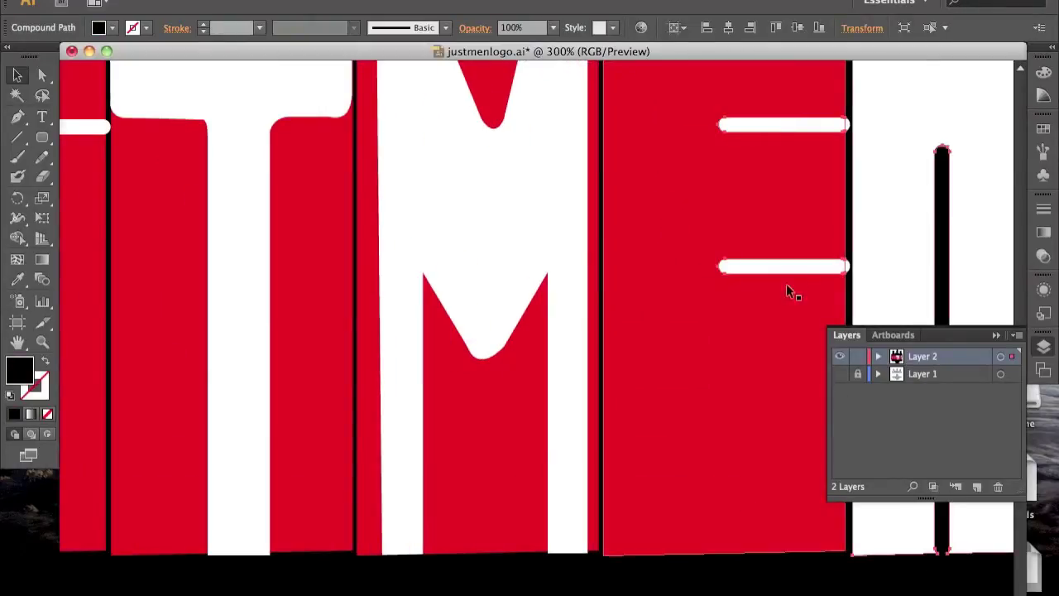
pyautogui.hotkey('ctrl', 'shift', 'a')
pyautogui.moveTo(769, 284); pyautogui.dragTo(509, 306)
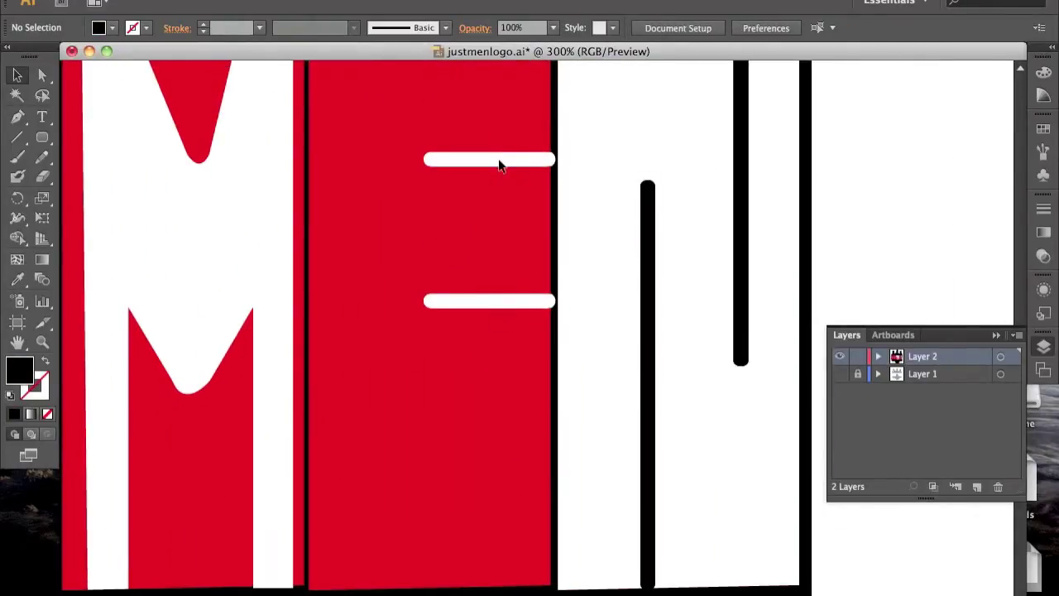
# Step: At 150% zoom, begin selecting the letter shapes, starting with the M
pyautogui.hotkey('ctrl', 'a')
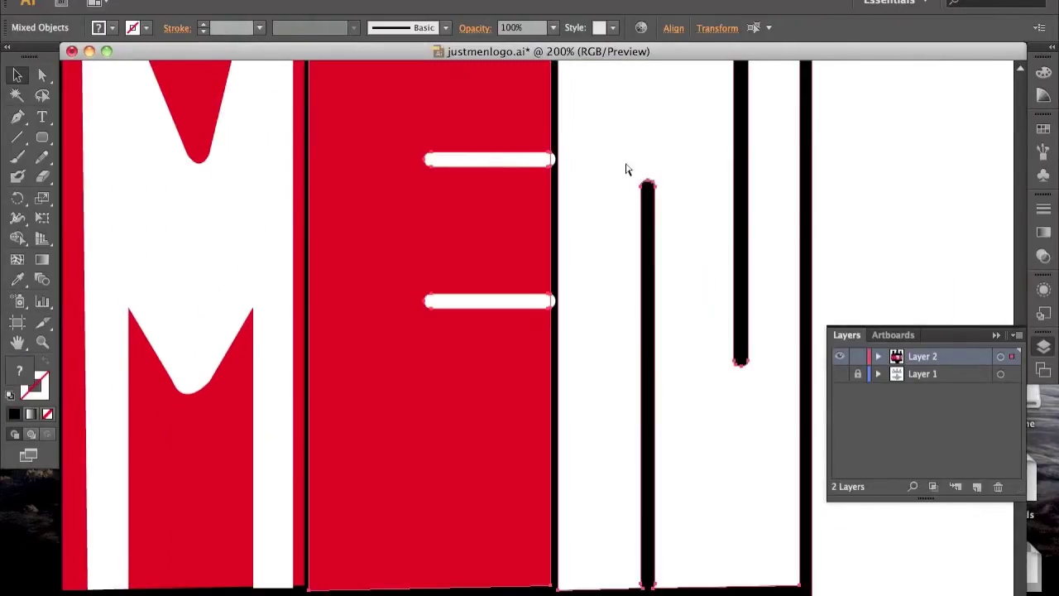
pyautogui.hotkey('ctrl', '-')
pyautogui.hotkey('ctrl', '-')
pyautogui.click(513, 143)
pyautogui.click(386, 331)
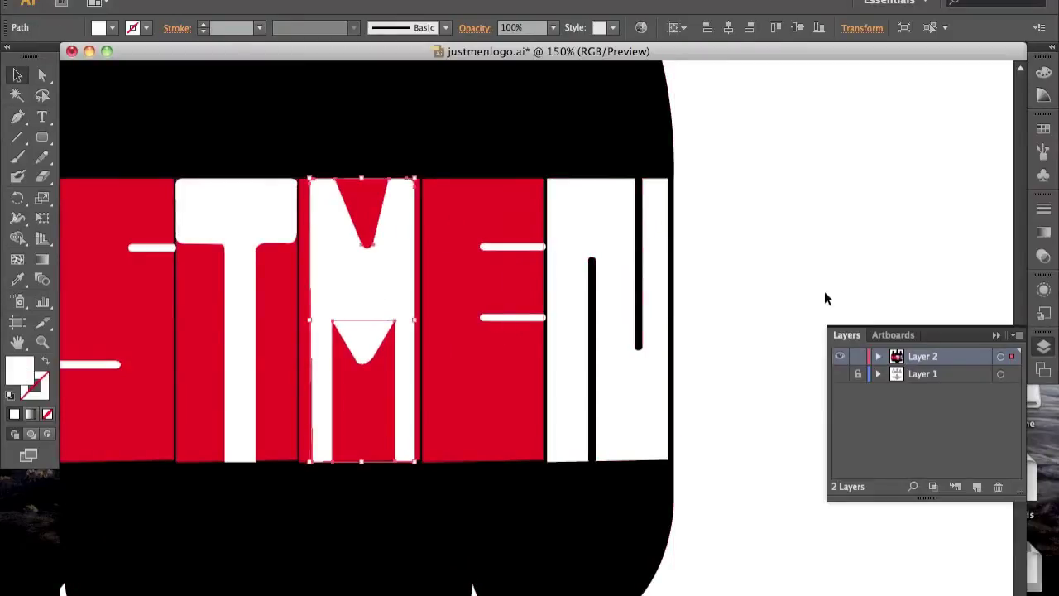
pyautogui.hscroll(-5, 824, 290)
pyautogui.keyDown('shift'); pyautogui.click(211, 366); pyautogui.keyUp('shift')
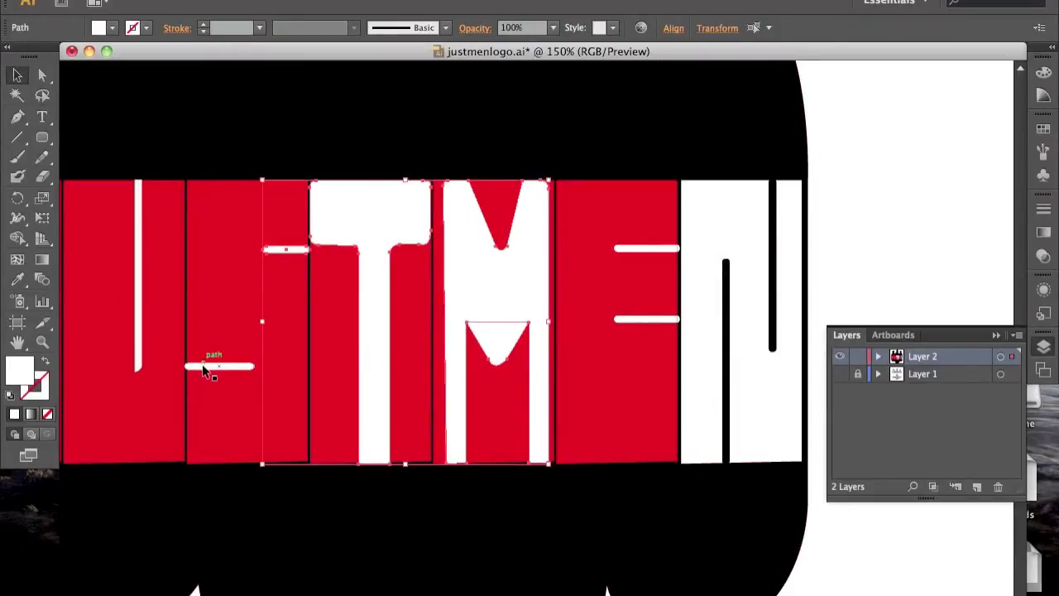
# Step: Add the J, U and S shapes to the selection and fill them, plus a small remaining bar, black
pyautogui.keyDown('shift'); pyautogui.click(139, 307); pyautogui.keyUp('shift')
pyautogui.hscroll(-10, 141, 307)
pyautogui.keyDown('shift'); pyautogui.click(350, 290); pyautogui.keyUp('shift')
pyautogui.keyDown('shift'); pyautogui.click(105, 29); pyautogui.keyUp('shift')
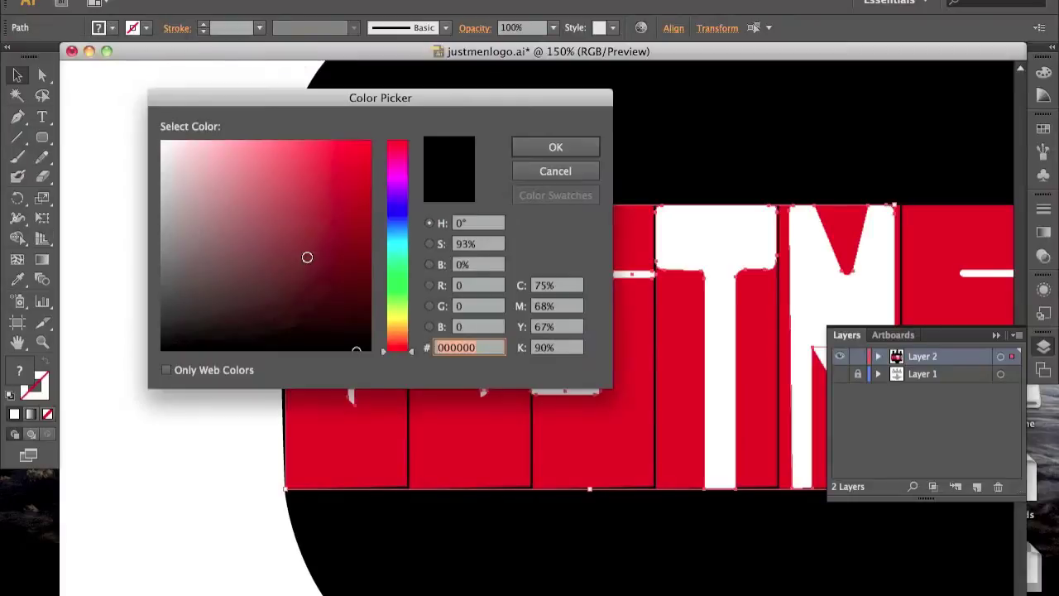
pyautogui.click(553, 145)
pyautogui.click(294, 375)
pyautogui.keyDown('shift'); pyautogui.click(99, 28); pyautogui.keyUp('shift')
pyautogui.press('Return')
pyautogui.click(984, 124)
# Step: Try white Live Paint fills on the M, T, S, U and J, then undo them
pyautogui.hotkey('ctrl', 'a')
pyautogui.press('k')
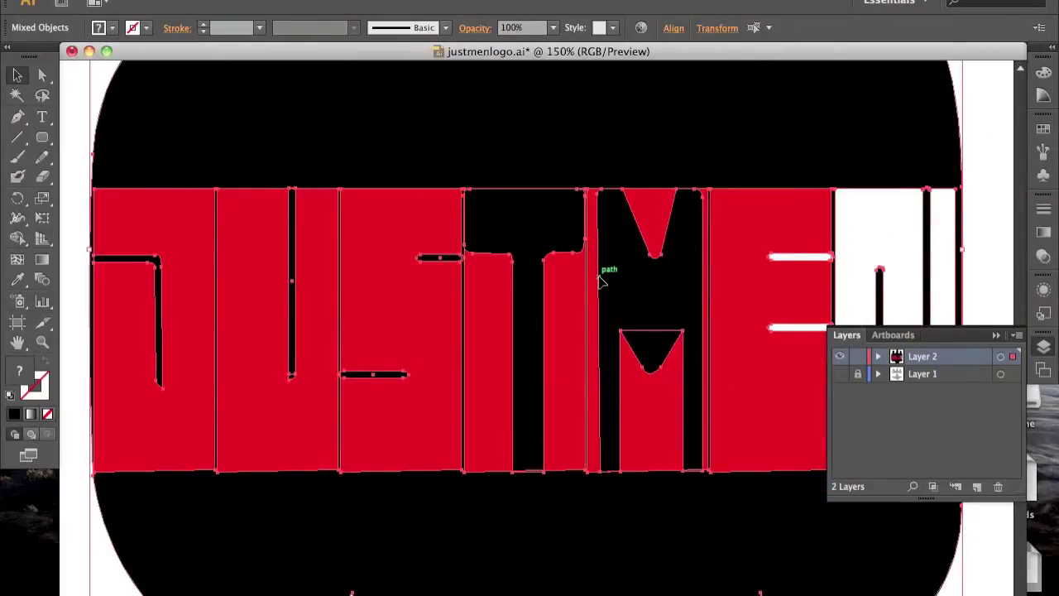
pyautogui.click(673, 279)
pyautogui.click(524, 277)
pyautogui.click(372, 375)
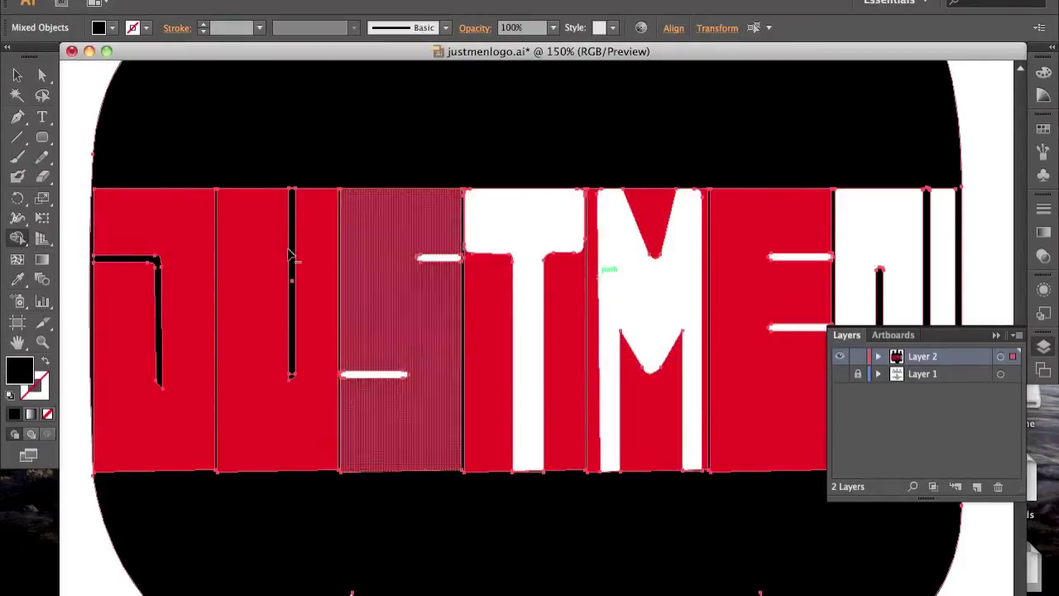
pyautogui.click(291, 322)
pyautogui.click(159, 331)
pyautogui.press('v')
pyautogui.click(993, 160)
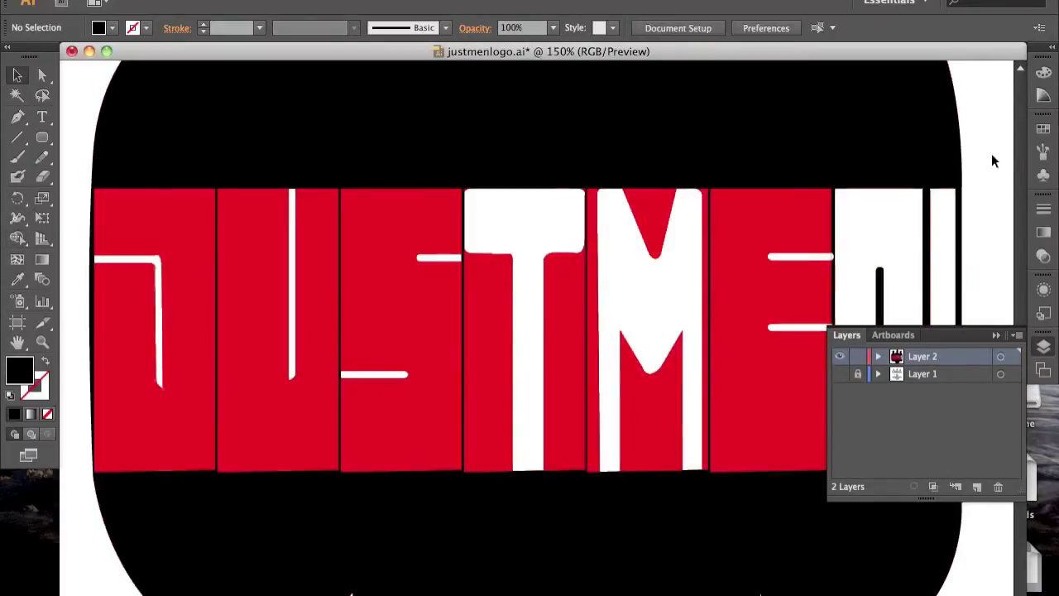
pyautogui.hotkey('ctrl', 'a')
pyautogui.hotkey('ctrl', 'z')
pyautogui.hotkey('ctrl', 'z')
pyautogui.hotkey('ctrl', 'z')
pyautogui.hotkey('ctrl', 'z')
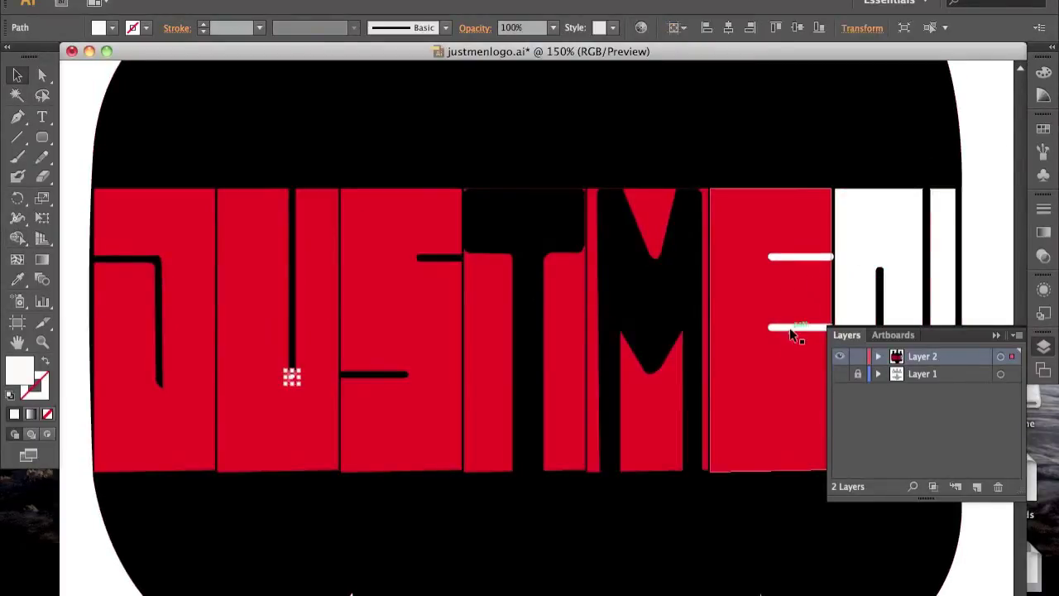
# Step: Undo and redo back to the black-letter state and check the available redo step
pyautogui.hotkey('ctrl', 'shift', 'z')
pyautogui.hotkey('ctrl', 'shift', 'z')
pyautogui.hotkey('ctrl', 'shift', 'z')
pyautogui.click(950, 261)
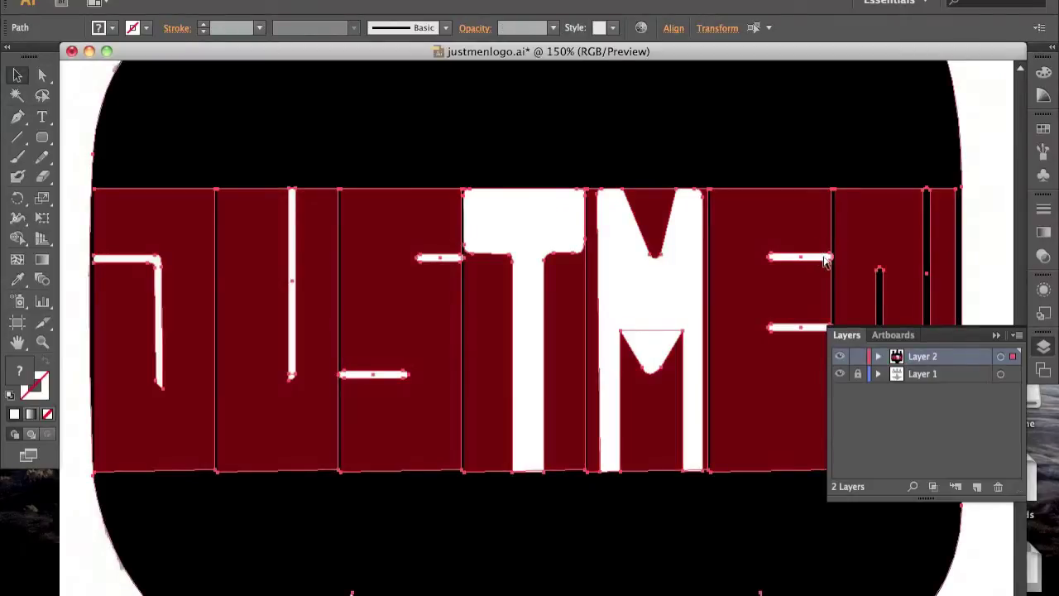
pyautogui.hotkey('ctrl', 'z')
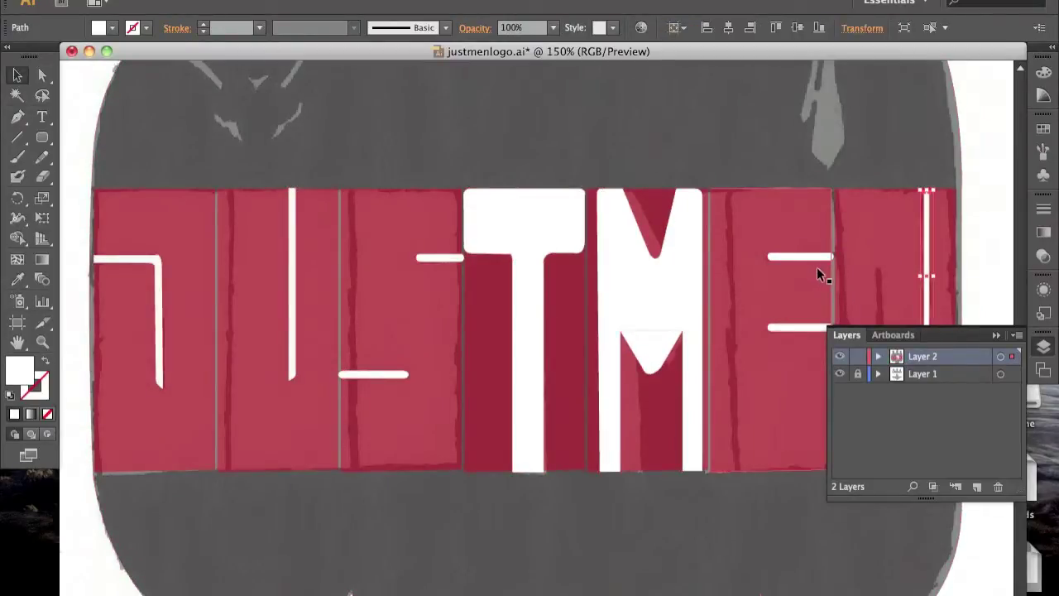
pyautogui.click(430, 2)
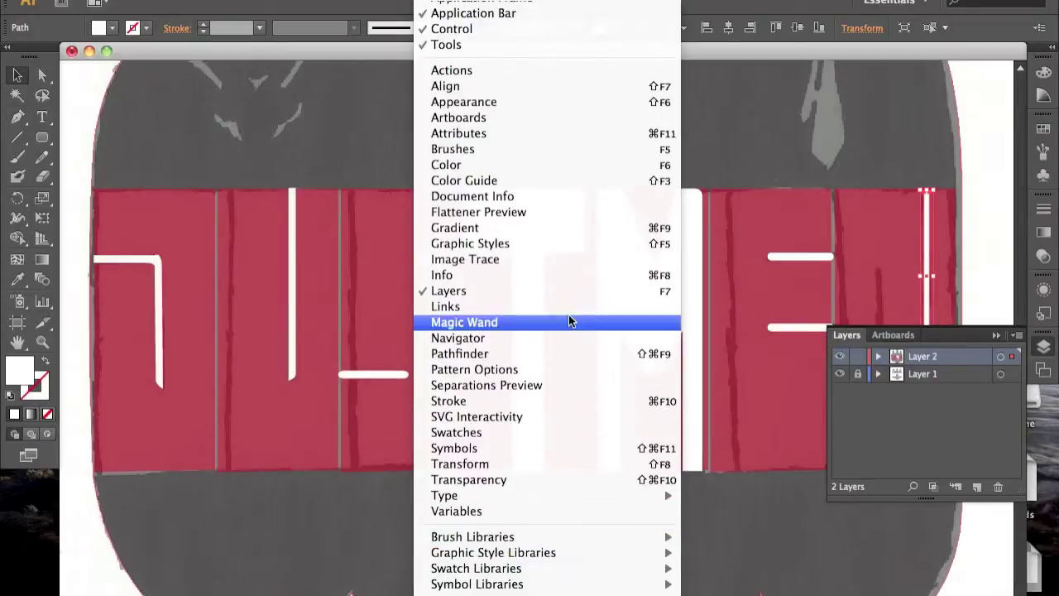
pyautogui.click(242, 11)
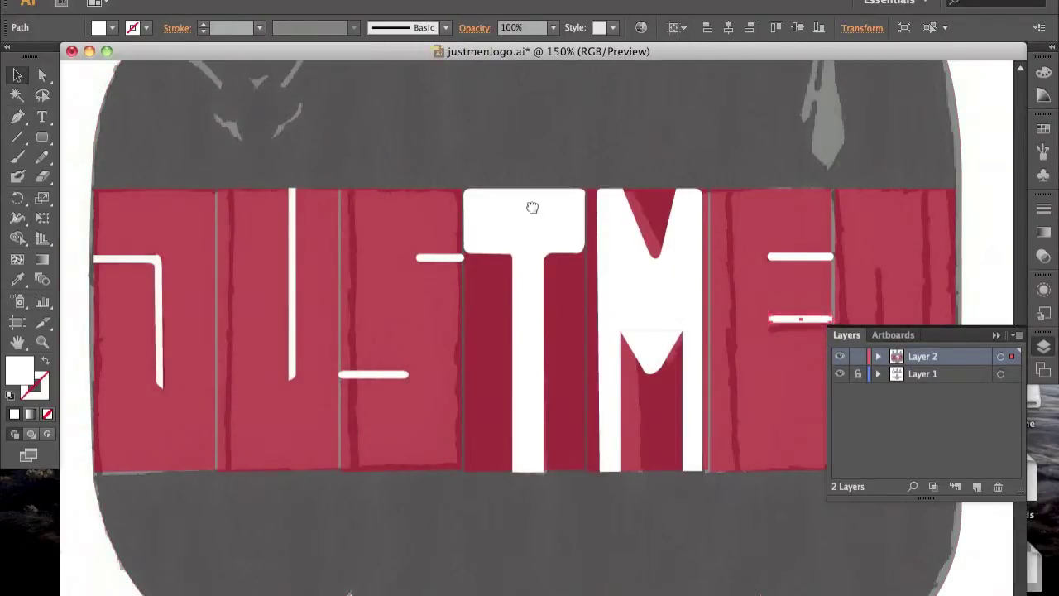
# Step: Zoom to 200% on the TMEN letters and select the thin vertical path
pyautogui.moveTo(532, 207); pyautogui.dragTo(387, 207)
pyautogui.hotkey('ctrl', '=')
pyautogui.click(672, 248)
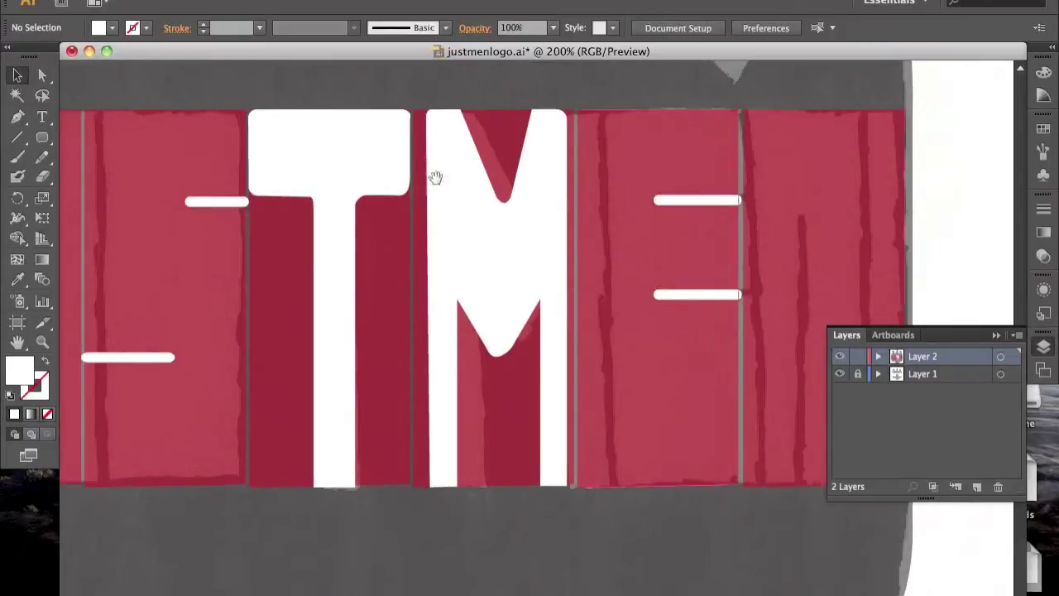
pyautogui.hscroll(-5, 538, 265)
pyautogui.scroll(2, 537, 265)
pyautogui.click(406, 276)
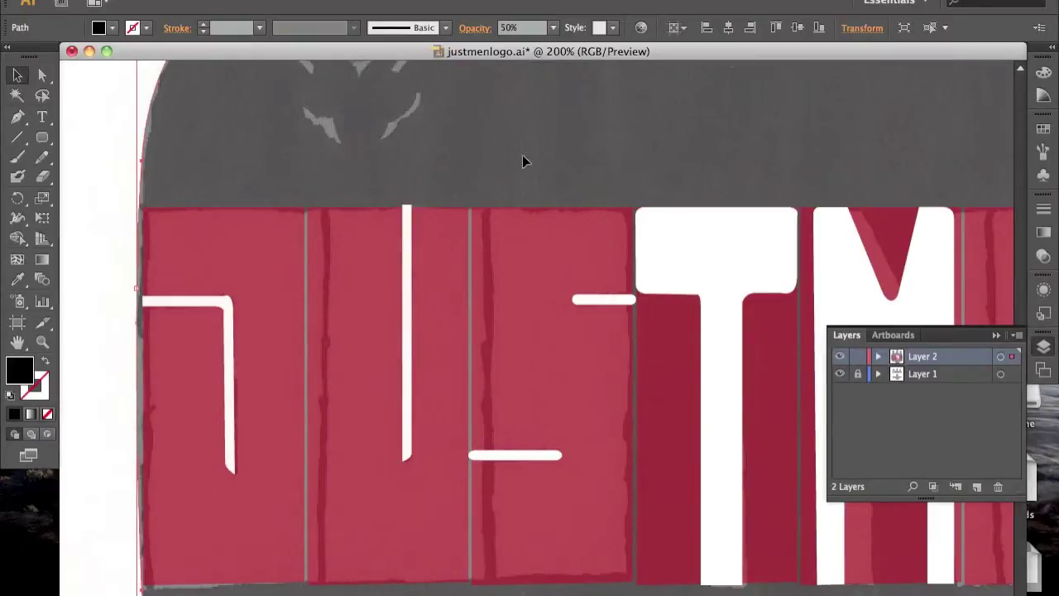
# Step: Draw a thin white bar over the N's left stroke and copy a trimmed one onto its right stroke
pyautogui.hscroll(6, 496, 166)
pyautogui.moveTo(678, 255); pyautogui.dragTo(687, 526)
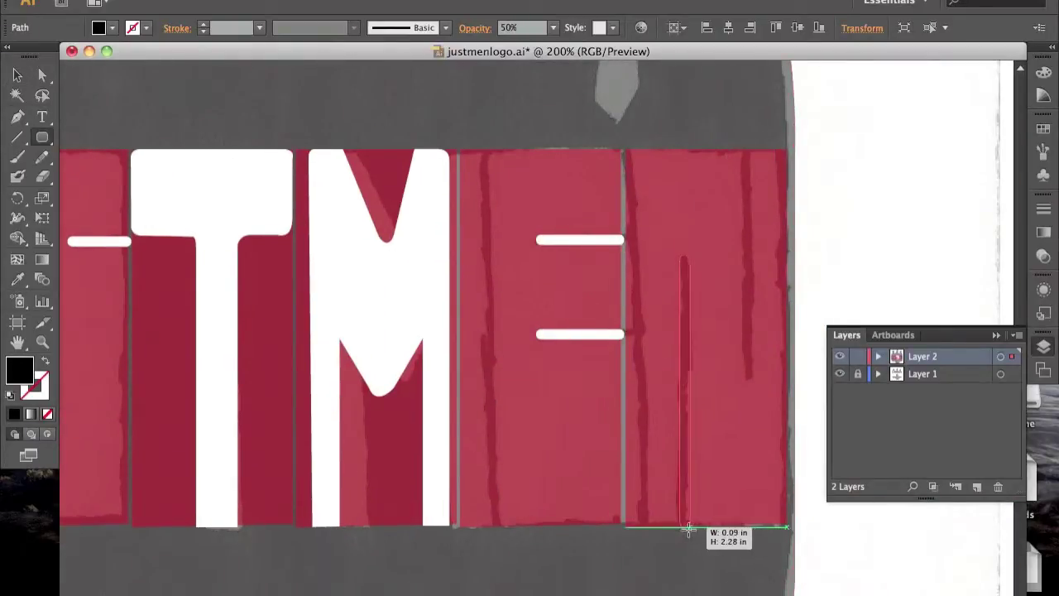
pyautogui.doubleClick(20, 370)
pyautogui.click(572, 146)
pyautogui.press('v')
pyautogui.click(685, 354)
pyautogui.click(678, 353)
pyautogui.click(874, 276)
pyautogui.moveTo(685, 339); pyautogui.dragTo(749, 192)
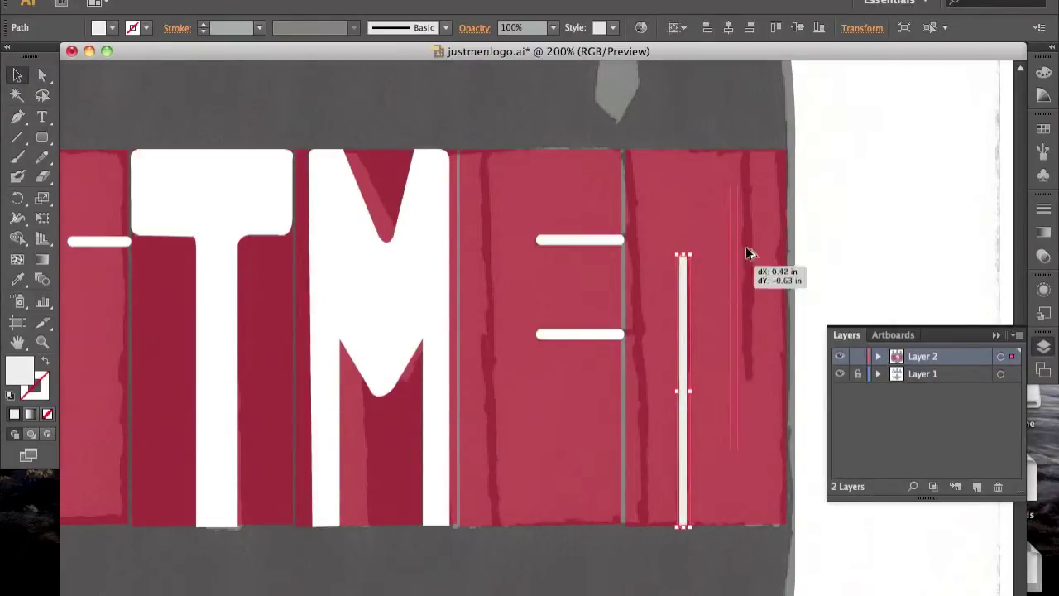
pyautogui.moveTo(746, 108); pyautogui.dragTo(746, 147)
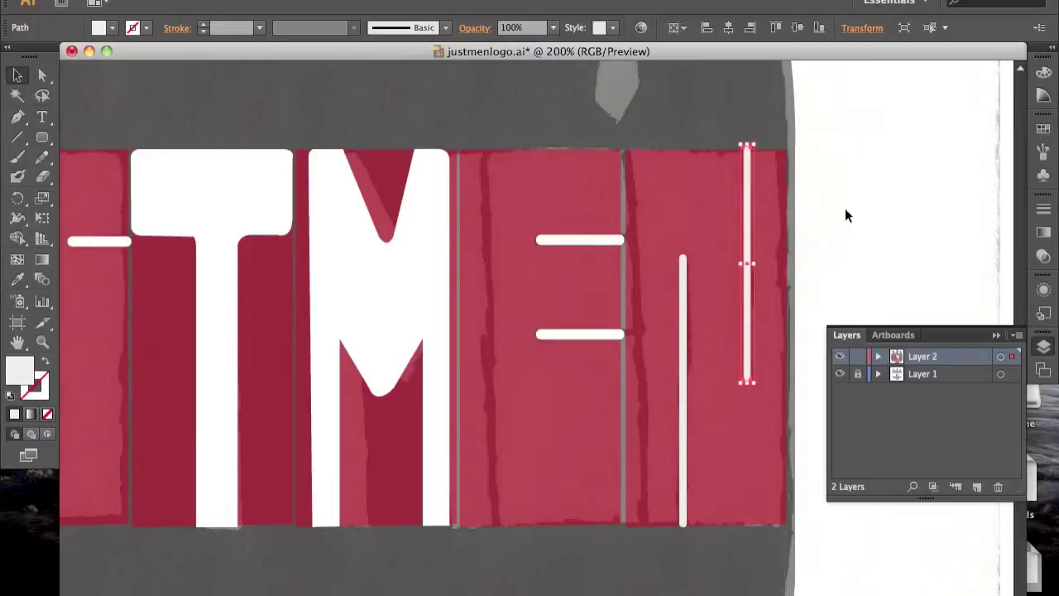
# Step: Set all the artwork to 100% opacity
pyautogui.hotkey('ctrl', 'a')
pyautogui.click(552, 27)
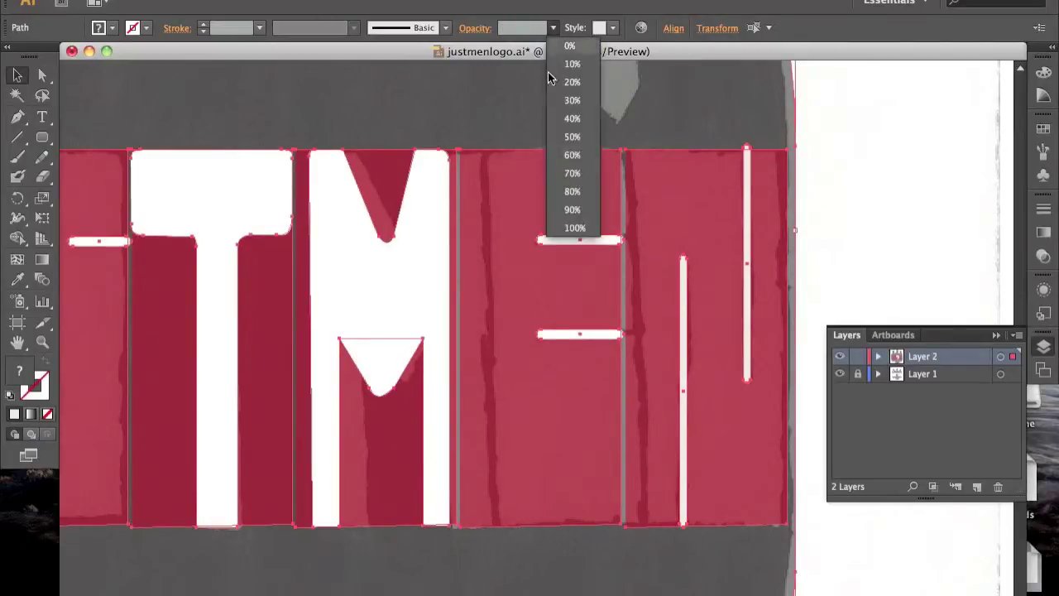
pyautogui.click(570, 219)
# Step: Compare with the reference scan, then delete the N block's red region using Shape Builder
pyautogui.hotkey('shift', 'm')
pyautogui.click(720, 213)
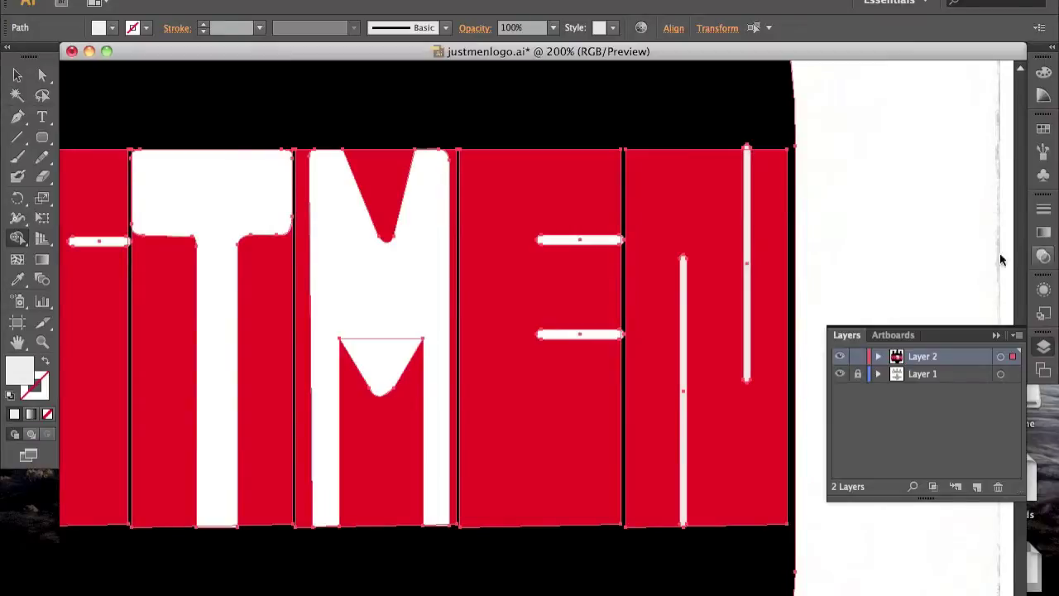
pyautogui.press('F3')
pyautogui.click(867, 271)
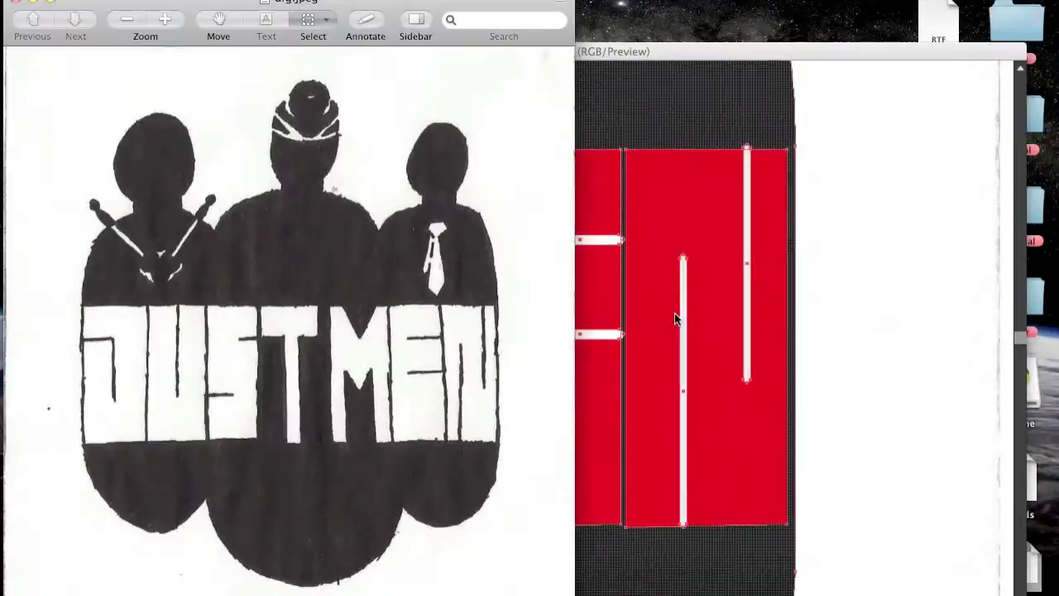
pyautogui.click(864, 271)
pyautogui.keyDown('alt'); pyautogui.click(724, 236); pyautogui.keyUp('alt')
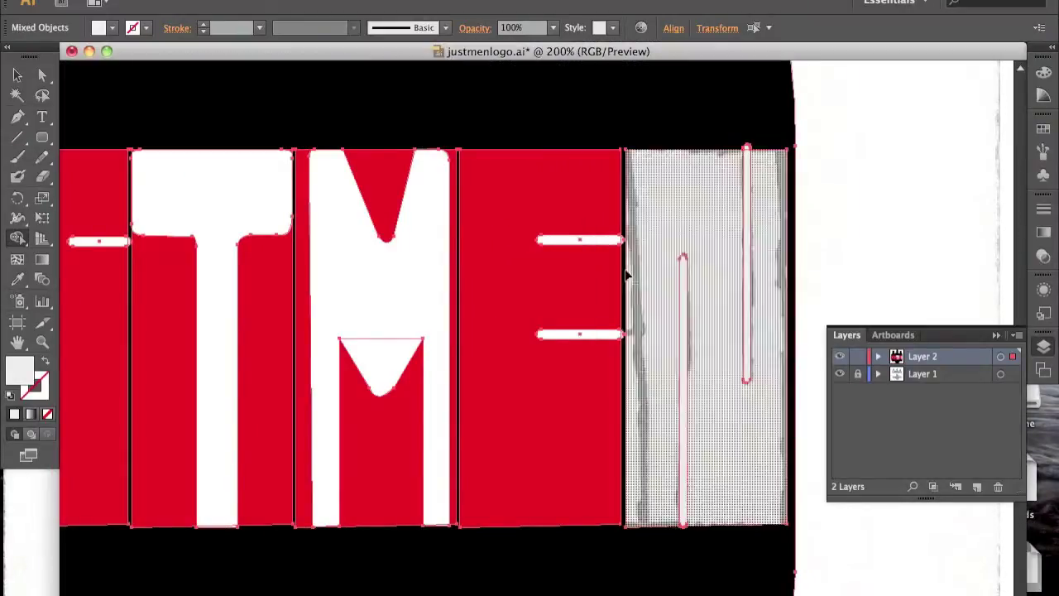
# Step: Delete the red regions of the E, M, T and J blocks with Shape Builder
pyautogui.press('v')
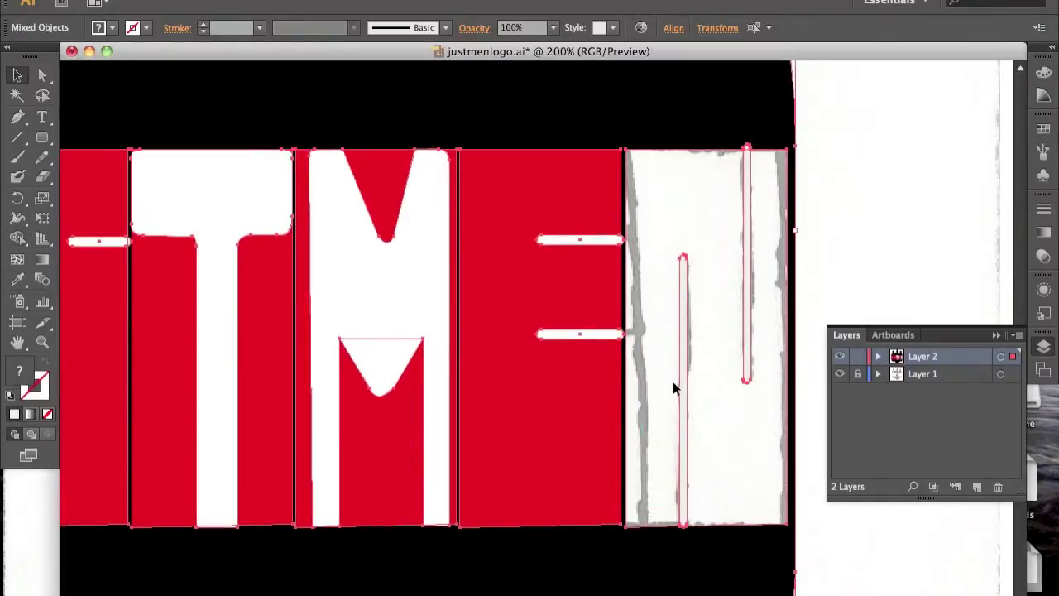
pyautogui.click(673, 381)
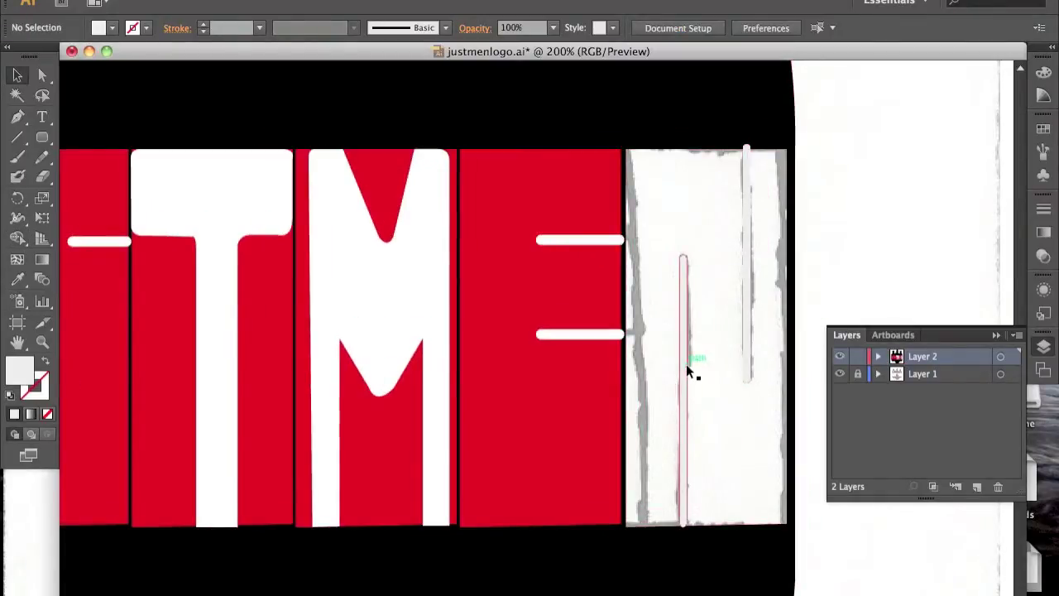
pyautogui.hotkey('ctrl', 'a')
pyautogui.hotkey('shift', 'm')
pyautogui.keyDown('alt'); pyautogui.click(533, 302); pyautogui.keyUp('alt')
pyautogui.moveTo(393, 405); pyautogui.dragTo(453, 194)
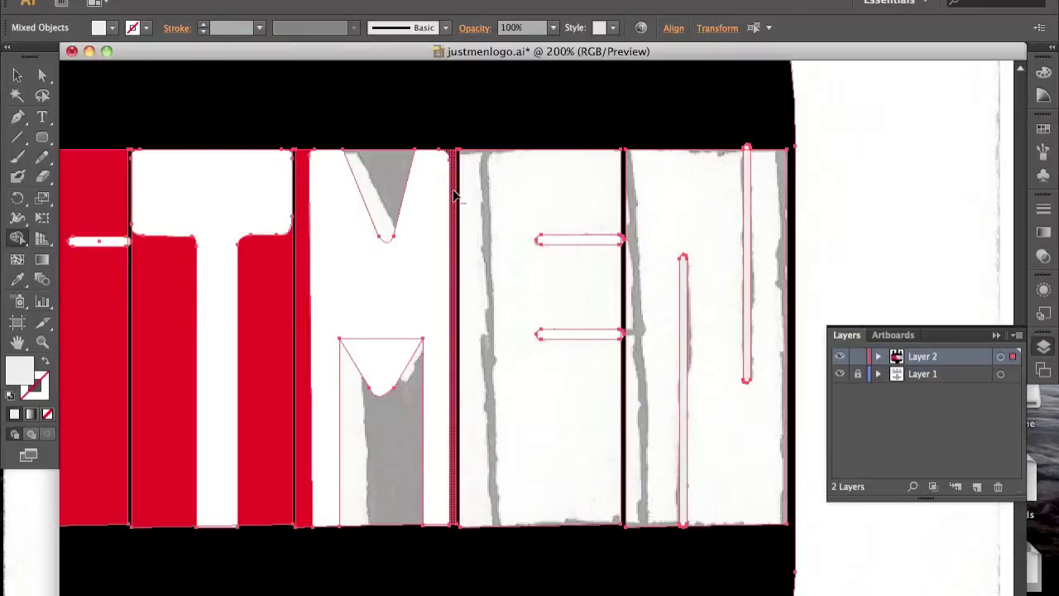
pyautogui.moveTo(306, 273); pyautogui.dragTo(166, 347)
pyautogui.hscroll(-5, 366, 338)
pyautogui.hscroll(-5, 237, 438)
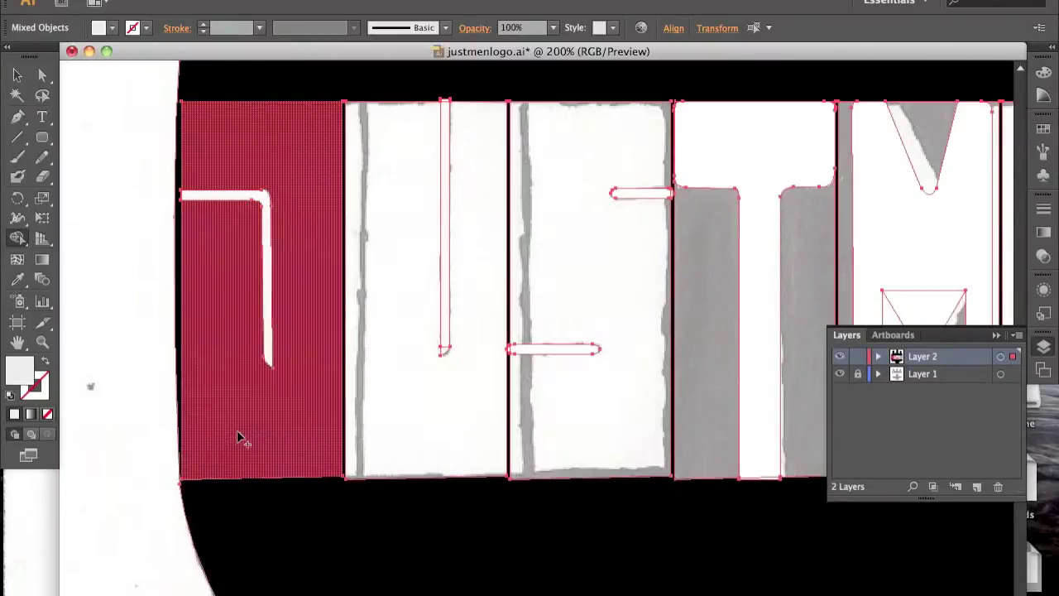
pyautogui.keyDown('alt'); pyautogui.click(237, 438); pyautogui.keyUp('alt')
pyautogui.click(338, 557)
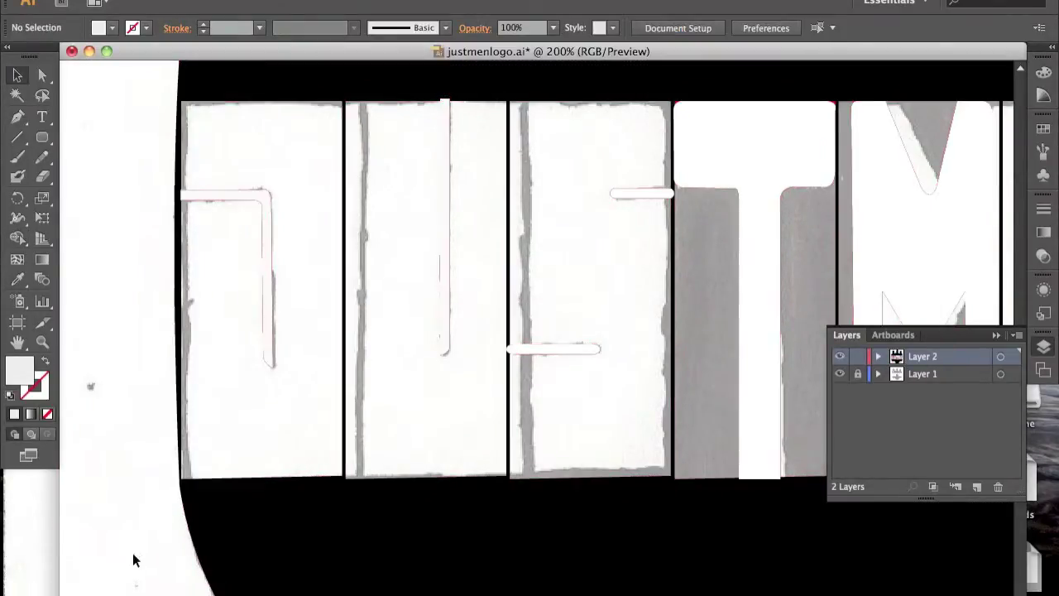
# Step: Fill the letter shapes, including the M, with black 000000
pyautogui.click(312, 558)
pyautogui.hotkey('shift', 'F5')
pyautogui.doubleClick(33, 381)
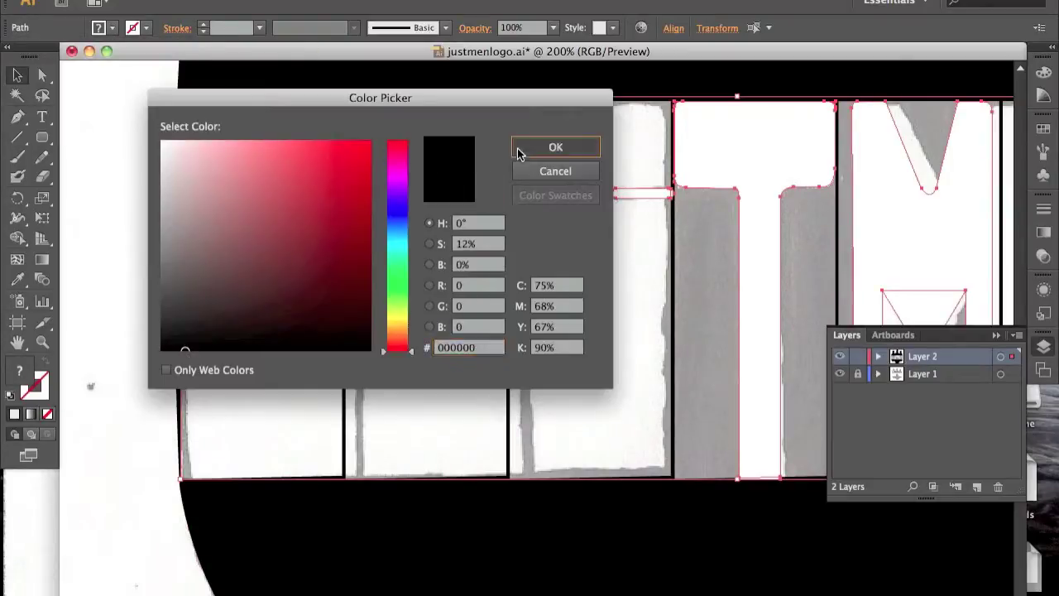
pyautogui.click(537, 147)
pyautogui.hscroll(5, 373, 283)
pyautogui.hscroll(3, 374, 284)
pyautogui.click(374, 284)
# Step: Undo the last three fill changes and zoom out to review the whole logo
pyautogui.press('super+z')
pyautogui.press('super+z')
pyautogui.press('super+z')
pyautogui.press('super+z')
pyautogui.press('super+z')
pyautogui.hscroll(-3, 389, 198)
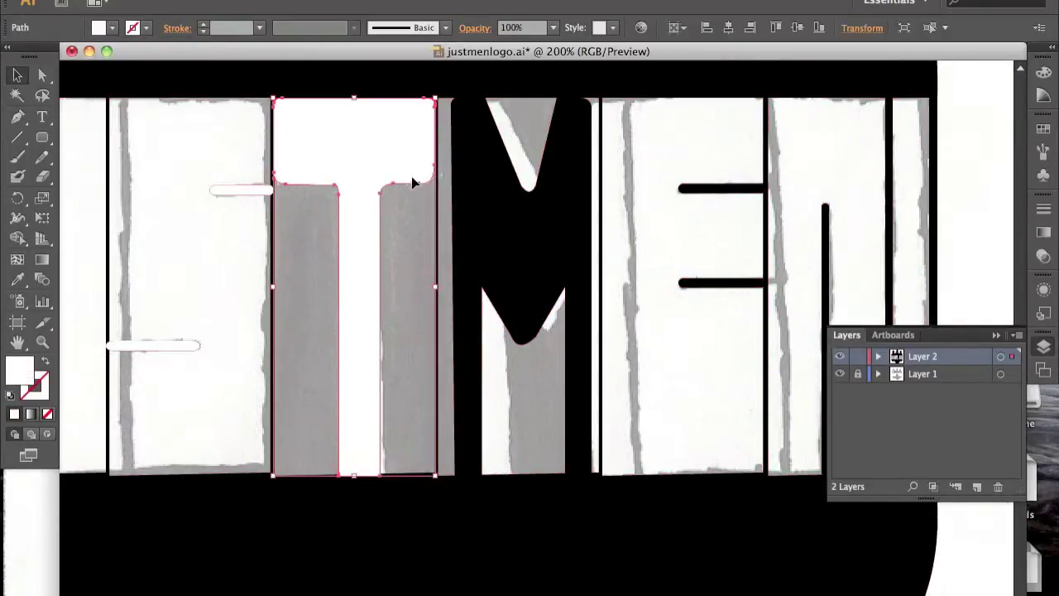
pyautogui.press('super+z')
pyautogui.hscroll(-10, 194, 354)
pyautogui.press('super+z')
pyautogui.press('super+z')
pyautogui.press('super+z')
pyautogui.hscroll(3, 407, 304)
pyautogui.press('super+minus')
pyautogui.press('super+minus')
pyautogui.press('super+minus')
pyautogui.press('super+equal')
pyautogui.press('super+equal')
pyautogui.press('super+equal')
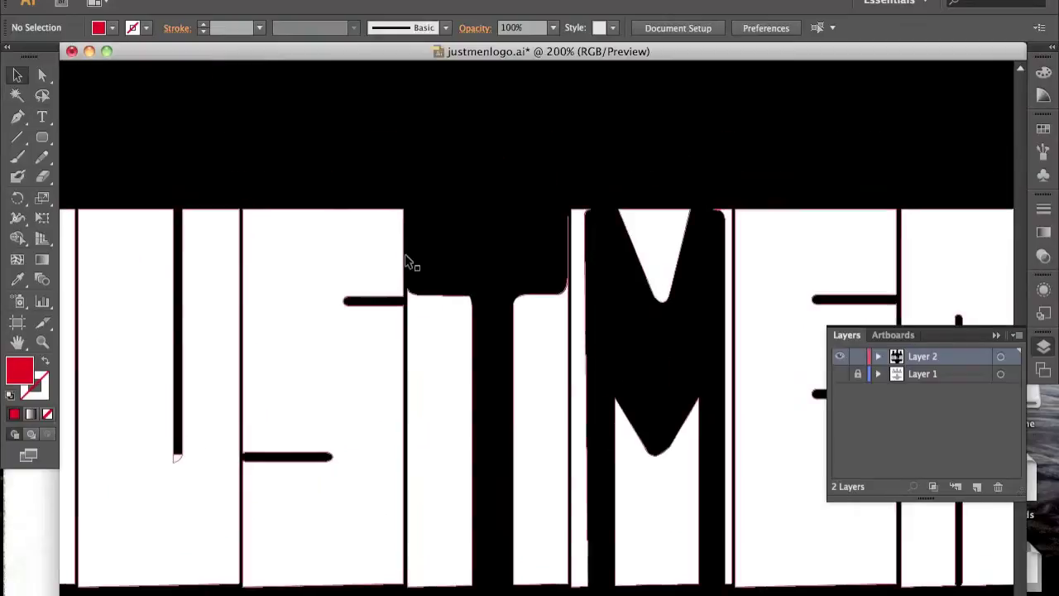
# Step: Set the fill to white (ffffff) and draw a line across the T and M block tops
pyautogui.doubleClick(20, 370)
pyautogui.write('ffffff')
pyautogui.click(579, 147)
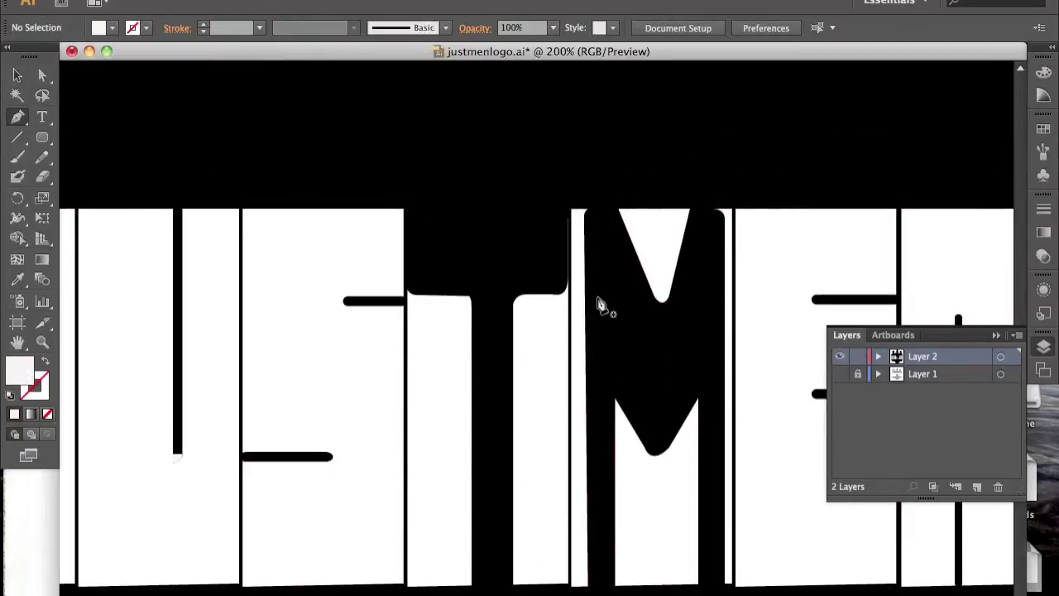
pyautogui.click(404, 210)
pyautogui.click(565, 210)
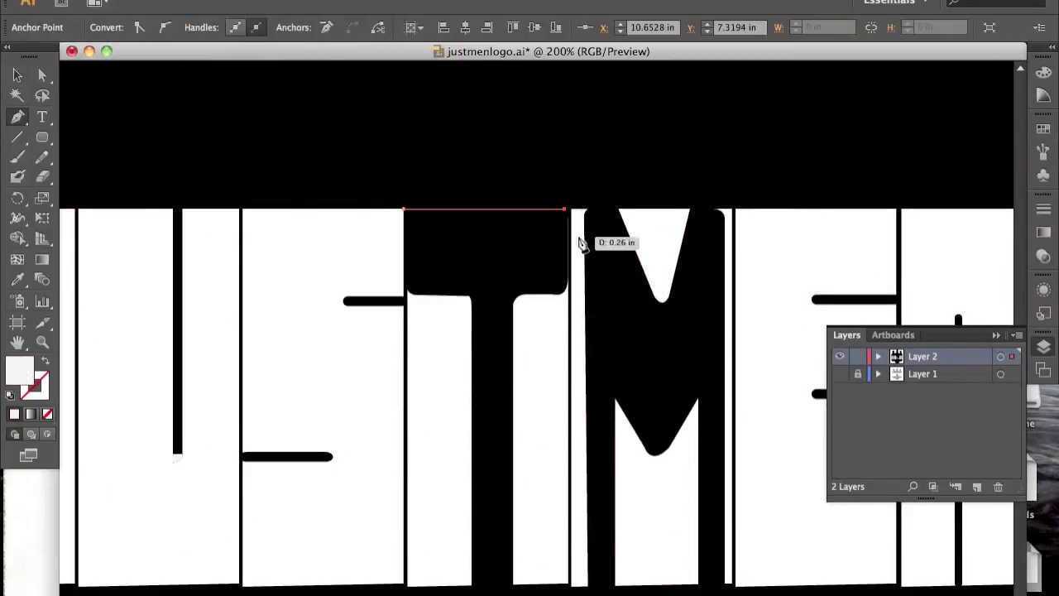
pyautogui.hotkey('ctrl', 'shift', 'a')
# Step: Draw a thin white strip across the T block's top and duplicate it over the M block
pyautogui.moveTo(42, 136); pyautogui.dragTo(100, 137)
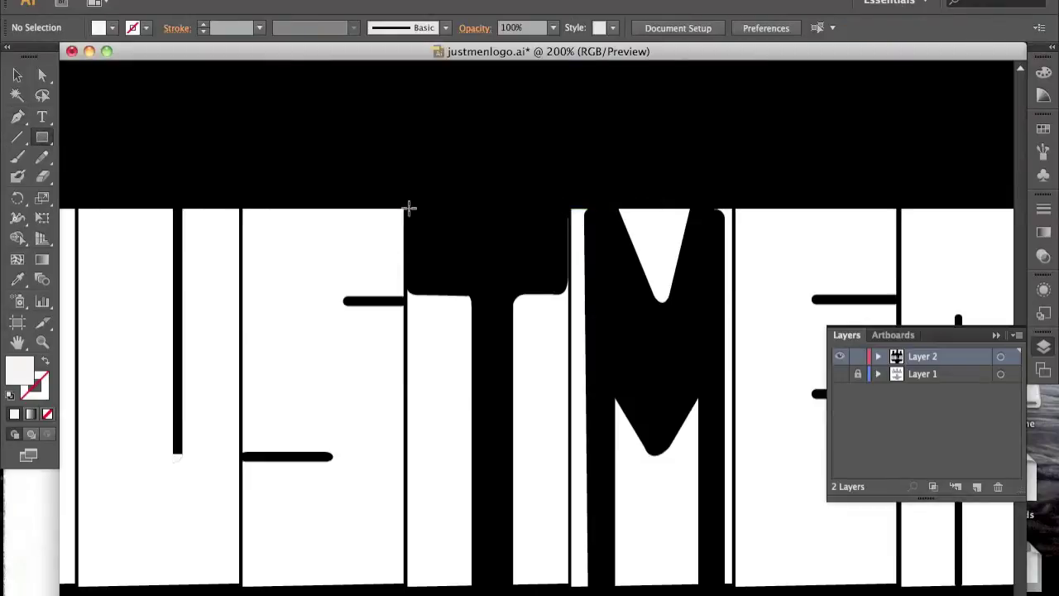
pyautogui.moveTo(563, 216); pyautogui.dragTo(565, 217)
pyautogui.hotkey('ctrl', '+')
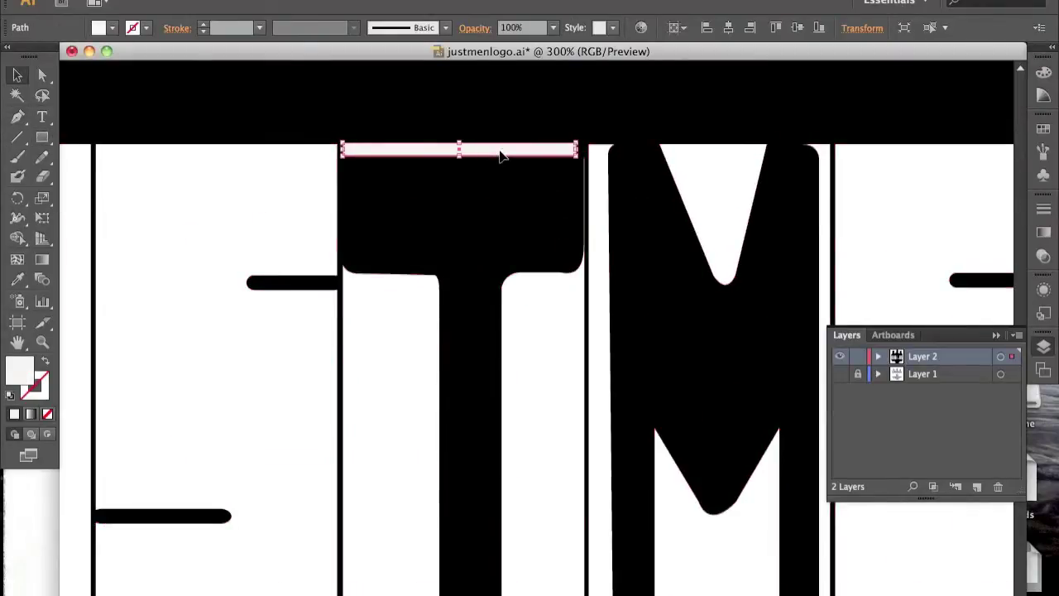
pyautogui.moveTo(577, 147); pyautogui.dragTo(581, 149)
pyautogui.hotkey('ctrl', 'd')
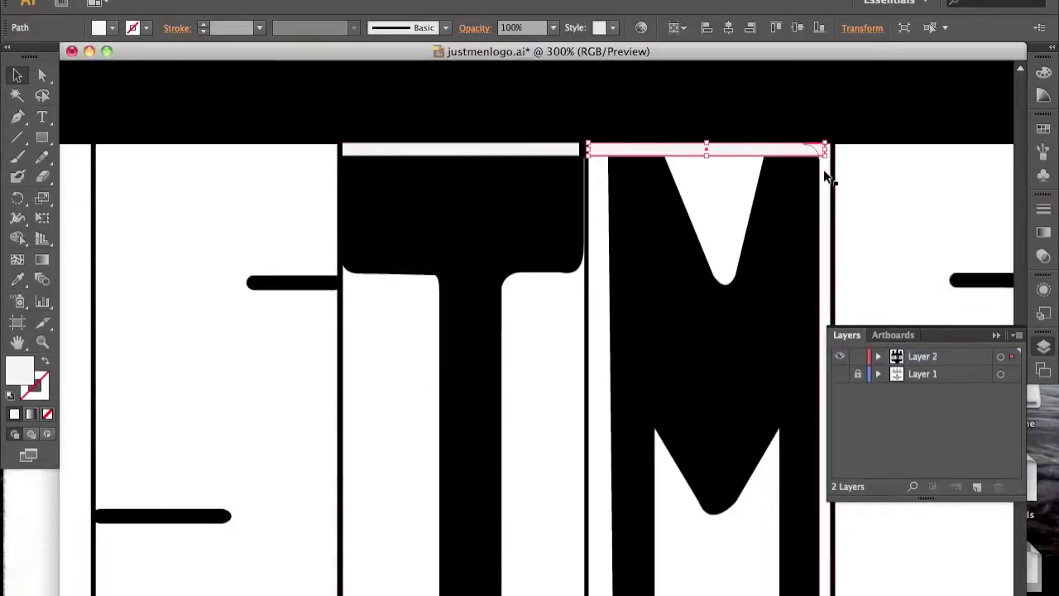
# Step: Combine the white strips and black silhouette into a compound path (Ctrl+8)
pyautogui.hotkey('ctrl', 'a')
pyautogui.hotkey('ctrl', '8')
pyautogui.click(943, 374)
pyautogui.hotkey('ctrl', '-')
pyautogui.hotkey('ctrl', '-')
pyautogui.click(910, 199)
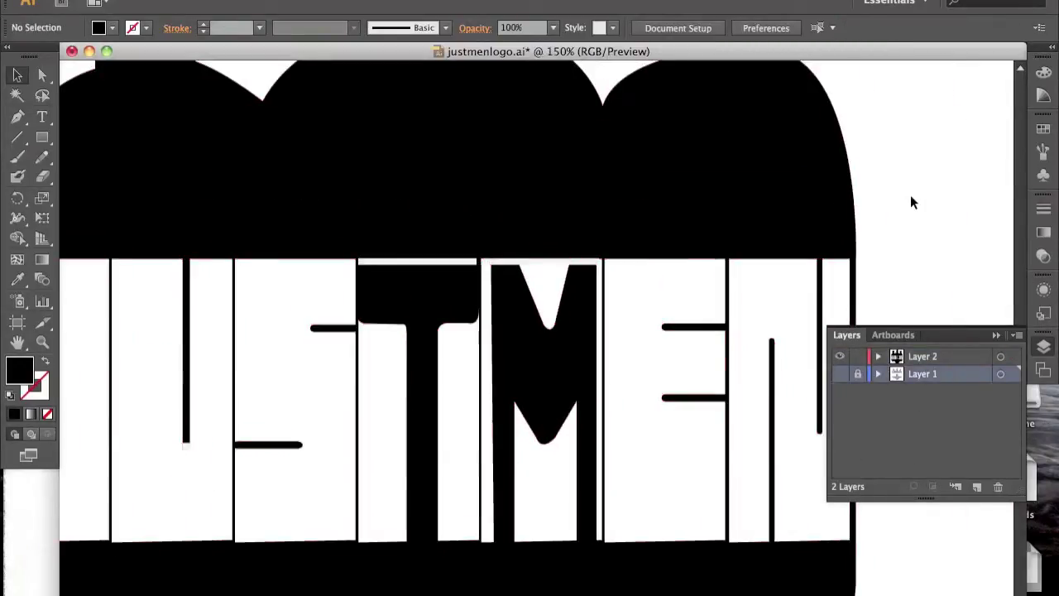
# Step: Pan across the letter blocks and the three head silhouettes to check the result
pyautogui.moveTo(497, 252)
pyautogui.mouseDown()
pyautogui.moveTo(574, 213)
pyautogui.moveTo(564, 166)
pyautogui.mouseUp()
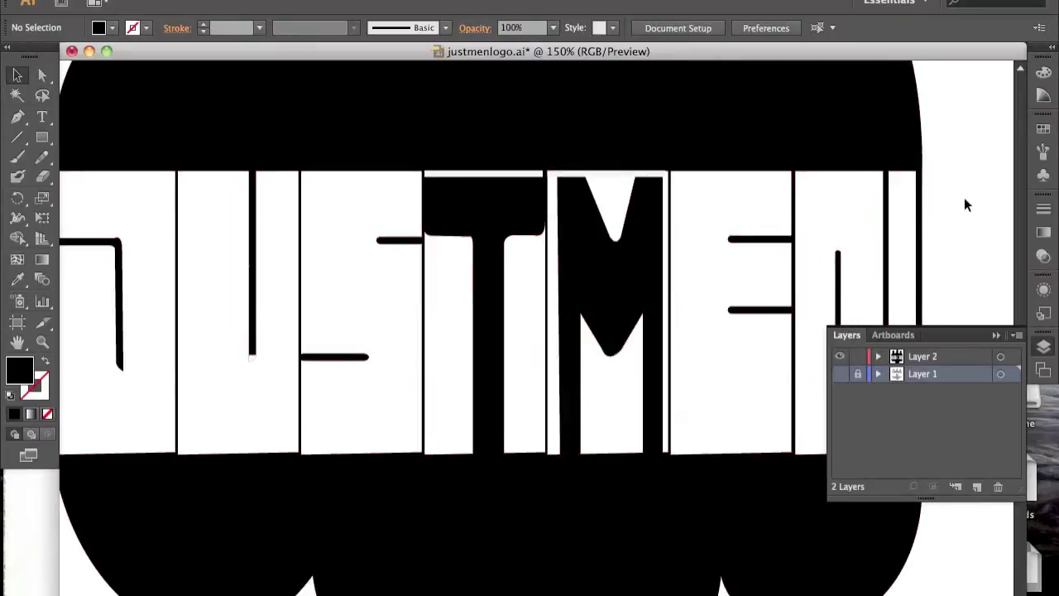
pyautogui.click(590, 170)
pyautogui.click(616, 227)
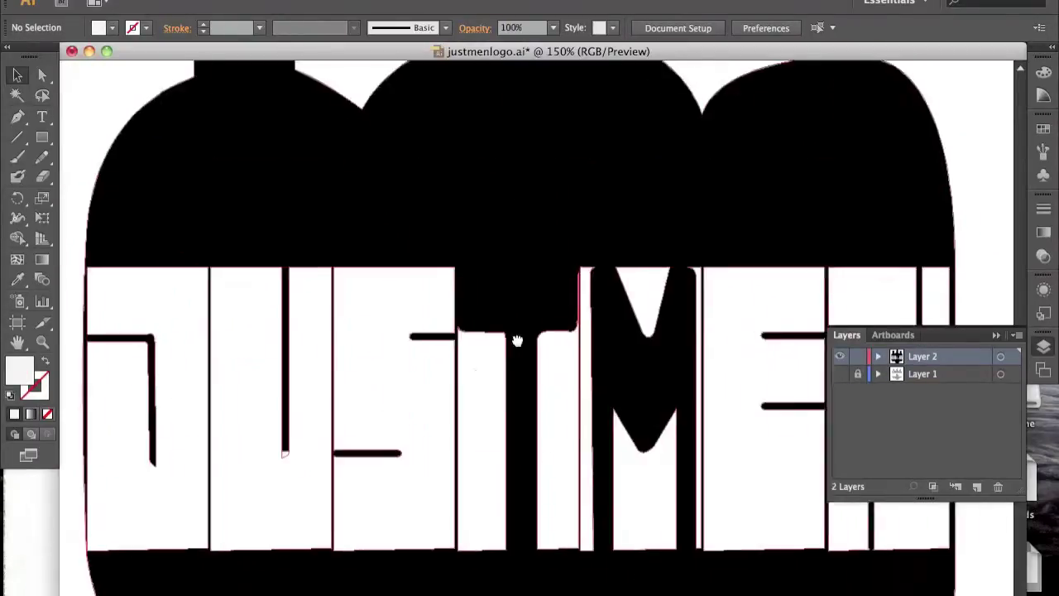
pyautogui.moveTo(616, 228); pyautogui.dragTo(457, 457)
pyautogui.press('F9')
pyautogui.click(671, 109)
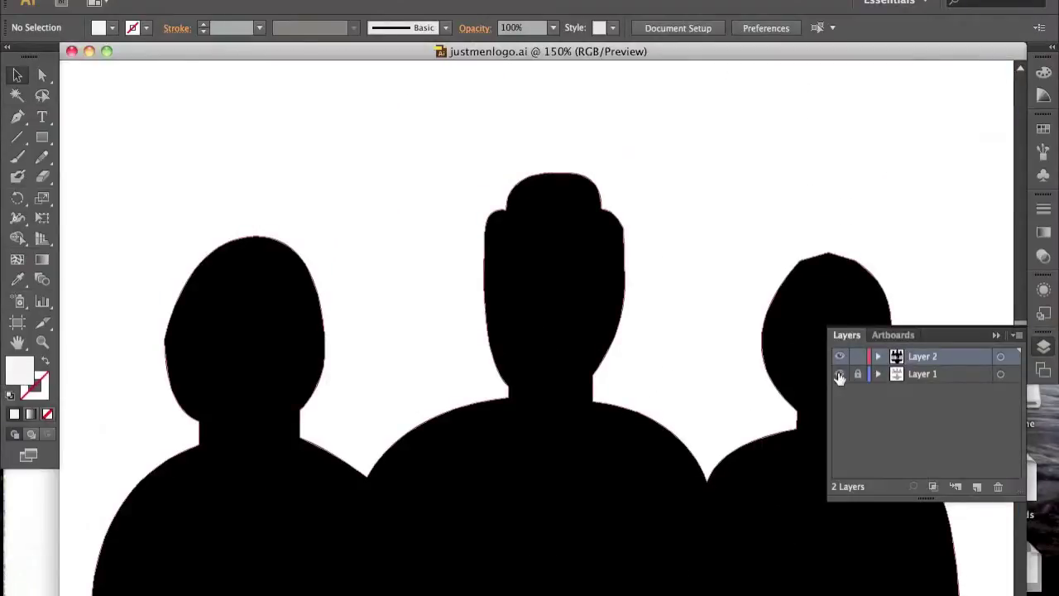
# Step: Show the template layer above Layer 2 and place a thin white strap bar on the left figure
pyautogui.click(839, 373)
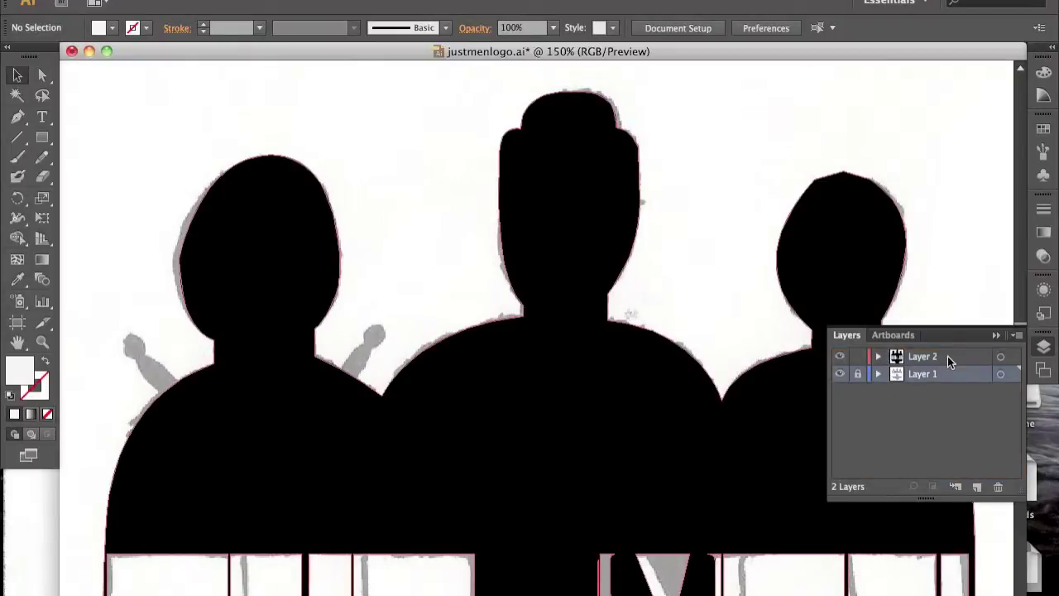
pyautogui.moveTo(947, 356); pyautogui.dragTo(952, 391)
pyautogui.click(42, 137)
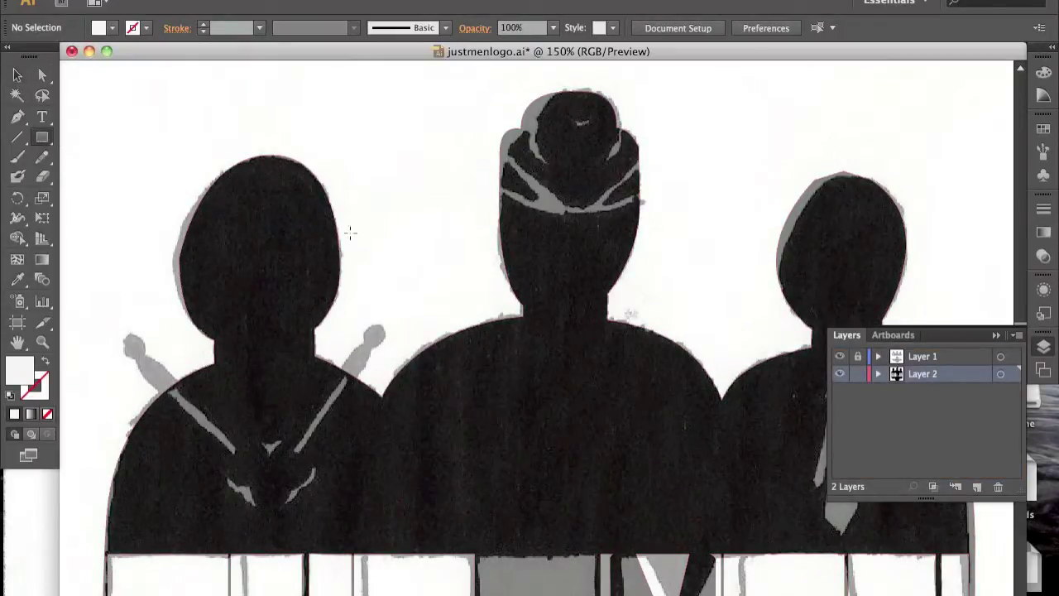
pyautogui.moveTo(460, 309); pyautogui.dragTo(469, 308)
pyautogui.moveTo(260, 426)
pyautogui.mouseDown()
pyautogui.moveTo(239, 457)
pyautogui.moveTo(245, 465)
pyautogui.moveTo(526, 410)
pyautogui.mouseUp()
# Step: Create a mirrored copy of the strap with Reflect (Copy) and nudge it right
pyautogui.press('super+equal')
pyautogui.click(341, 416)
pyautogui.click(482, 331)
pyautogui.click(373, 426)
pyautogui.click(236, 3)
pyautogui.click(466, 60)
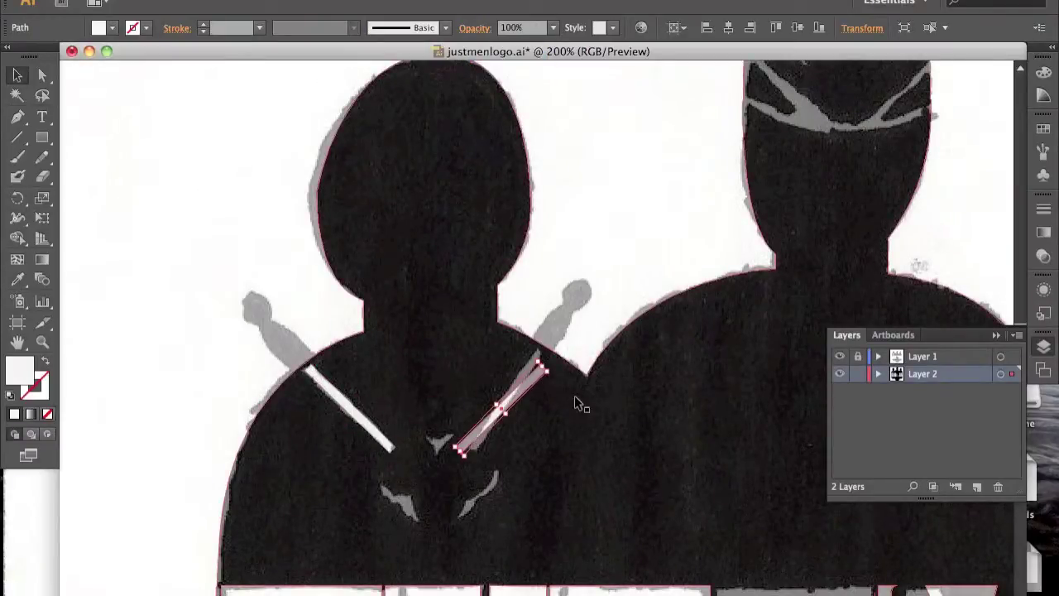
pyautogui.hotkey('shift', 'Right')
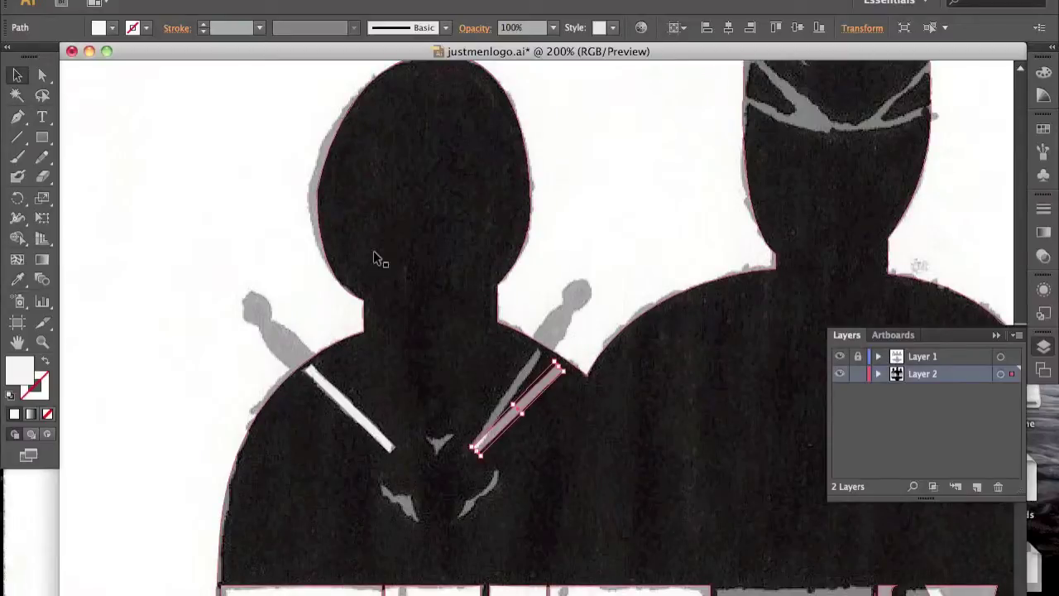
pyautogui.click(650, 225)
# Step: Trace the small triangle at the figure's neck with the Pen tool
pyautogui.moveTo(419, 443); pyautogui.dragTo(441, 445)
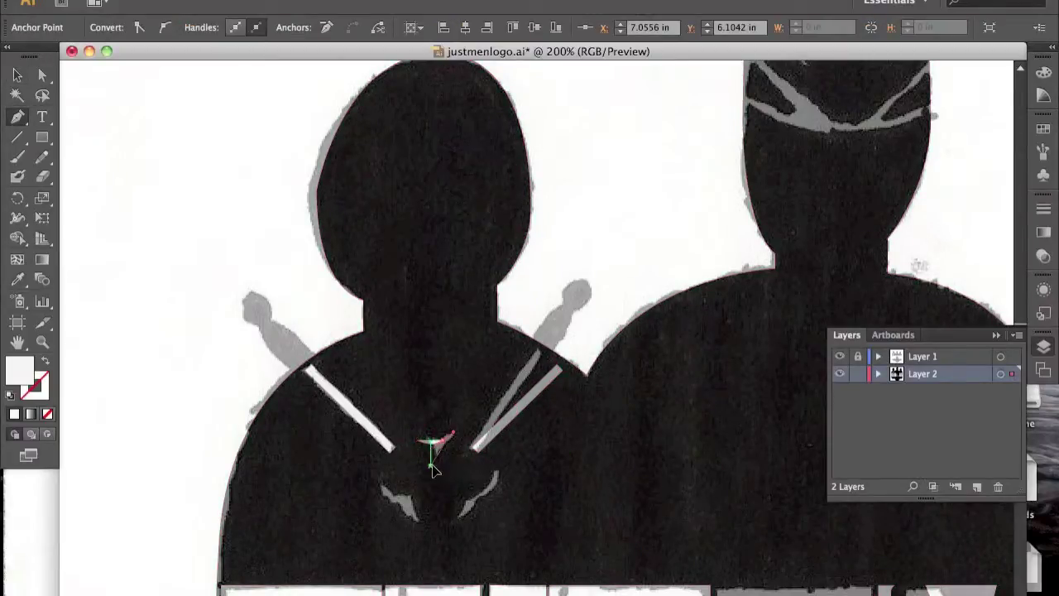
pyautogui.moveTo(447, 442); pyautogui.dragTo(434, 466)
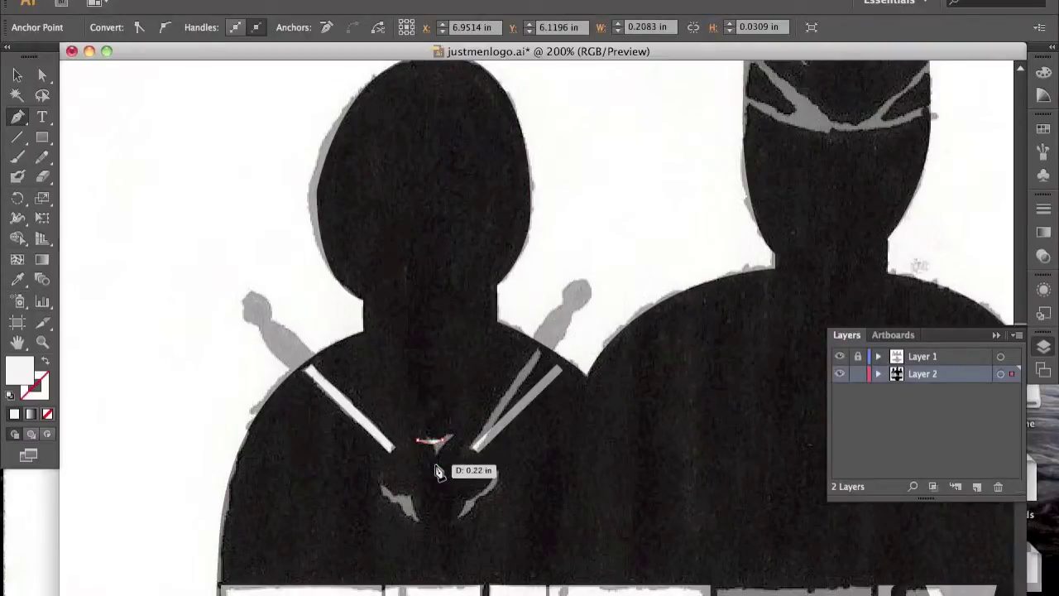
pyautogui.click(431, 465)
pyautogui.hotkey('ctrl', 'z')
pyautogui.click(430, 465)
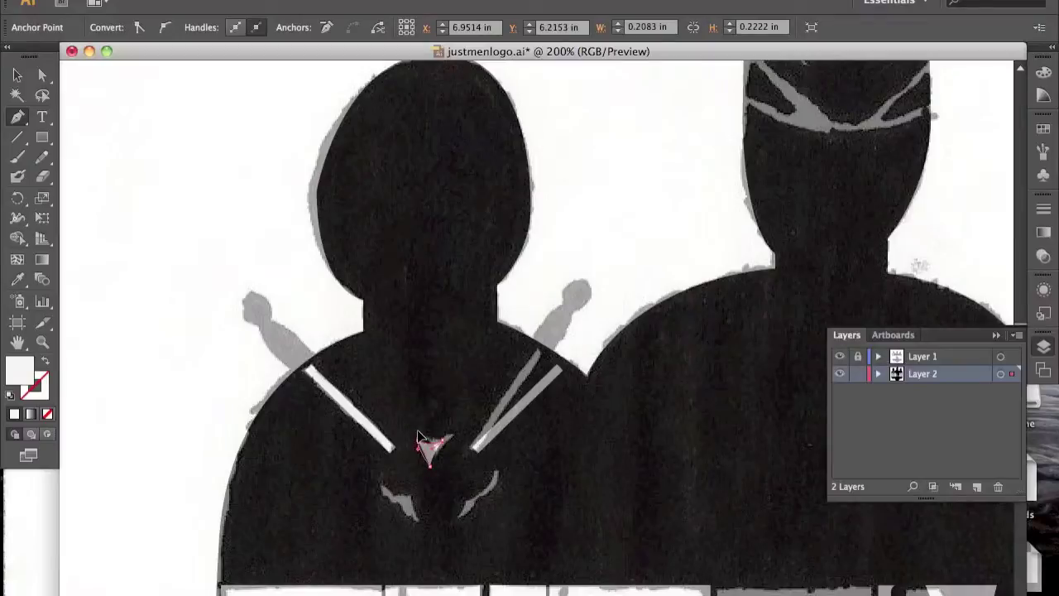
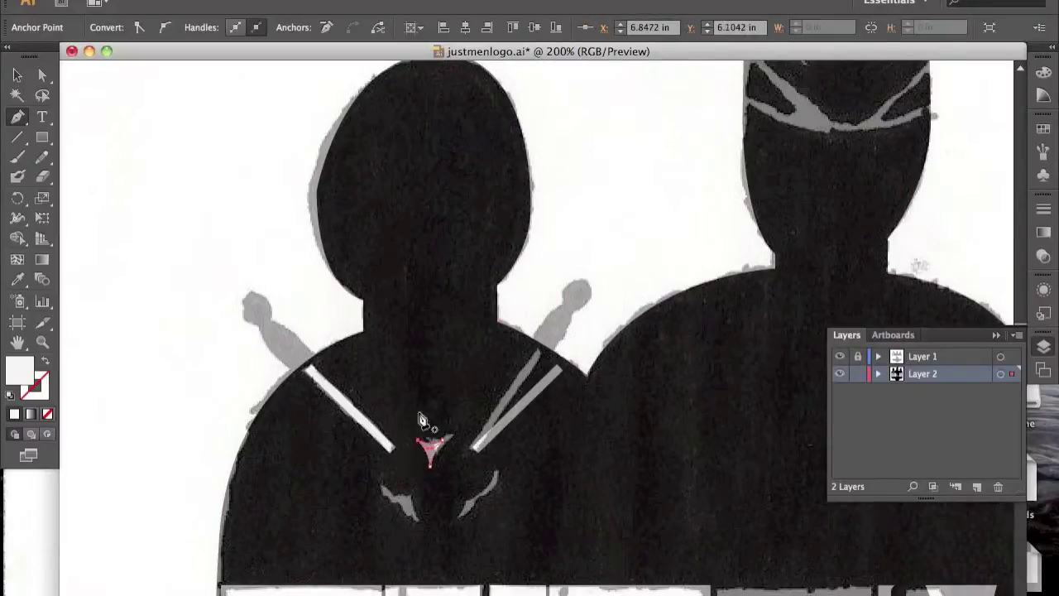
# Step: Close the small white chest triangle and nudge its anchors to widen and deepen the notch
pyautogui.click(417, 438)
pyautogui.hotkey('ctrl', '+')
pyautogui.press('a')
pyautogui.moveTo(374, 533); pyautogui.dragTo(378, 539)
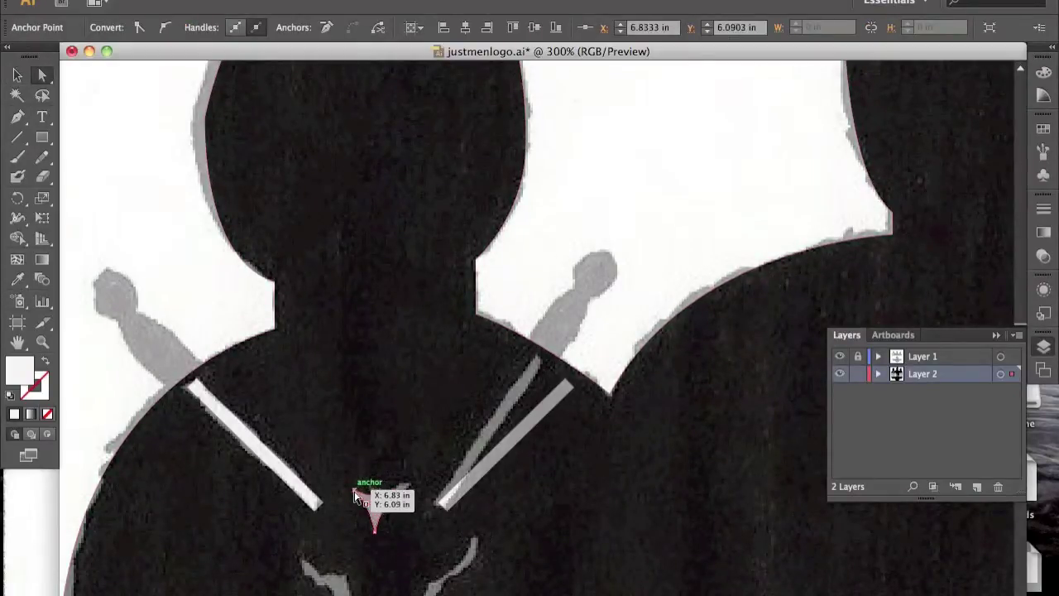
pyautogui.moveTo(355, 495); pyautogui.dragTo(394, 496)
pyautogui.click(693, 204)
pyautogui.press('v')
pyautogui.click(376, 504)
# Step: Pen-trace the right white curved collar shape beneath the notch
pyautogui.press('p')
pyautogui.scroll(-5, 490, 347)
pyautogui.click(487, 337)
pyautogui.click(453, 387)
pyautogui.moveTo(426, 405); pyautogui.dragTo(438, 387)
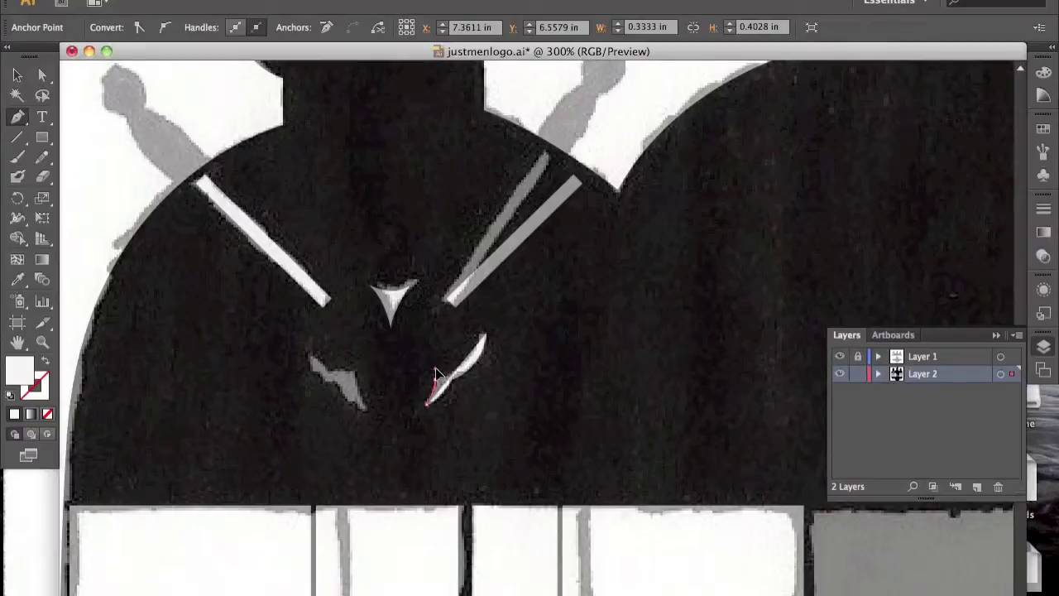
pyautogui.moveTo(485, 336); pyautogui.dragTo(500, 342)
pyautogui.moveTo(437, 372); pyautogui.dragTo(493, 344)
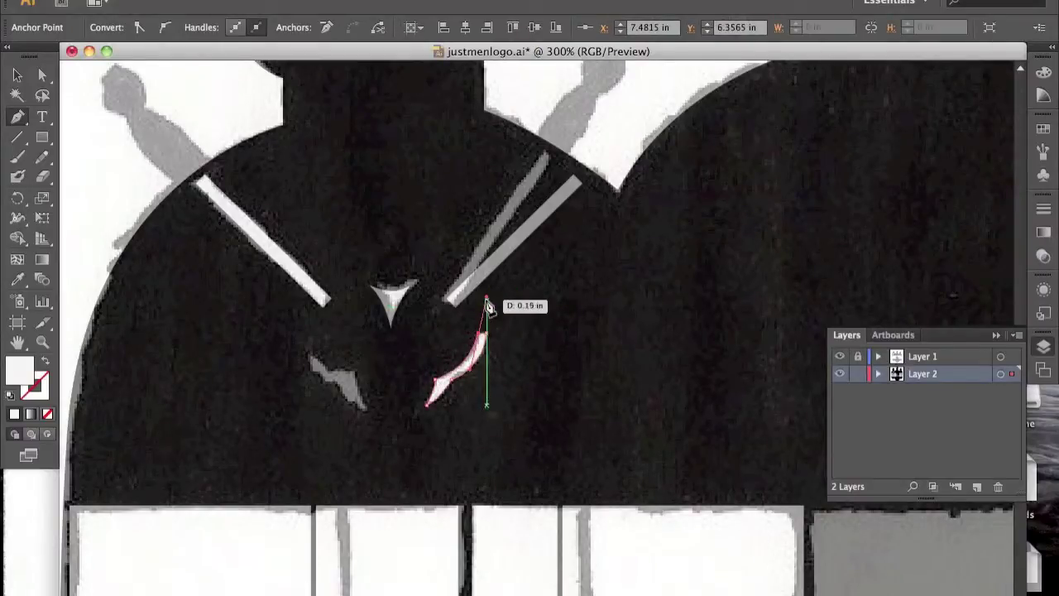
pyautogui.moveTo(488, 306); pyautogui.dragTo(490, 339)
# Step: Reflect a copy of the curved shape to the left to form a mirrored pair
pyautogui.press('v')
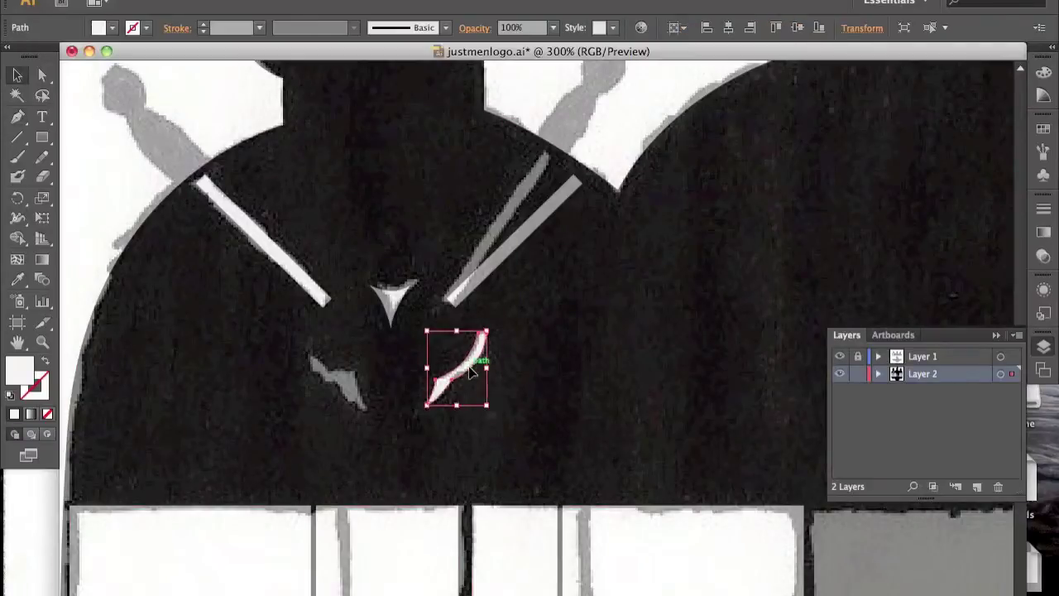
pyautogui.click(207, 0)
pyautogui.click(414, 67)
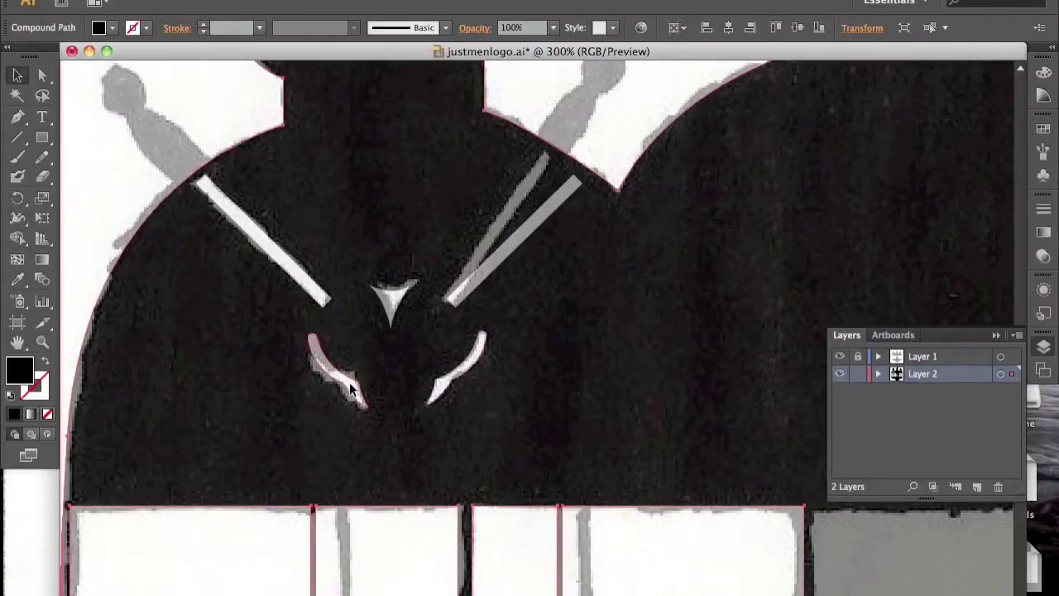
pyautogui.keyDown('shift'); pyautogui.click(453, 387); pyautogui.keyUp('shift')
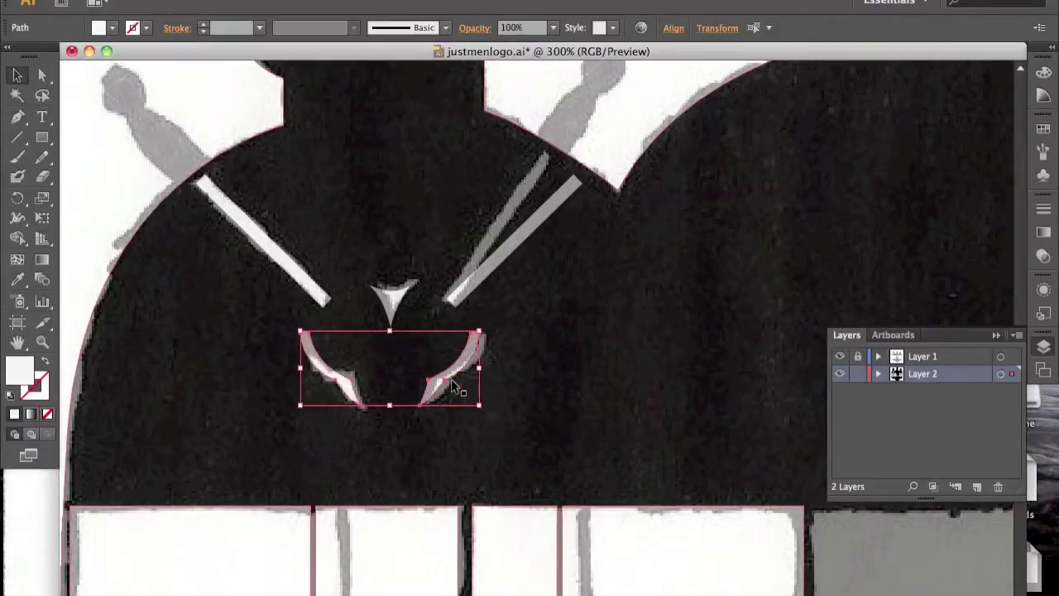
pyautogui.click(597, 142)
pyautogui.scroll(1, 597, 142)
pyautogui.press('super+minus')
pyautogui.press('super+minus')
pyautogui.press('super+minus')
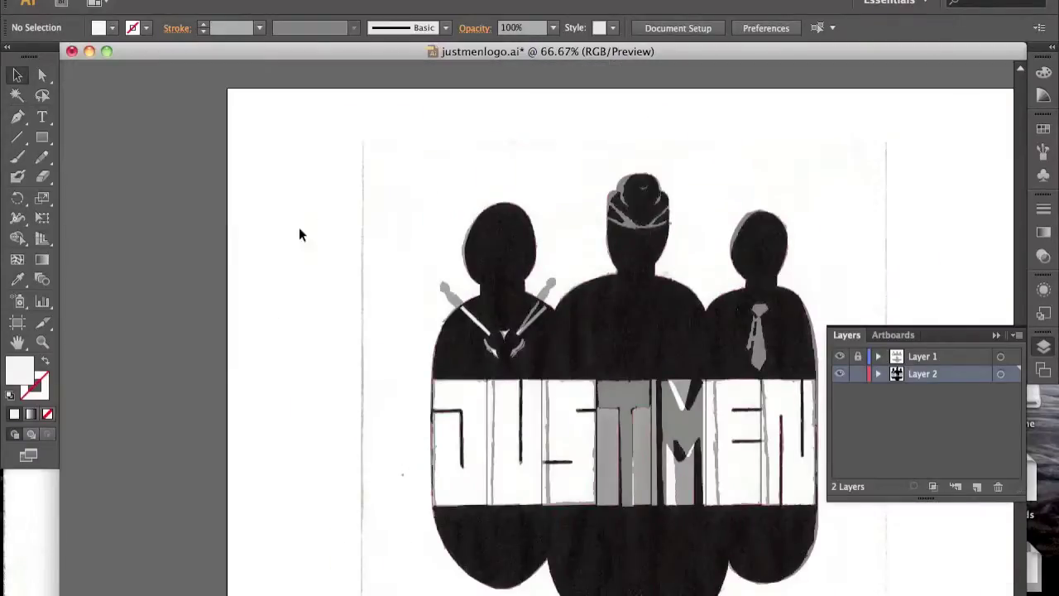
# Step: Move the traced artwork layer above the scan layer in the Layers panel
pyautogui.press('super+a')
pyautogui.moveTo(922, 374); pyautogui.dragTo(922, 352)
pyautogui.click(277, 329)
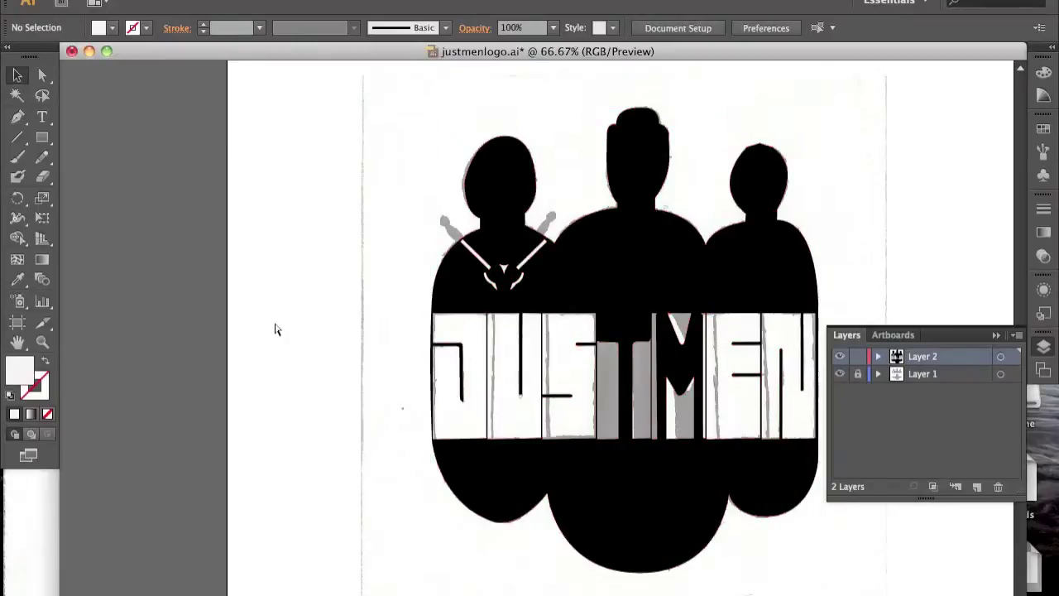
pyautogui.press('super+equal')
pyautogui.press('super+equal')
pyautogui.press('super+equal')
# Step: Select and inspect the right white diagonal strap and the small Y shape
pyautogui.moveTo(499, 298); pyautogui.dragTo(513, 336)
pyautogui.click(571, 339)
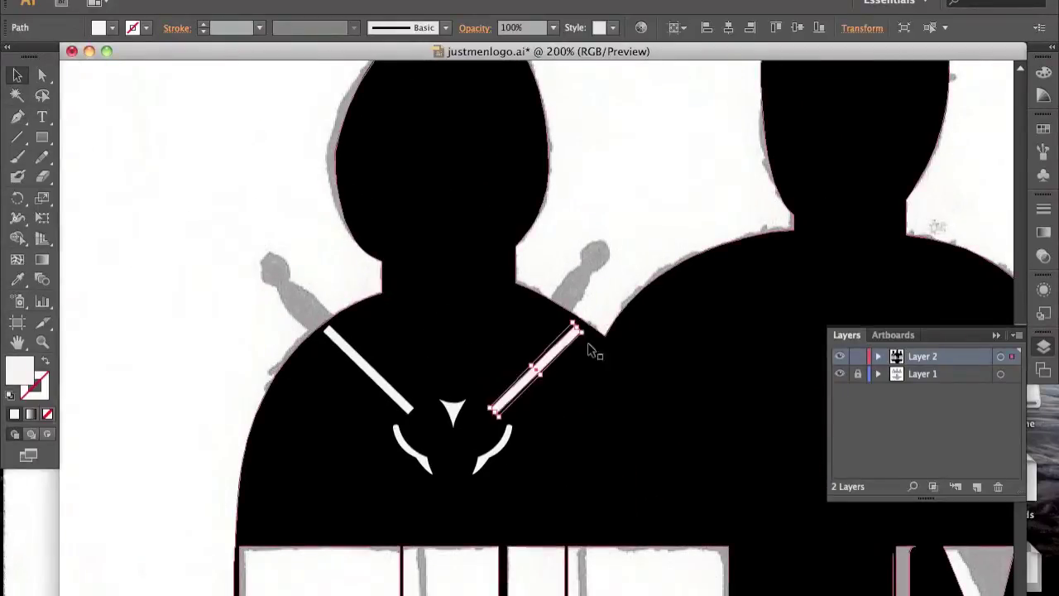
pyautogui.click(590, 328)
pyautogui.click(451, 411)
pyautogui.click(472, 485)
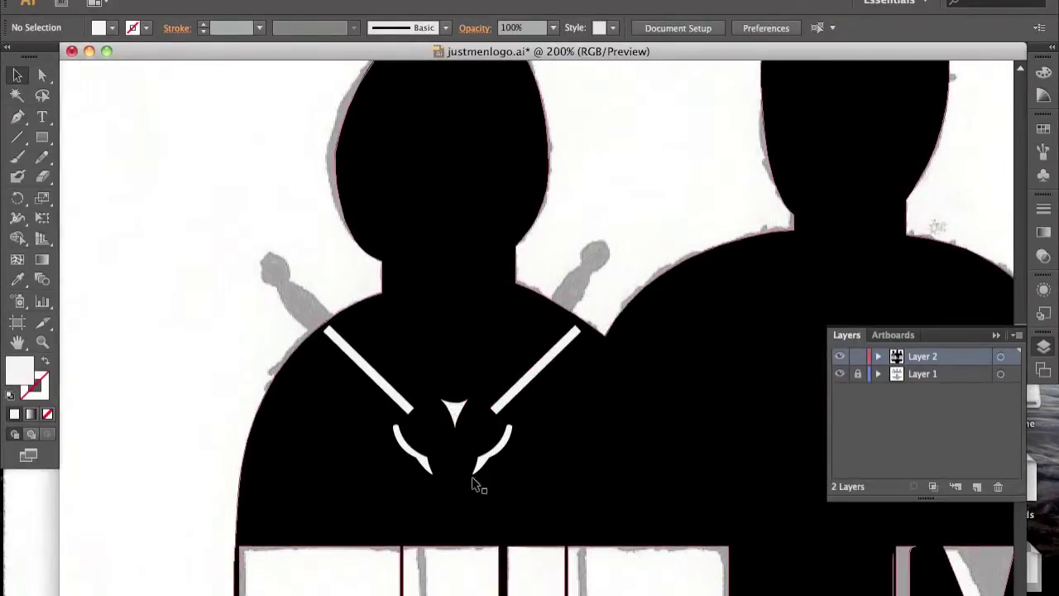
# Step: Set black as the fill colour for new Pen tool shapes
pyautogui.press('p')
pyautogui.doubleClick(18, 370)
pyautogui.press('Return')
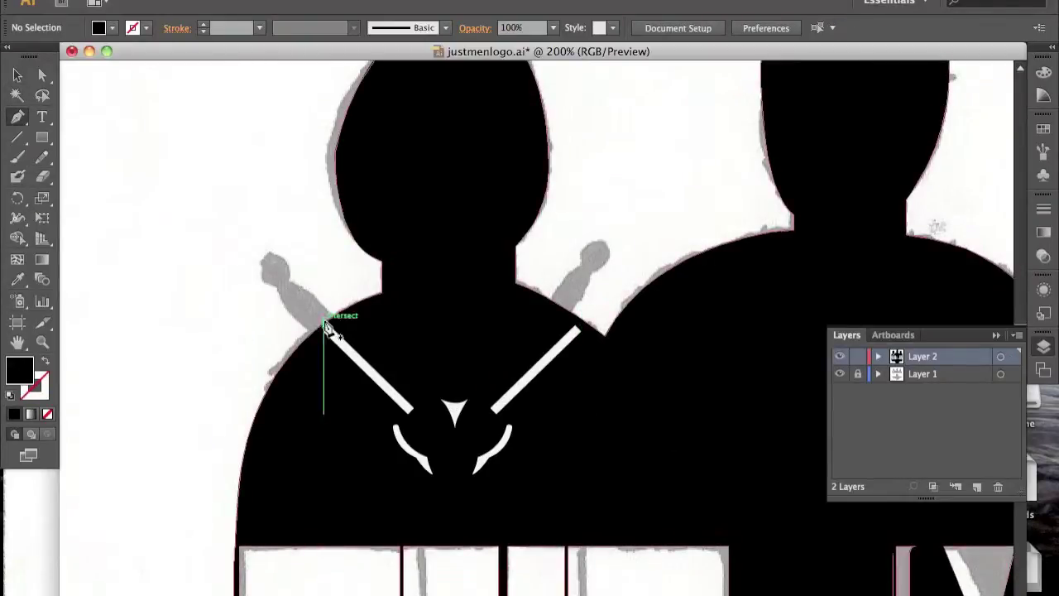
# Step: Pen-trace a black shape over the left sword hilt and its knob
pyautogui.scroll(1, 323, 331)
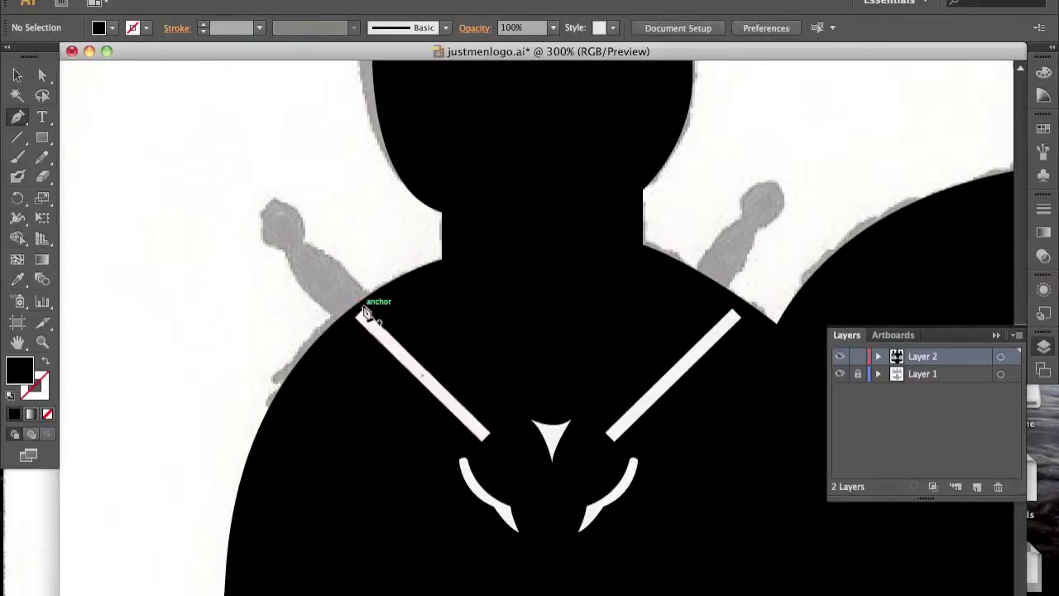
pyautogui.click(362, 305)
pyautogui.click(369, 291)
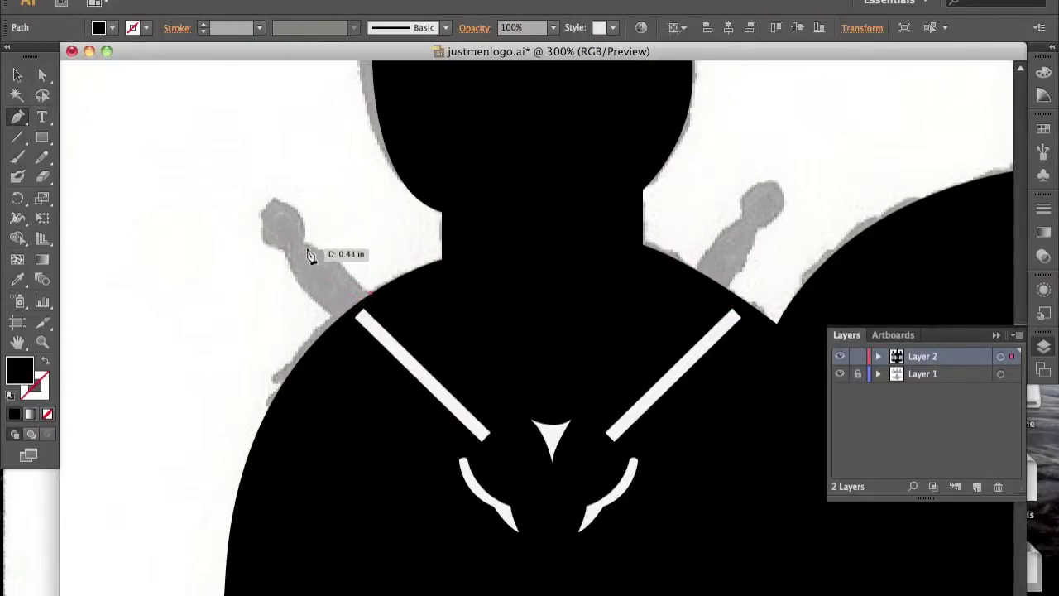
pyautogui.moveTo(275, 245); pyautogui.dragTo(276, 243)
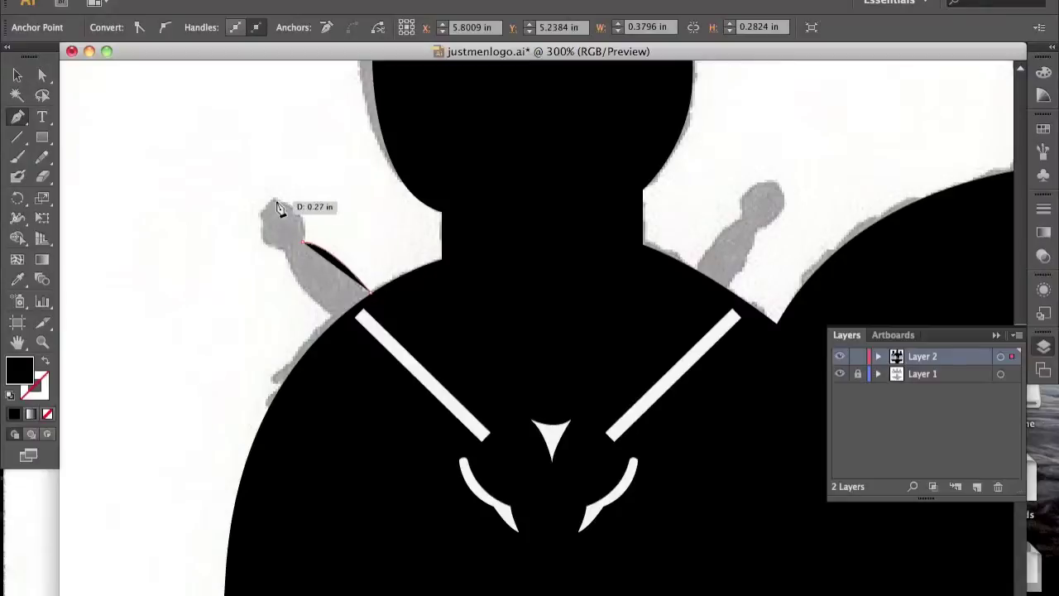
pyautogui.moveTo(242, 188)
pyautogui.mouseDown()
pyautogui.moveTo(237, 198)
pyautogui.moveTo(285, 259)
pyautogui.mouseUp()
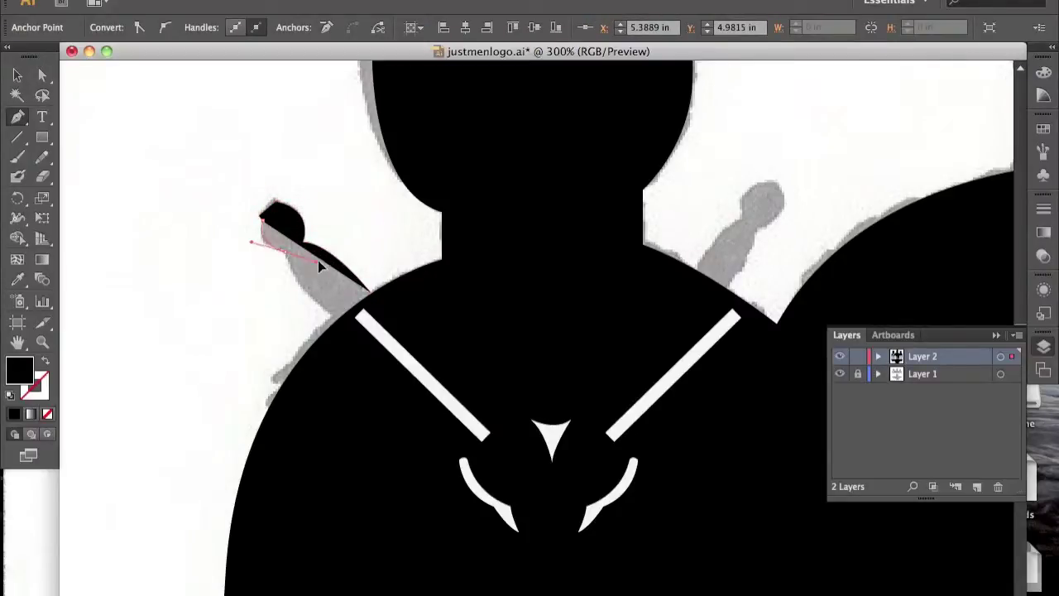
pyautogui.moveTo(319, 263)
pyautogui.mouseDown()
pyautogui.moveTo(294, 254)
pyautogui.moveTo(333, 320)
pyautogui.mouseUp()
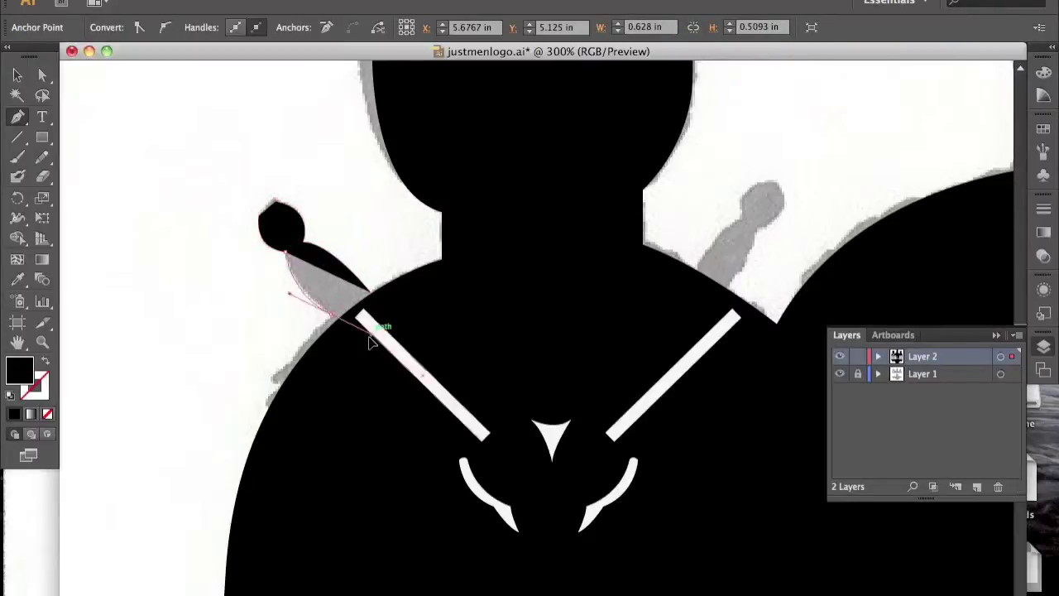
pyautogui.moveTo(368, 291)
pyautogui.mouseDown()
pyautogui.moveTo(339, 327)
pyautogui.moveTo(384, 347)
pyautogui.mouseUp()
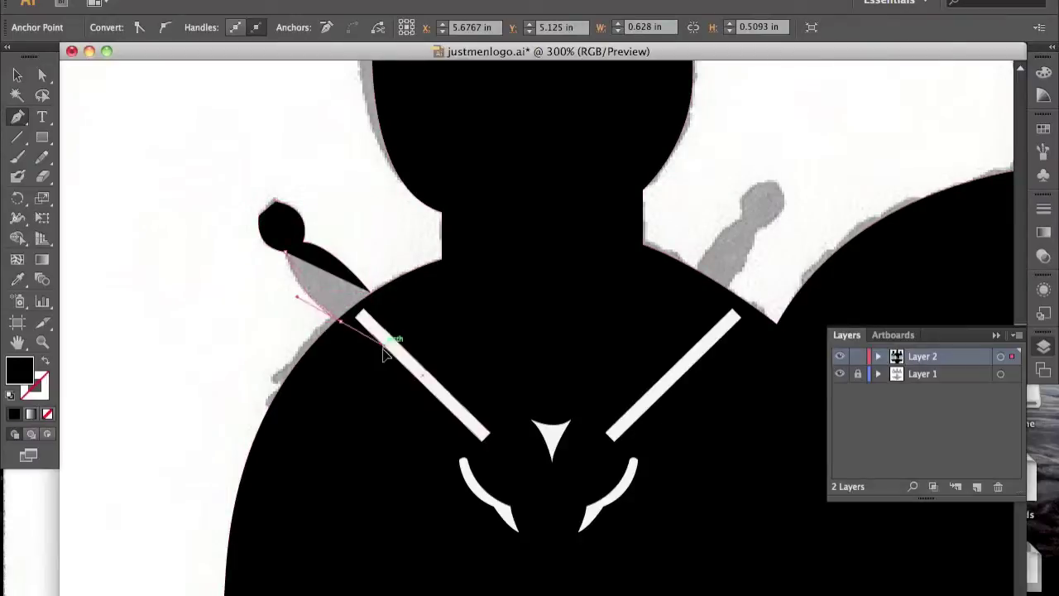
# Step: Make a reflected copy of the hilt shape on the right side
pyautogui.press('v')
pyautogui.click(388, 242)
pyautogui.click(282, 223)
pyautogui.moveTo(282, 223); pyautogui.dragTo(703, 194)
pyautogui.click(202, 0)
pyautogui.click(393, 65)
pyautogui.click(612, 409)
# Step: Delete both the left hilt shape and its reflected copy
pyautogui.click(285, 248)
pyautogui.moveTo(257, 201); pyautogui.dragTo(329, 277)
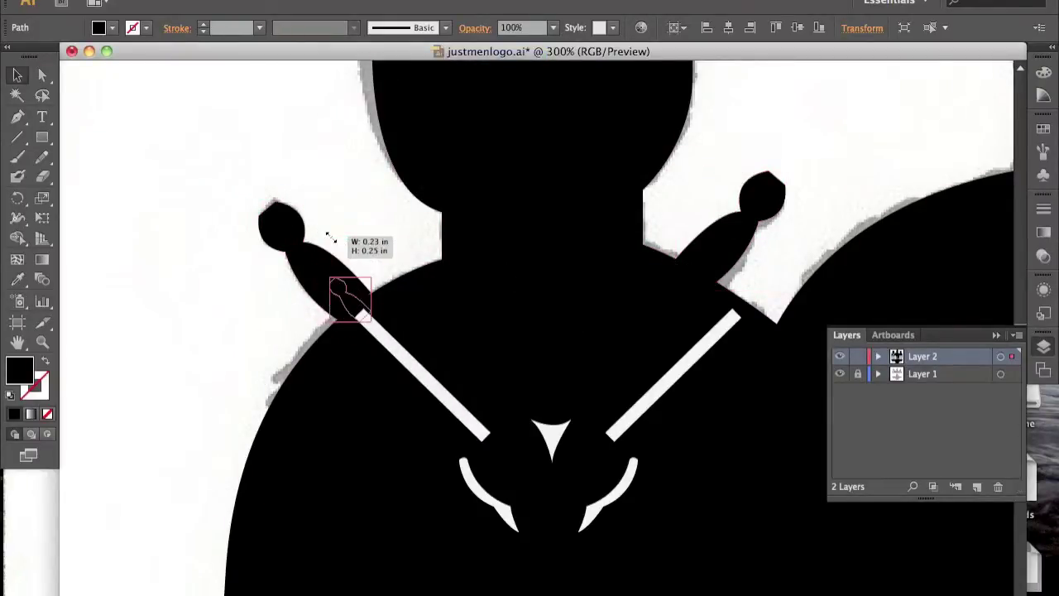
pyautogui.press('Delete')
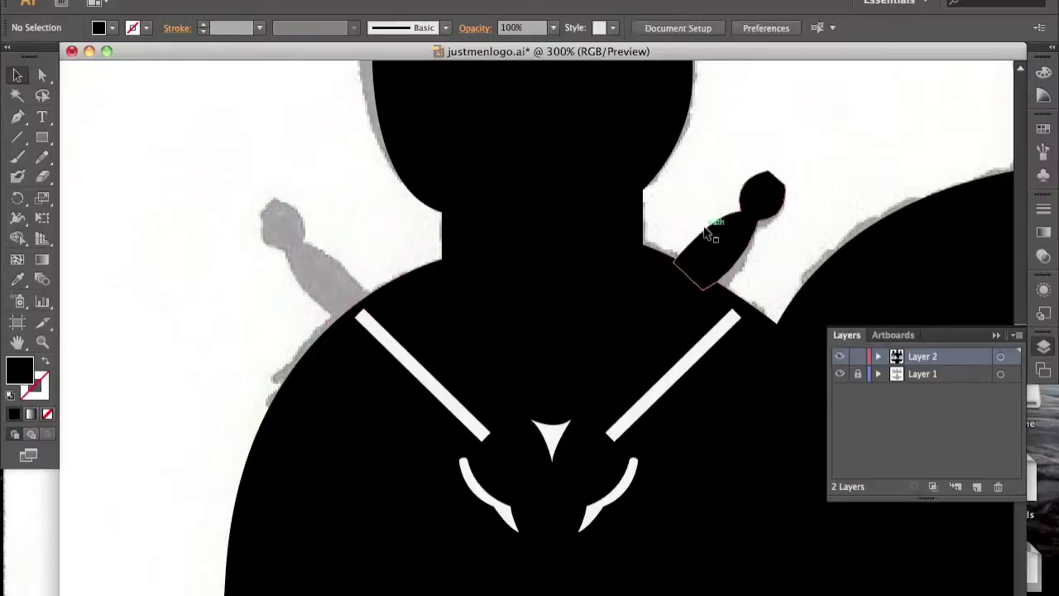
pyautogui.click(709, 233)
pyautogui.press('Delete')
# Step: Retrace the left hilt in black and hide the finished shape
pyautogui.press('p')
pyautogui.click(360, 306)
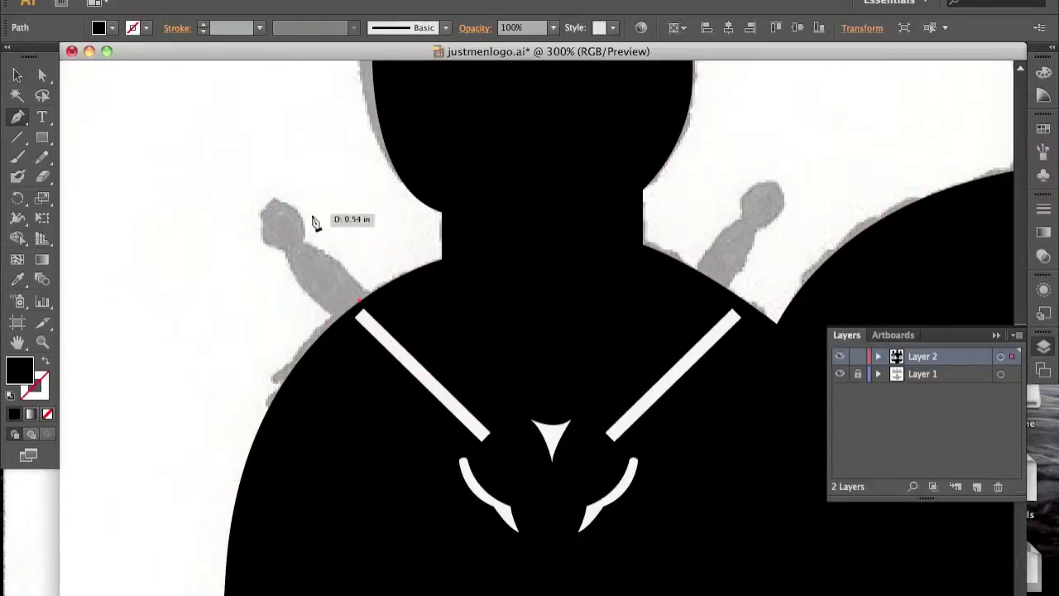
pyautogui.moveTo(293, 245)
pyautogui.mouseDown()
pyautogui.moveTo(275, 206)
pyautogui.moveTo(226, 191)
pyautogui.mouseUp()
pyautogui.click(277, 204)
pyautogui.moveTo(264, 223)
pyautogui.mouseDown()
pyautogui.moveTo(337, 327)
pyautogui.moveTo(330, 317)
pyautogui.mouseUp()
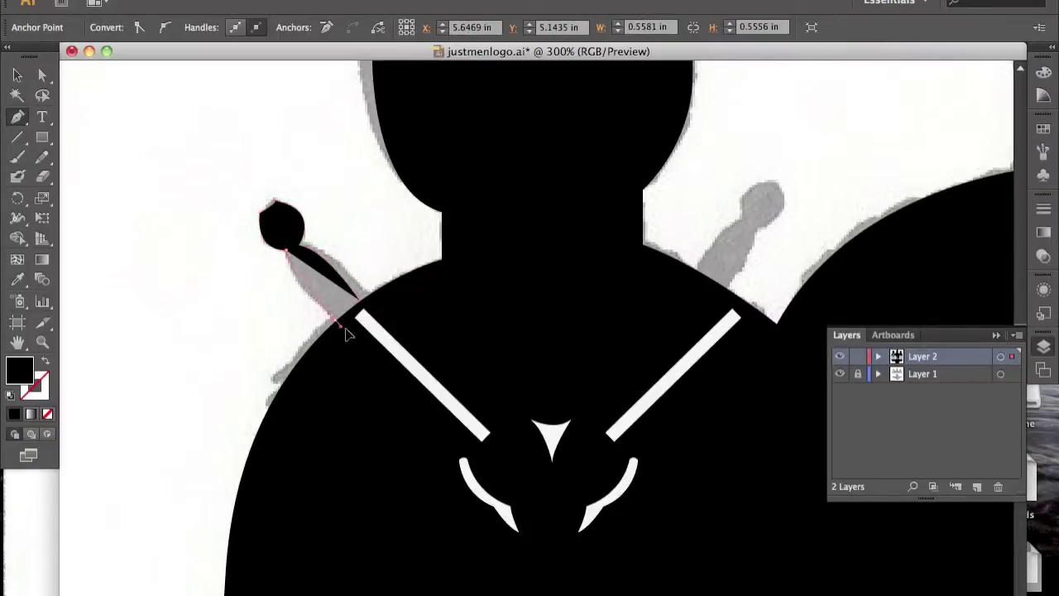
pyautogui.moveTo(396, 375); pyautogui.dragTo(397, 314)
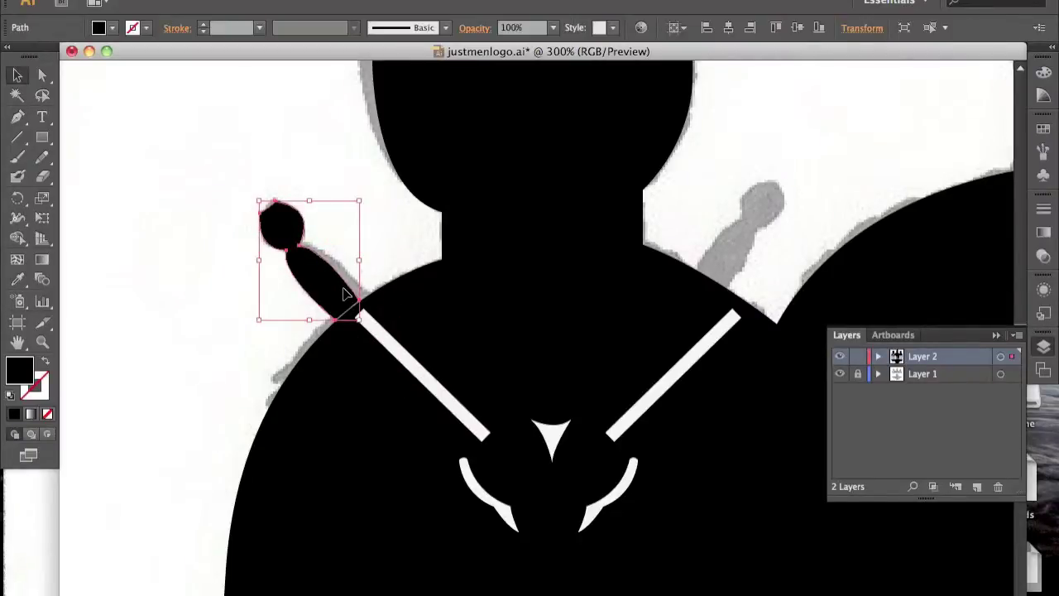
pyautogui.hotkey('ctrl', '3')
pyautogui.moveTo(152, 254); pyautogui.dragTo(184, 253)
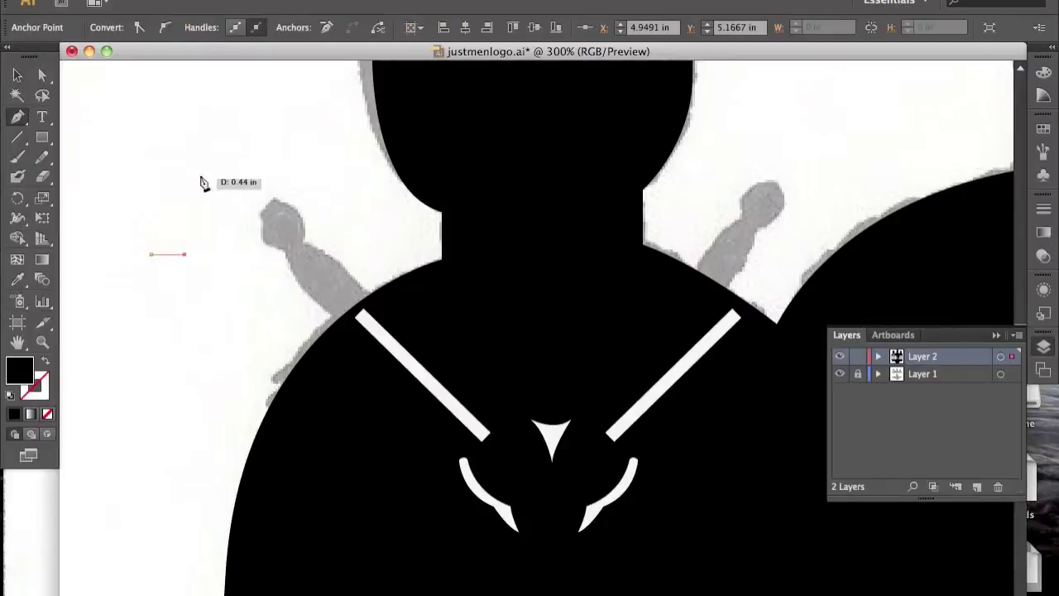
# Step: Pen-draw a small triangle for the hilt handle with a straight top point
pyautogui.moveTo(176, 196); pyautogui.dragTo(188, 142)
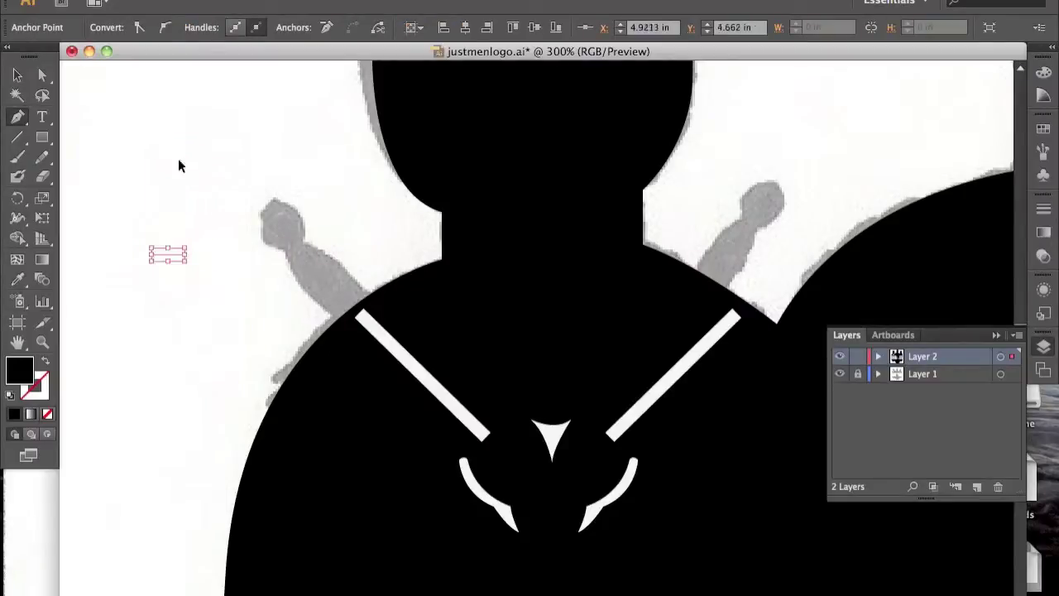
pyautogui.hotkey('ctrl', 'z')
pyautogui.hotkey('ctrl', 'z')
pyautogui.click(178, 109)
pyautogui.hotkey('ctrl', 'z')
pyautogui.click(171, 156)
# Step: Reflect a mirrored copy of the triangle to form the handle's other half
pyautogui.press('v')
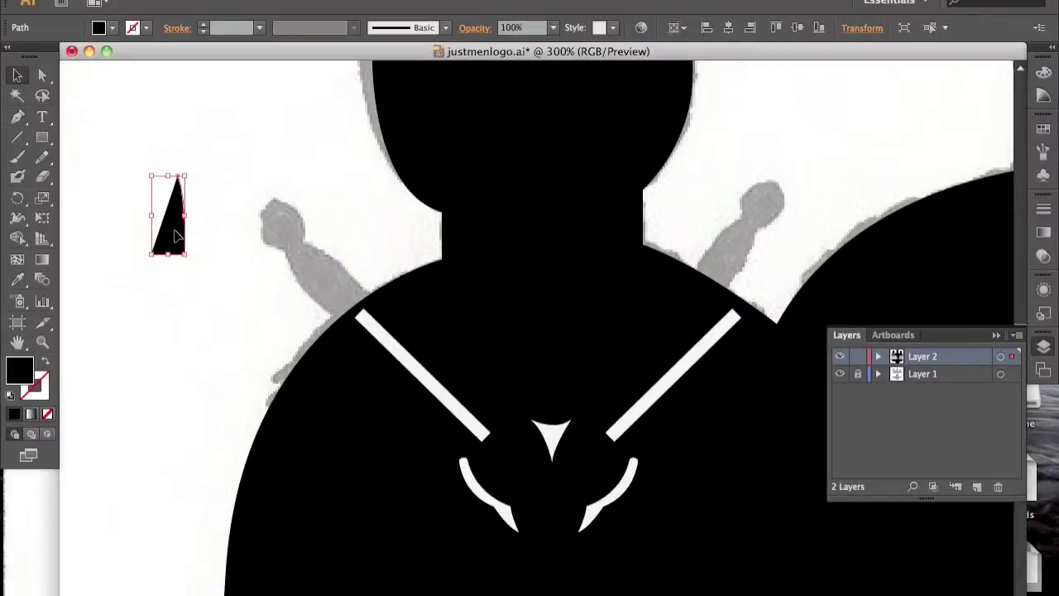
pyautogui.rightClick(175, 236)
pyautogui.click(401, 85)
pyautogui.click(444, 408)
pyautogui.click(288, 142)
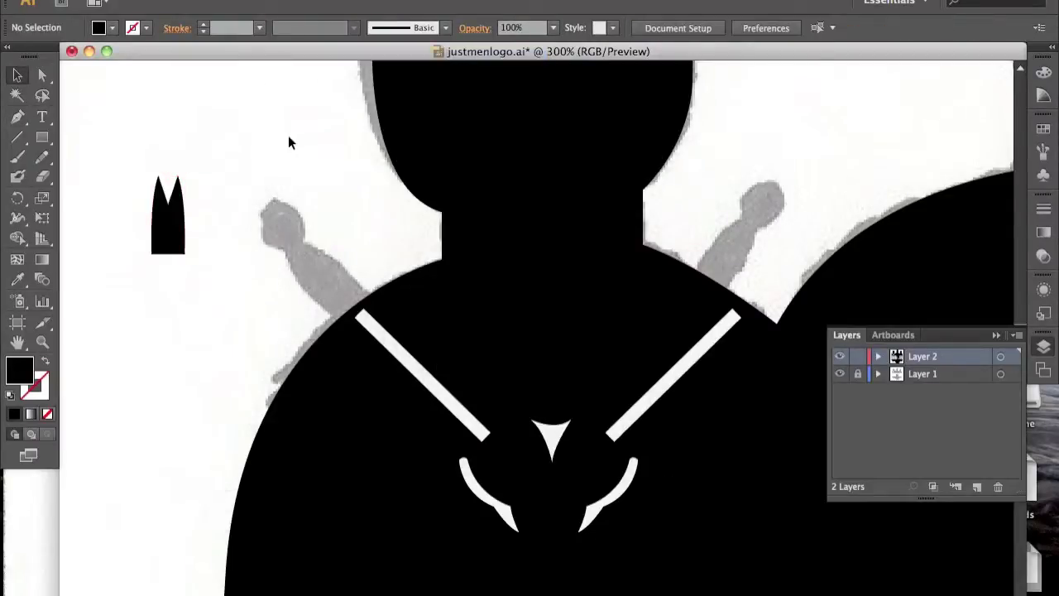
# Step: Pull a curve handle on the top anchor and draw a small black circle above
pyautogui.press('p')
pyautogui.moveTo(178, 176); pyautogui.dragTo(175, 151)
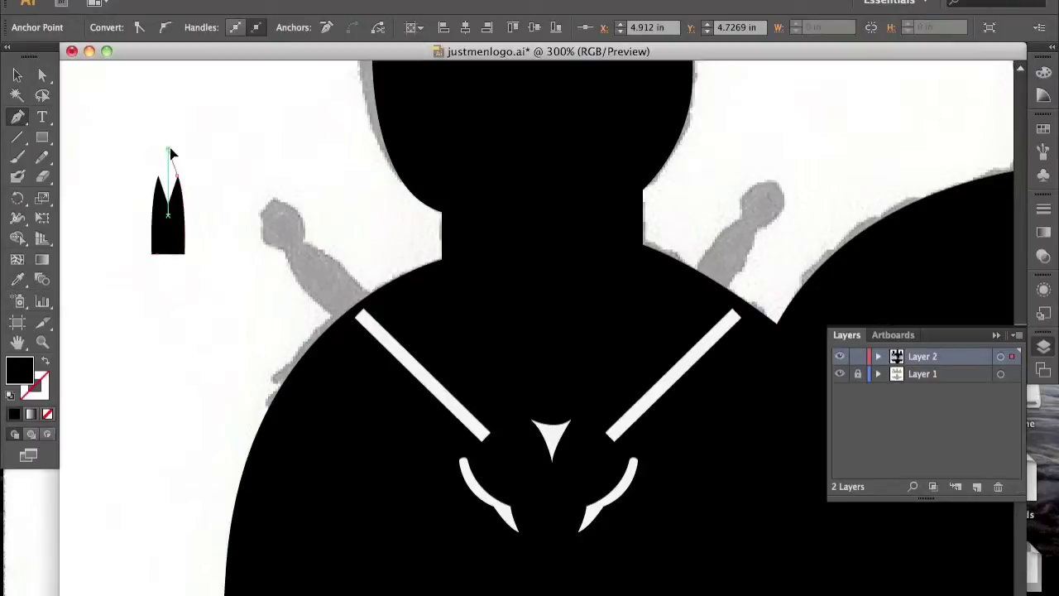
pyautogui.press('l')
pyautogui.moveTo(210, 118)
pyautogui.mouseDown()
pyautogui.moveTo(245, 152)
pyautogui.moveTo(159, 180)
pyautogui.moveTo(171, 162)
pyautogui.mouseUp()
pyautogui.press('v')
pyautogui.click(198, 224)
# Step: Reshape the handle's top into a pointed V notch under the circle
pyautogui.press('p')
pyautogui.click(172, 190)
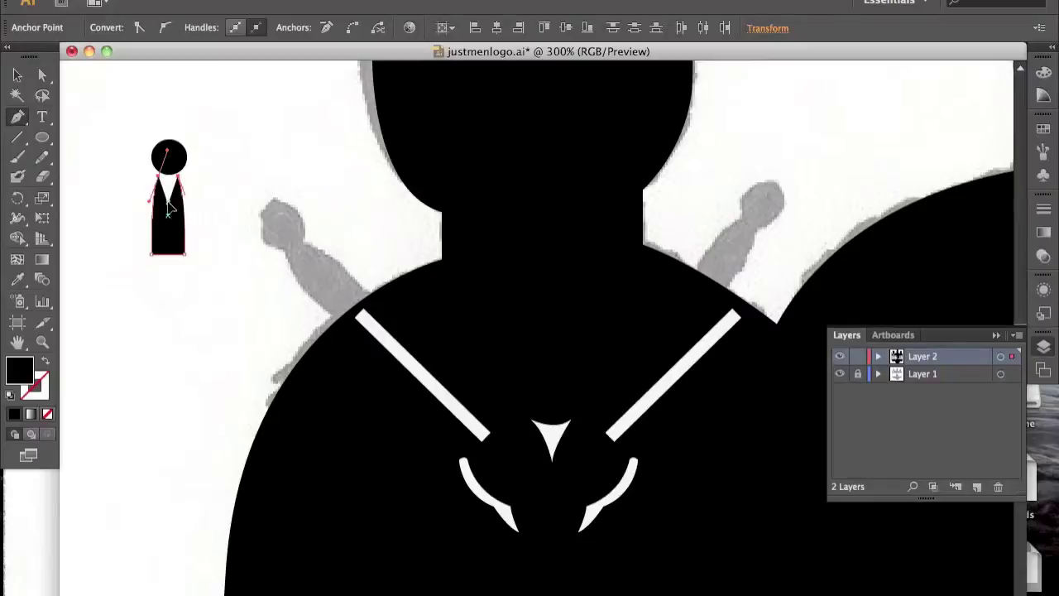
pyautogui.click(170, 209)
pyautogui.click(164, 179)
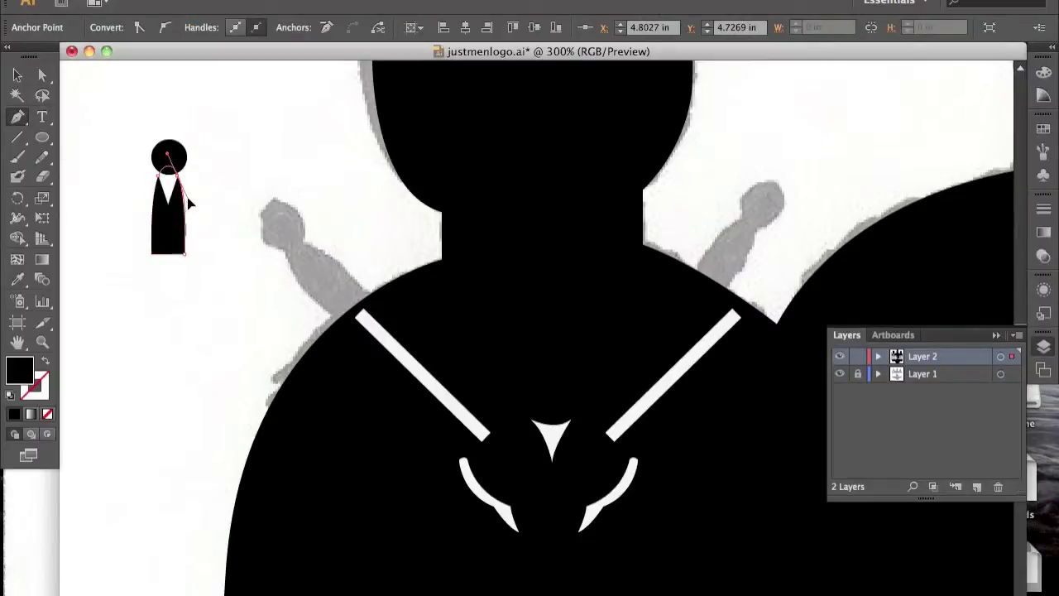
pyautogui.press('v')
pyautogui.click(207, 192)
# Step: Rotate the circle and handle together and move them onto the left grey hilt
pyautogui.click(181, 147)
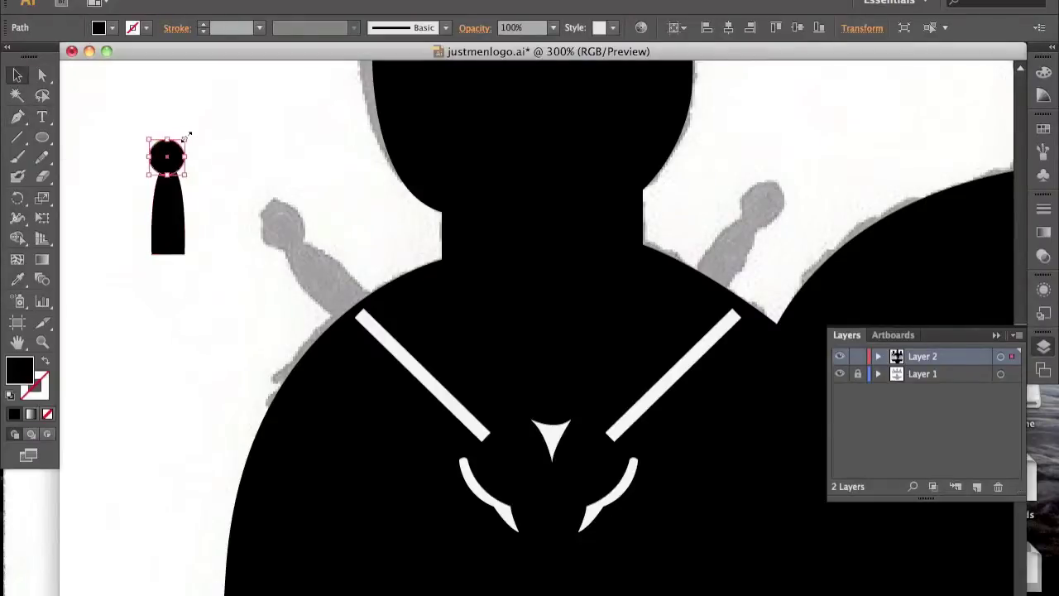
pyautogui.rightClick(175, 226)
pyautogui.moveTo(132, 119)
pyautogui.mouseDown()
pyautogui.moveTo(222, 269)
pyautogui.moveTo(227, 215)
pyautogui.moveTo(347, 290)
pyautogui.mouseUp()
pyautogui.click(277, 336)
pyautogui.rightClick(165, 256)
pyautogui.click(242, 126)
pyautogui.moveTo(335, 235); pyautogui.dragTo(364, 248)
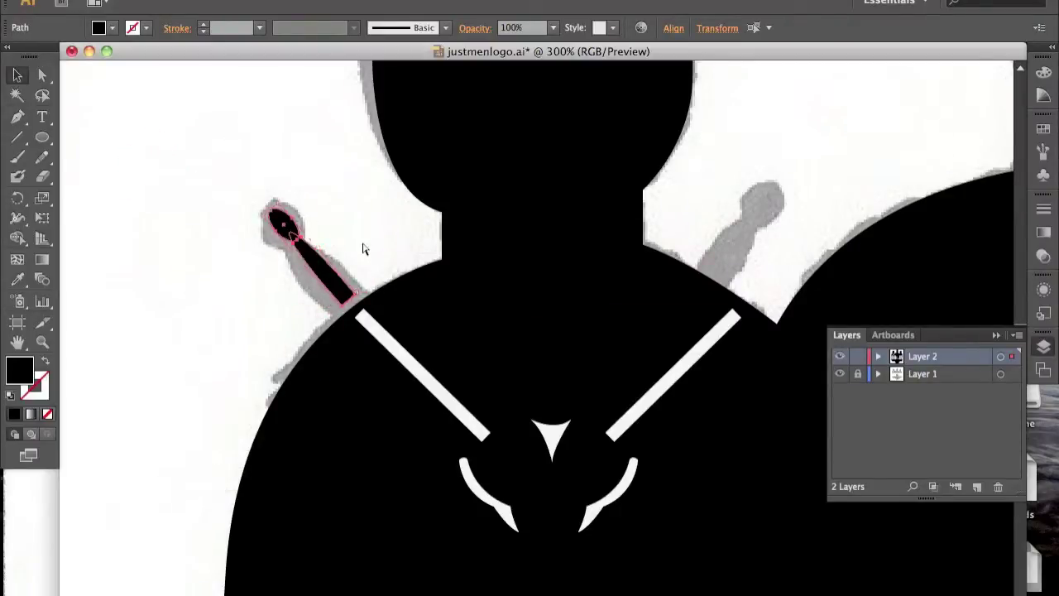
# Step: Resize the black handle to the grey hilt and cap it with a round pommel
pyautogui.moveTo(273, 204); pyautogui.dragTo(301, 218)
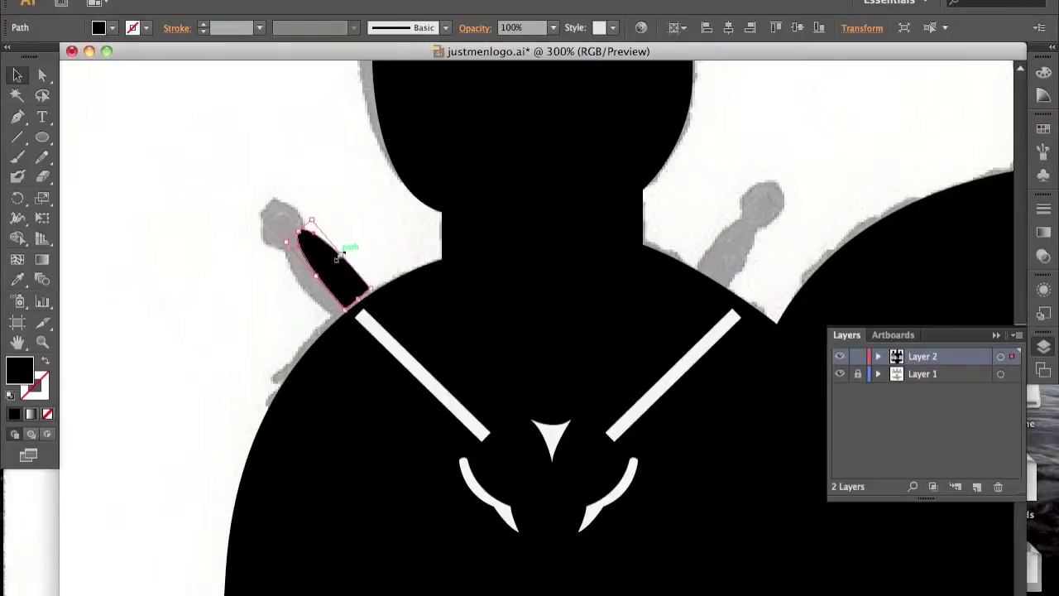
pyautogui.moveTo(339, 257); pyautogui.dragTo(345, 234)
pyautogui.click(346, 235)
pyautogui.press('l')
pyautogui.moveTo(200, 177); pyautogui.dragTo(205, 197)
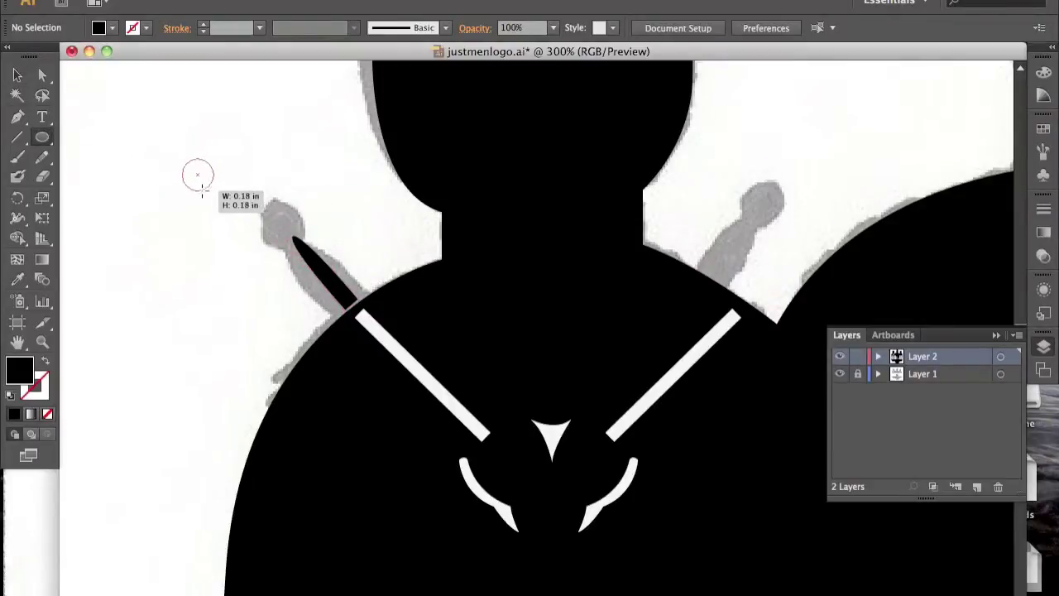
pyautogui.press('v')
pyautogui.moveTo(295, 240); pyautogui.dragTo(294, 241)
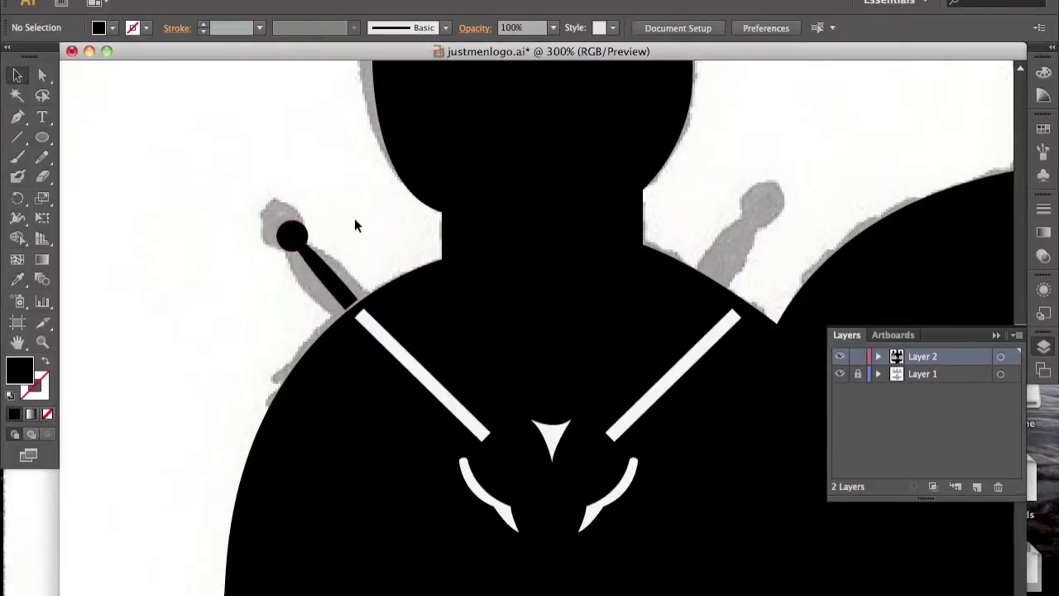
# Step: Copy the pommel and handle onto the right grey hilt and tilt it to match
pyautogui.moveTo(194, 155); pyautogui.dragTo(318, 279)
pyautogui.keyDown('shift'); pyautogui.click(334, 286); pyautogui.keyUp('shift')
pyautogui.moveTo(289, 237); pyautogui.dragTo(733, 201)
pyautogui.moveTo(807, 289)
pyautogui.mouseDown()
pyautogui.moveTo(762, 281)
pyautogui.moveTo(788, 259)
pyautogui.mouseUp()
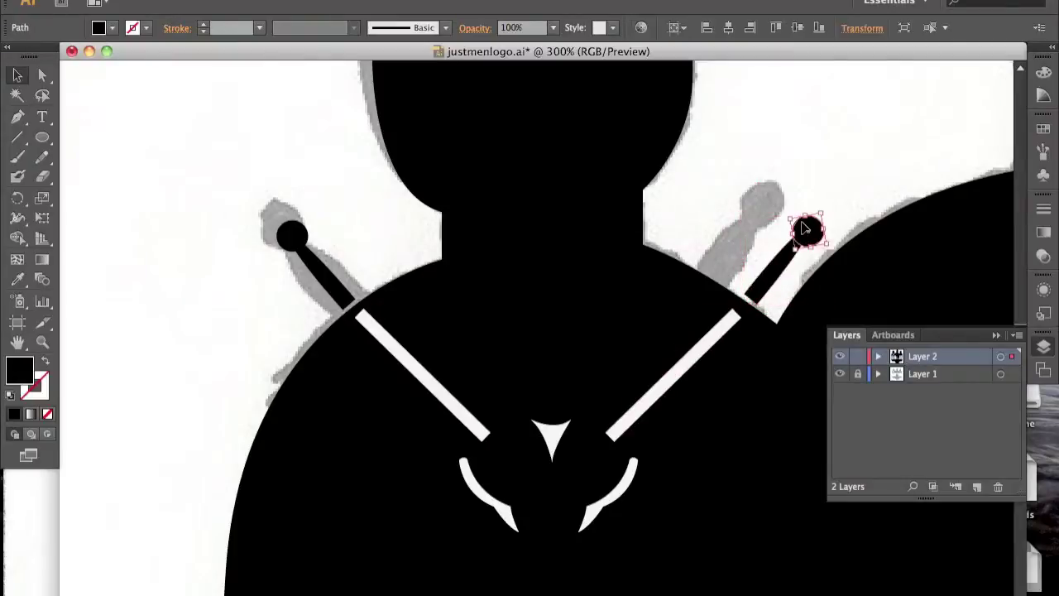
pyautogui.click(798, 158)
# Step: Move the scan layer above the traced layer in the Layers panel
pyautogui.scroll(2, 617, 312)
pyautogui.hscroll(2, 617, 312)
pyautogui.moveTo(943, 377); pyautogui.dragTo(927, 351)
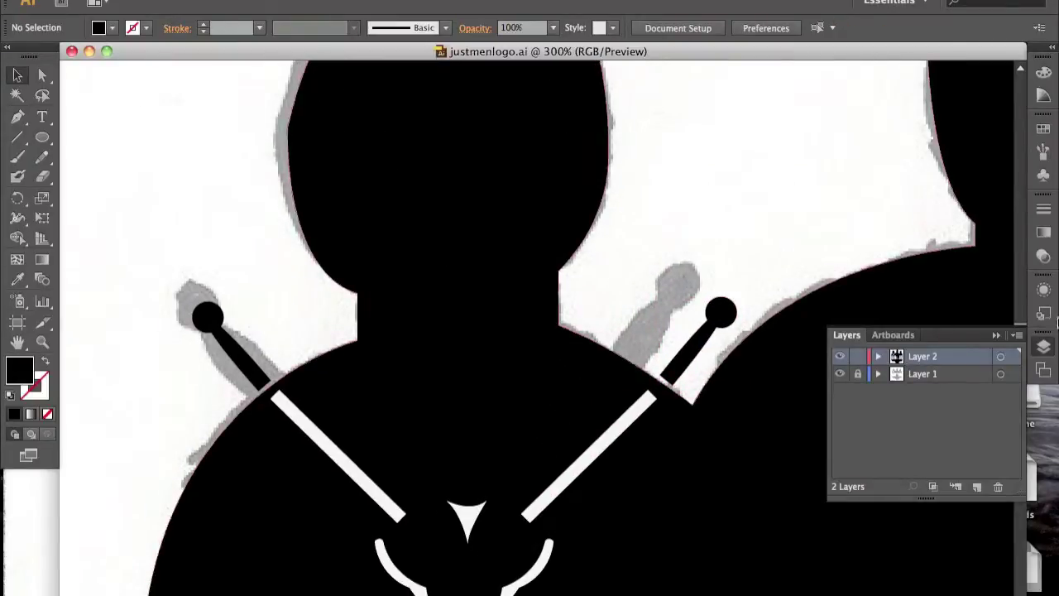
pyautogui.scroll(-3, 722, 265)
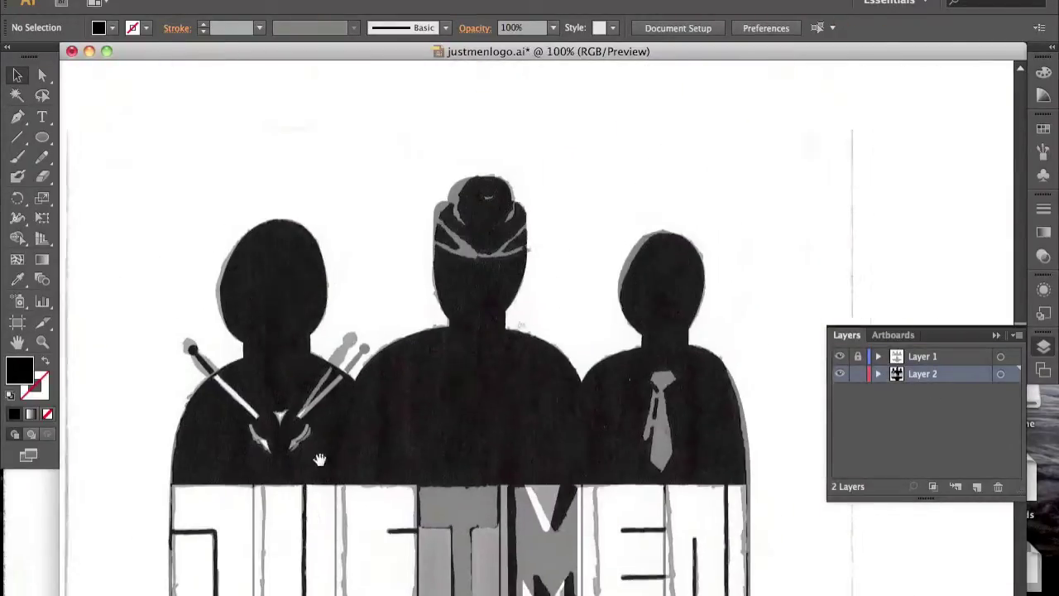
# Step: Set the fill to white and pen-draw a small highlight at the head's top
pyautogui.scroll(4, 496, 273)
pyautogui.press('p')
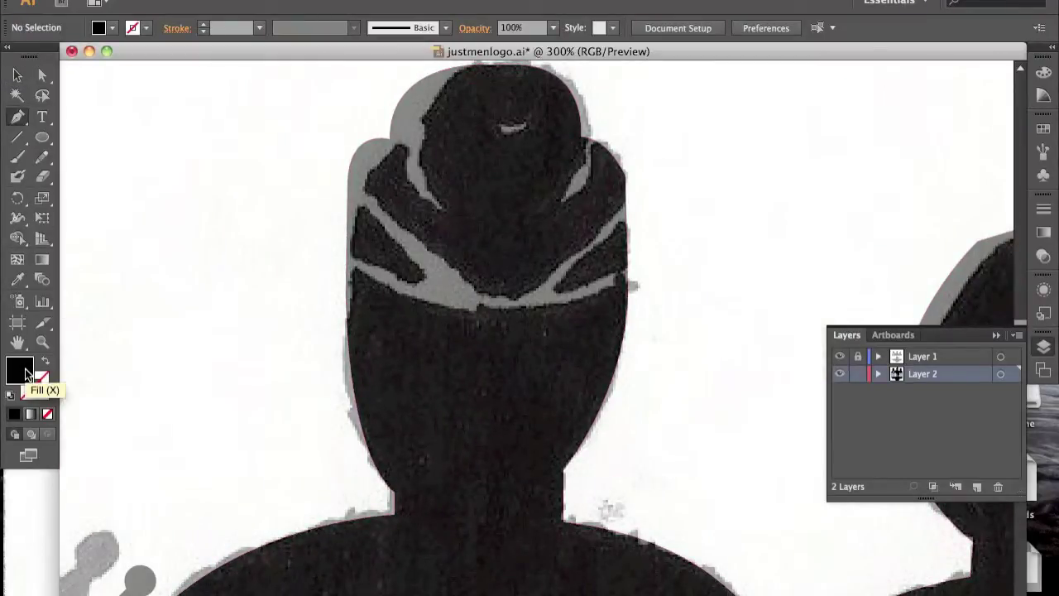
pyautogui.doubleClick(24, 368)
pyautogui.click(162, 139)
pyautogui.press('Return')
pyautogui.moveTo(492, 124)
pyautogui.mouseDown()
pyautogui.moveTo(524, 125)
pyautogui.moveTo(522, 139)
pyautogui.moveTo(494, 141)
pyautogui.mouseUp()
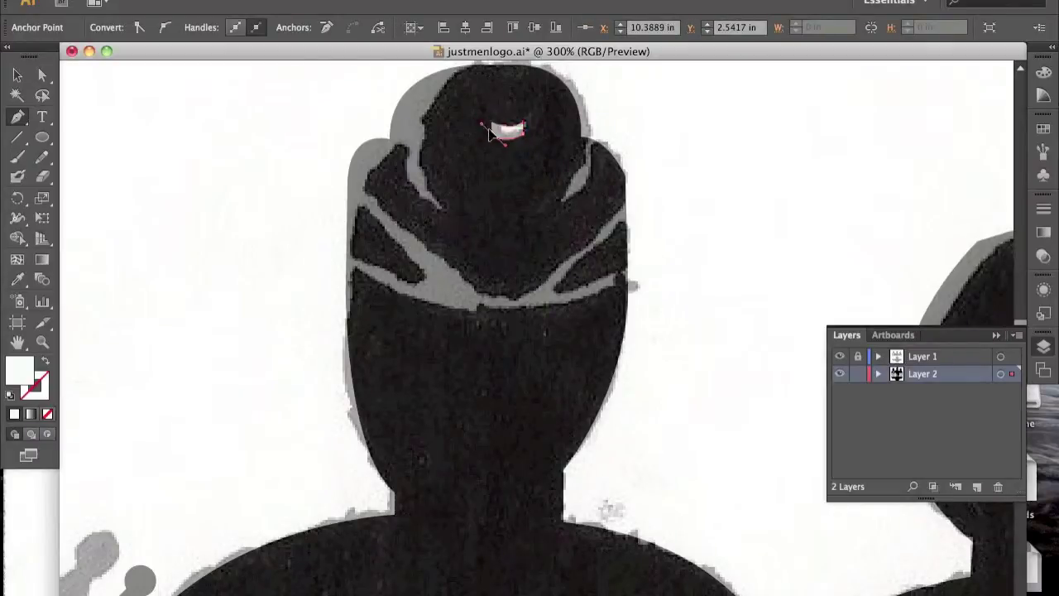
pyautogui.press('v')
pyautogui.click(544, 208)
pyautogui.click(496, 129)
# Step: Pen-draw a white crescent on the right side of the head
pyautogui.press('p')
pyautogui.moveTo(592, 140)
pyautogui.mouseDown()
pyautogui.moveTo(550, 201)
pyautogui.moveTo(608, 157)
pyautogui.mouseUp()
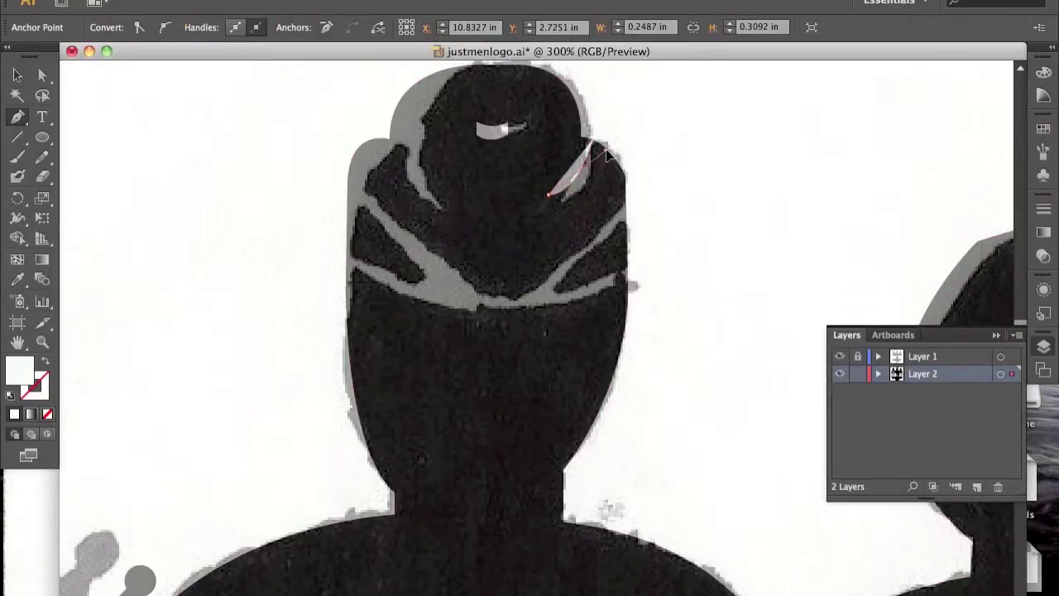
pyautogui.moveTo(627, 128)
pyautogui.mouseDown()
pyautogui.moveTo(584, 198)
pyautogui.moveTo(606, 155)
pyautogui.mouseUp()
pyautogui.moveTo(636, 103); pyautogui.dragTo(612, 177)
pyautogui.press('v')
pyautogui.click(602, 168)
# Step: Reflect a copy of the crescent and move it to the head's left side
pyautogui.click(203, 2)
pyautogui.click(497, 54)
pyautogui.press('Return')
pyautogui.moveTo(579, 170)
pyautogui.mouseDown()
pyautogui.moveTo(426, 169)
pyautogui.moveTo(402, 192)
pyautogui.mouseUp()
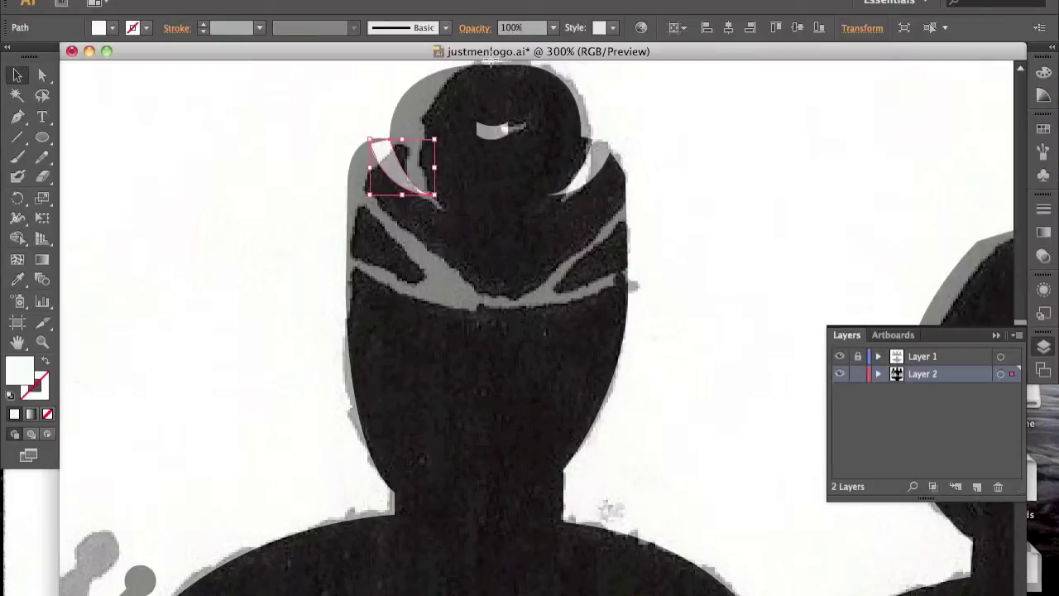
pyautogui.hotkey('ctrl', 'z')
pyautogui.hotkey('ctrl', 'z')
pyautogui.hotkey('ctrl', 'z')
# Step: Pen-trace the white strip along the right side of the headband
pyautogui.press('p')
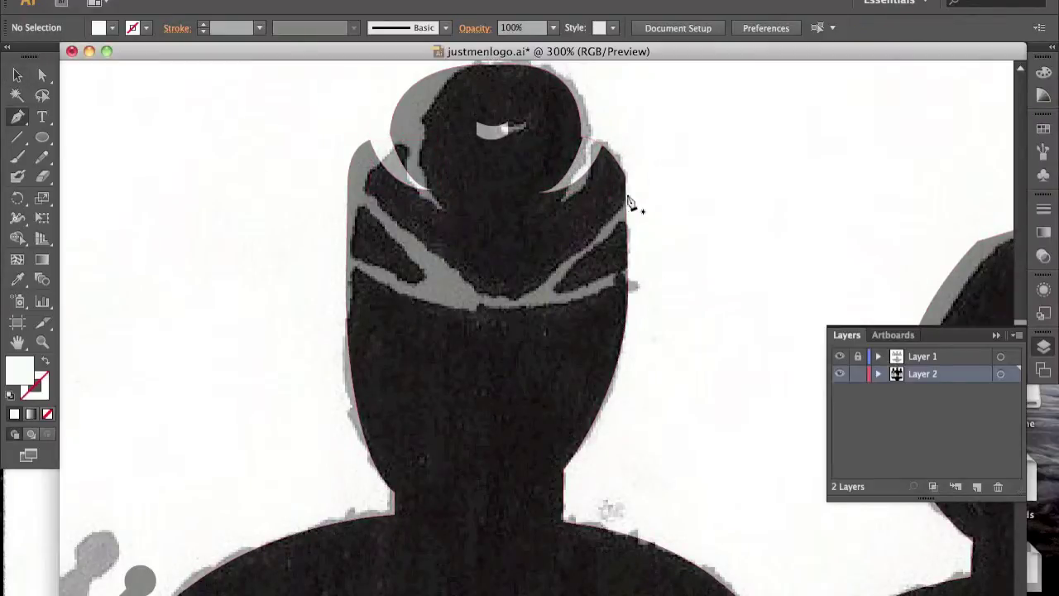
pyautogui.click(626, 207)
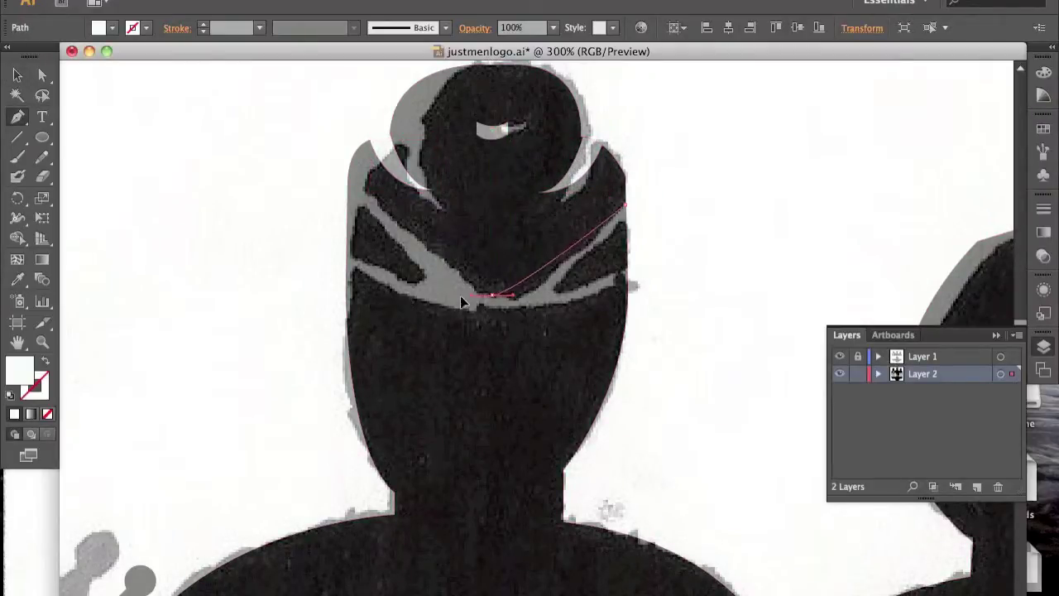
pyautogui.moveTo(492, 295); pyautogui.dragTo(496, 318)
pyautogui.click(492, 295)
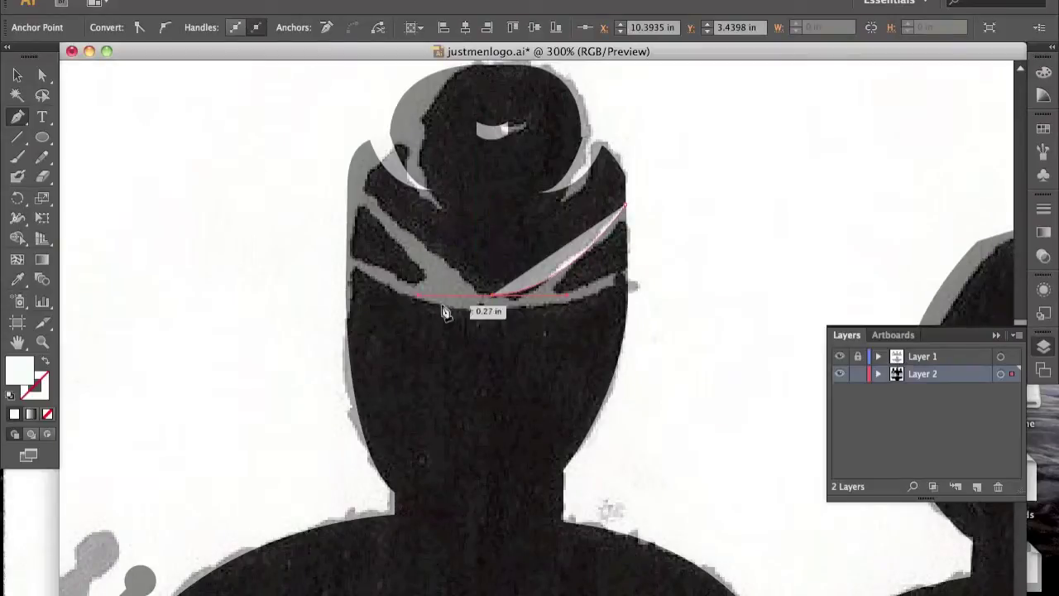
pyautogui.click(629, 285)
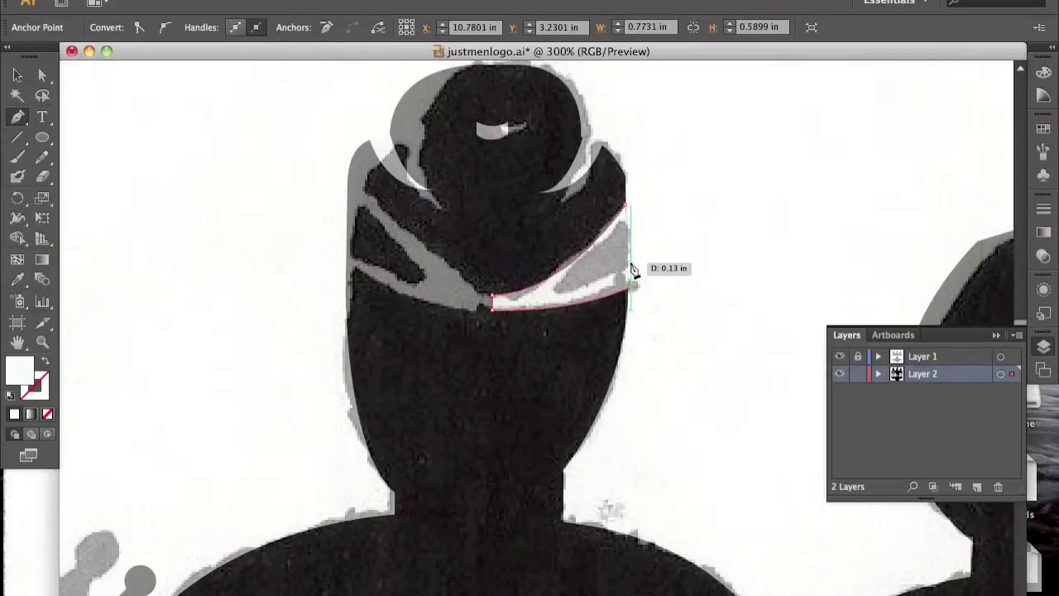
pyautogui.click(630, 265)
pyautogui.moveTo(571, 295); pyautogui.dragTo(582, 283)
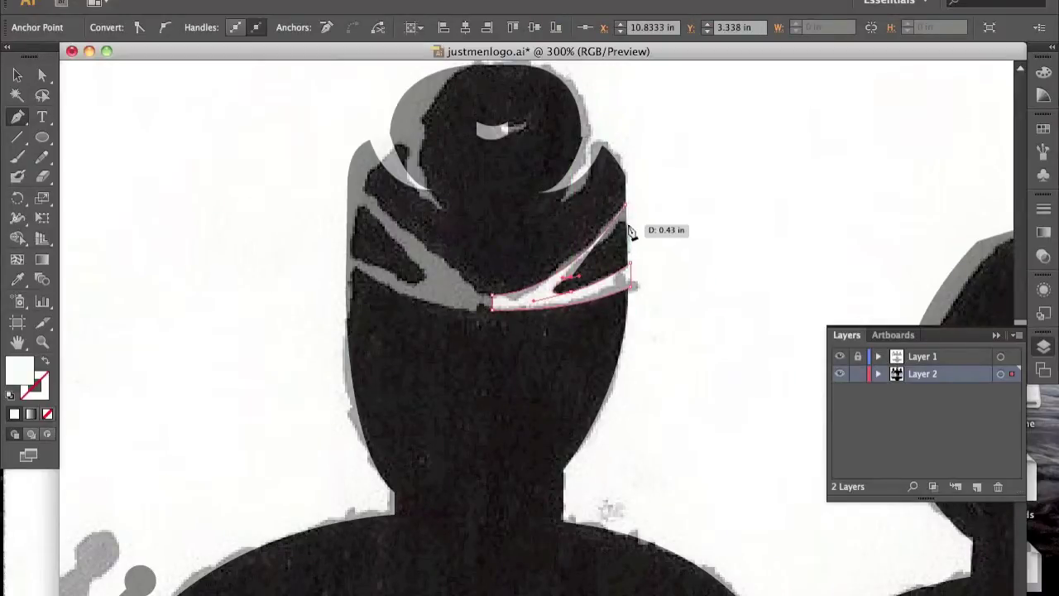
pyautogui.click(630, 231)
pyautogui.click(588, 299)
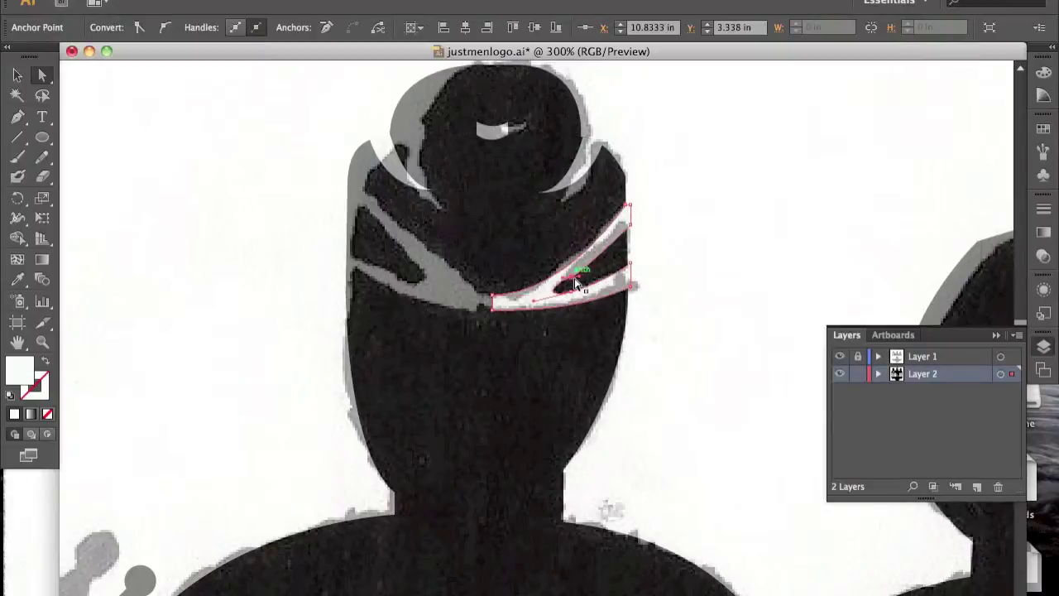
pyautogui.keyDown('ctrl'); pyautogui.click(692, 274); pyautogui.keyUp('ctrl')
pyautogui.keyDown('ctrl'); pyautogui.click(534, 304); pyautogui.keyUp('ctrl')
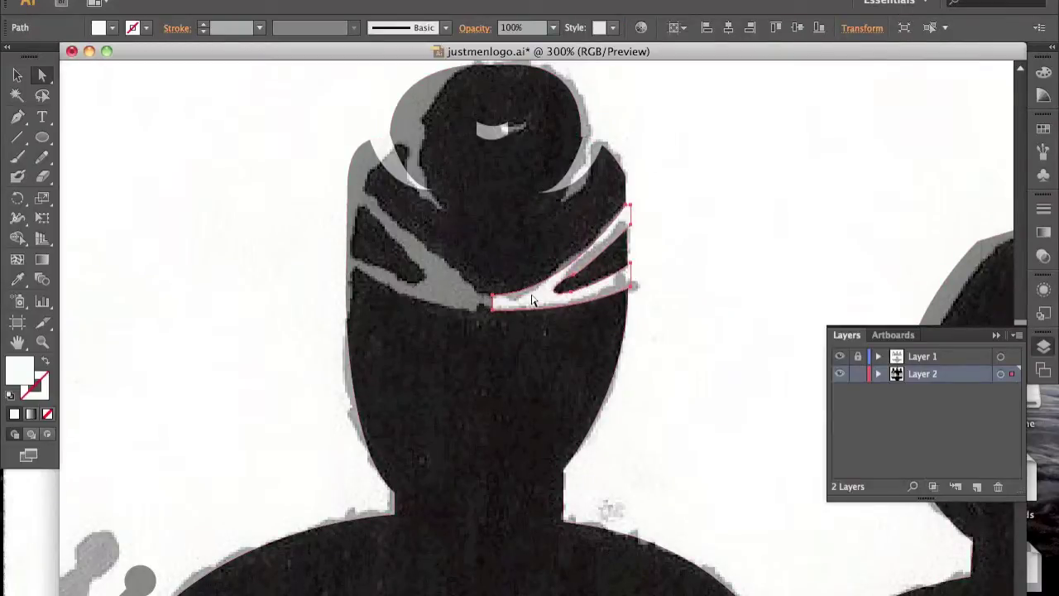
# Step: Reflect a copy of the headband stripe to the other side of the centre figure's head
pyautogui.press('v')
pyautogui.rightClick(542, 313)
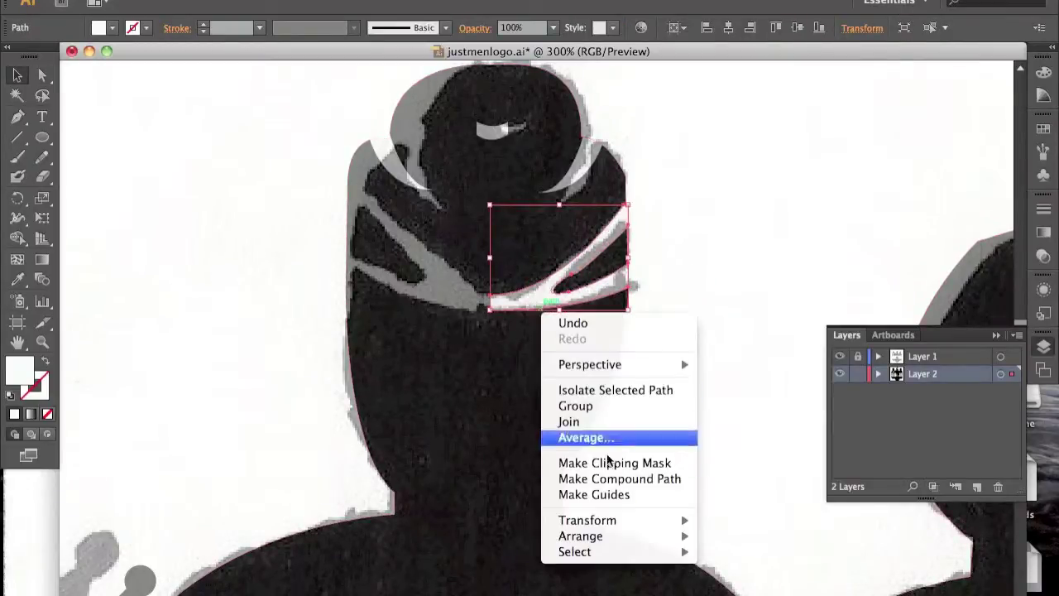
pyautogui.click(769, 522)
pyautogui.press('Return')
pyautogui.hotkey('shift', 'Left')
pyautogui.hotkey('shift', 'Left')
pyautogui.hotkey('shift', 'Left')
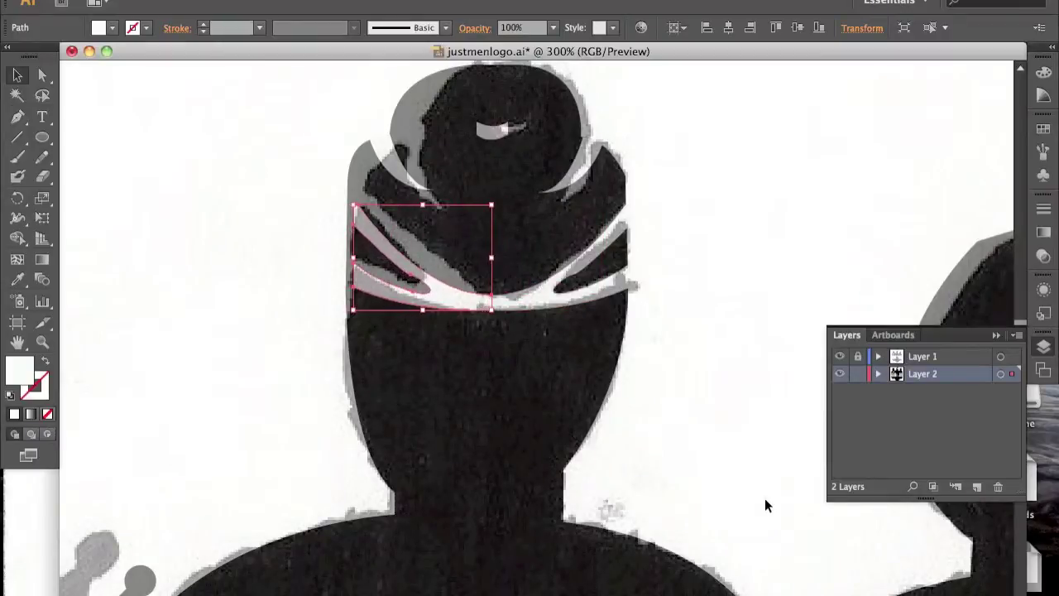
pyautogui.click(399, 268)
pyautogui.click(399, 267)
pyautogui.click(273, 277)
# Step: Select all the traced shapes and apply the Shape Builder to them
pyautogui.hotkey('ctrl', 'a')
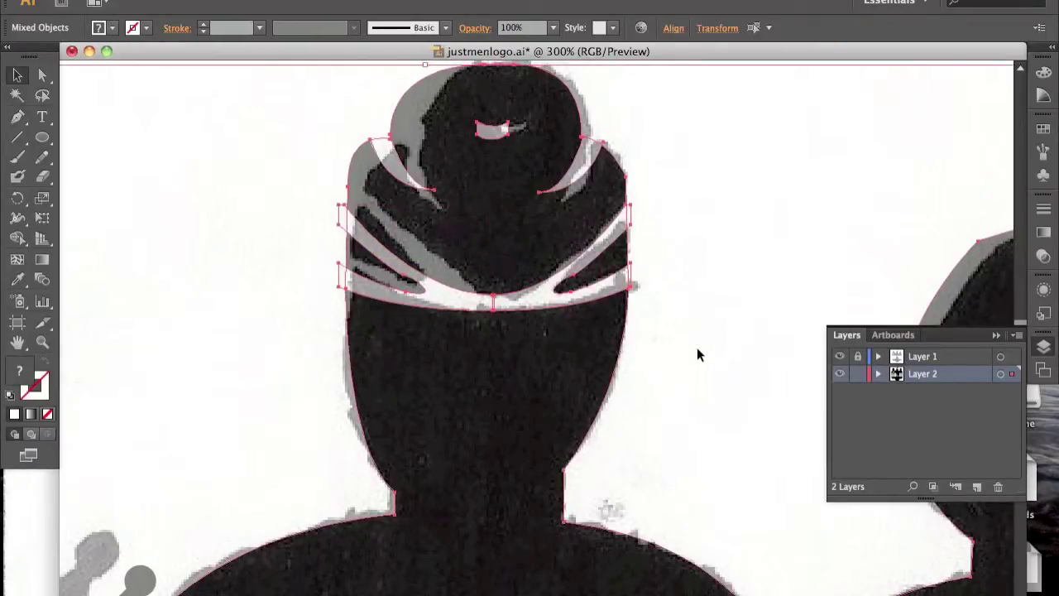
pyautogui.hotkey('shift', 'm')
pyautogui.press('v')
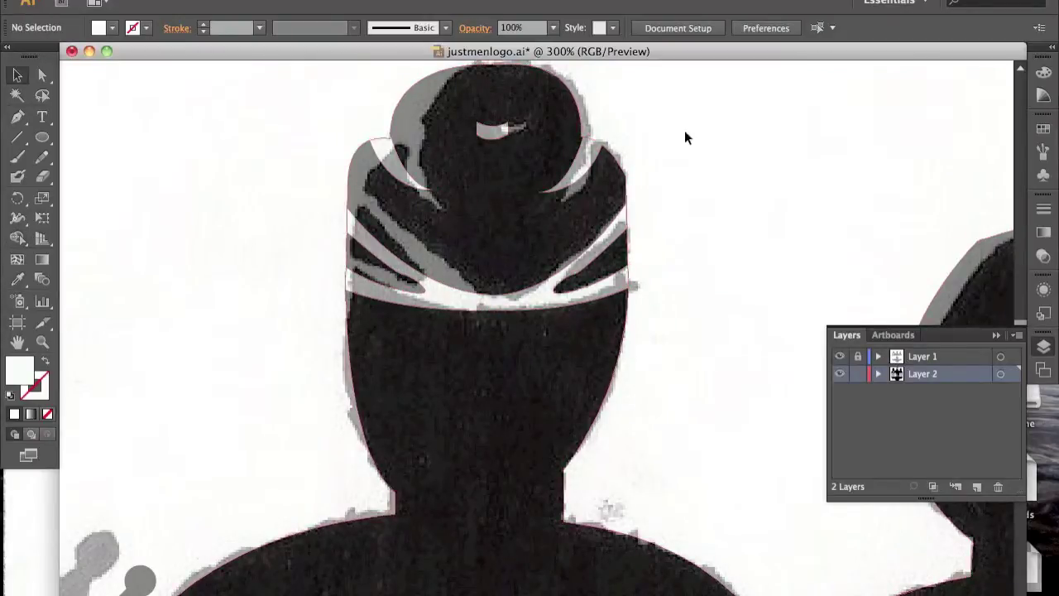
pyautogui.hotkey('ctrl', 'a')
# Step: Check the selection's opacity settings and move Layer 2 above Layer 1
pyautogui.click(1043, 289)
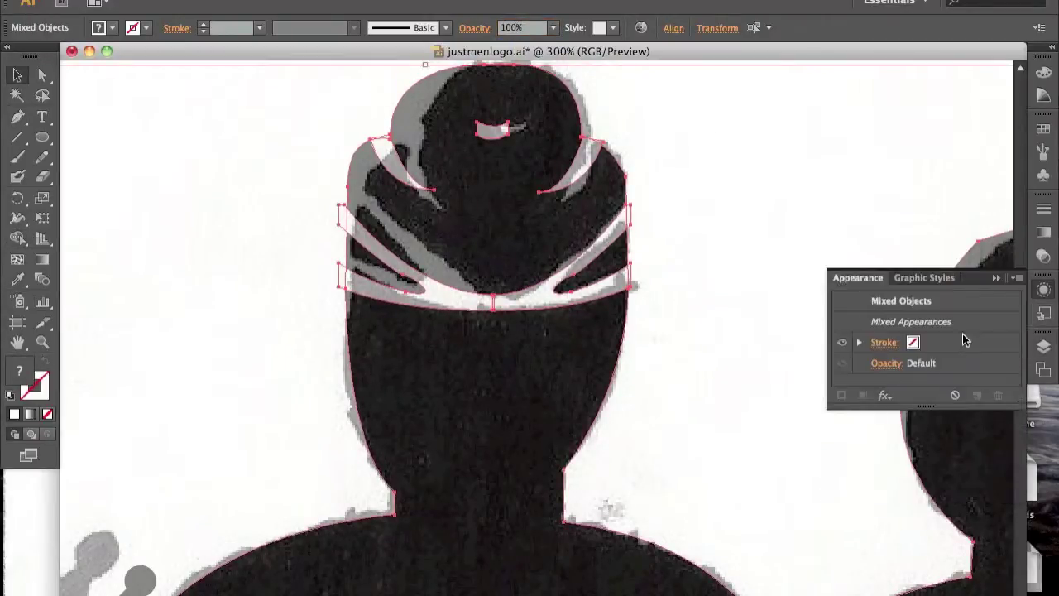
pyautogui.click(886, 362)
pyautogui.press('Escape')
pyautogui.click(1043, 347)
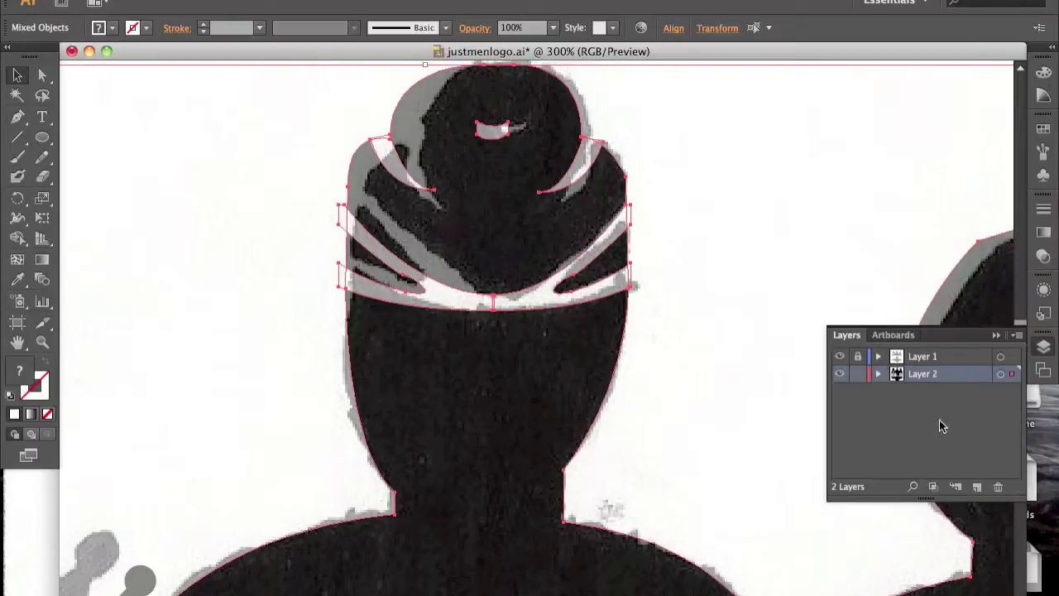
pyautogui.moveTo(927, 374); pyautogui.dragTo(943, 352)
pyautogui.click(727, 191)
# Step: Select all artwork with the Shape Builder and zoom in to inspect the headband
pyautogui.hotkey('ctrl', 'a')
pyautogui.hotkey('shift', 'm')
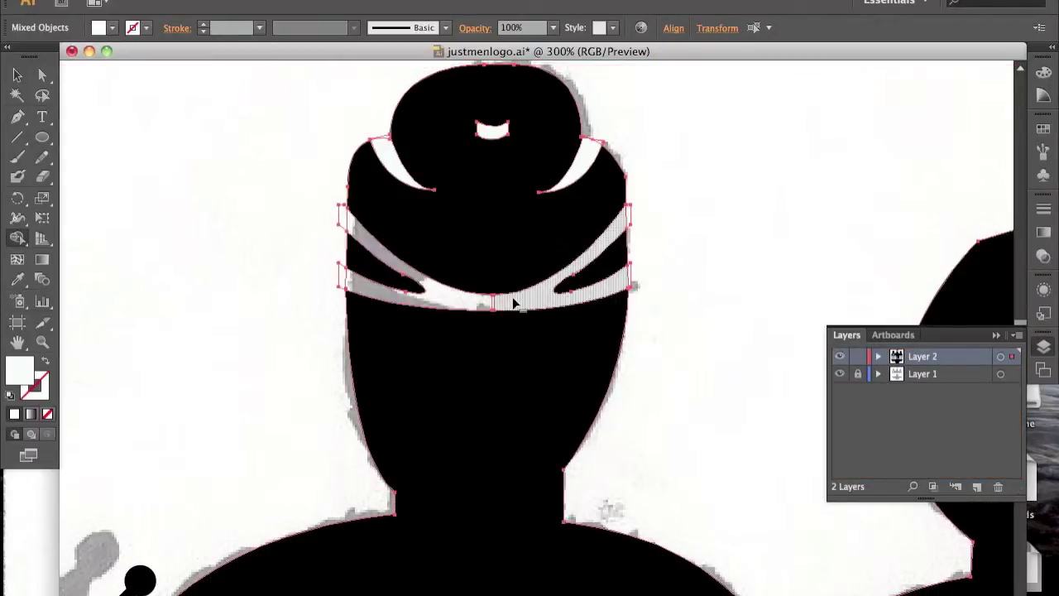
pyautogui.hotkey('ctrl', '=')
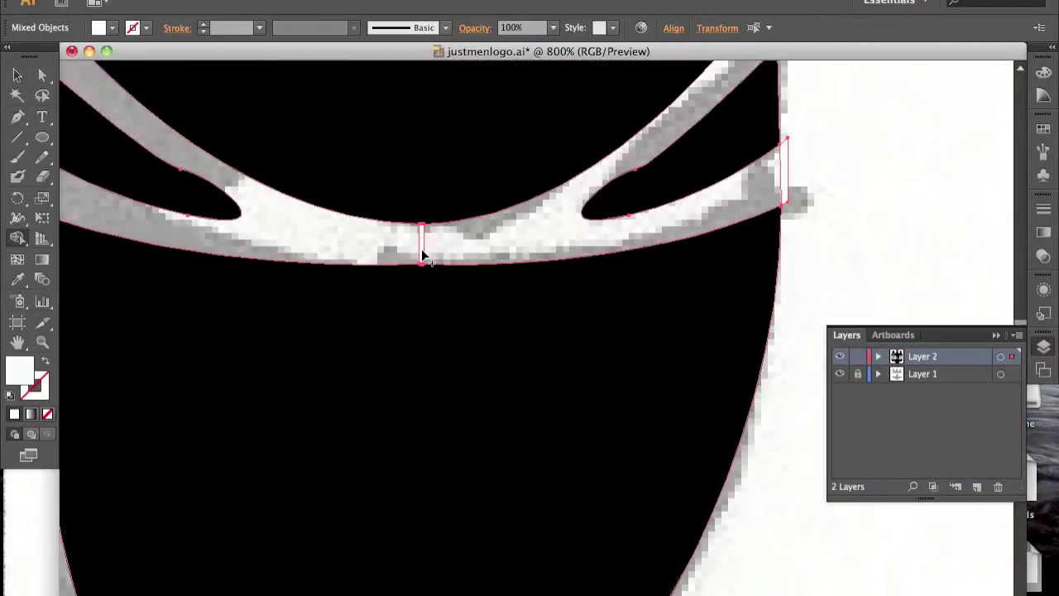
pyautogui.hotkey('ctrl', '=')
pyautogui.hotkey('ctrl', '-')
pyautogui.hotkey('ctrl', '-')
pyautogui.hotkey('ctrl', '-')
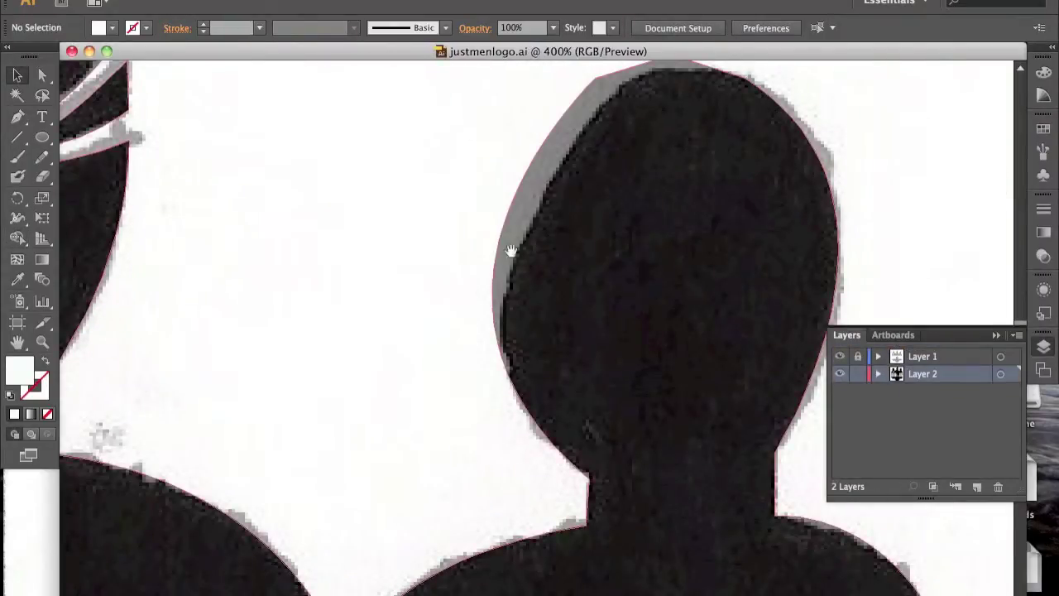
# Step: Outline the right figure's tie knot with the Pen tool
pyautogui.scroll(-5, 510, 250)
pyautogui.hscroll(2, 510, 250)
pyautogui.press('p')
pyautogui.click(460, 215)
pyautogui.moveTo(542, 215); pyautogui.dragTo(563, 258)
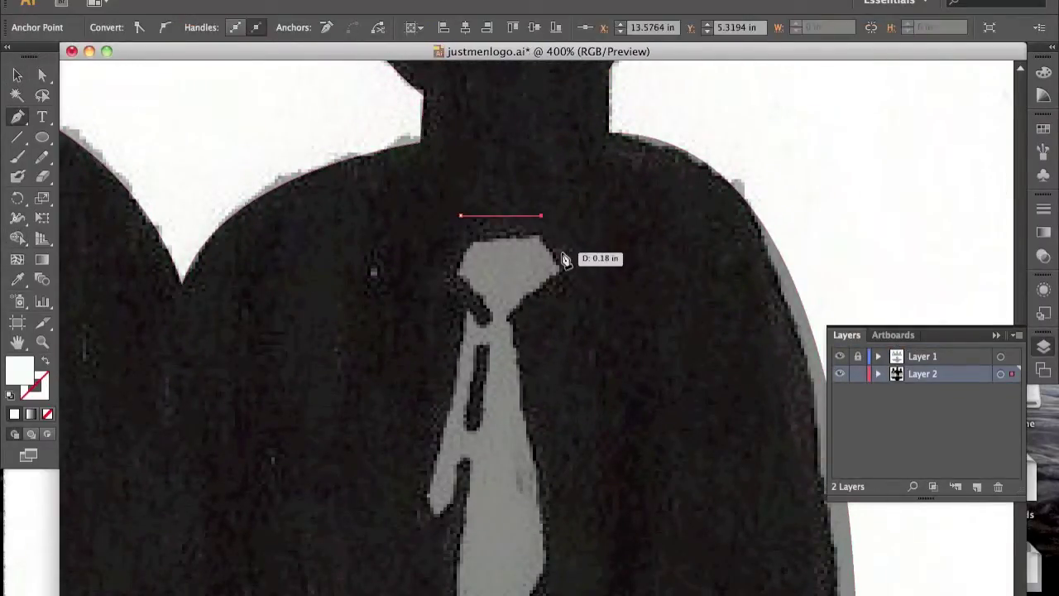
pyautogui.click(569, 246)
pyautogui.click(548, 283)
pyautogui.click(528, 283)
pyautogui.keyDown('super'); pyautogui.click(527, 256); pyautogui.keyUp('super')
# Step: Reflect the tie knot shape to make it symmetric
pyautogui.click(775, 159)
pyautogui.click(526, 233)
pyautogui.rightClick(544, 246)
pyautogui.click(775, 502)
pyautogui.click(502, 247)
pyautogui.click(885, 172)
# Step: Trace the tie body from the knot down to its bottom tip
pyautogui.click(471, 291)
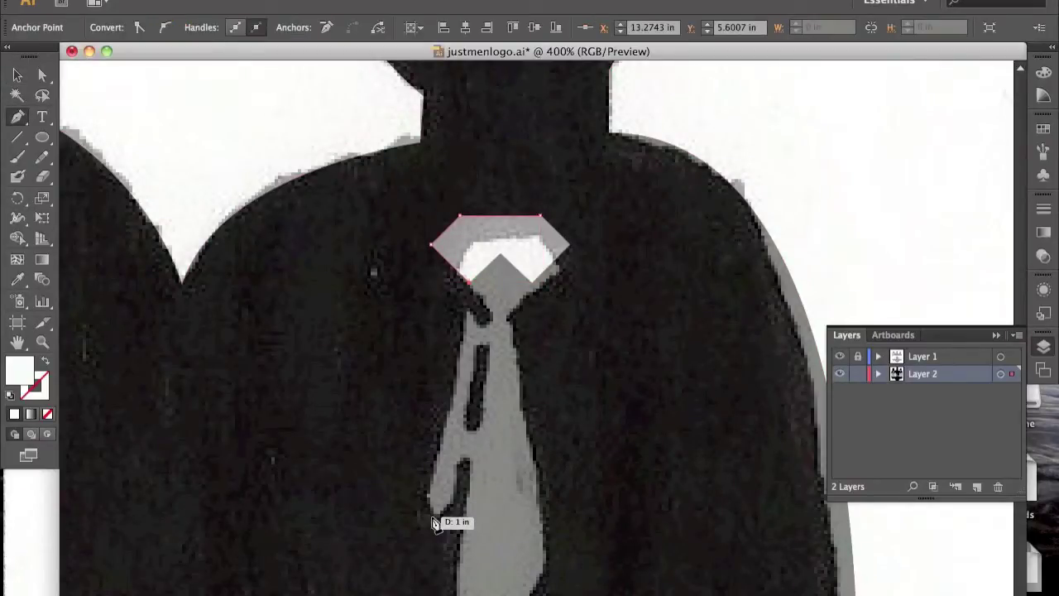
pyautogui.scroll(-3, 439, 563)
pyautogui.moveTo(428, 468); pyautogui.dragTo(474, 521)
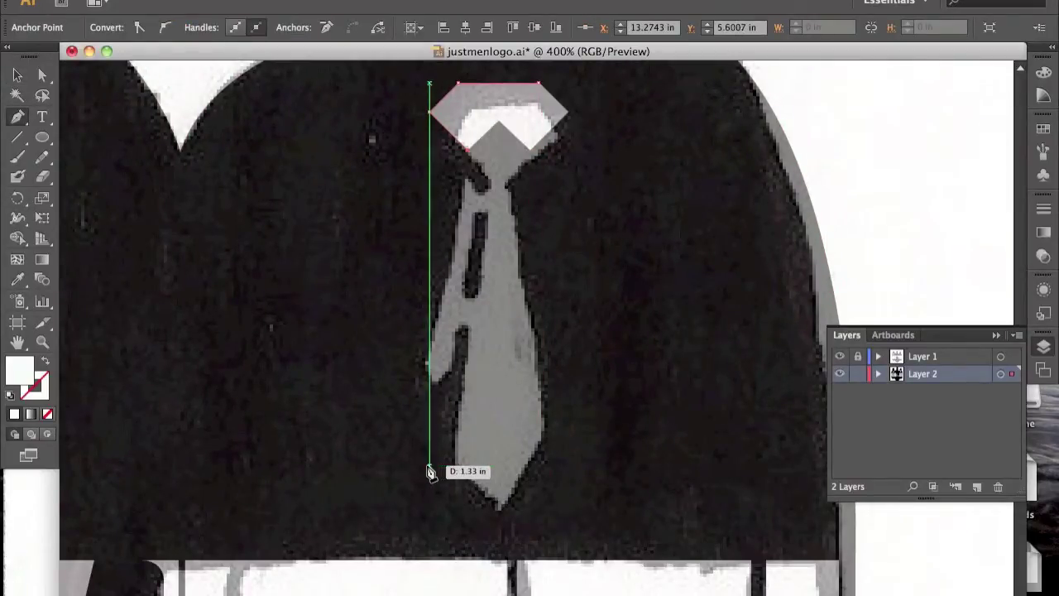
pyautogui.click(469, 524)
pyautogui.click(554, 429)
pyautogui.moveTo(513, 157); pyautogui.dragTo(523, 153)
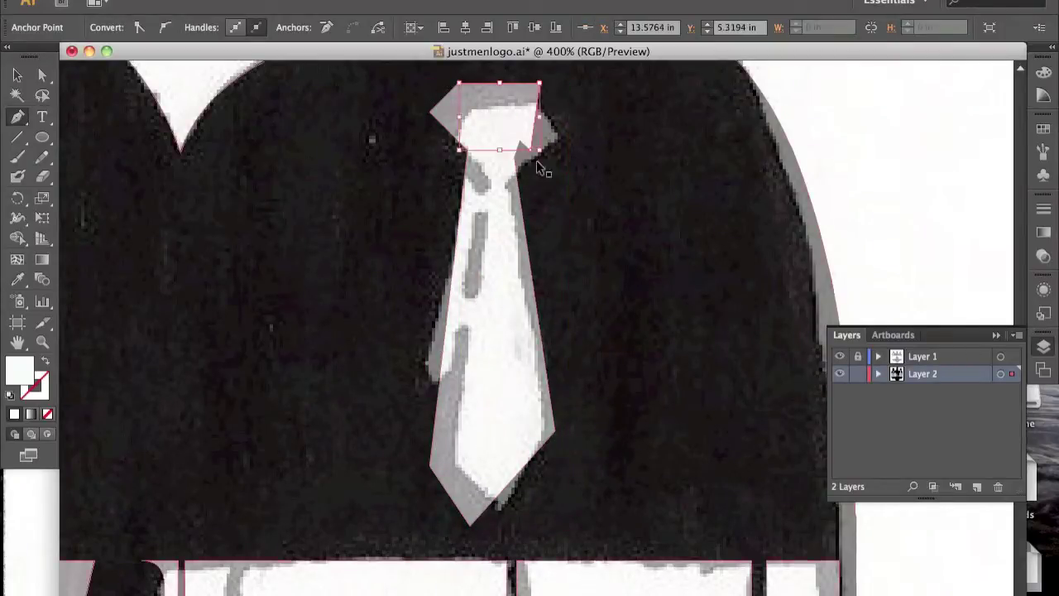
pyautogui.click(534, 156)
# Step: Adjust the tie body's anchor points to line up with the knot
pyautogui.press('a')
pyautogui.moveTo(530, 154); pyautogui.dragTo(520, 154)
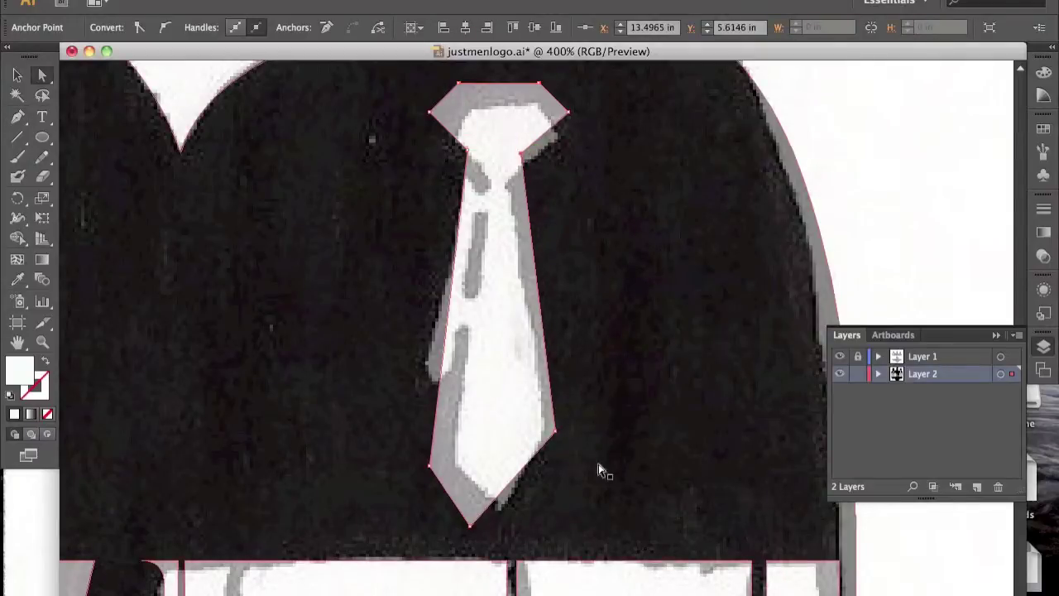
pyautogui.moveTo(555, 431); pyautogui.dragTo(542, 430)
pyautogui.moveTo(469, 151); pyautogui.dragTo(478, 153)
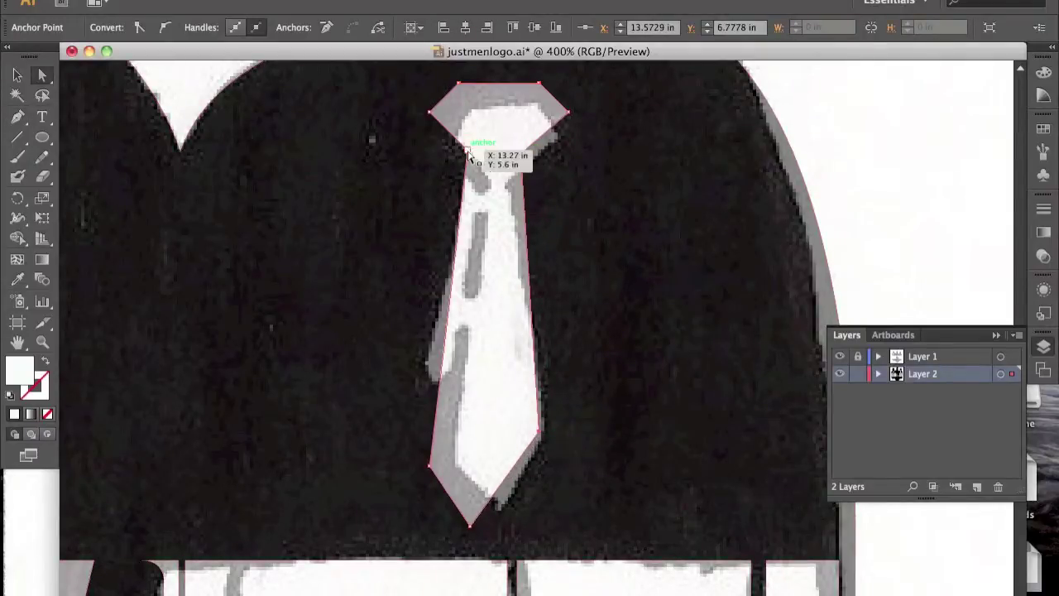
pyautogui.click(517, 263)
# Step: Trace the narrow side tie piece beside the knot and fill it white
pyautogui.press('p')
pyautogui.click(451, 158)
pyautogui.click(469, 174)
pyautogui.moveTo(415, 354); pyautogui.dragTo(389, 378)
pyautogui.click(384, 370)
pyautogui.click(383, 342)
pyautogui.click(452, 158)
pyautogui.doubleClick(20, 369)
pyautogui.click(555, 147)
# Step: Adjust the side piece's top anchor and move Layer 2 above Layer 1
pyautogui.press('a')
pyautogui.click(451, 162)
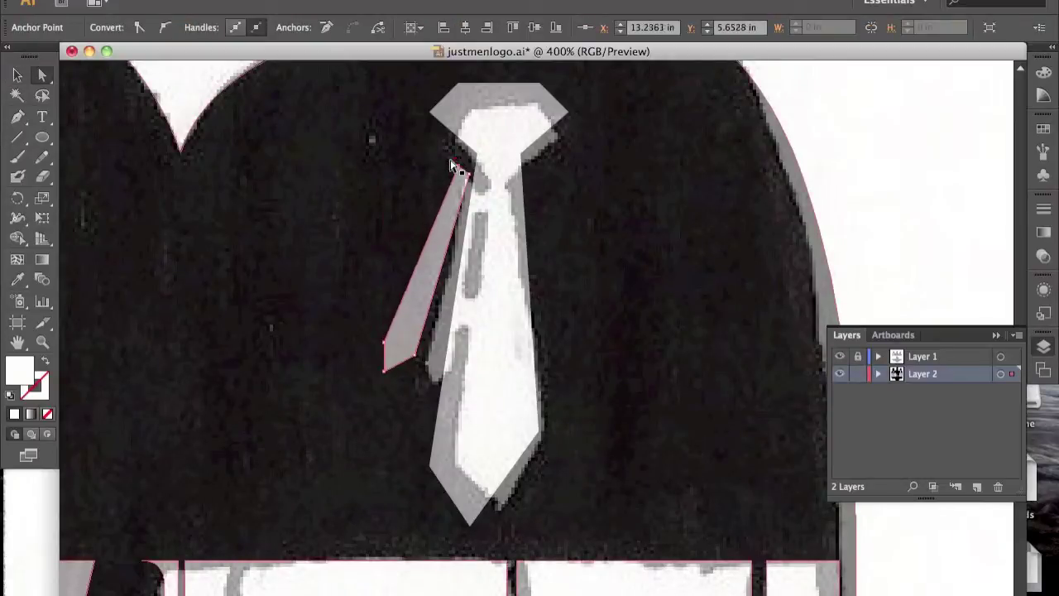
pyautogui.click(607, 273)
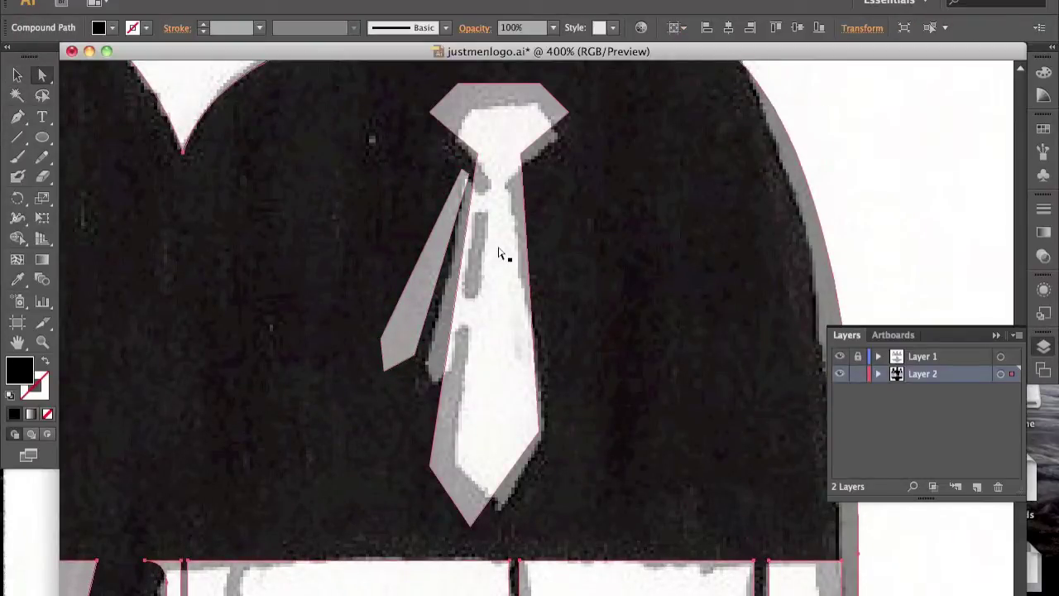
pyautogui.moveTo(879, 371); pyautogui.dragTo(879, 351)
pyautogui.keyDown('shift'); pyautogui.click(514, 245); pyautogui.keyUp('shift')
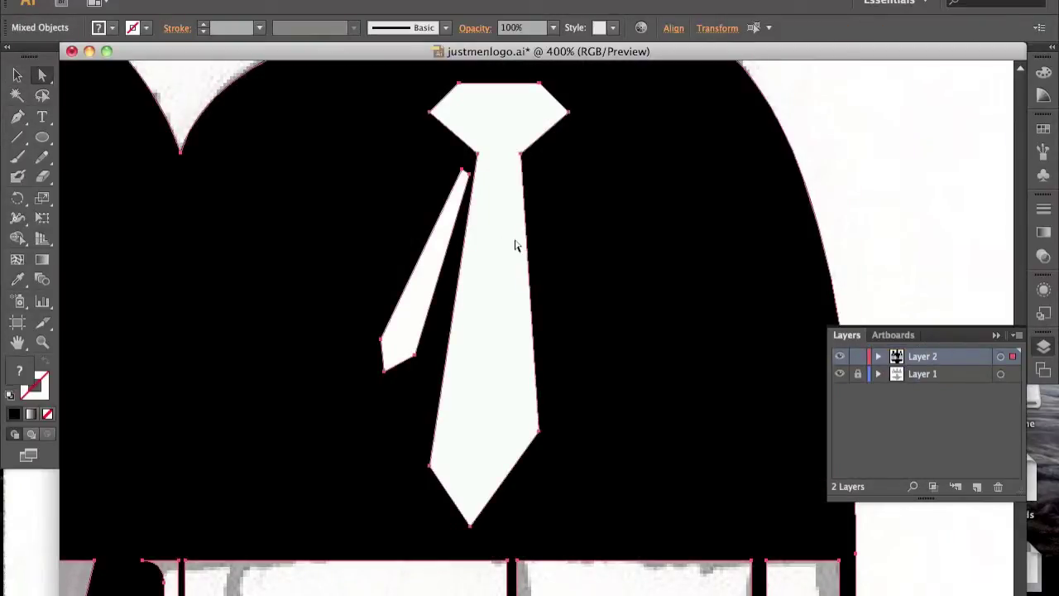
# Step: Scroll to view the whole logo on the artboard and deselect everything
pyautogui.scroll(-4, 453, 250)
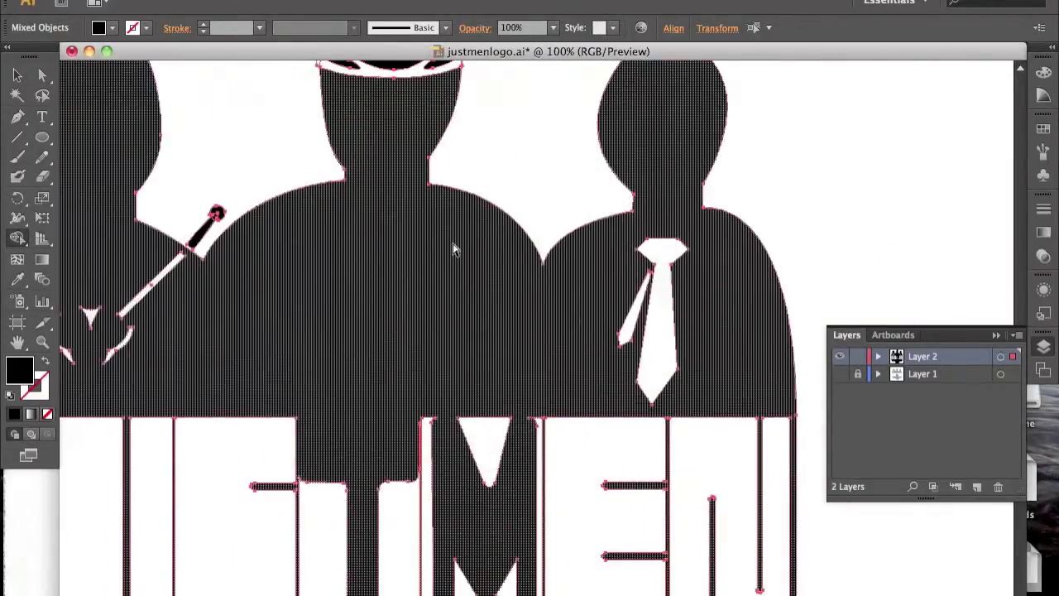
pyautogui.scroll(-2, 454, 250)
pyautogui.click(657, 491)
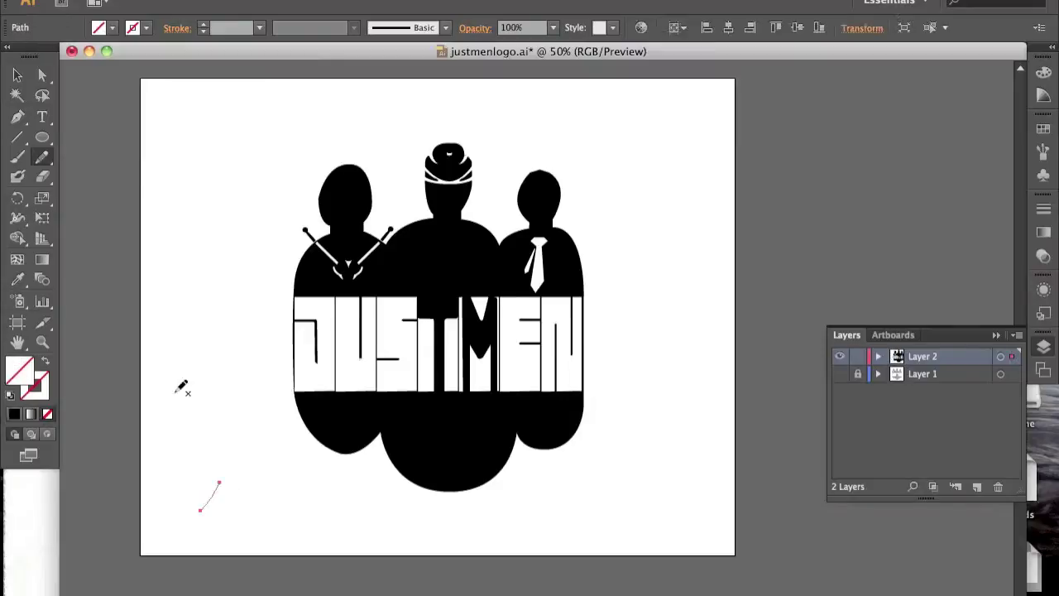
pyautogui.press('v')
# Step: Type a 72 pt comment 'MehIt's okay... I can do better... but oh well' below the logo, then undo it
pyautogui.press('t')
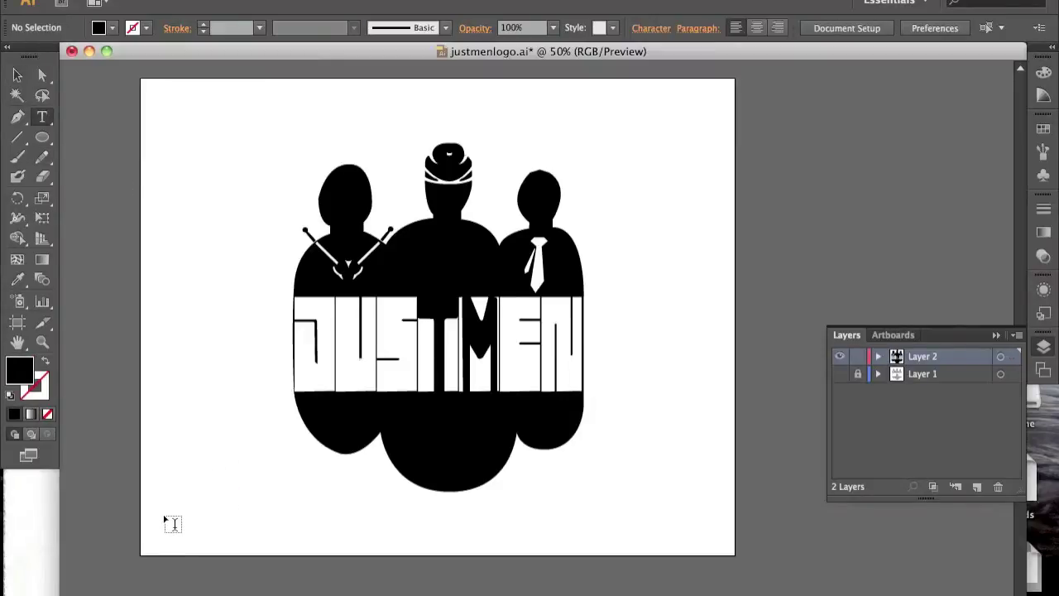
pyautogui.click(165, 513)
pyautogui.click(844, 27)
pyautogui.click(865, 321)
pyautogui.write('Meh')
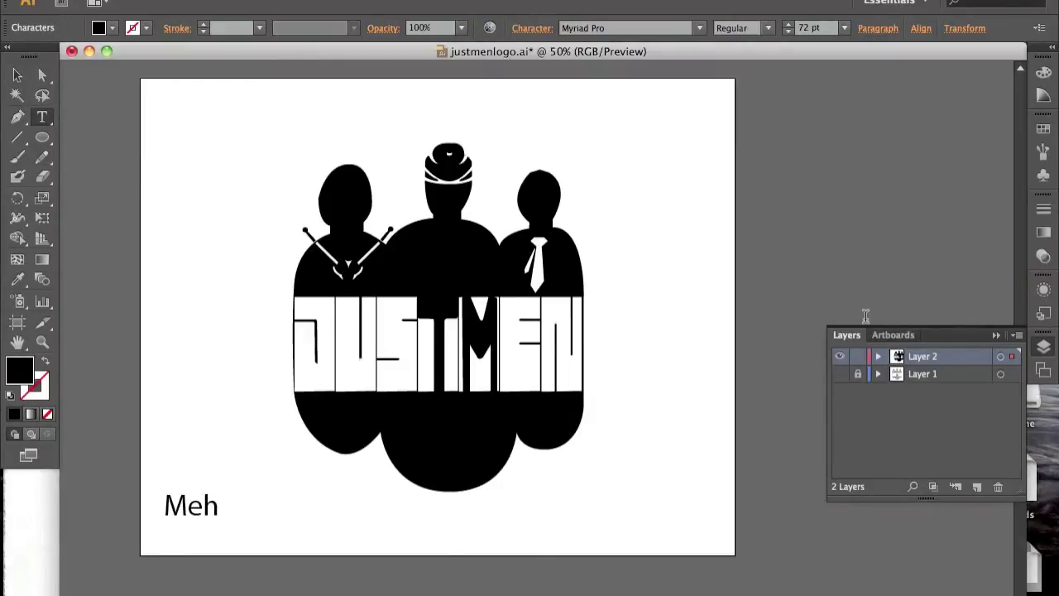
pyautogui.write("It's okay... I can do better... but oh well")
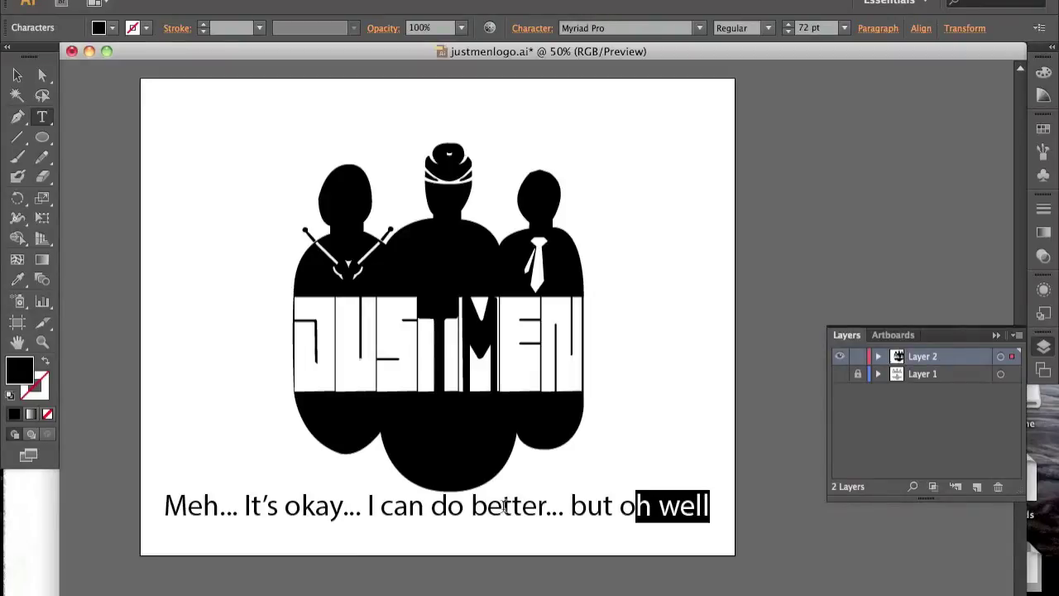
pyautogui.hotkey('ctrl', 'z')
pyautogui.press('Escape')
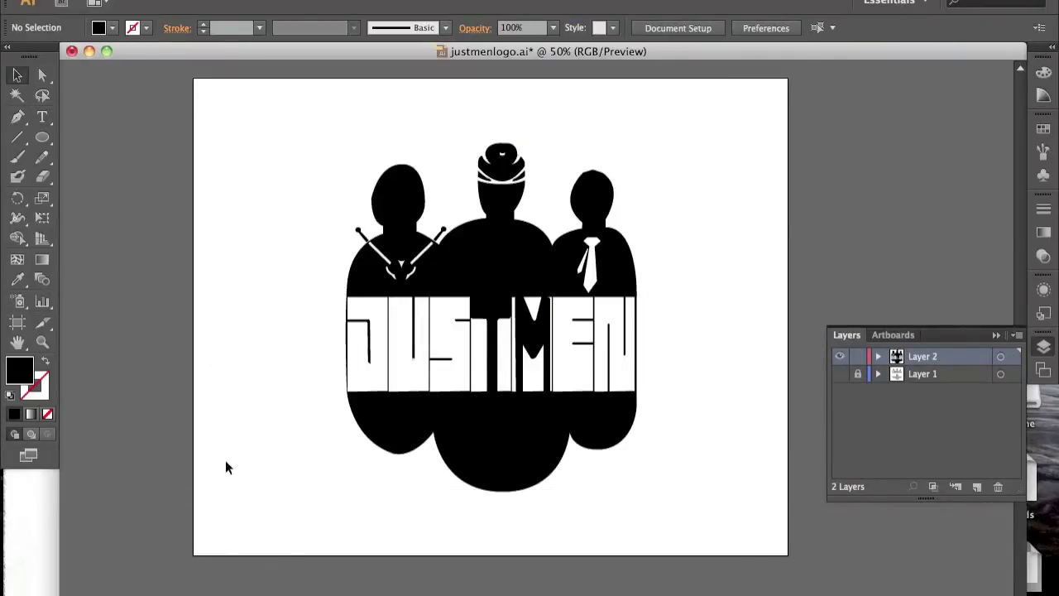